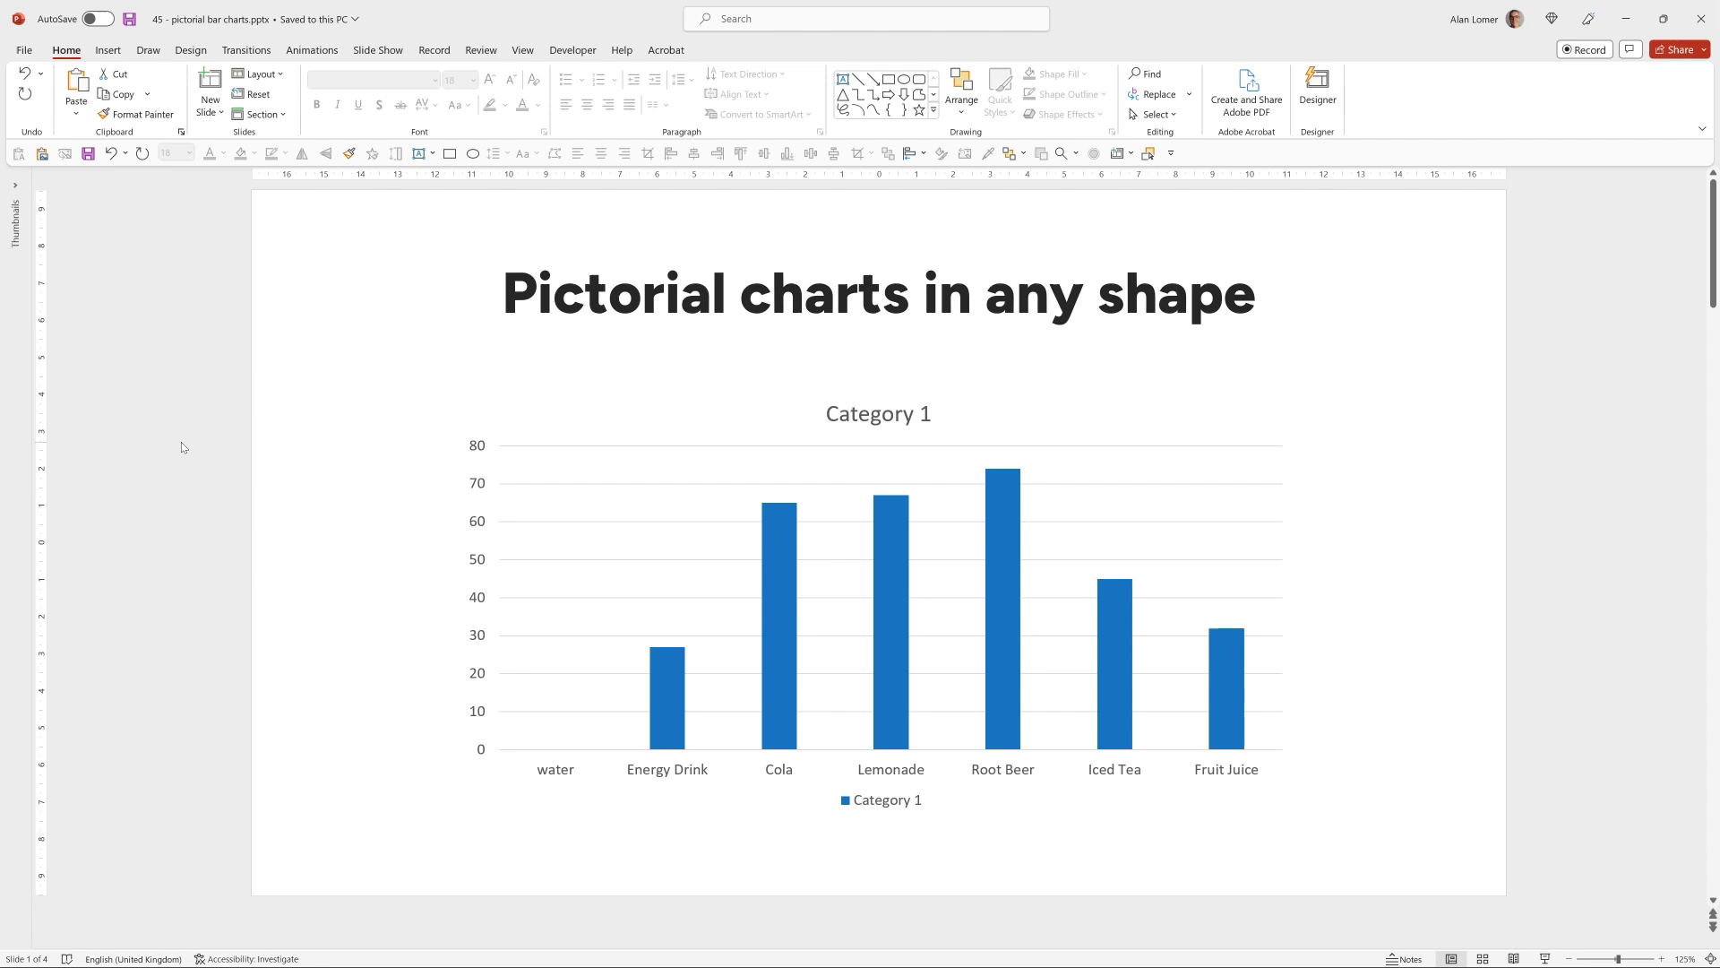
Open the chart's data sheet to check the Category 1 cell, then close it.
right_click(570, 452)
click(620, 557)
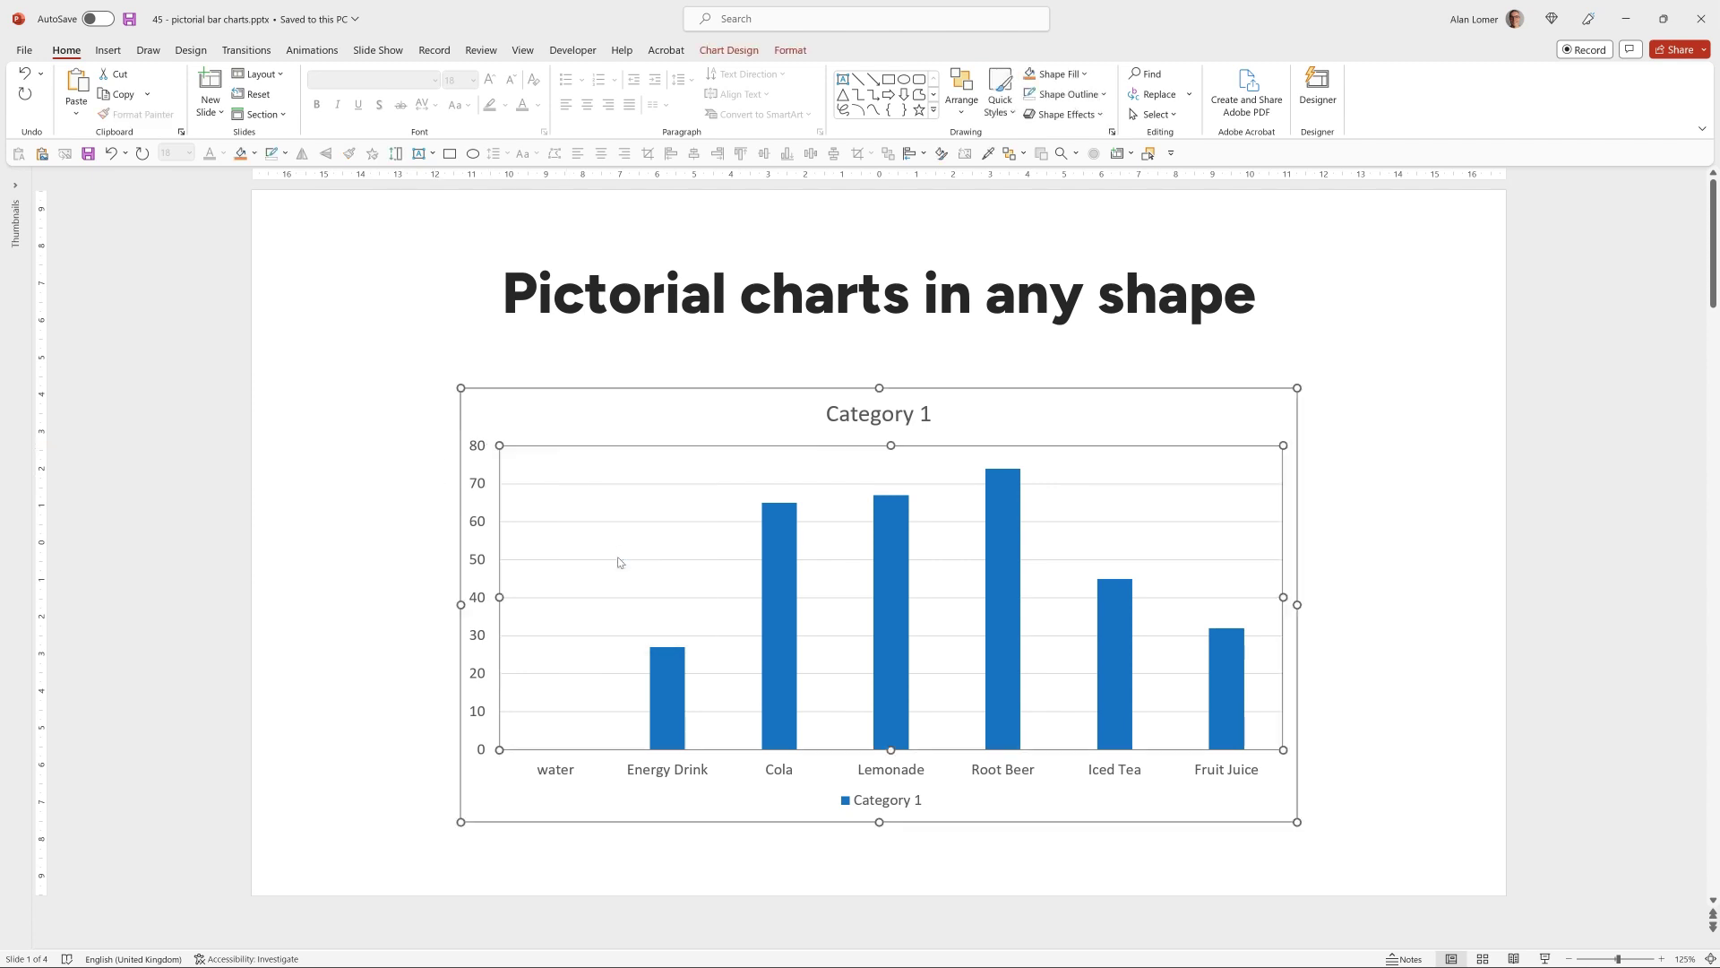
click(667, 317)
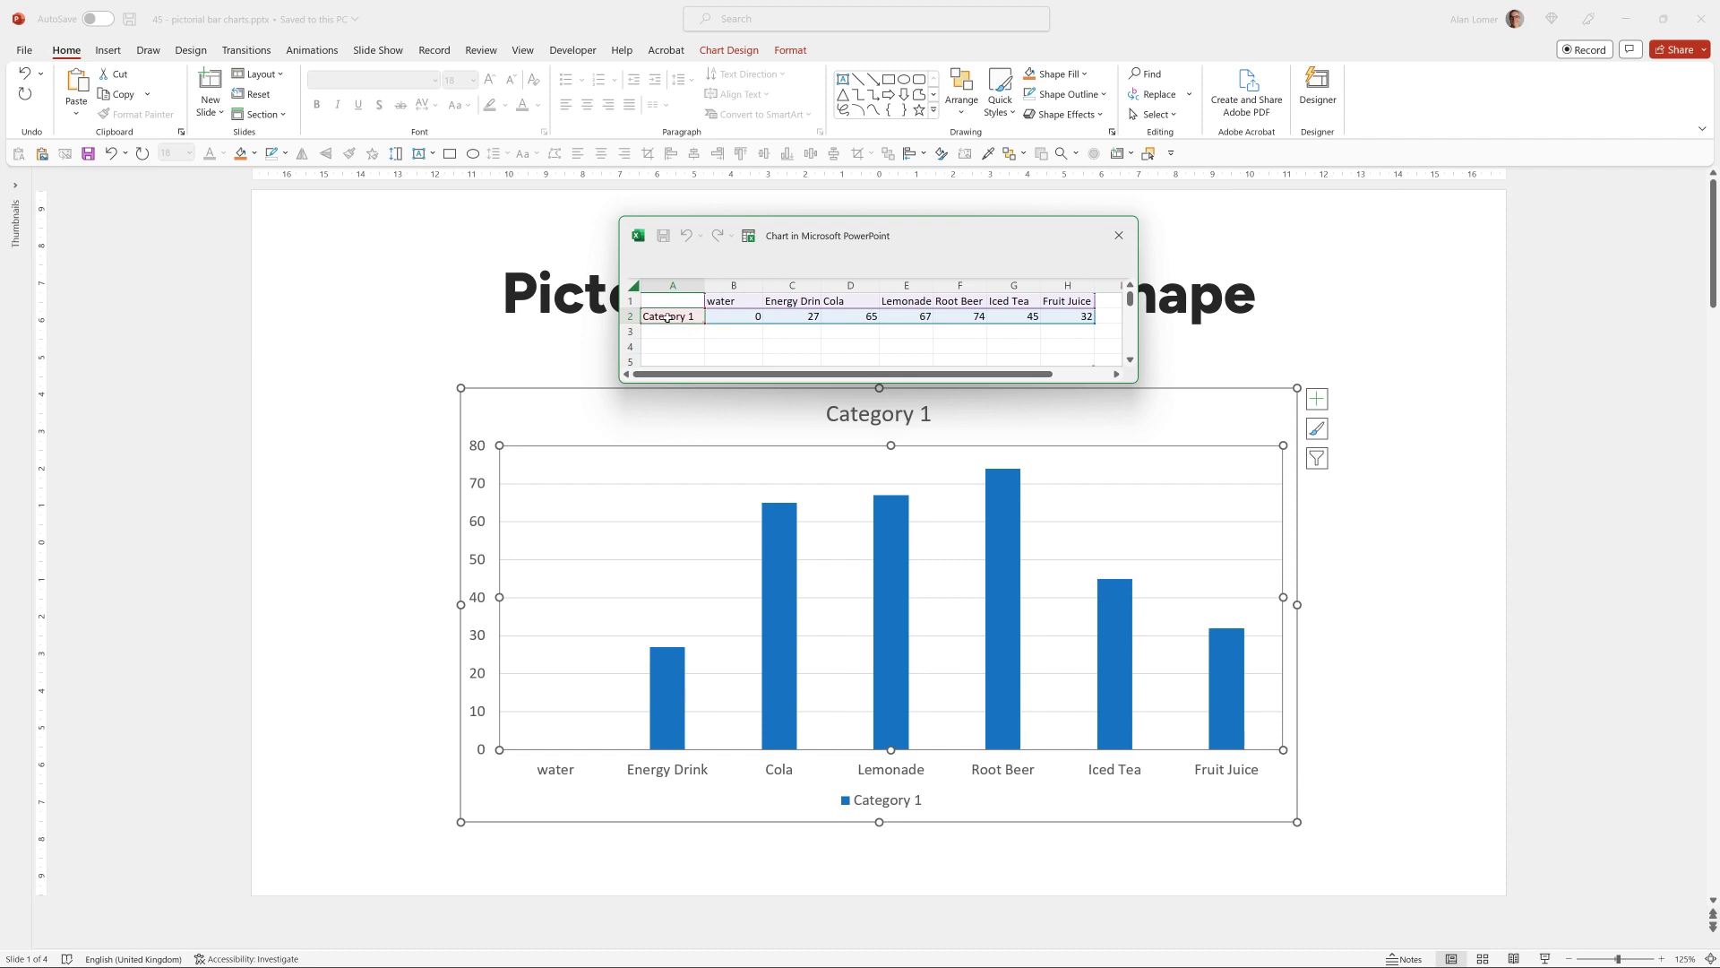
click(1118, 237)
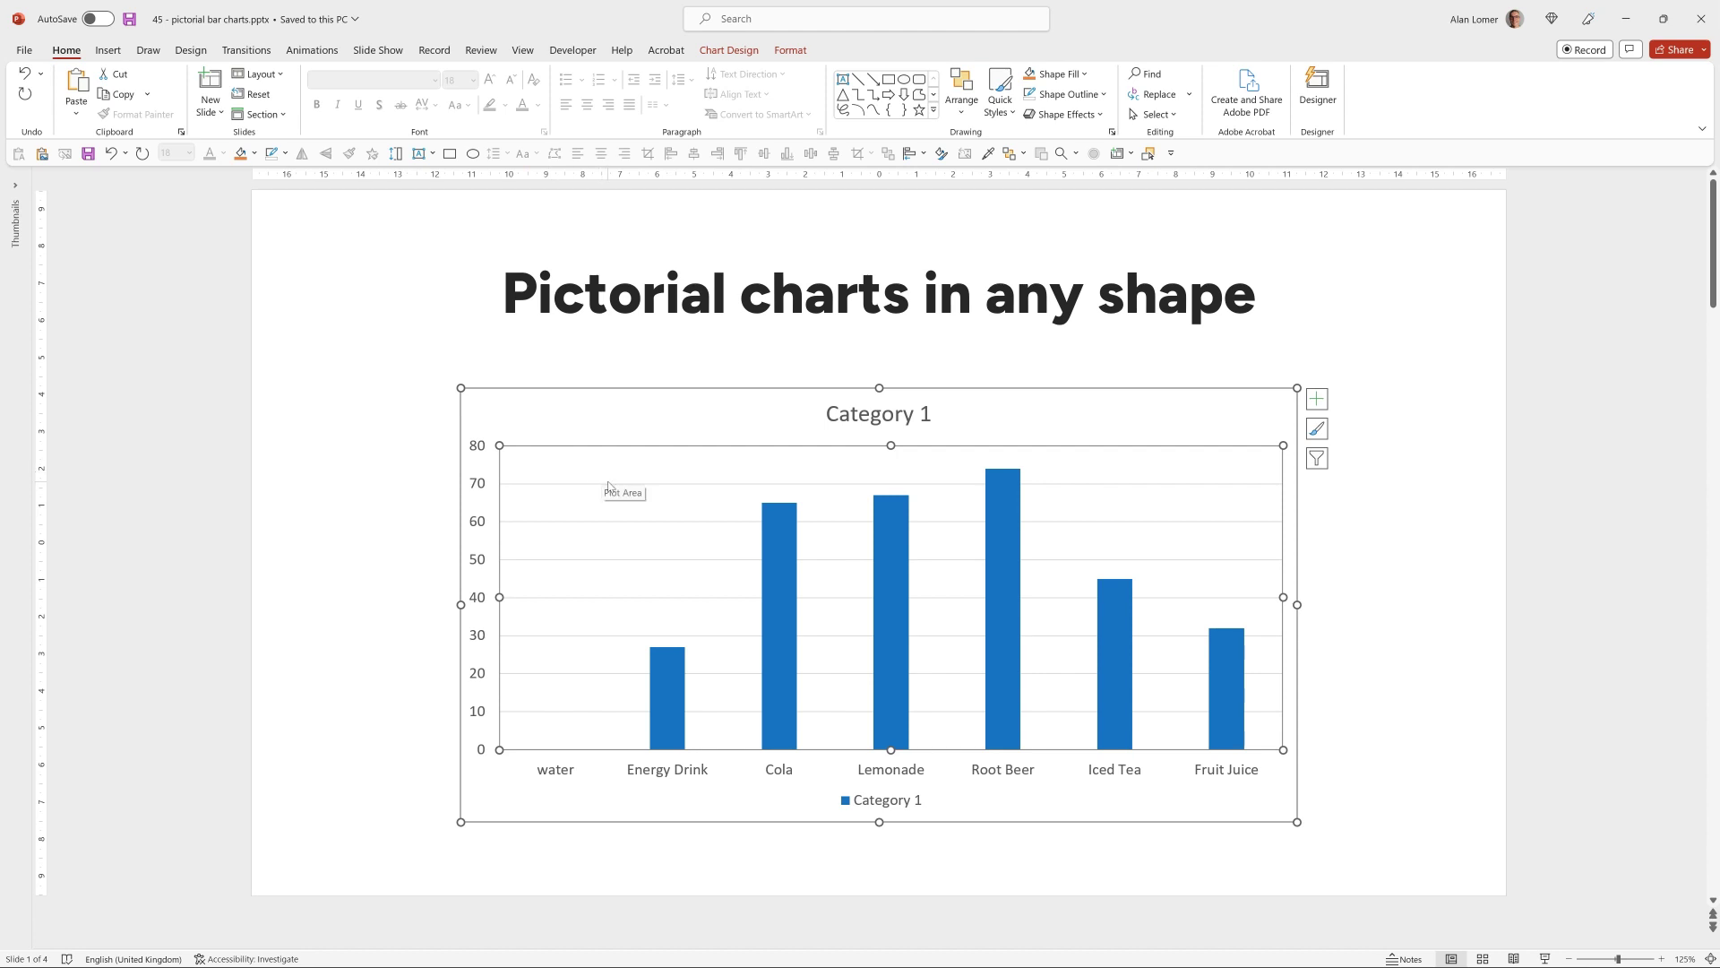
Remove the chart's horizontal gridlines and vertical value axis.
key(Escape)
click(615, 488)
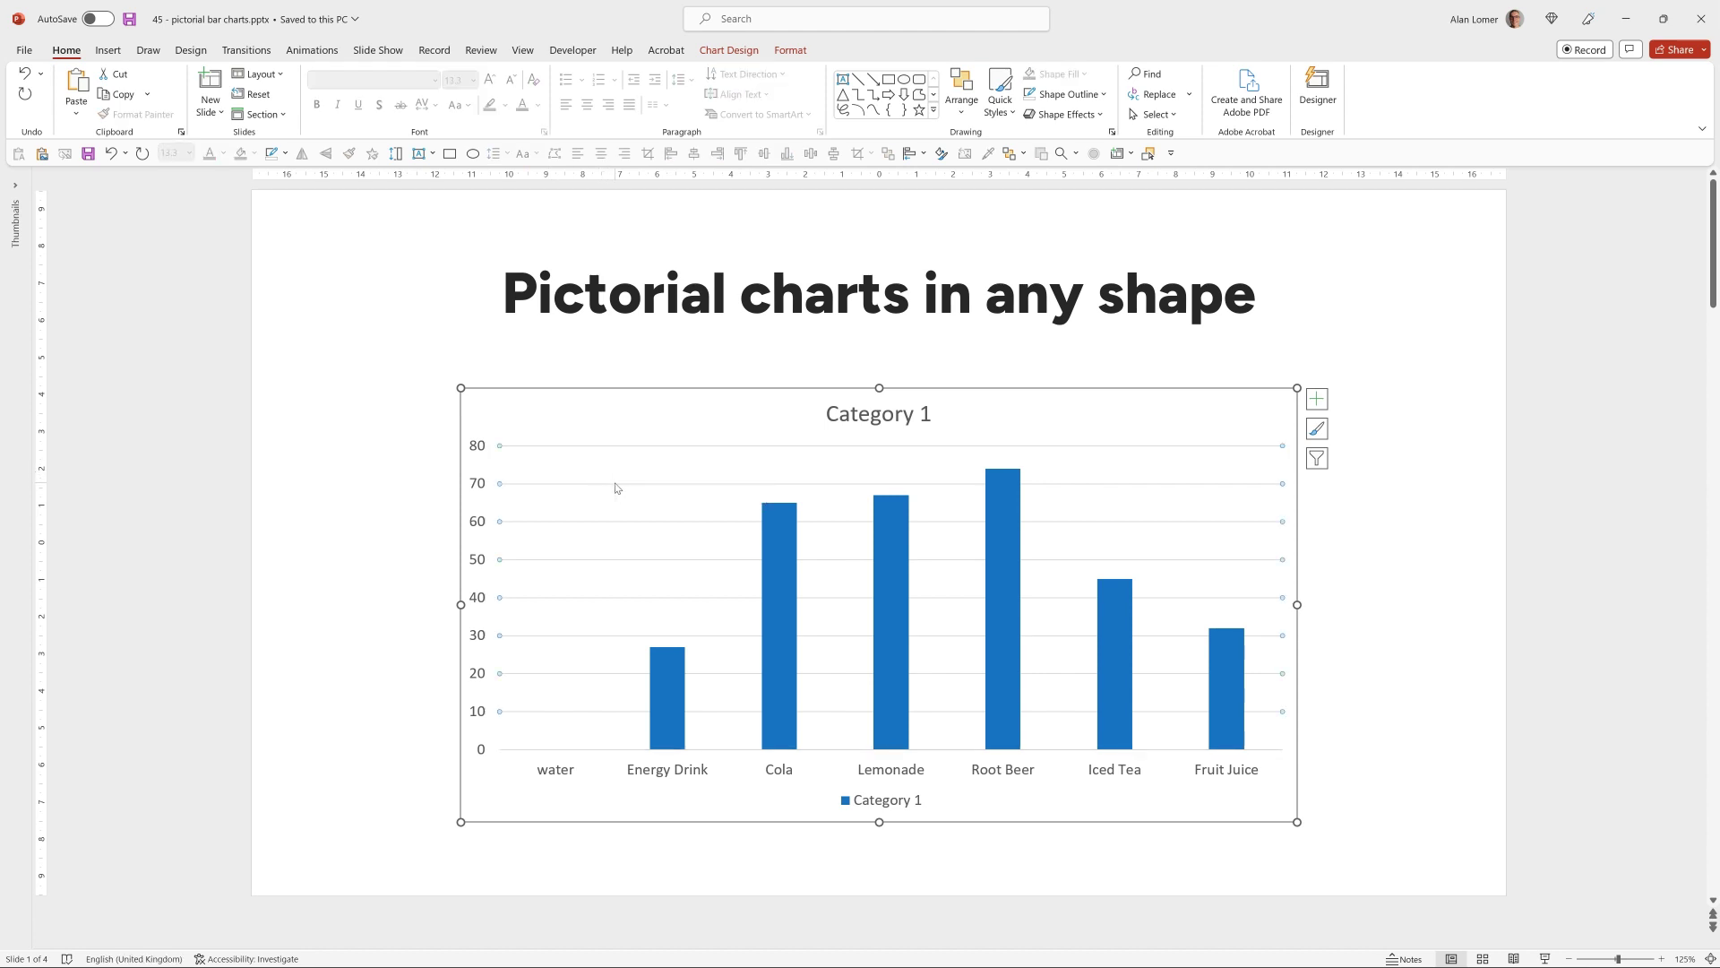
key(Escape)
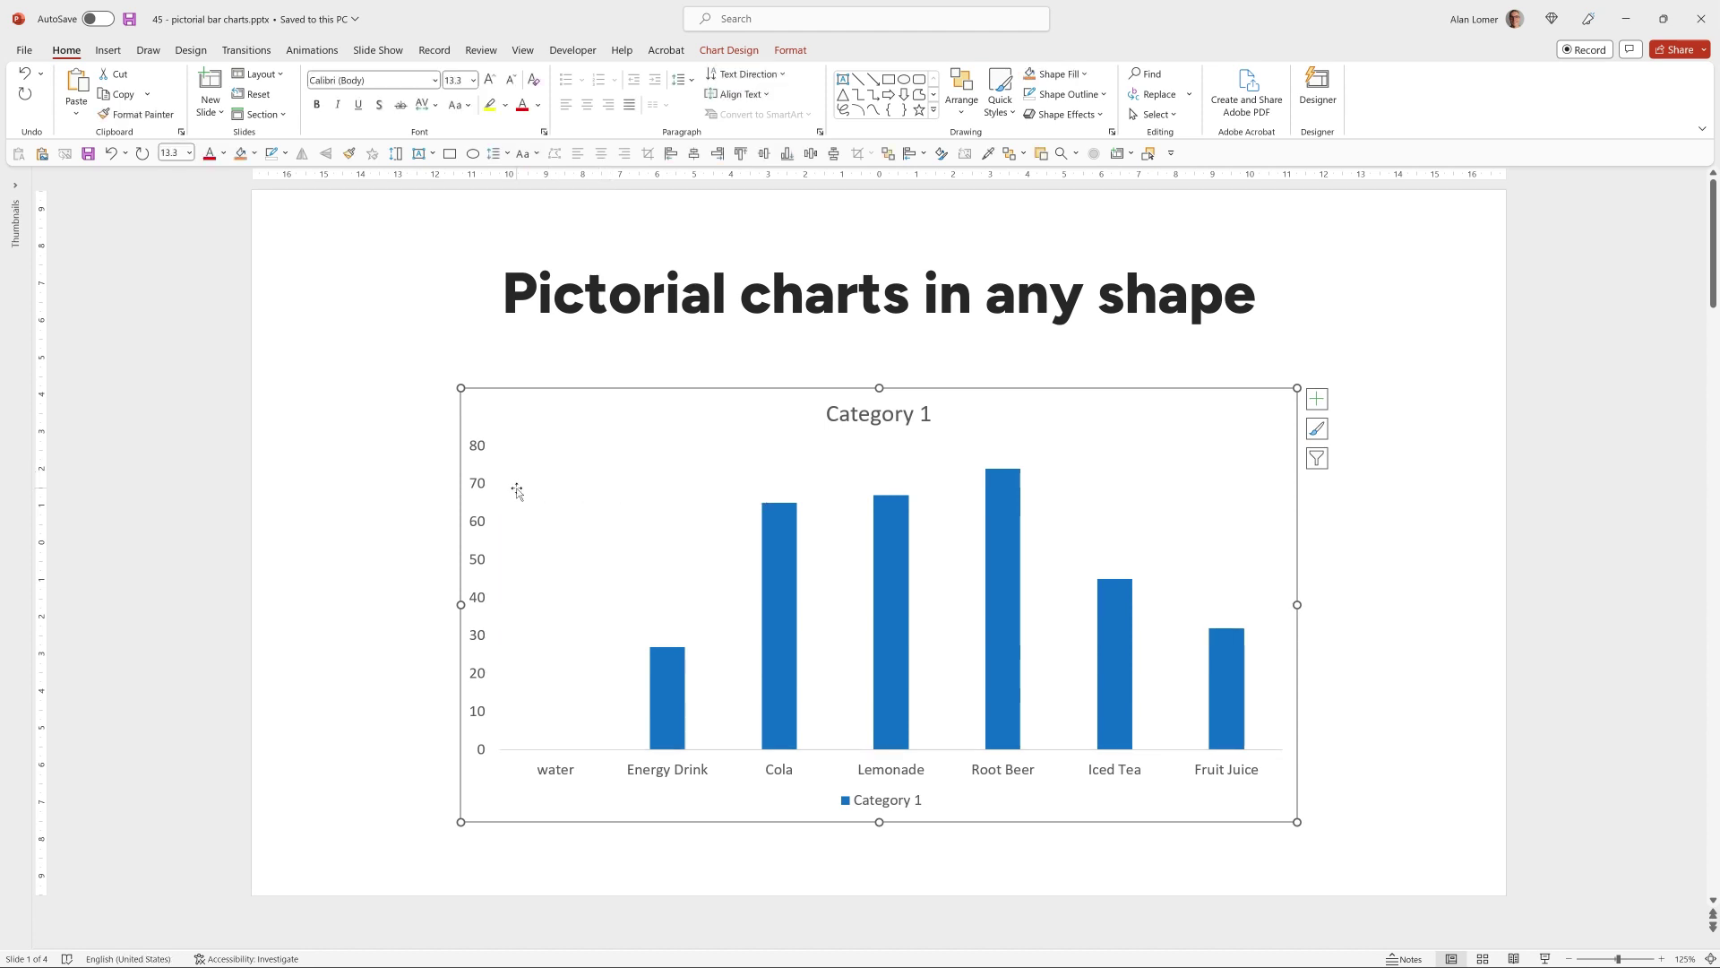
click(477, 486)
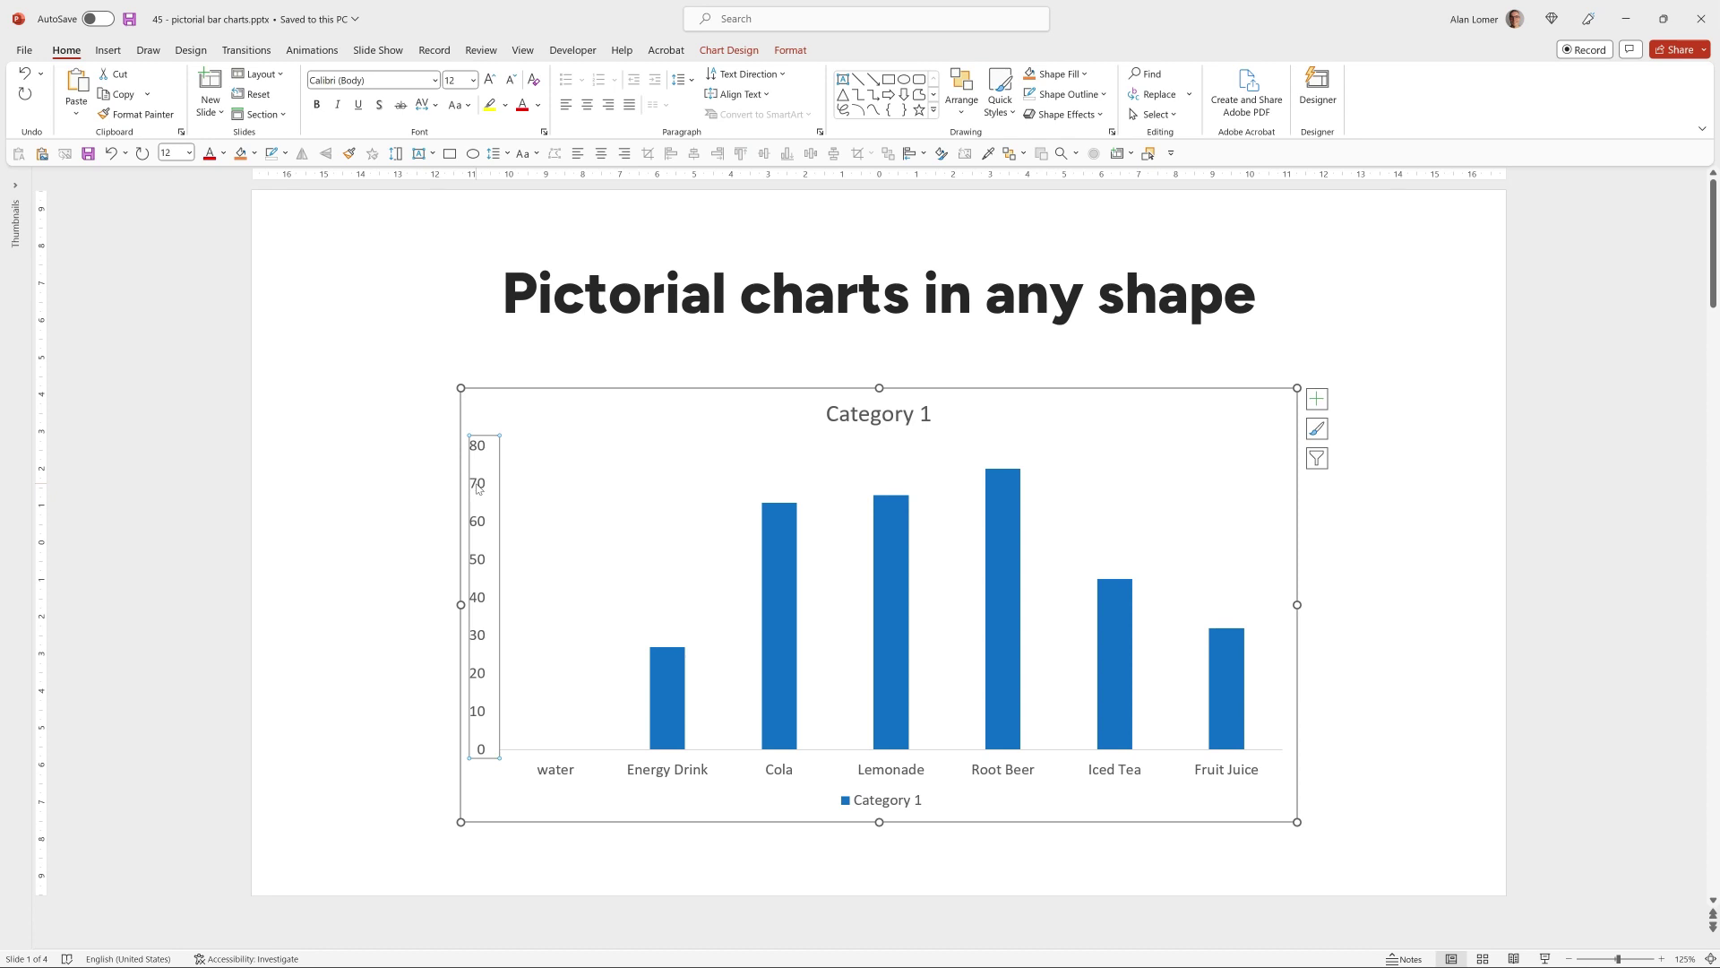
key(Delete)
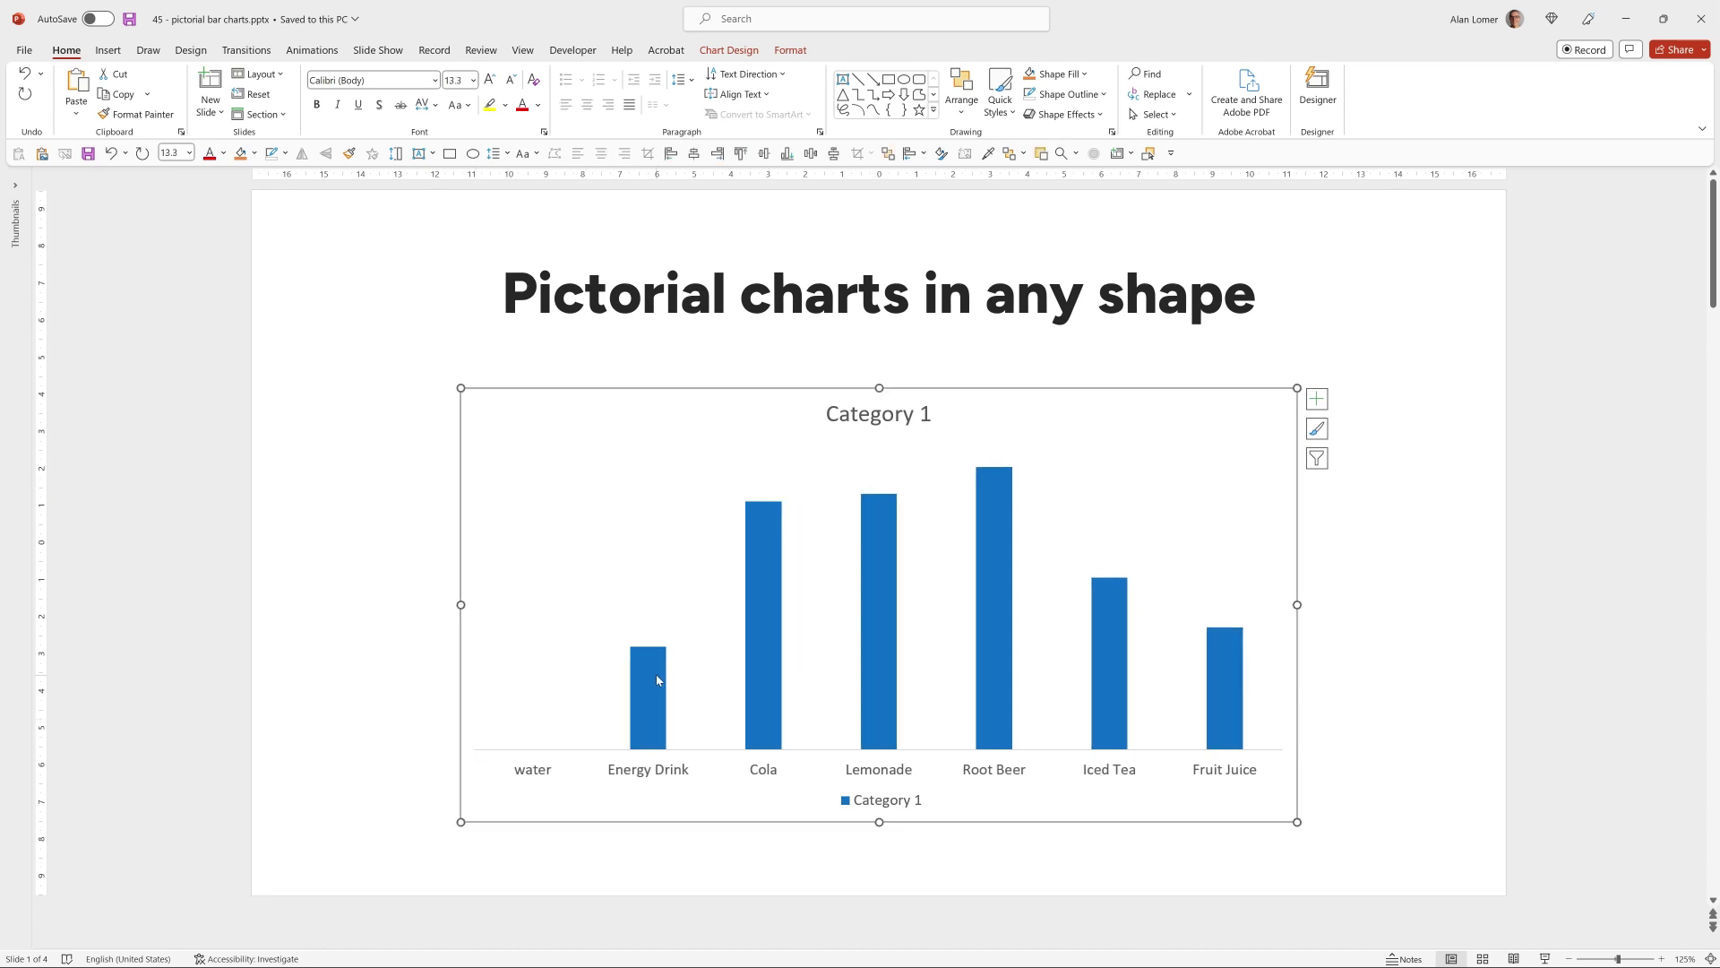
Add value labels to the bars and centre them inside each bar.
click(653, 664)
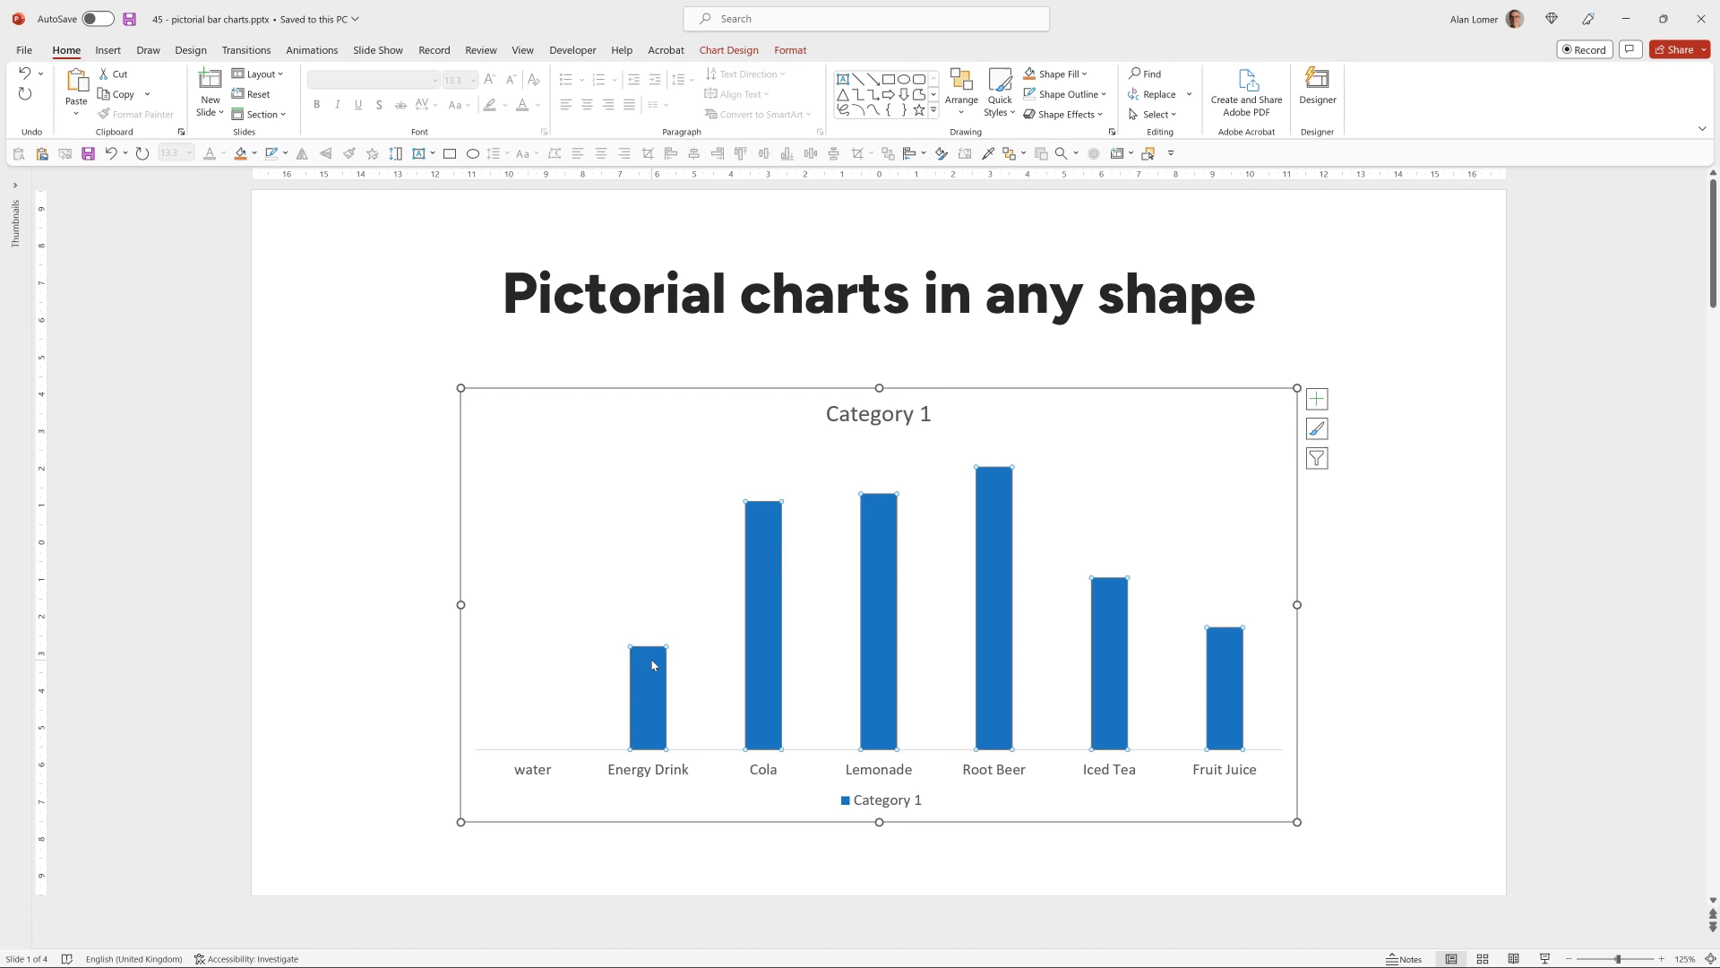
click(1316, 397)
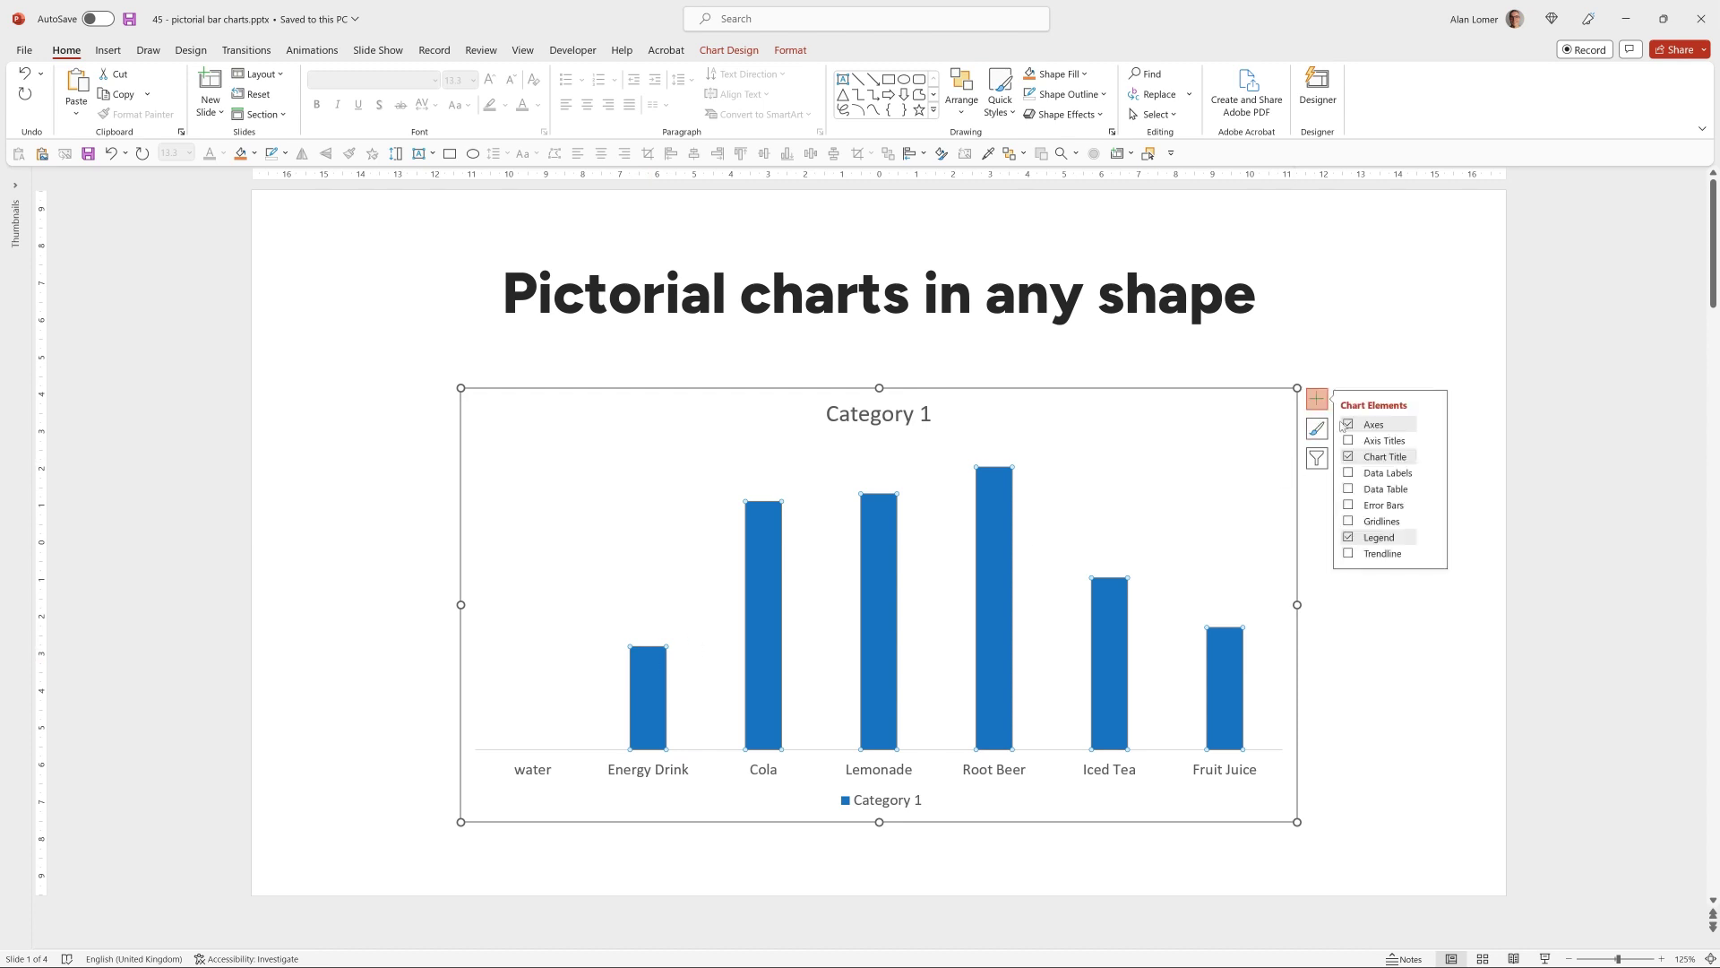
click(1348, 473)
right_click(1009, 488)
click(1084, 707)
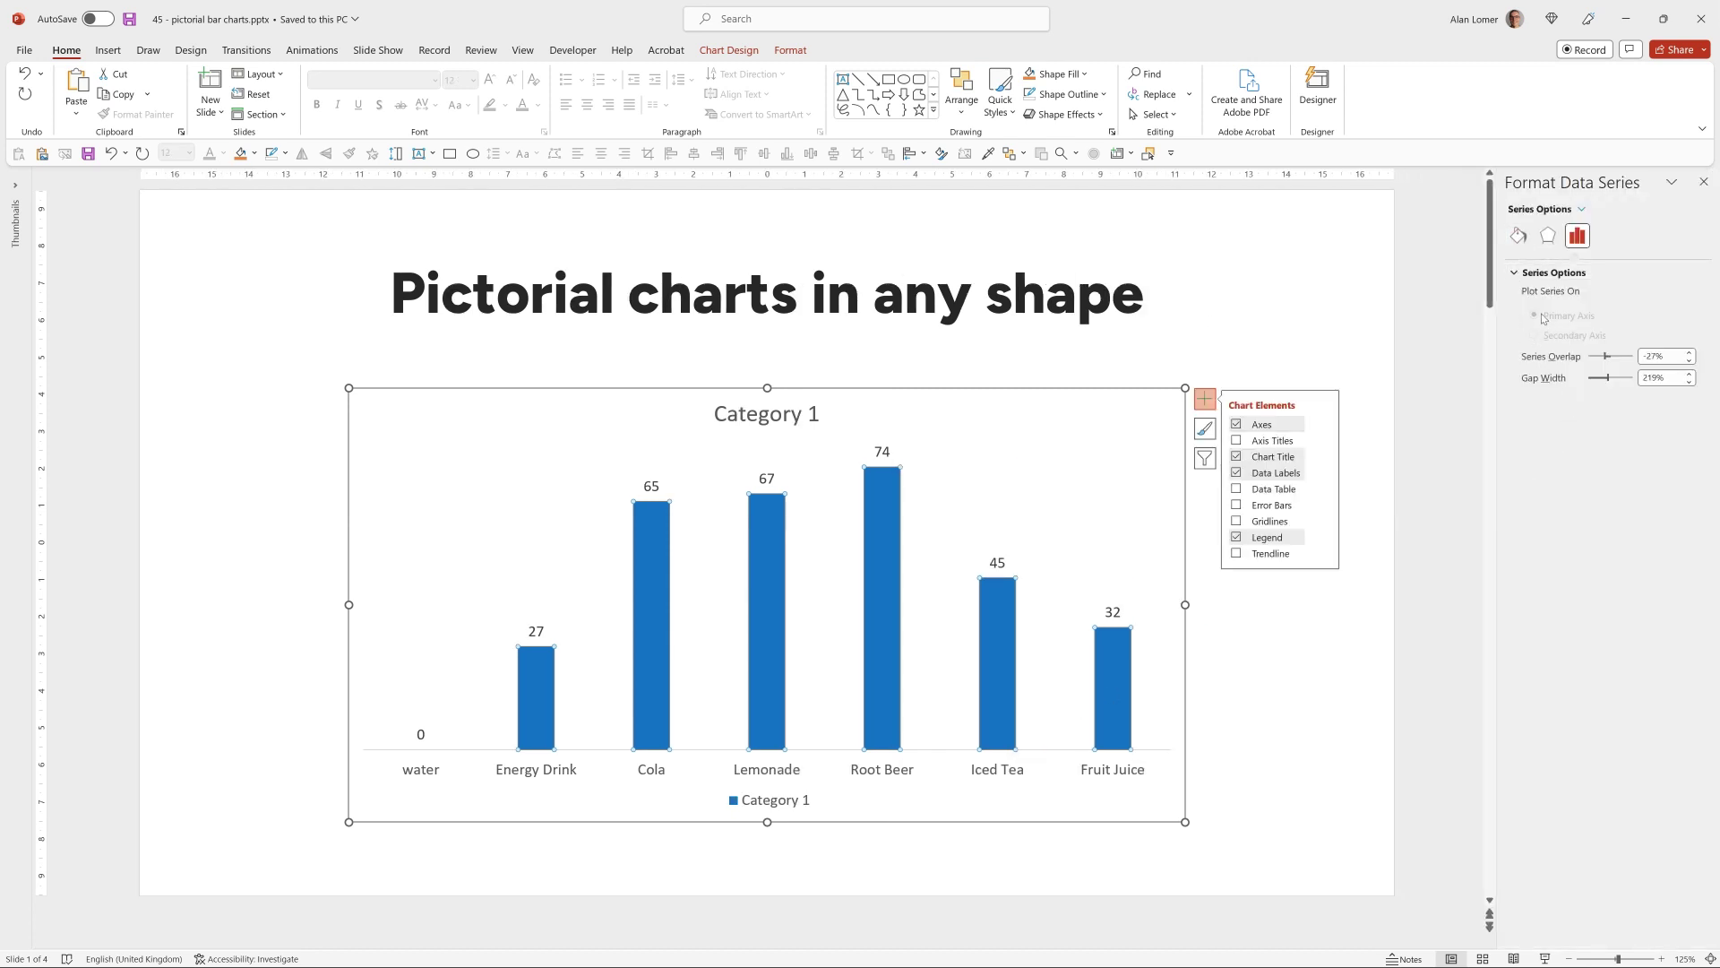
click(996, 563)
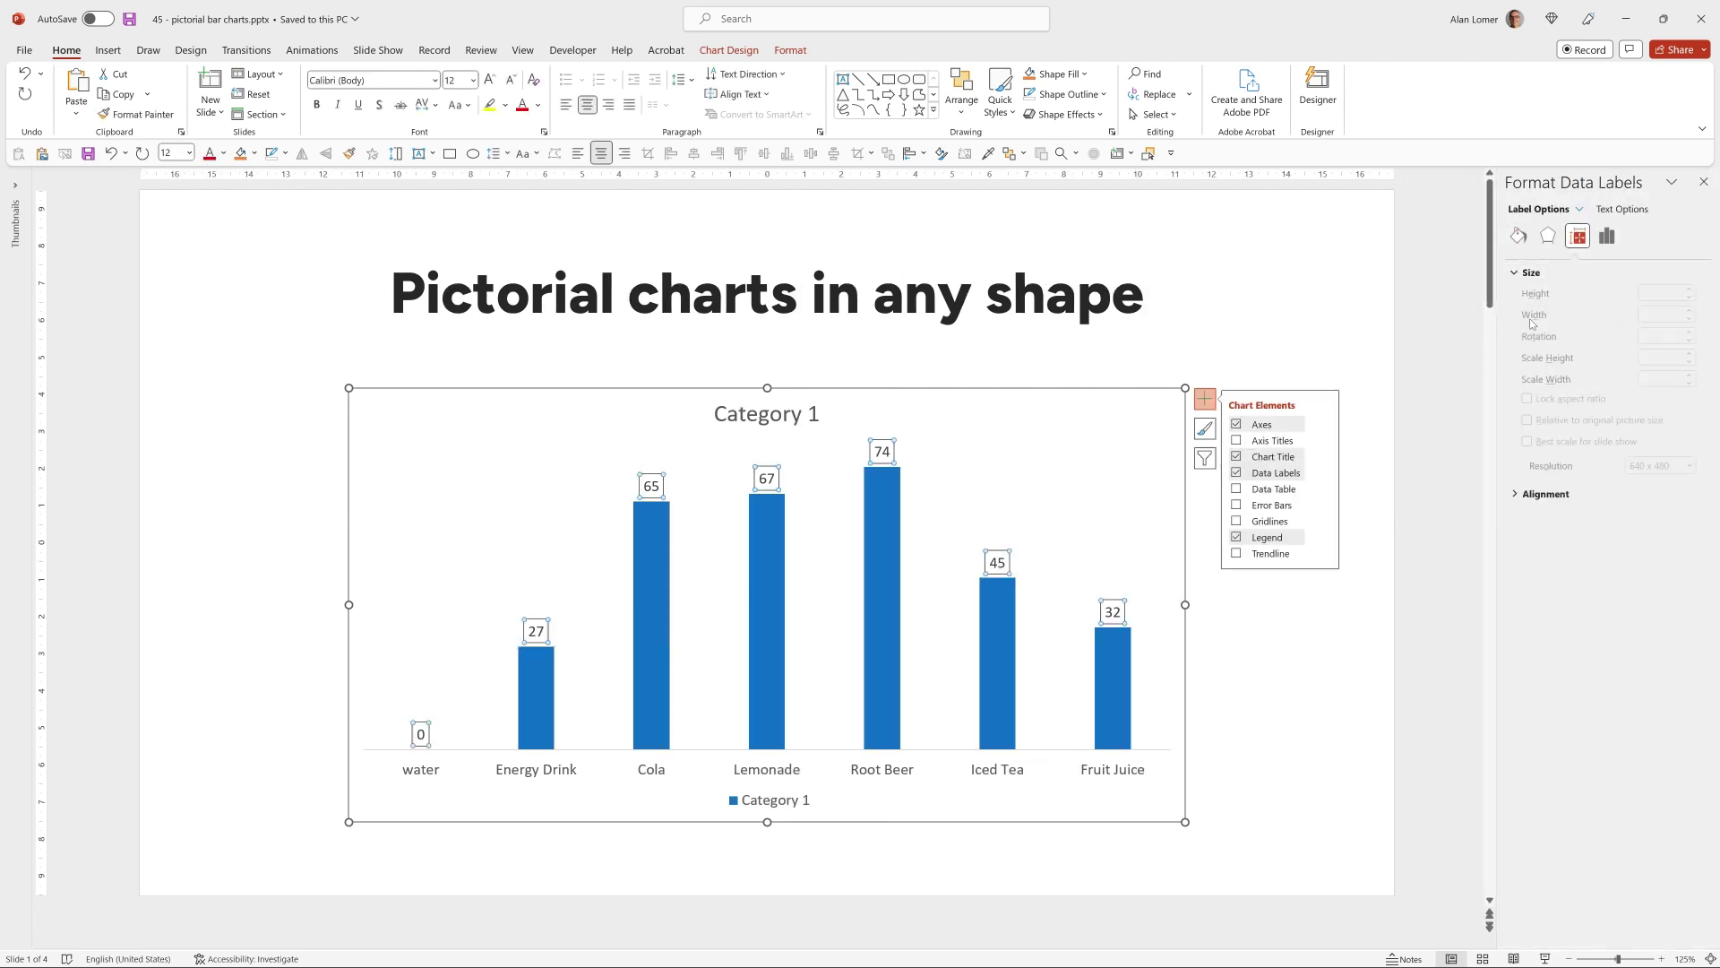
click(1607, 236)
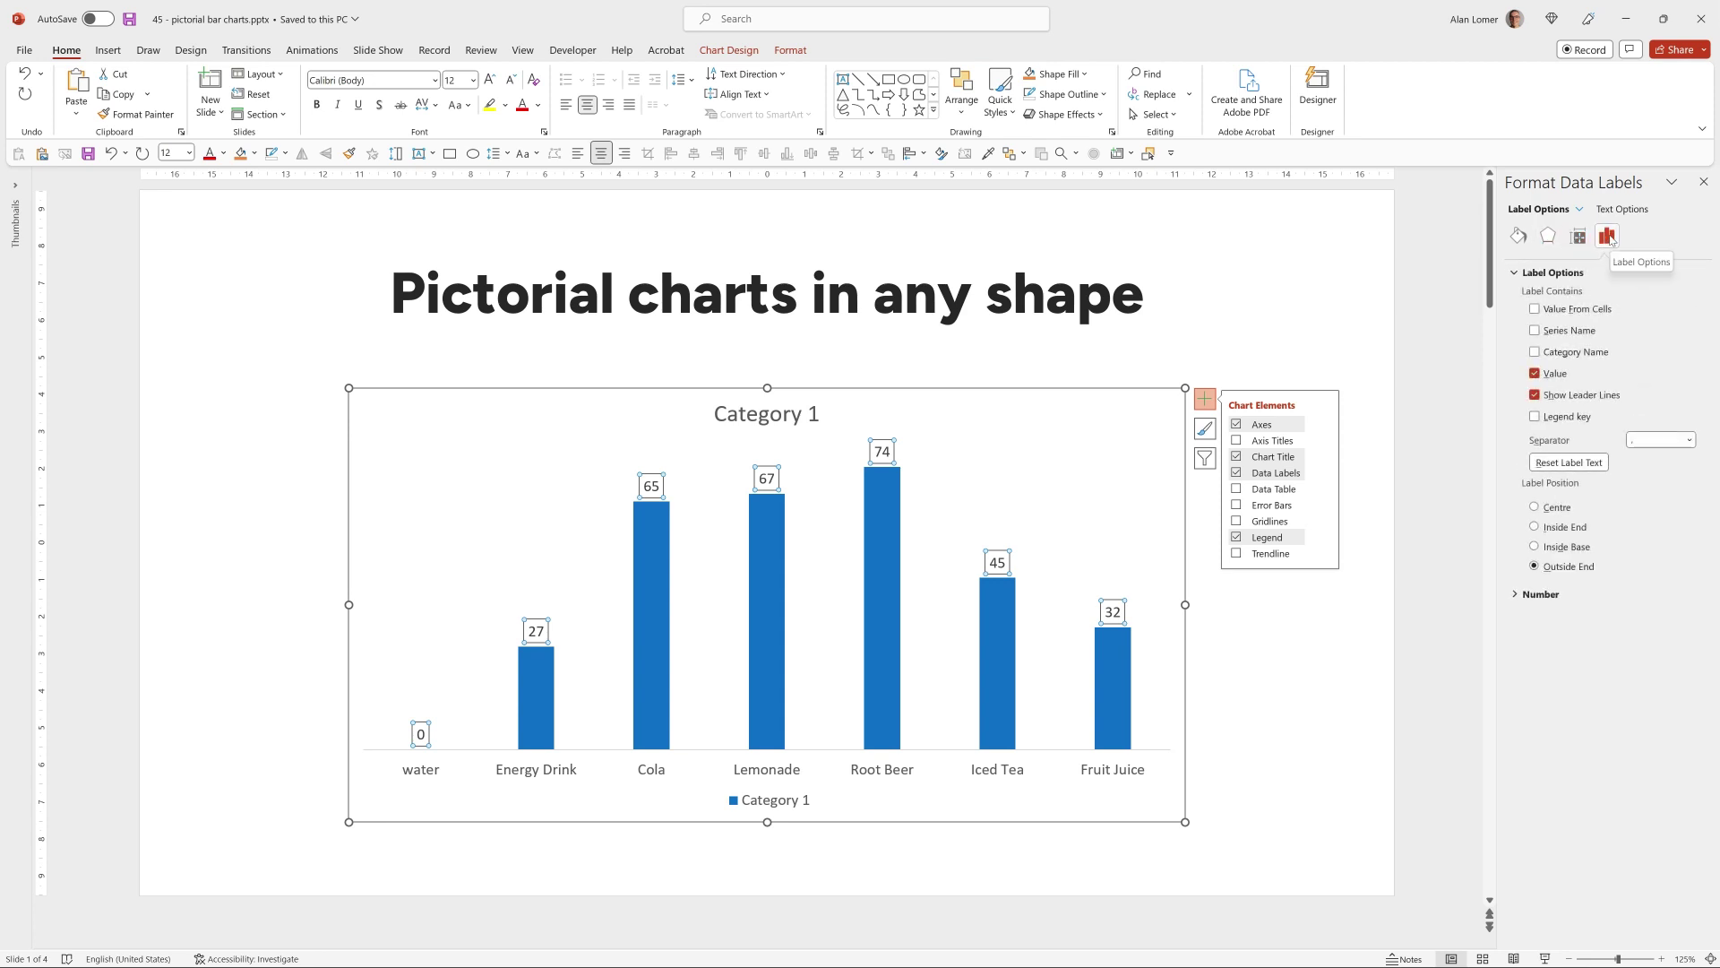
click(1532, 508)
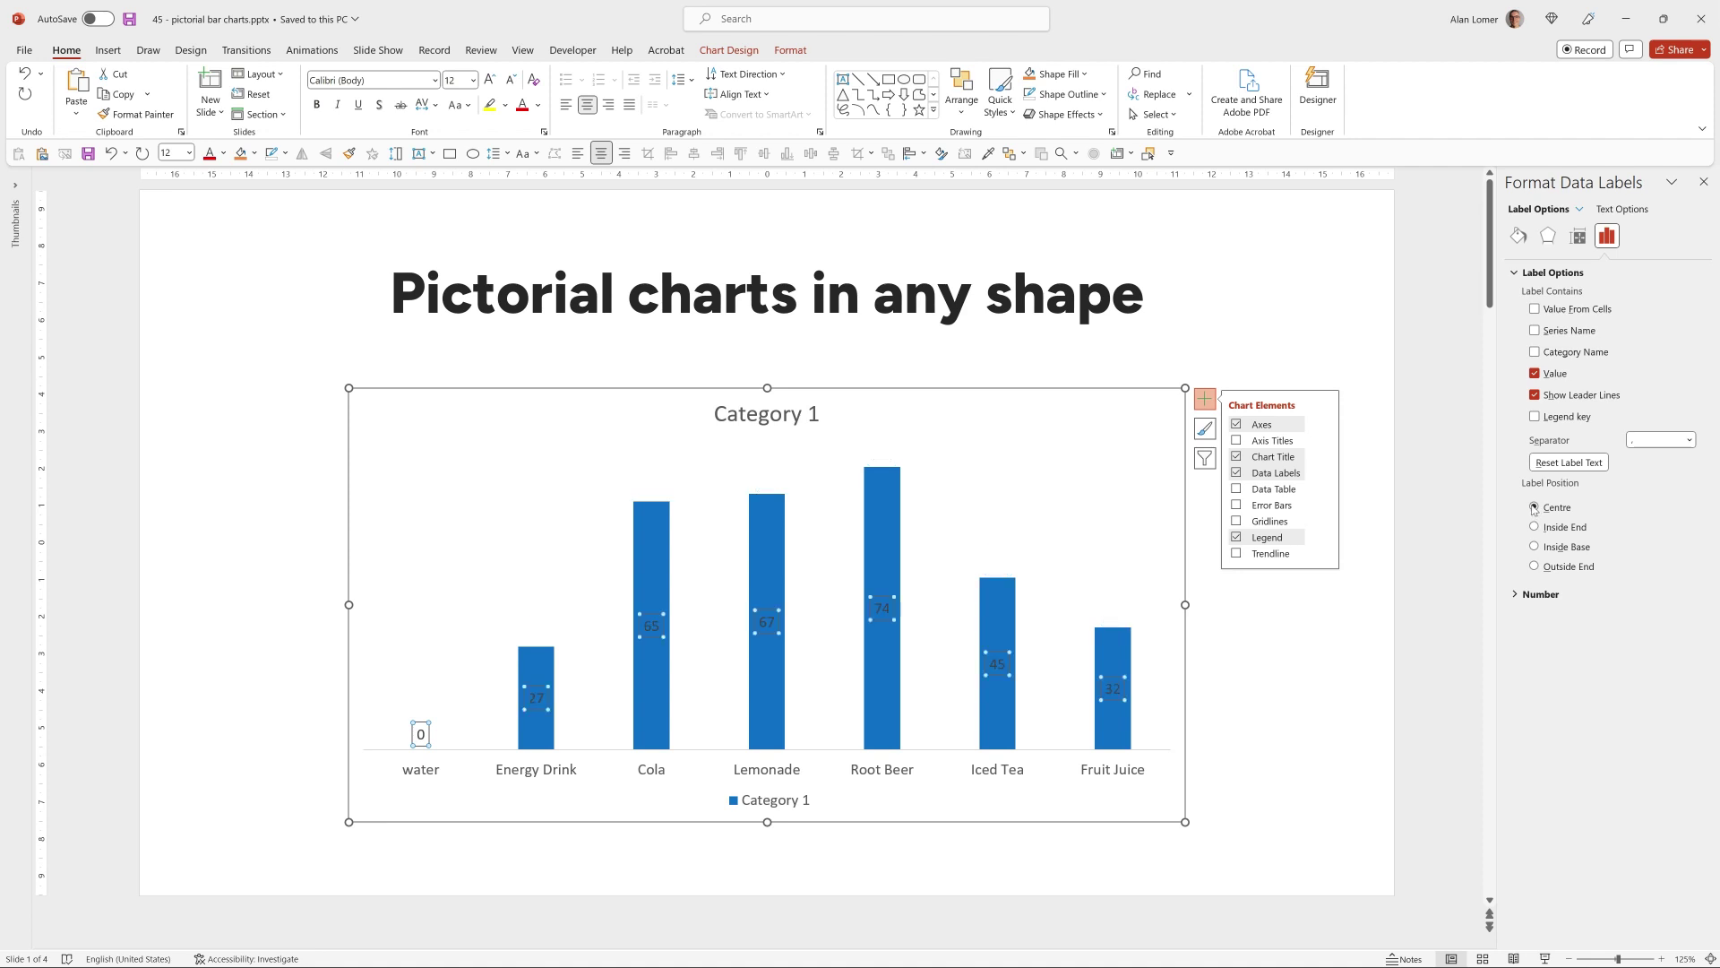
Format the value labels as bold white Poppins at 24 pt.
click(372, 87)
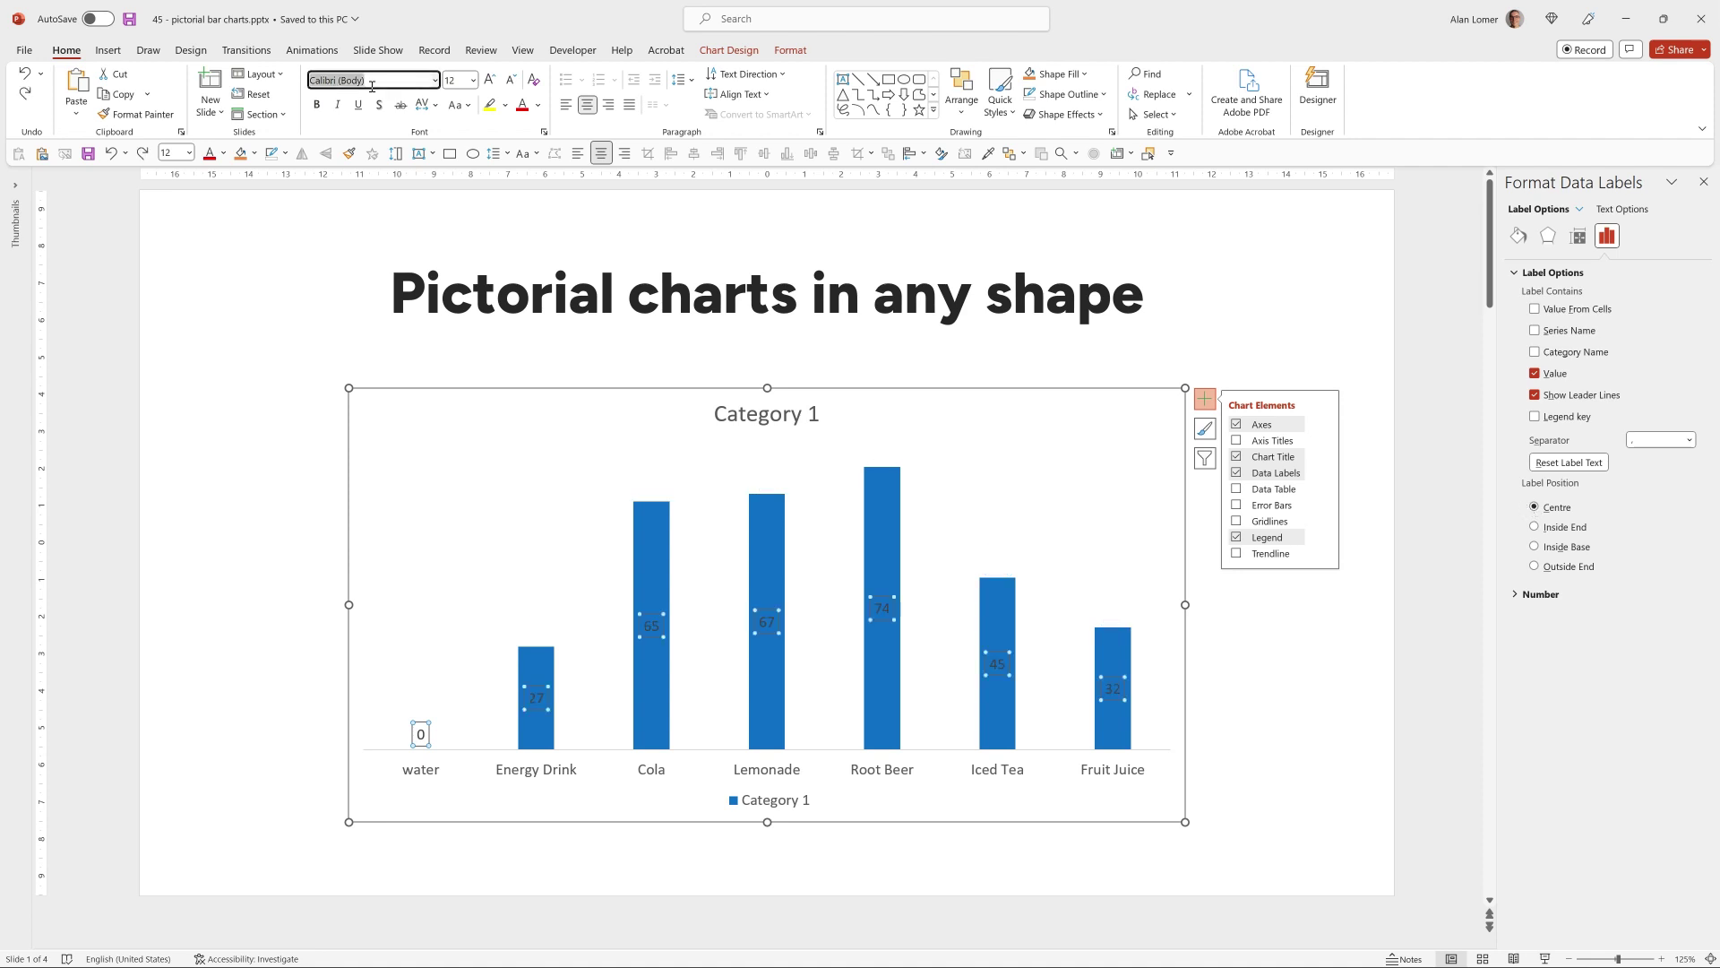
text(Poppins)
key(Return)
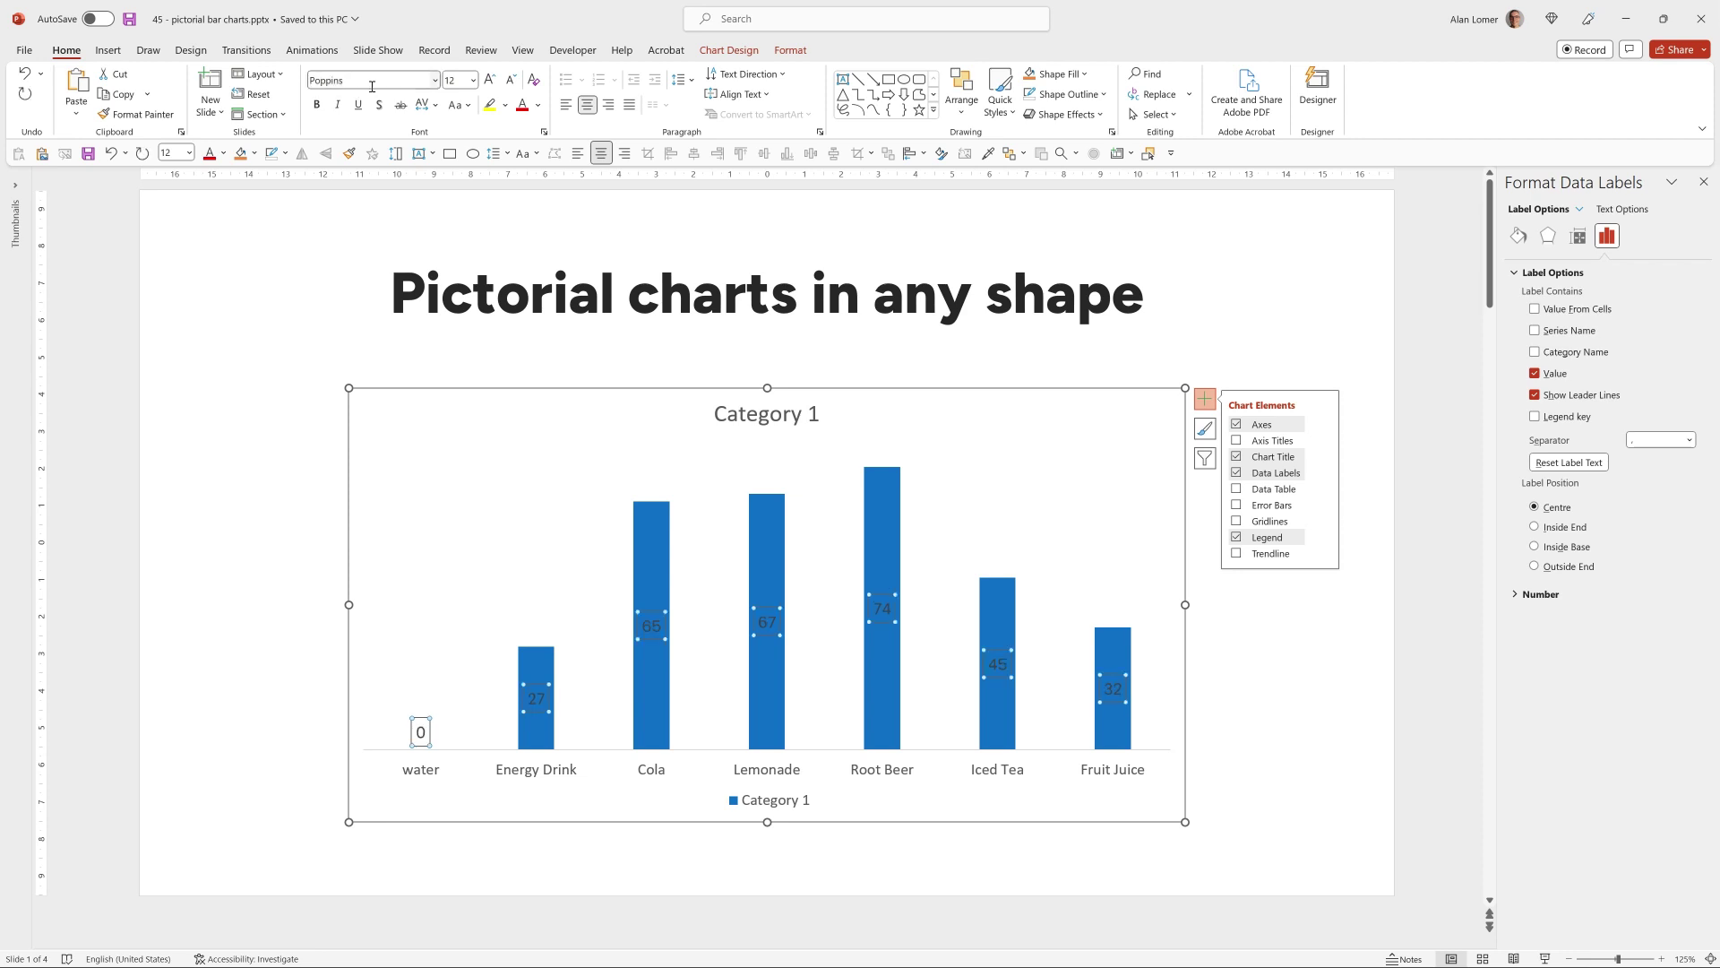
click(316, 106)
click(541, 105)
click(525, 151)
click(463, 79)
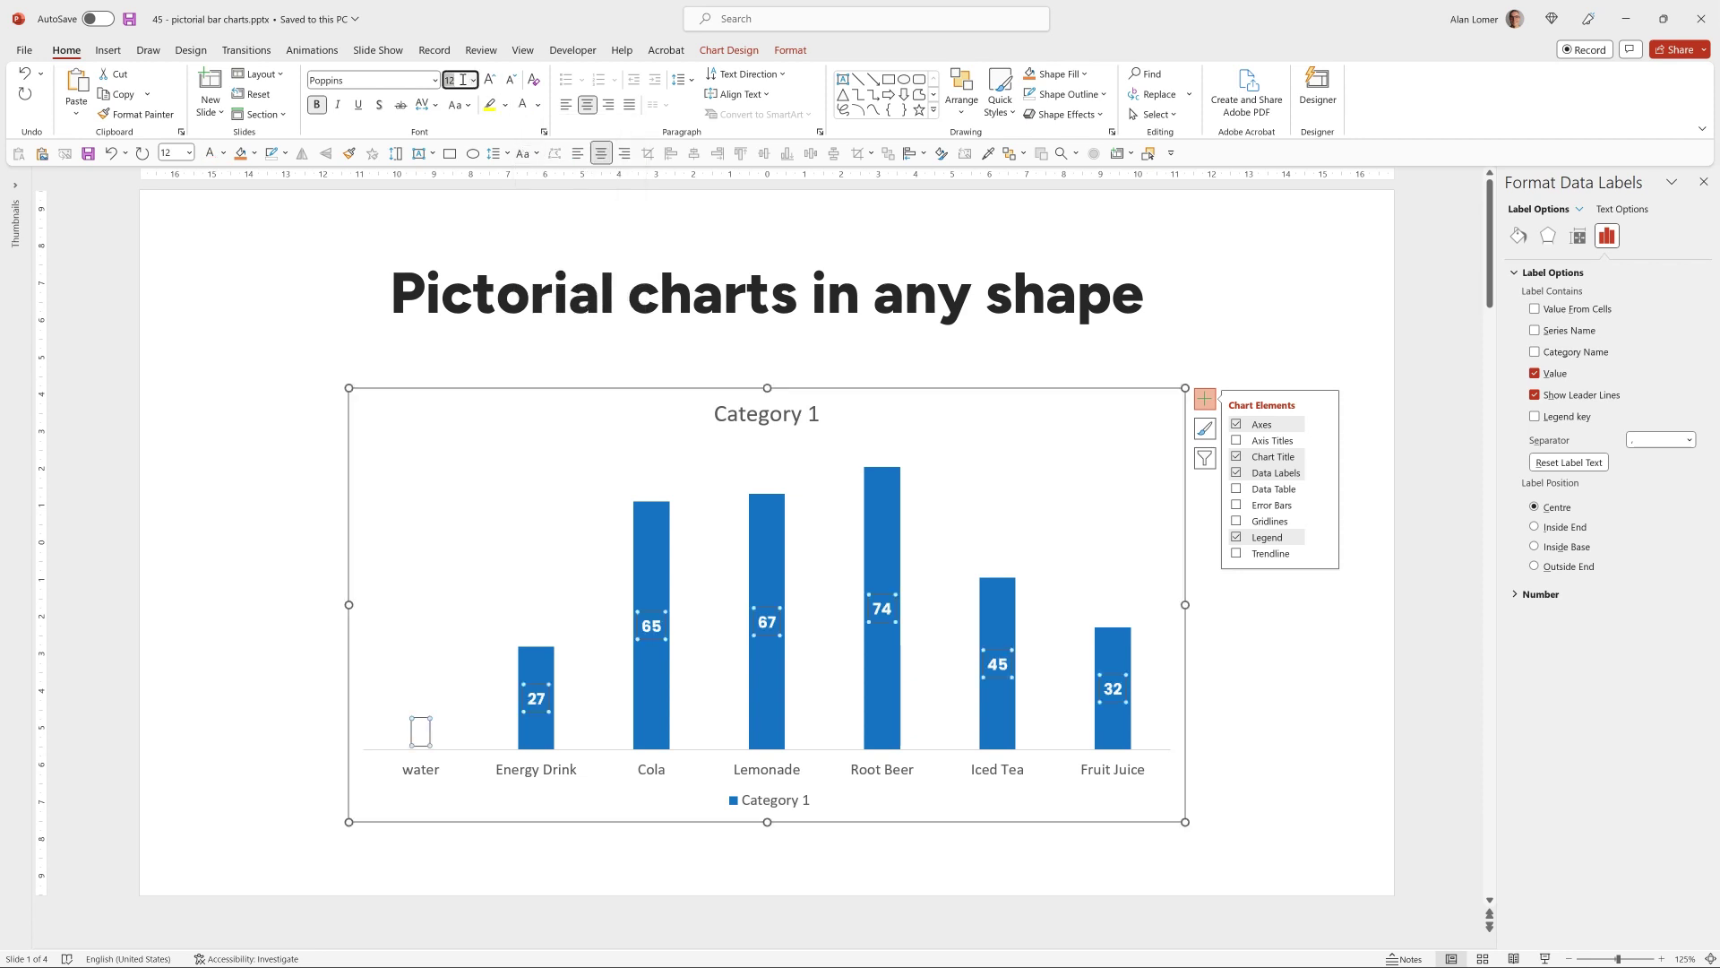
text(24)
key(Return)
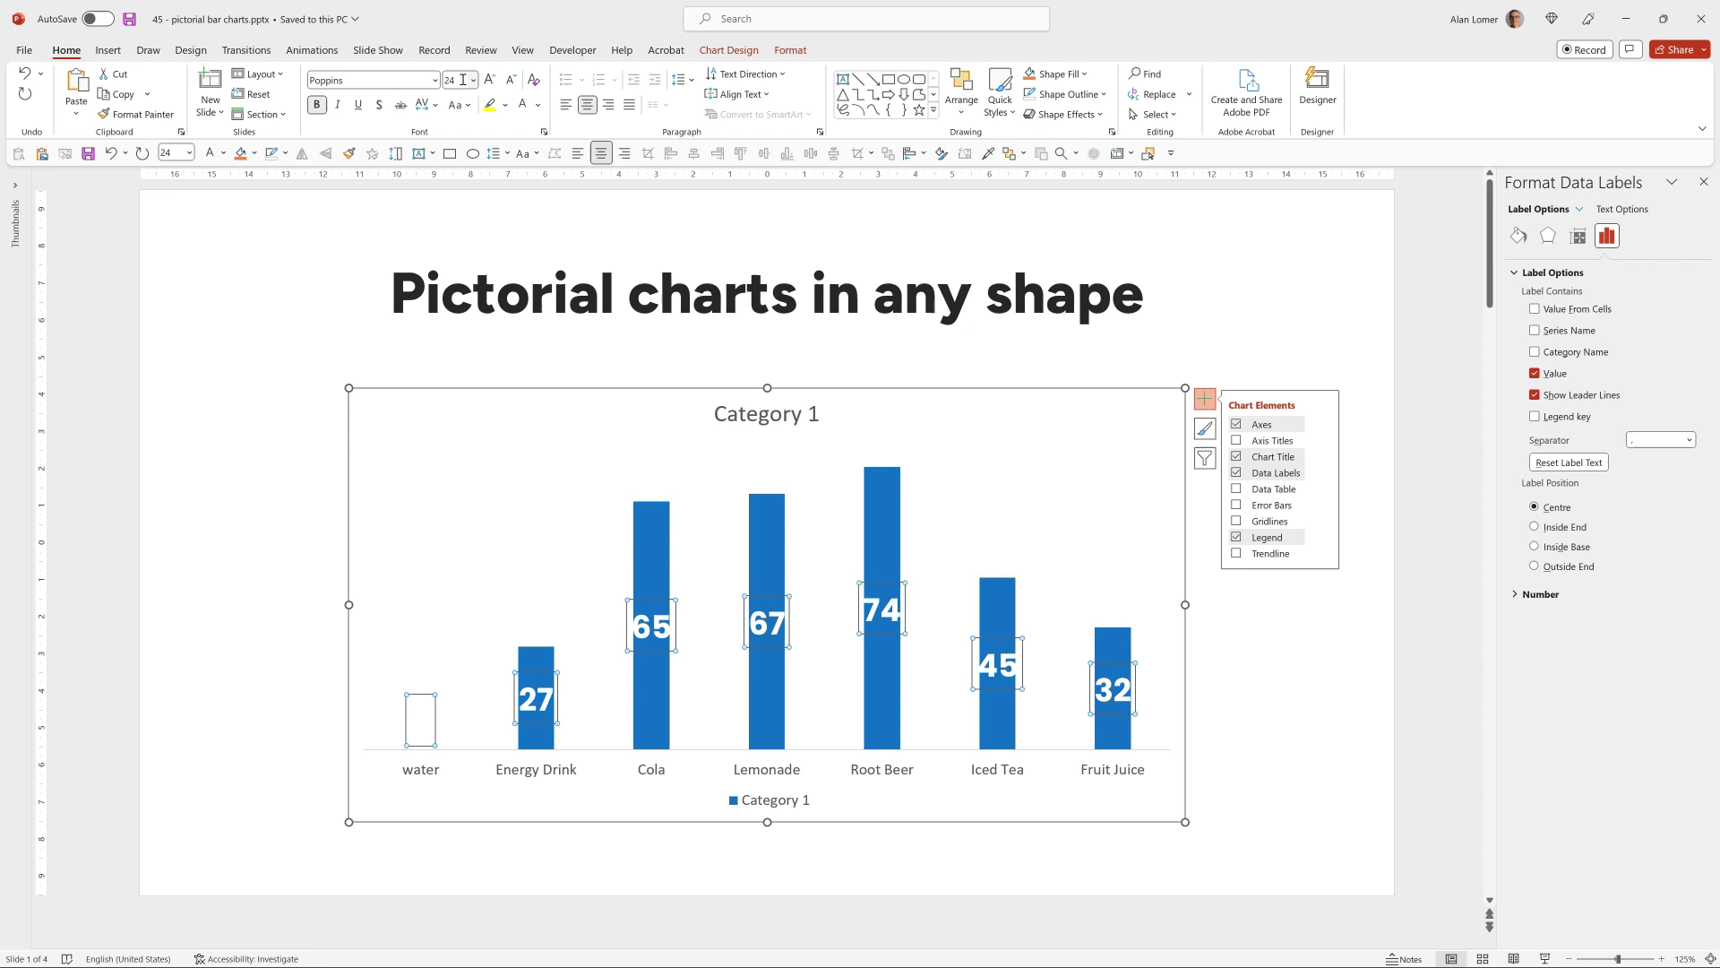
Set the bar series to 0% Series Overlap and 10% Gap Width.
click(893, 530)
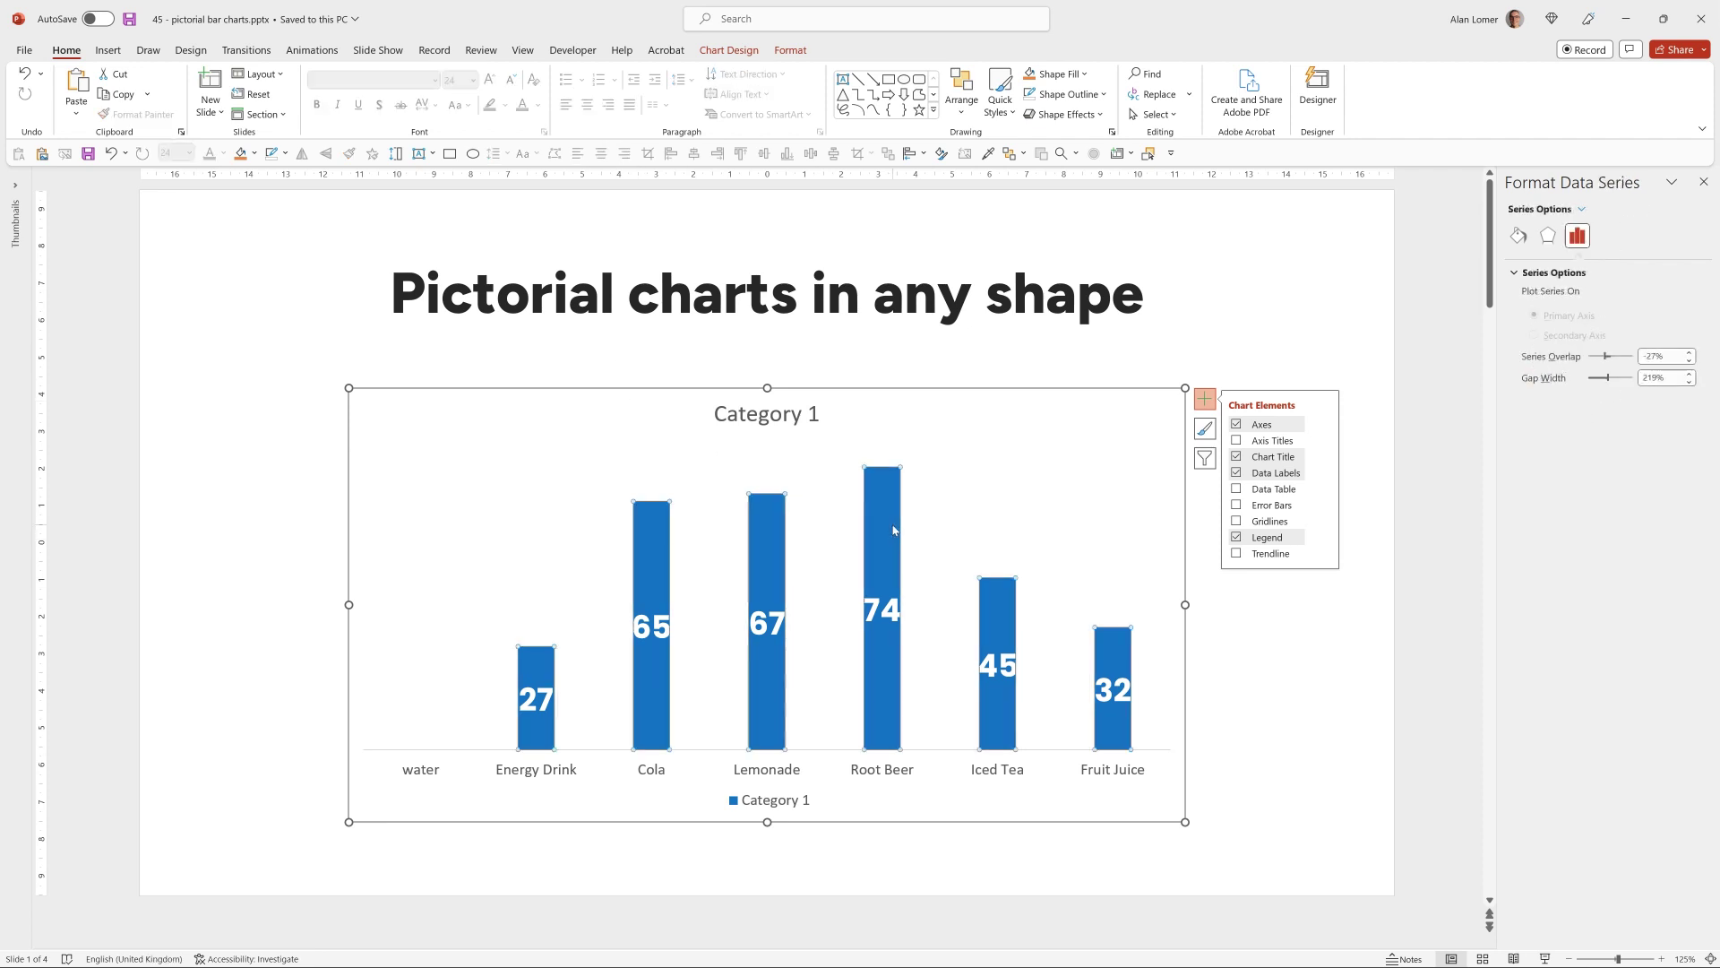
click(1657, 355)
text(0)
key(Tab)
key(Tab)
text(10)
Delete the chart title and the legend.
click(746, 417)
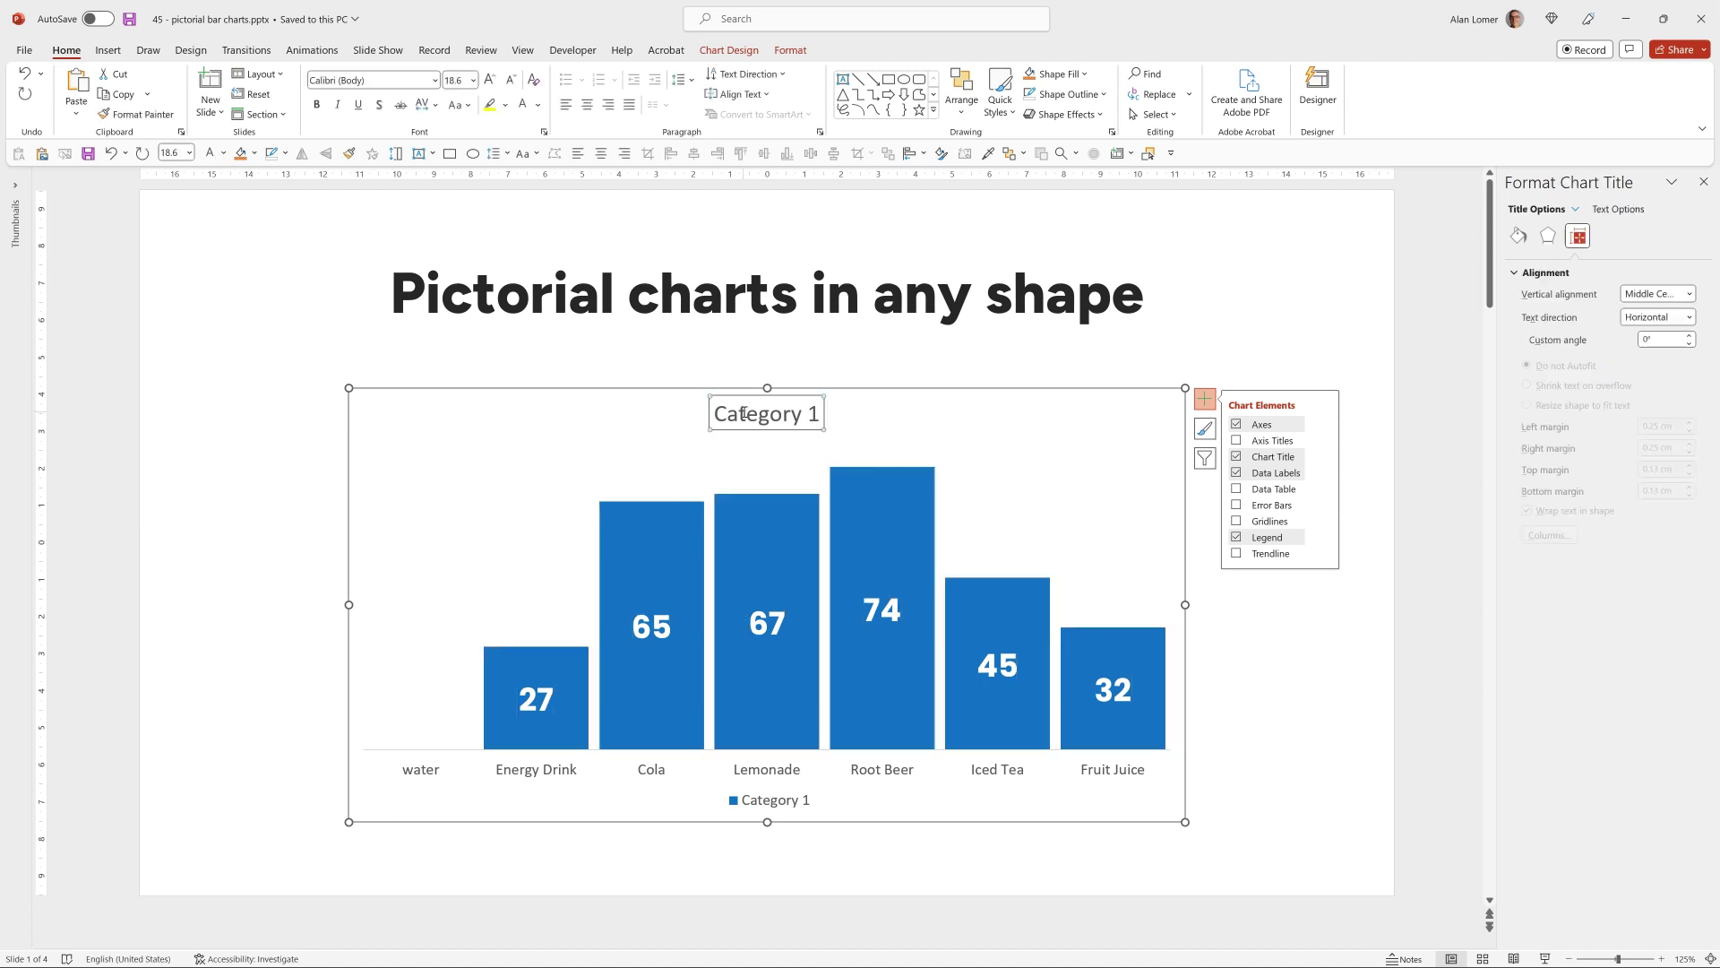
key(Delete)
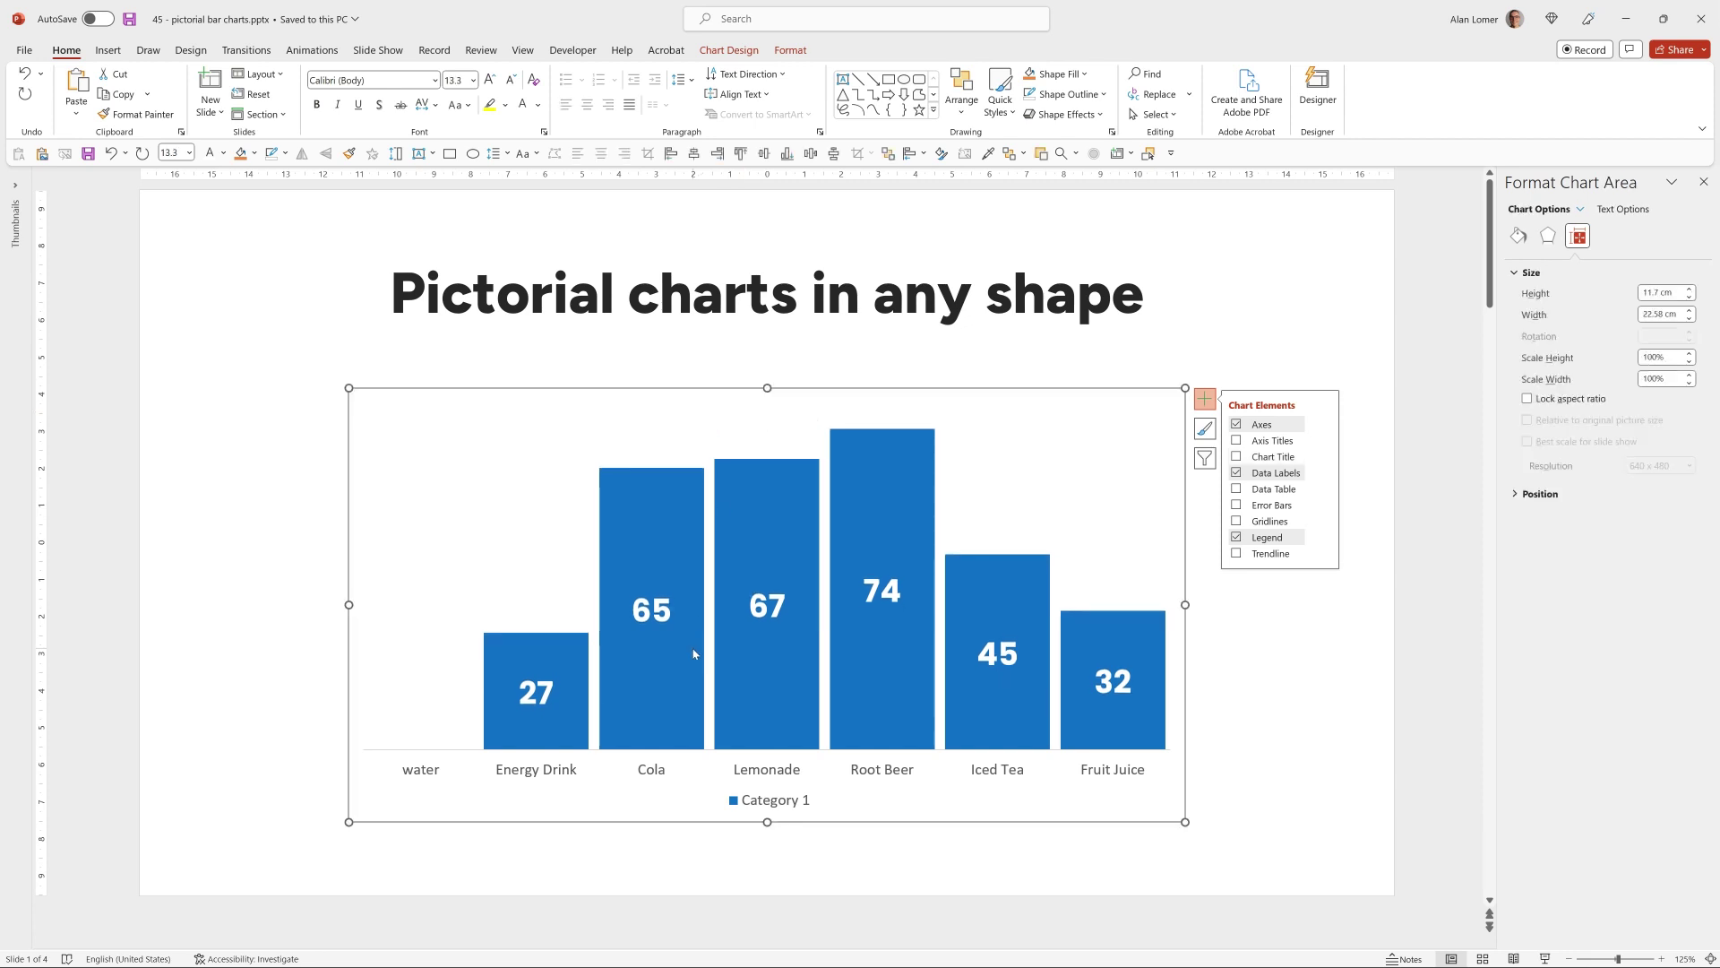
click(751, 801)
key(Delete)
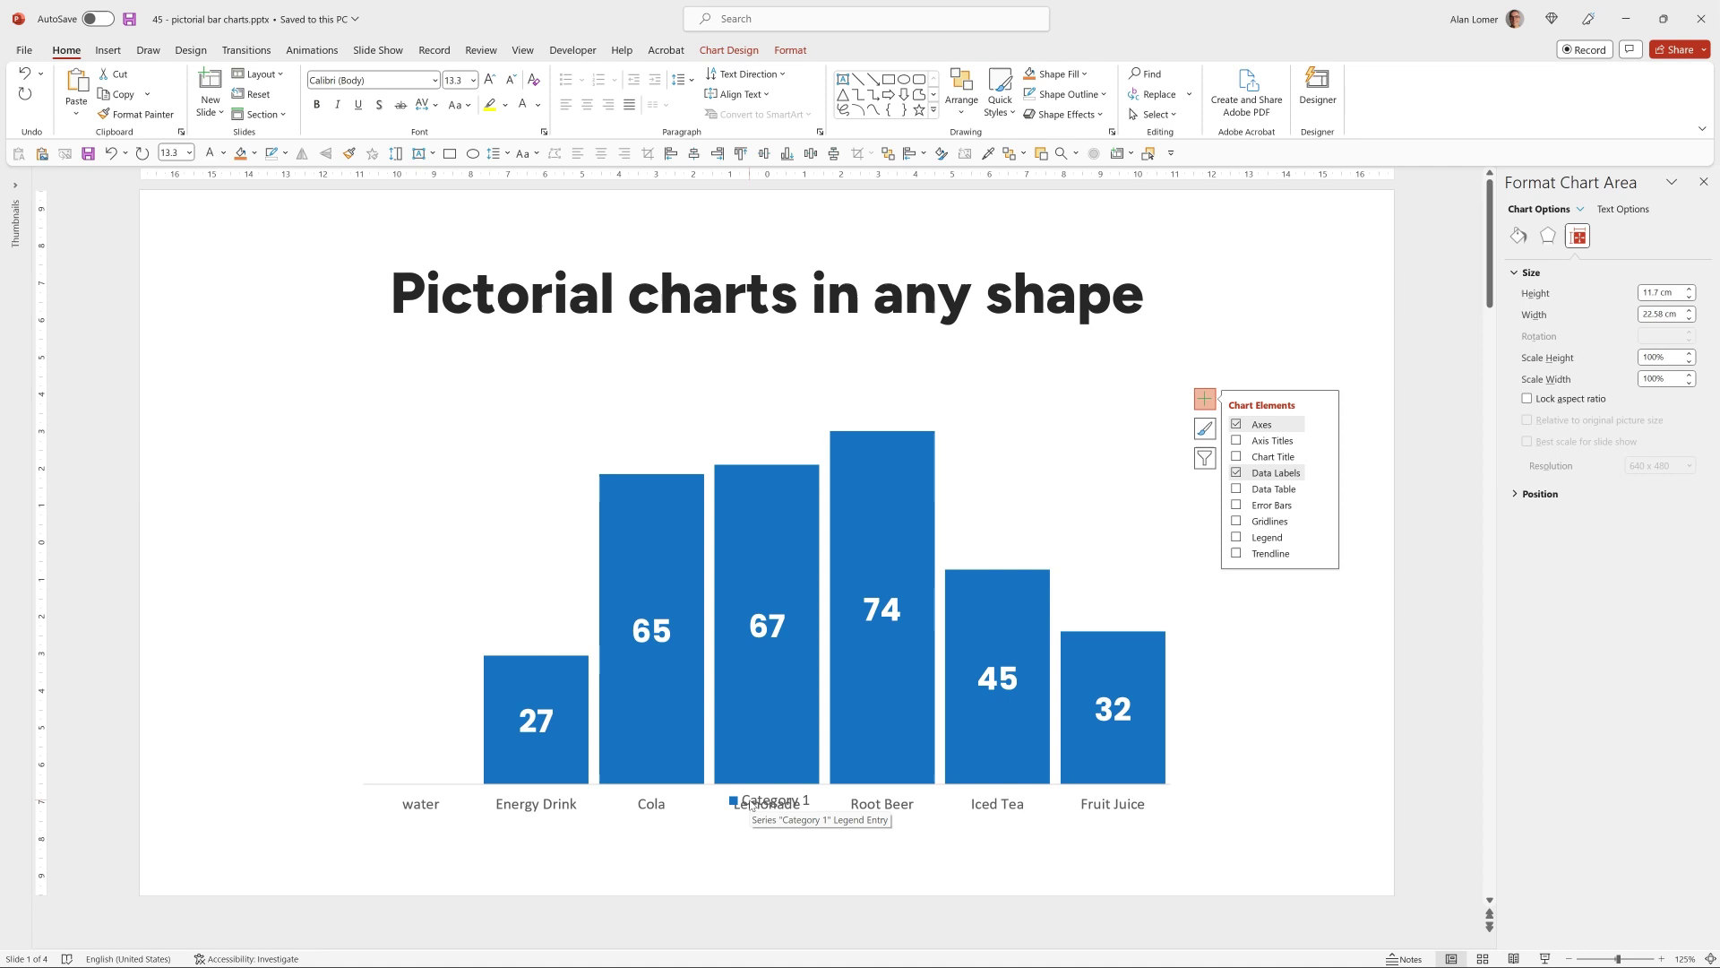
Make the category labels bold Poppins 18 and stretch the chart wider on both sides.
click(418, 807)
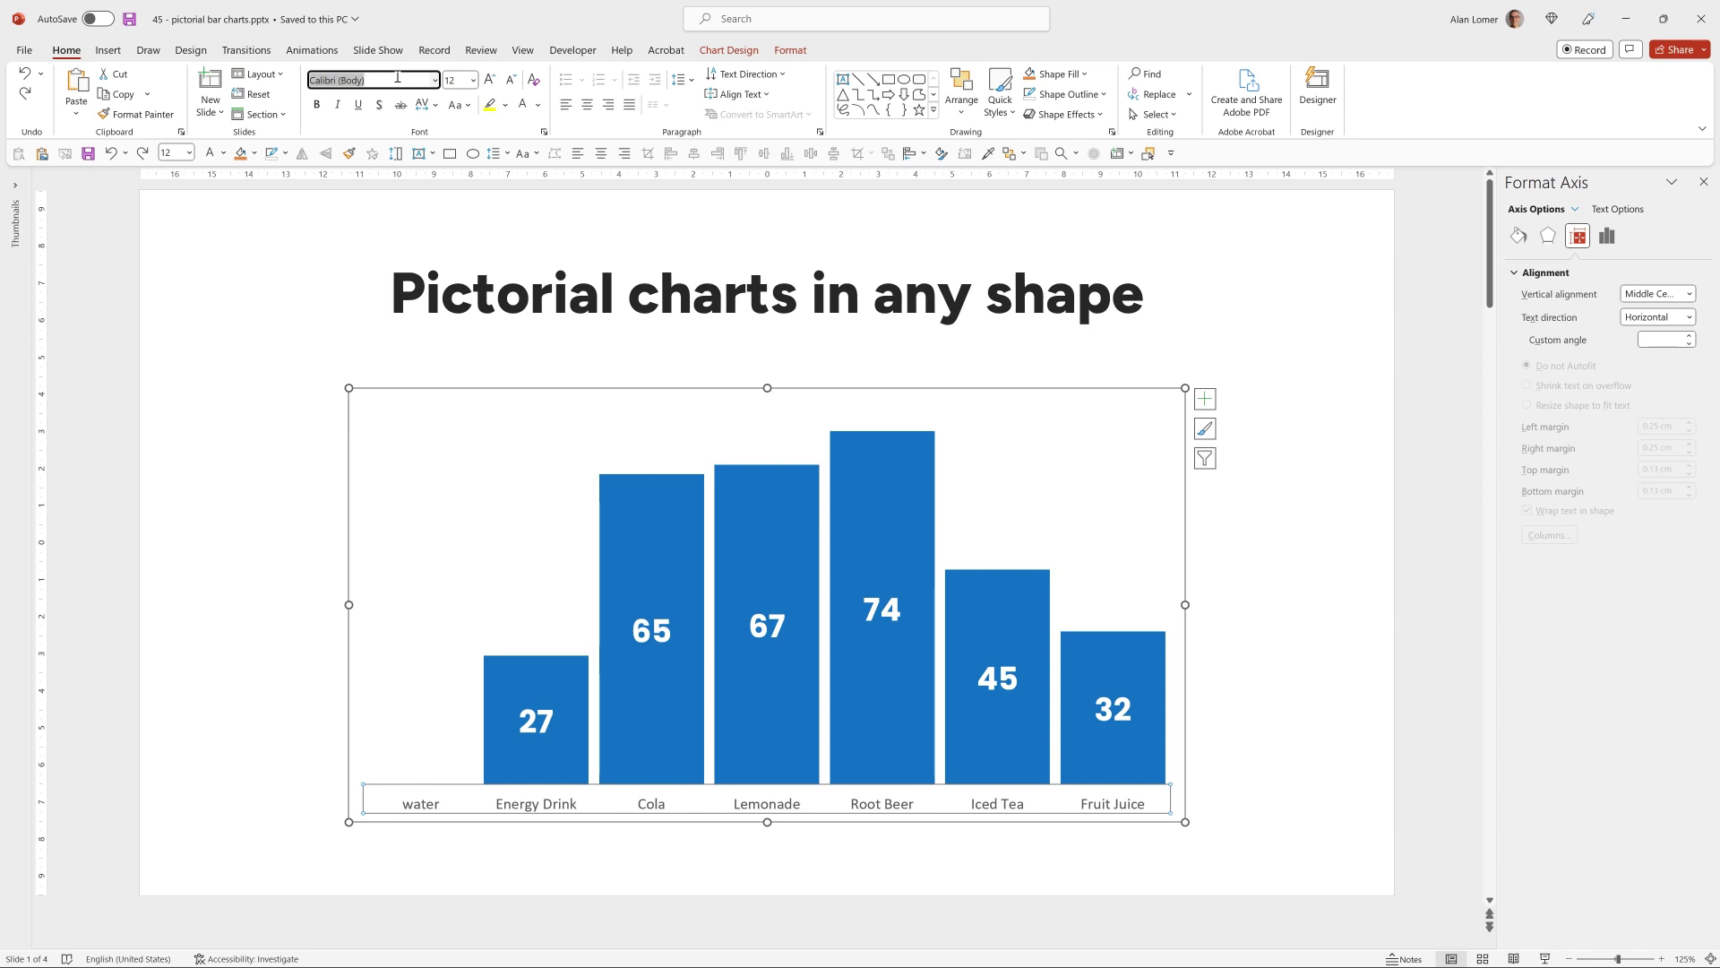
text(Poppins)
key(Tab)
text(18)
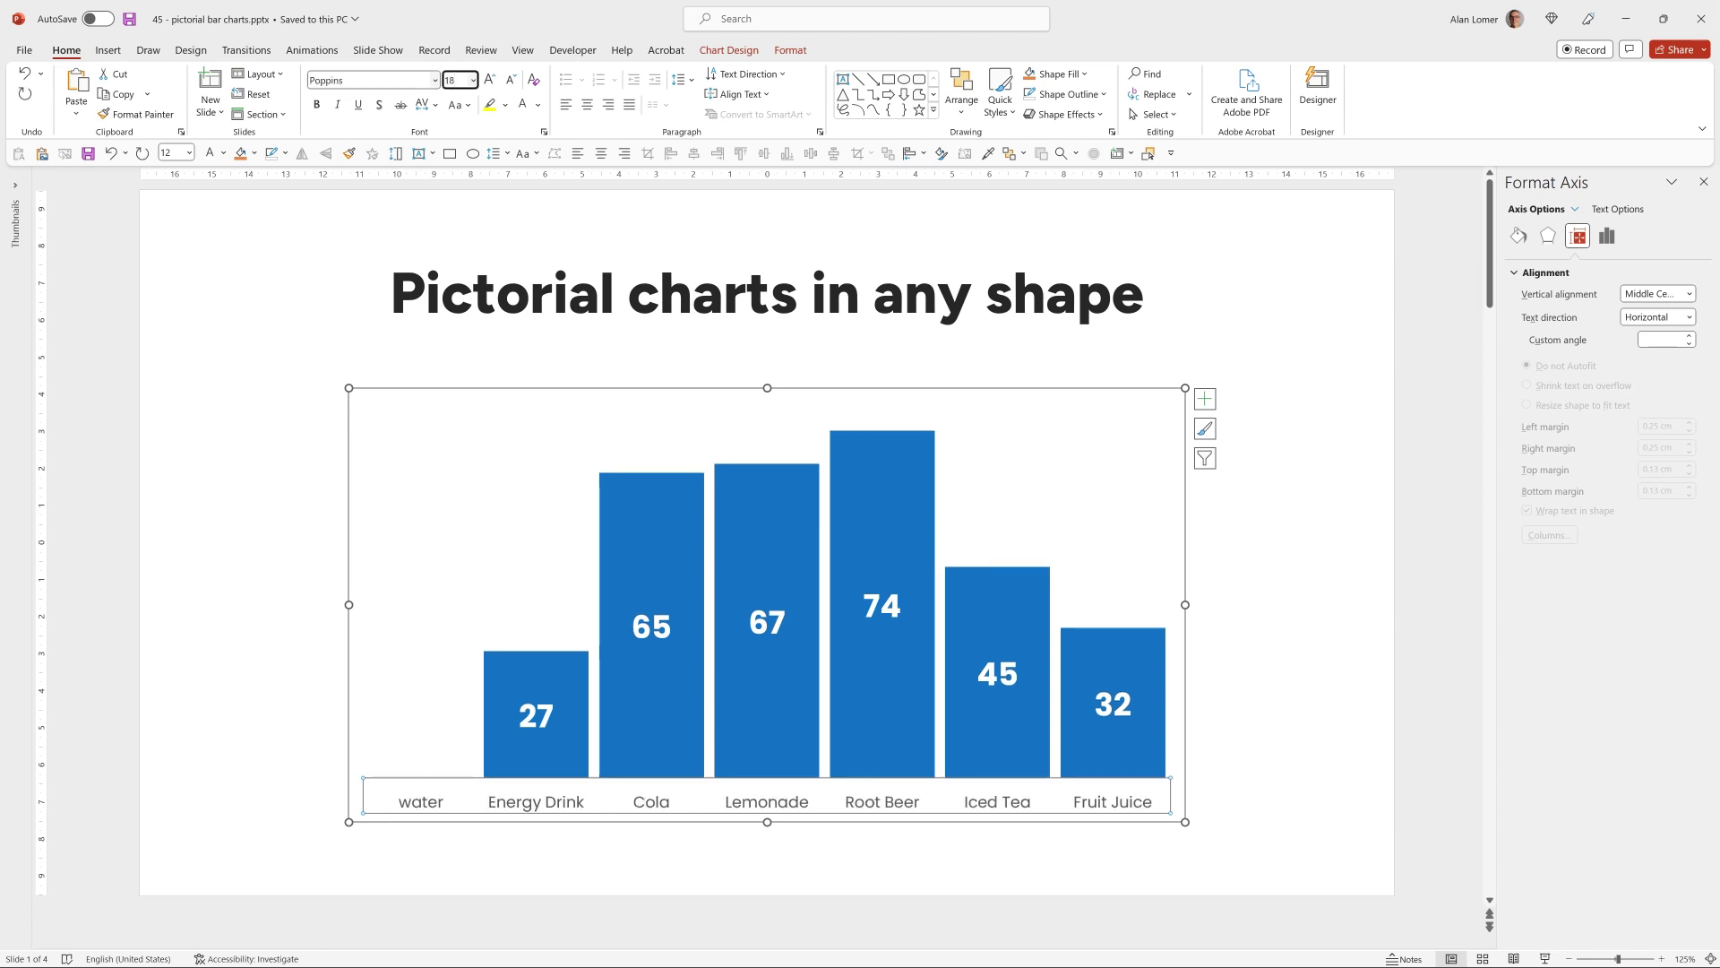
key(Return)
click(317, 104)
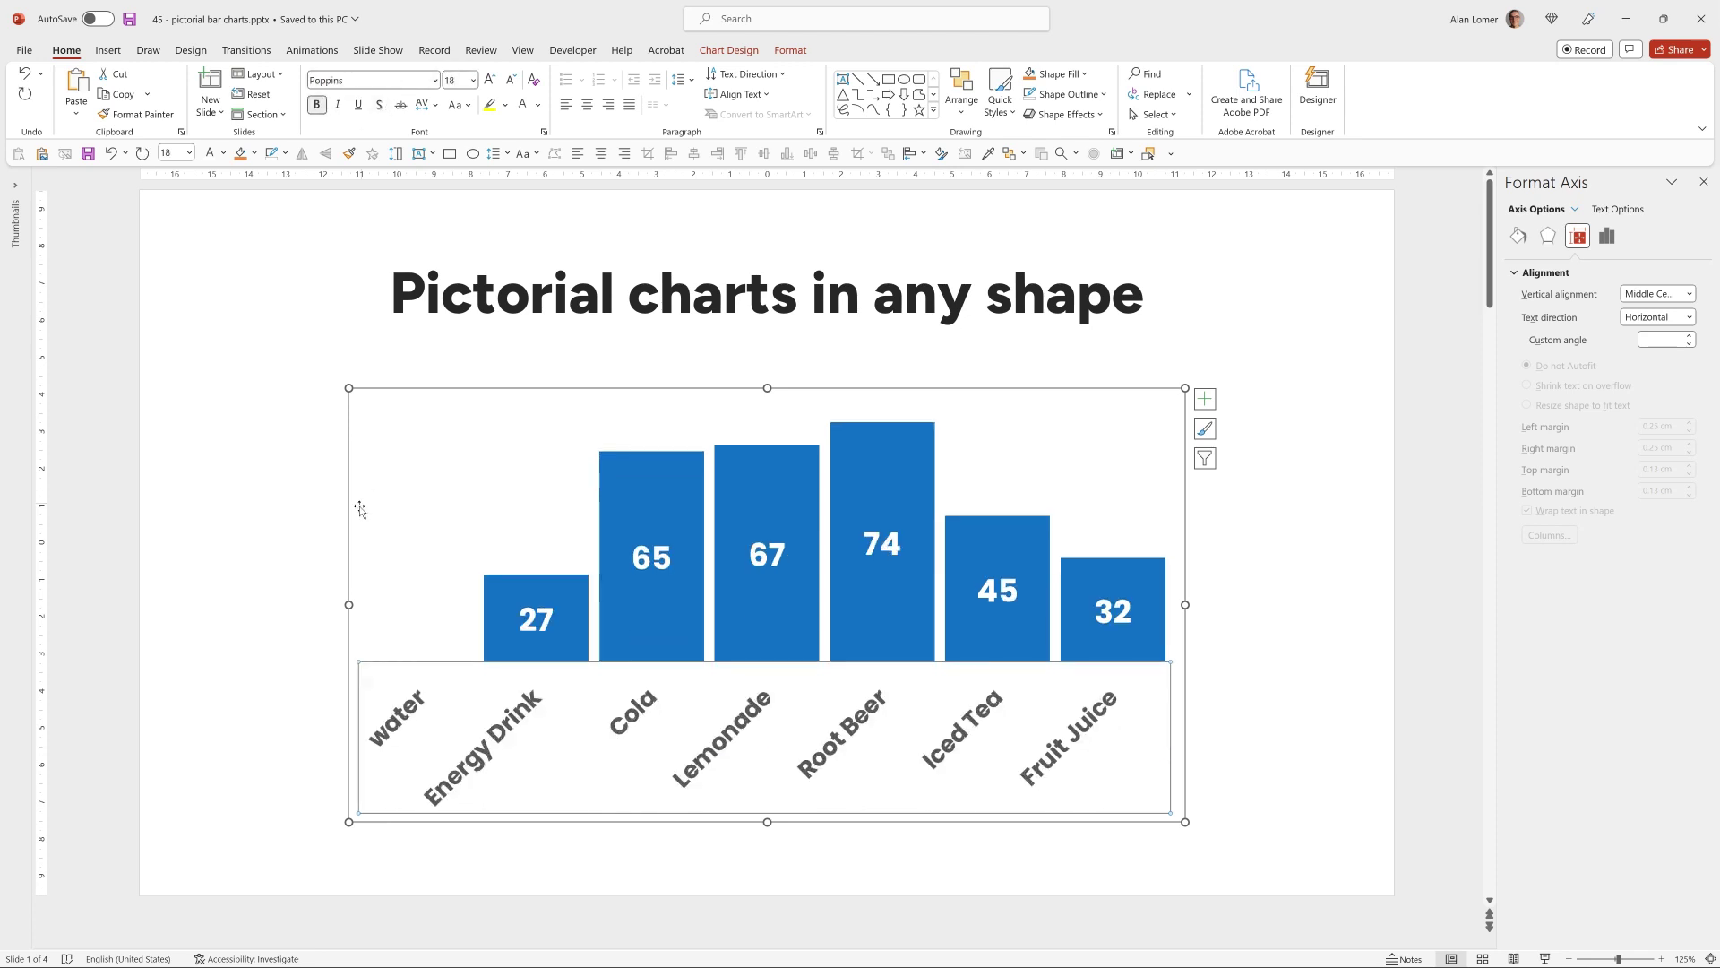
drag(348, 604, 196, 604)
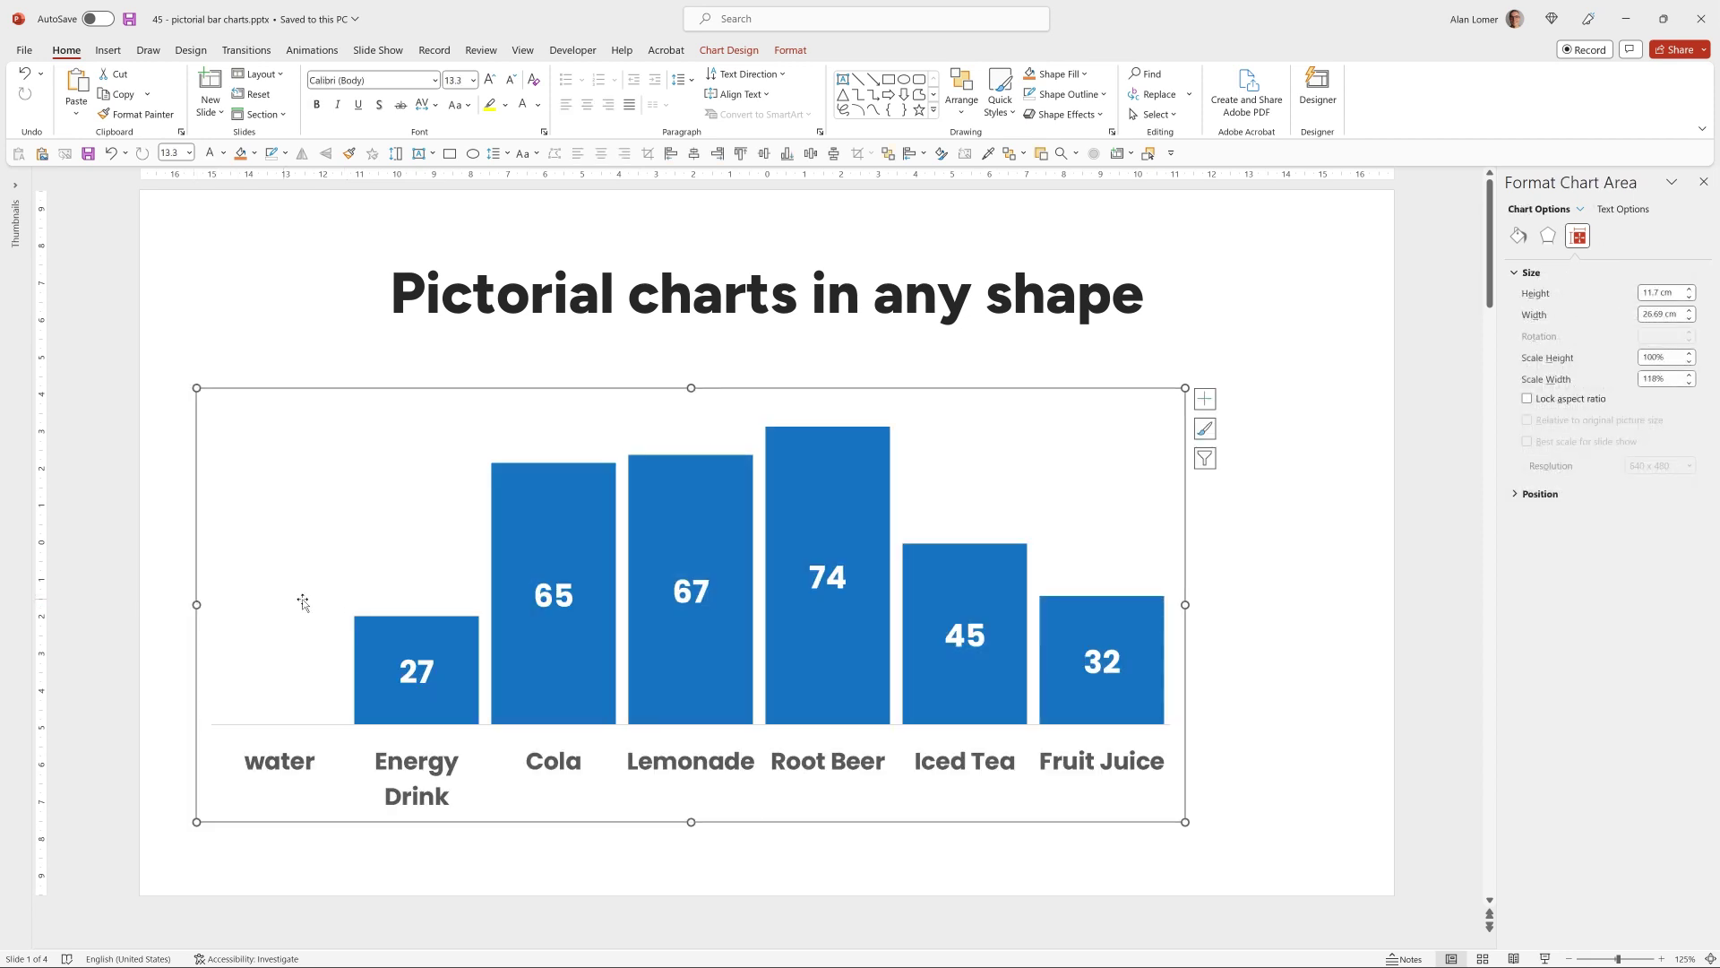
drag(1185, 604, 1339, 604)
Eyedrop the pink swatch onto the Energy Drink bar and dark red onto Cola.
scroll(717, 538, down, 3)
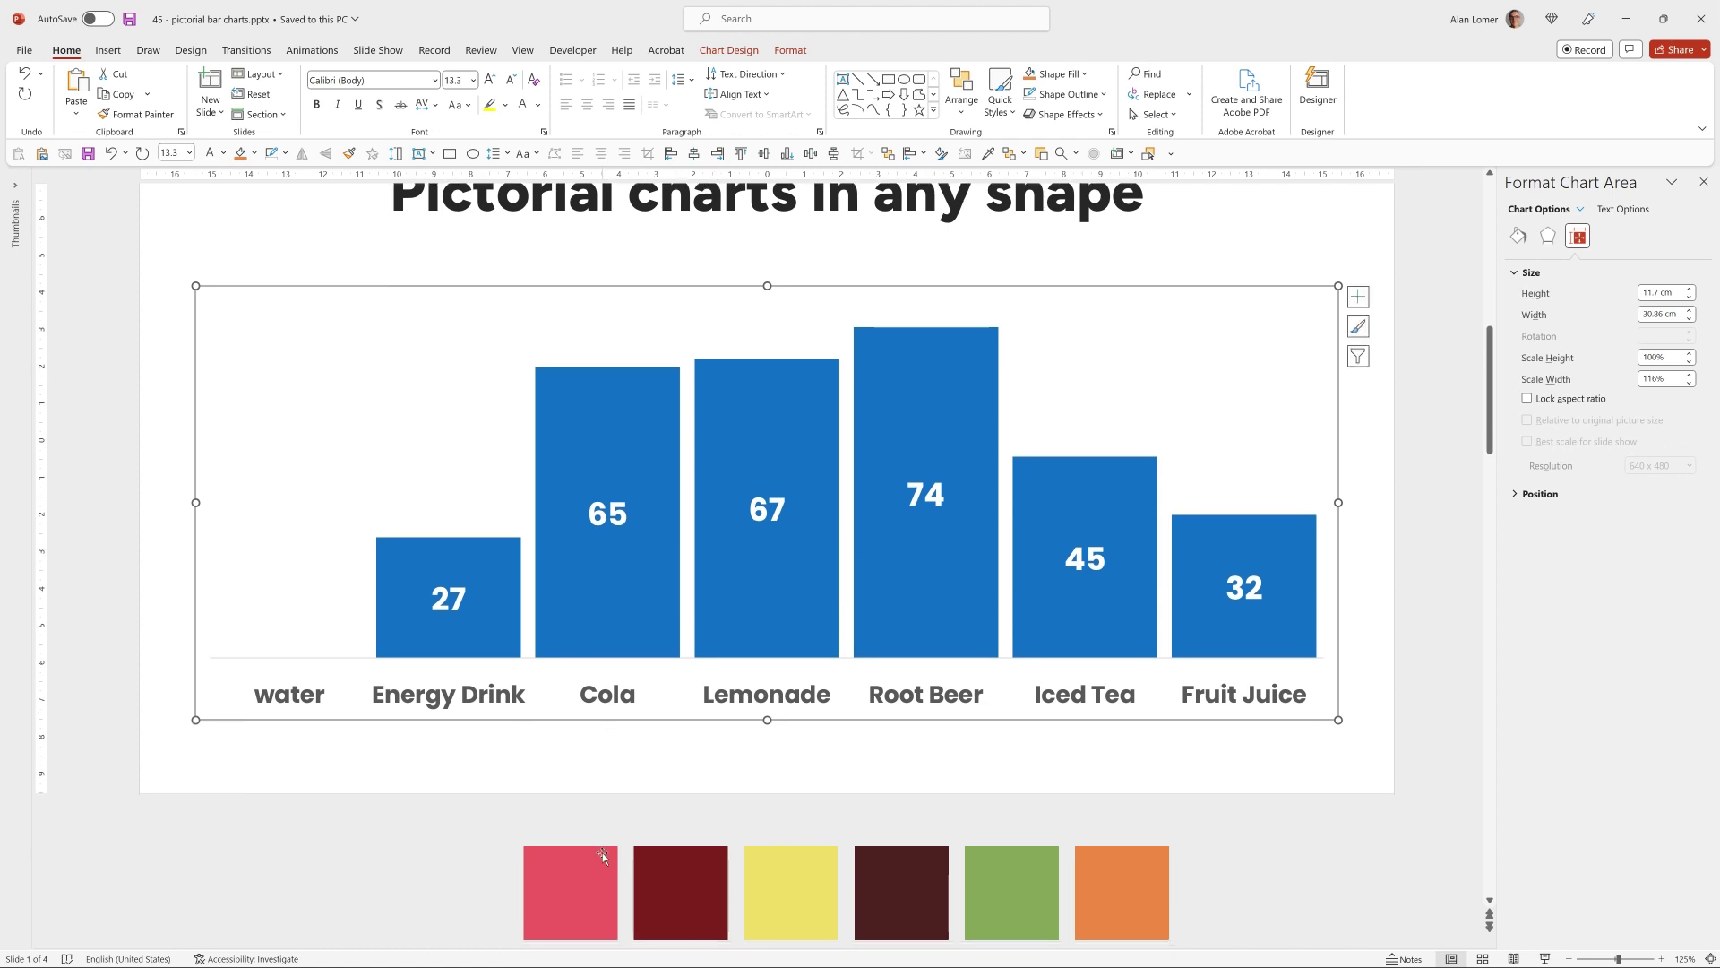
click(489, 578)
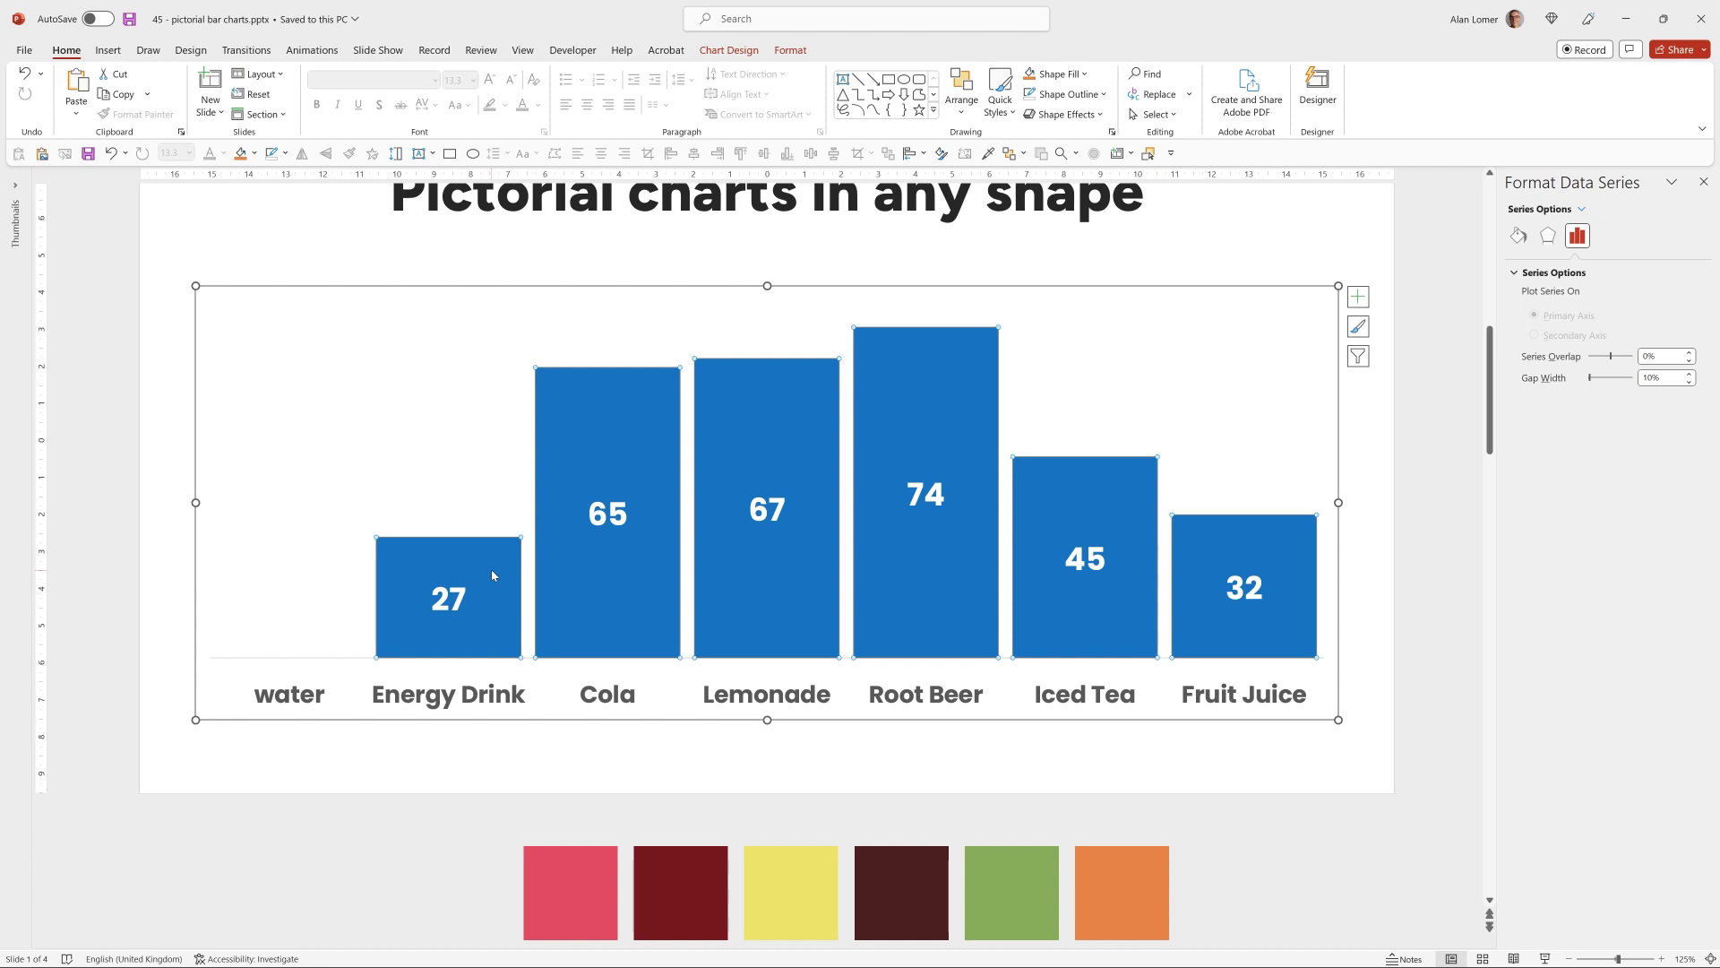
click(491, 573)
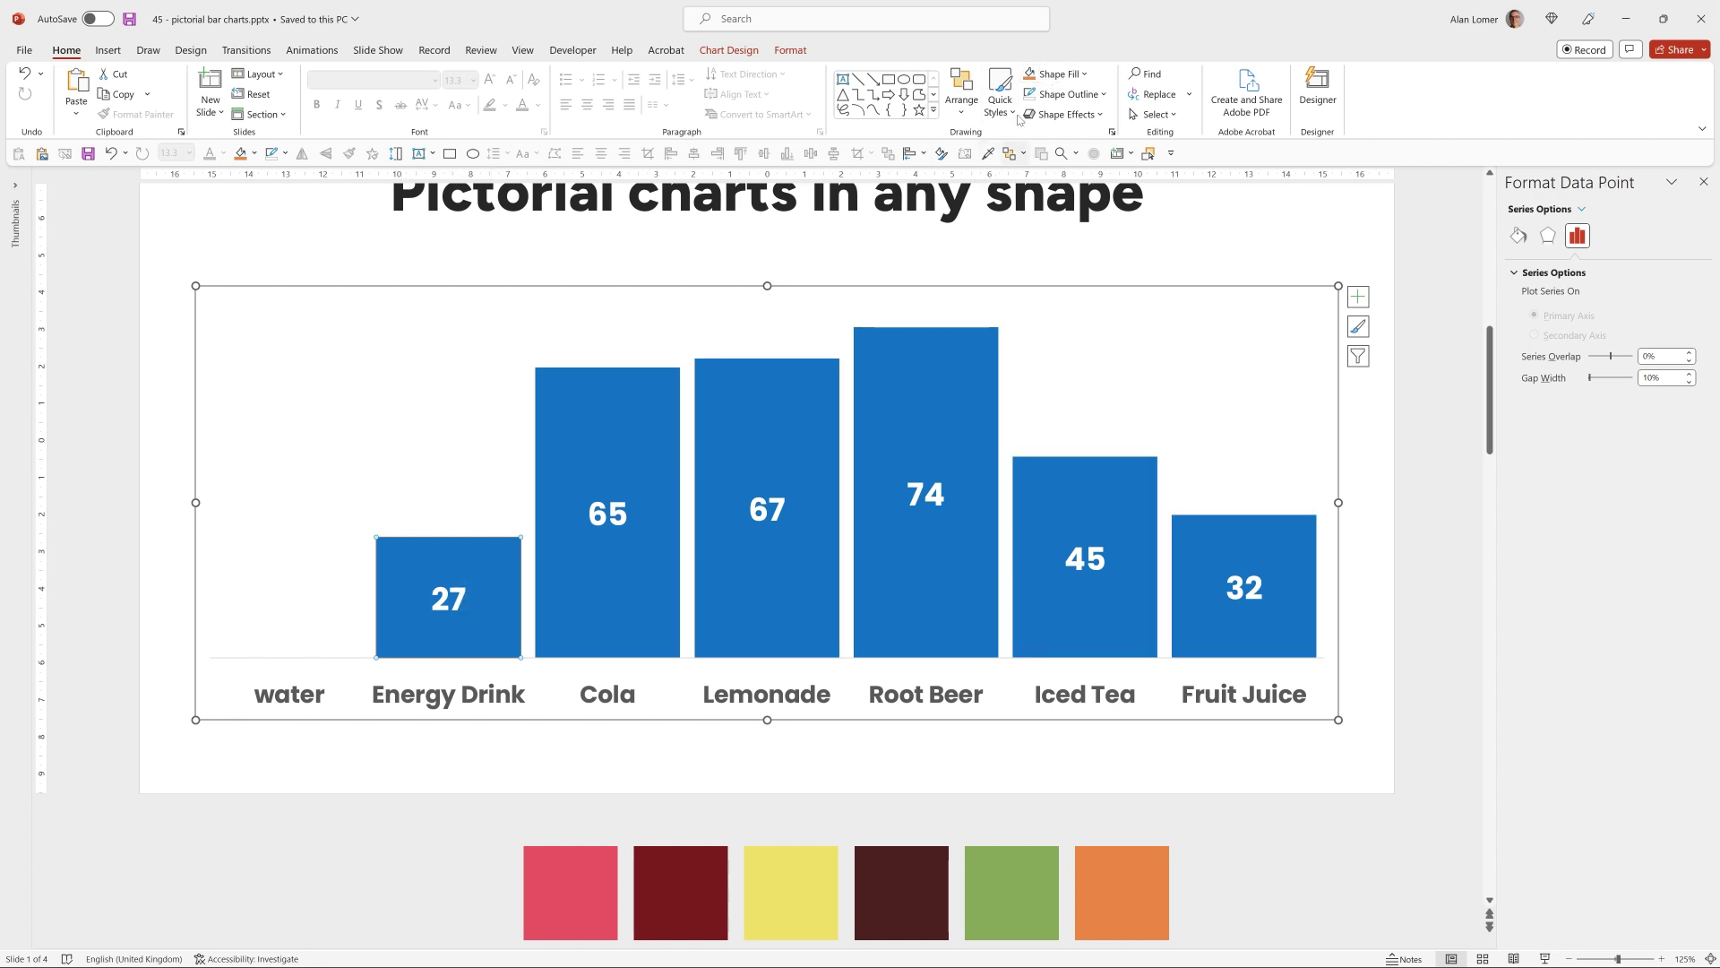
click(1074, 74)
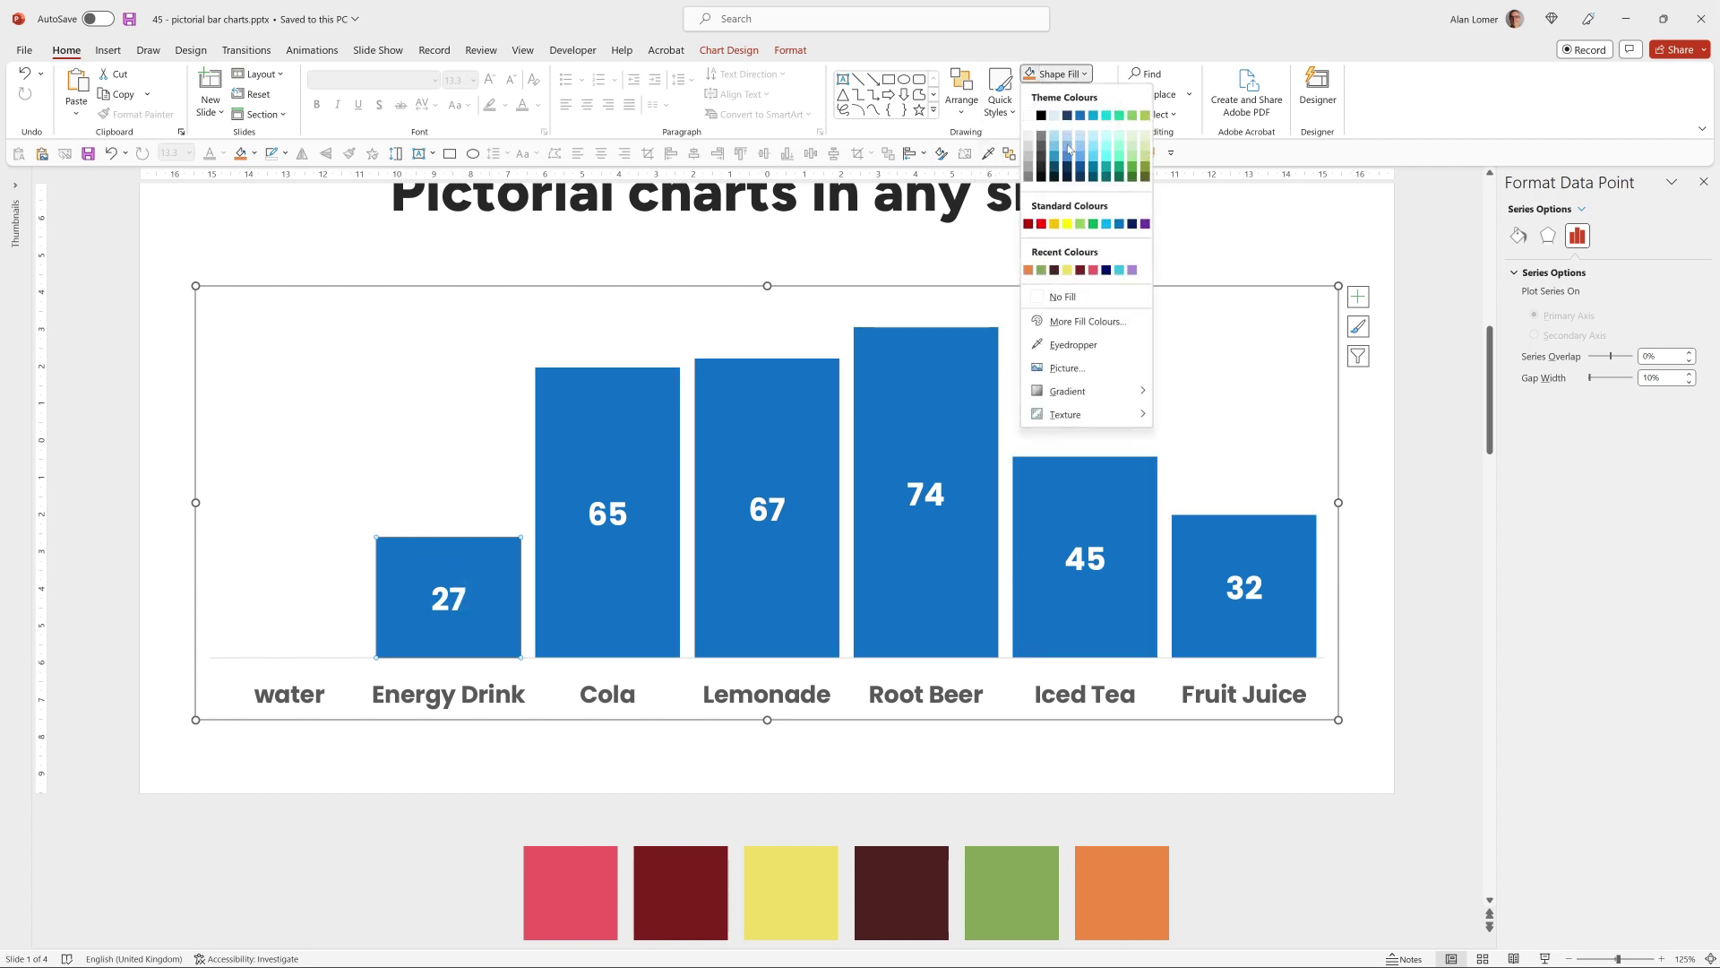
click(1068, 346)
click(598, 883)
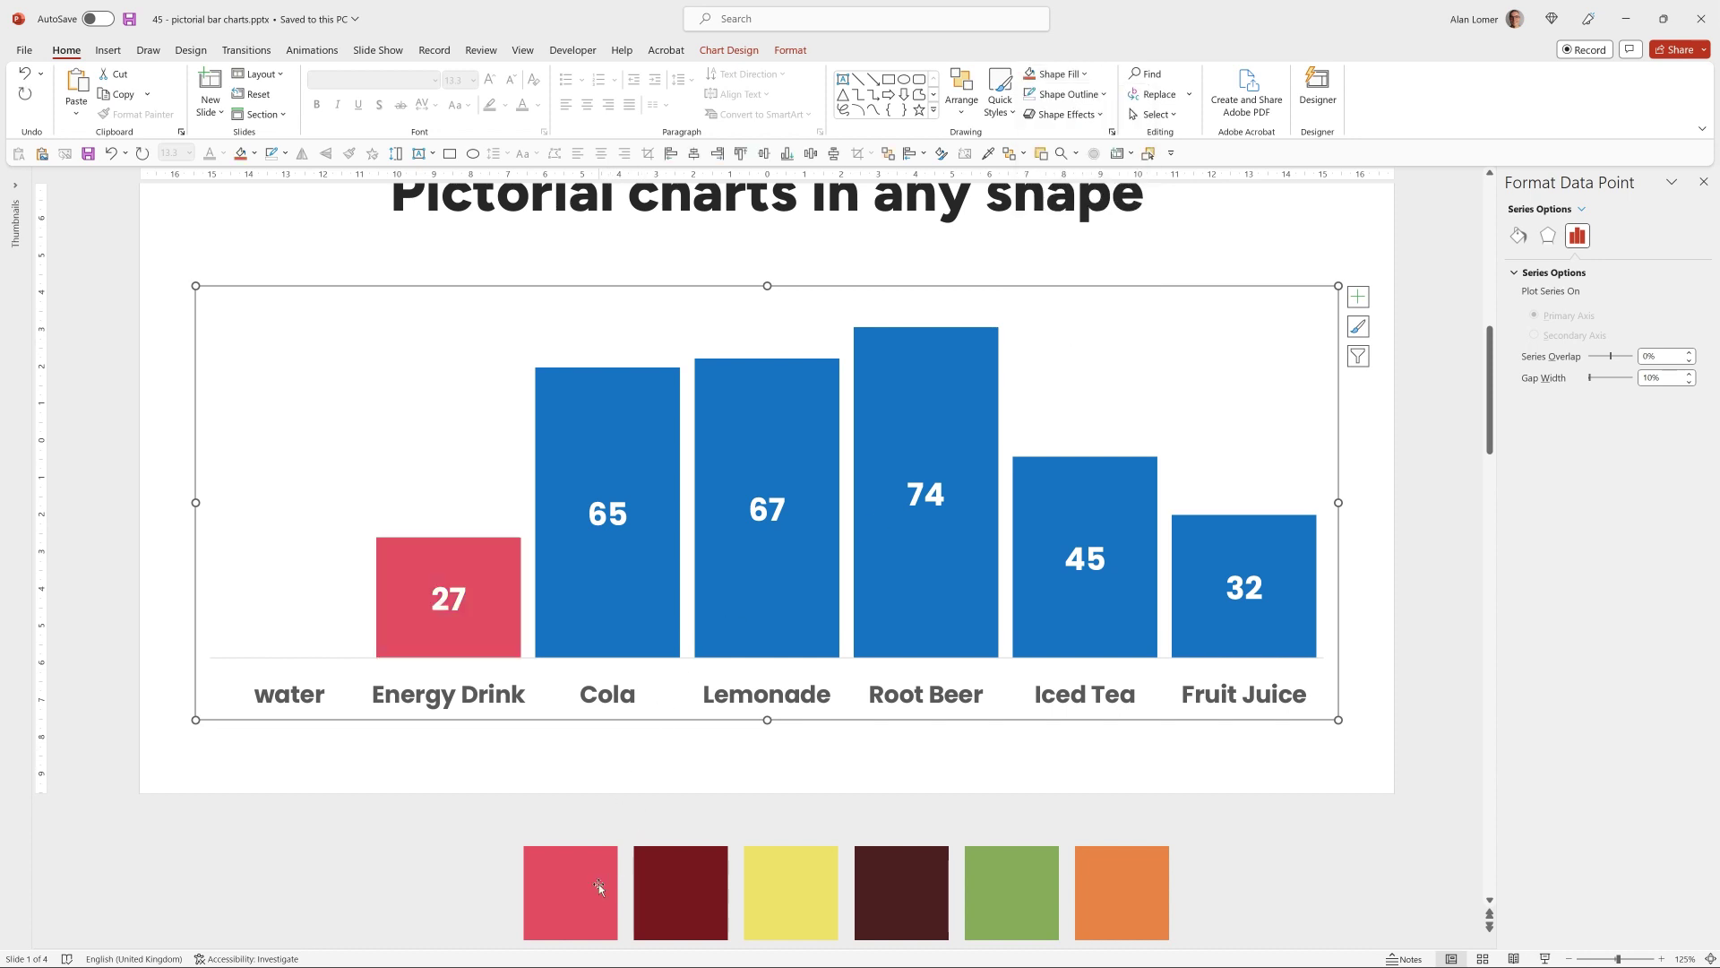
click(654, 412)
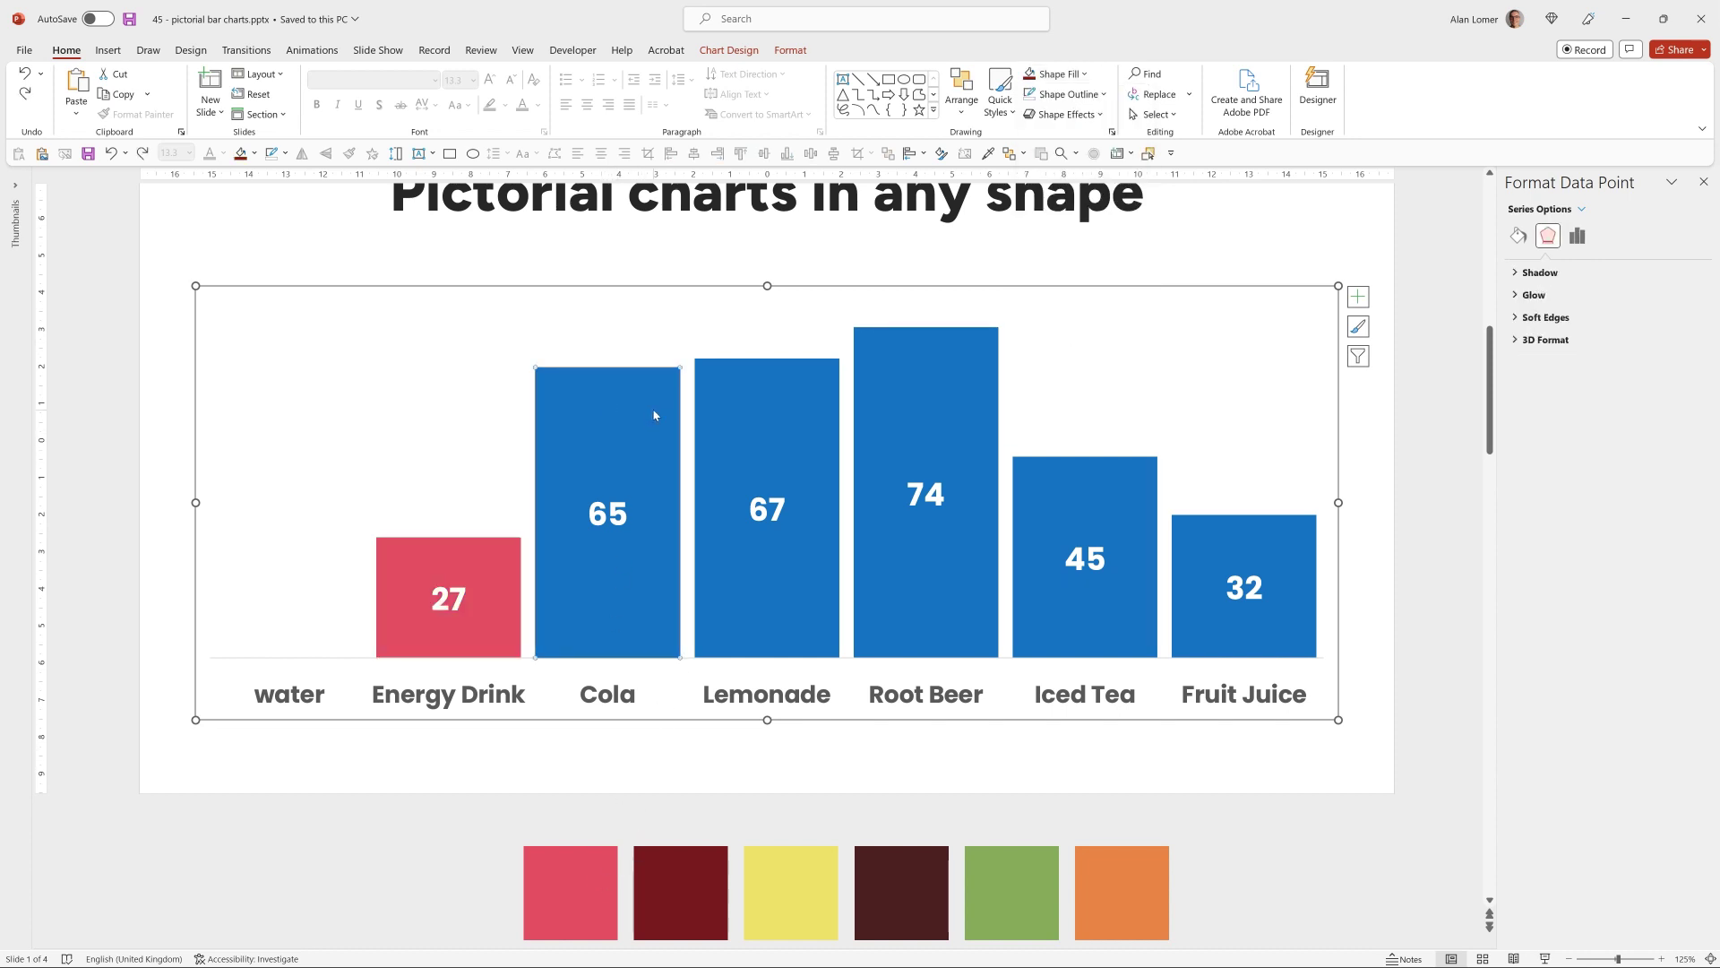
click(1074, 74)
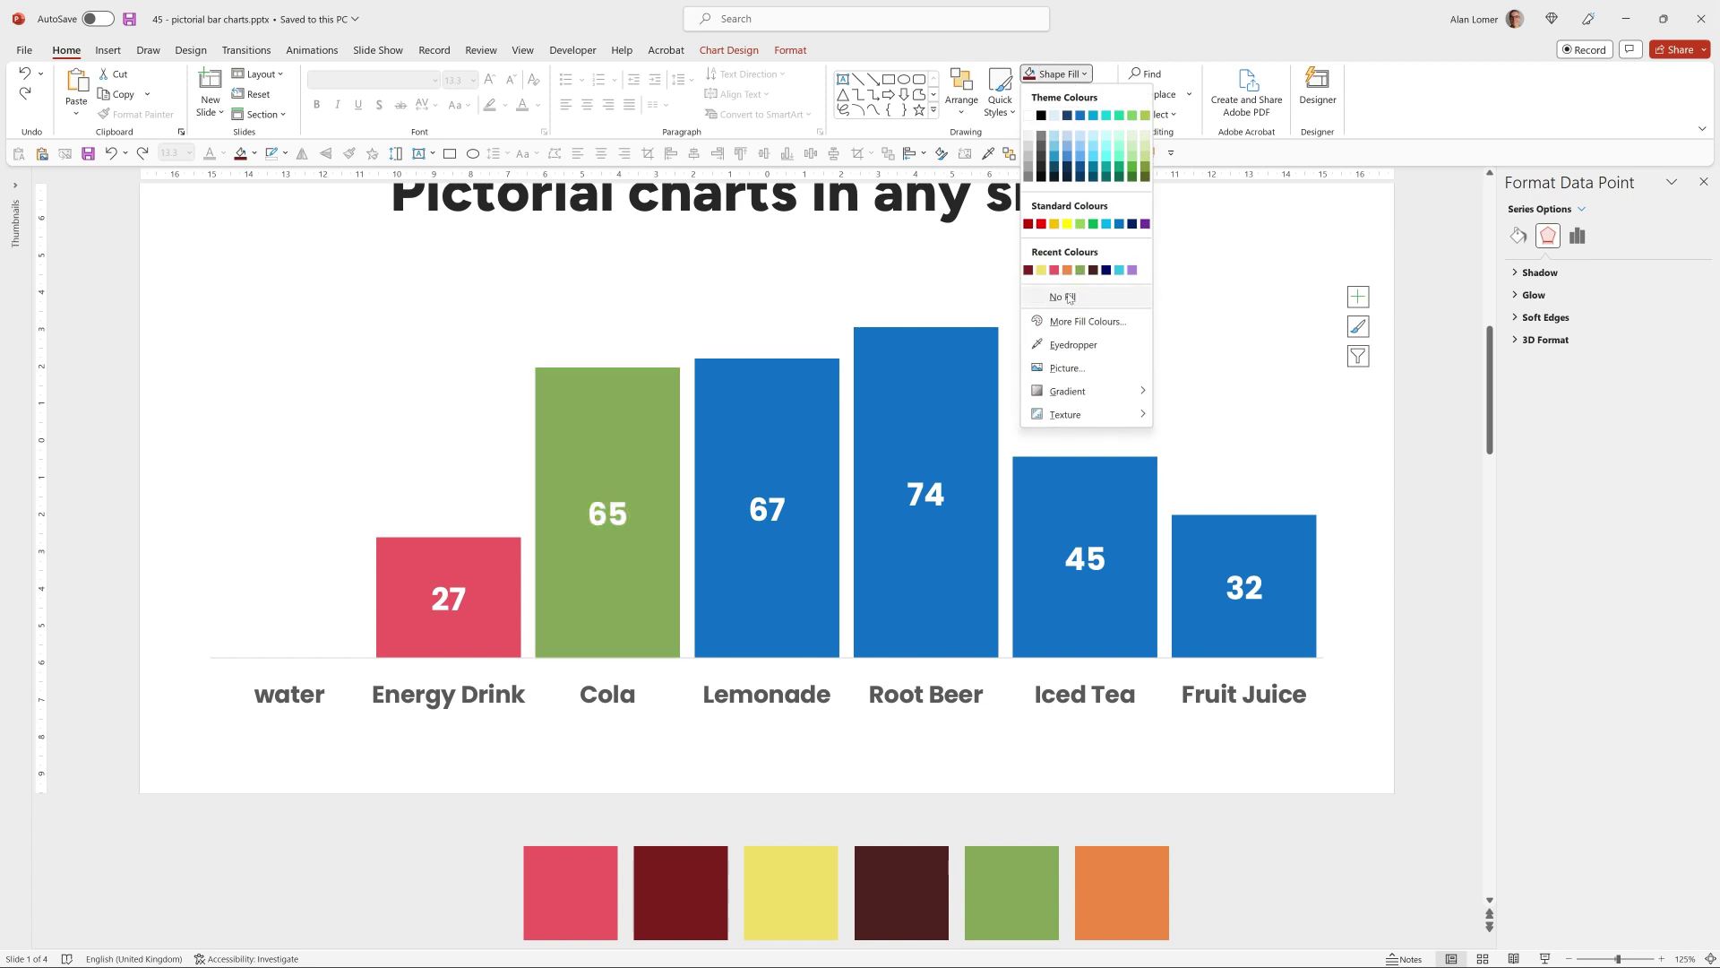
click(1068, 344)
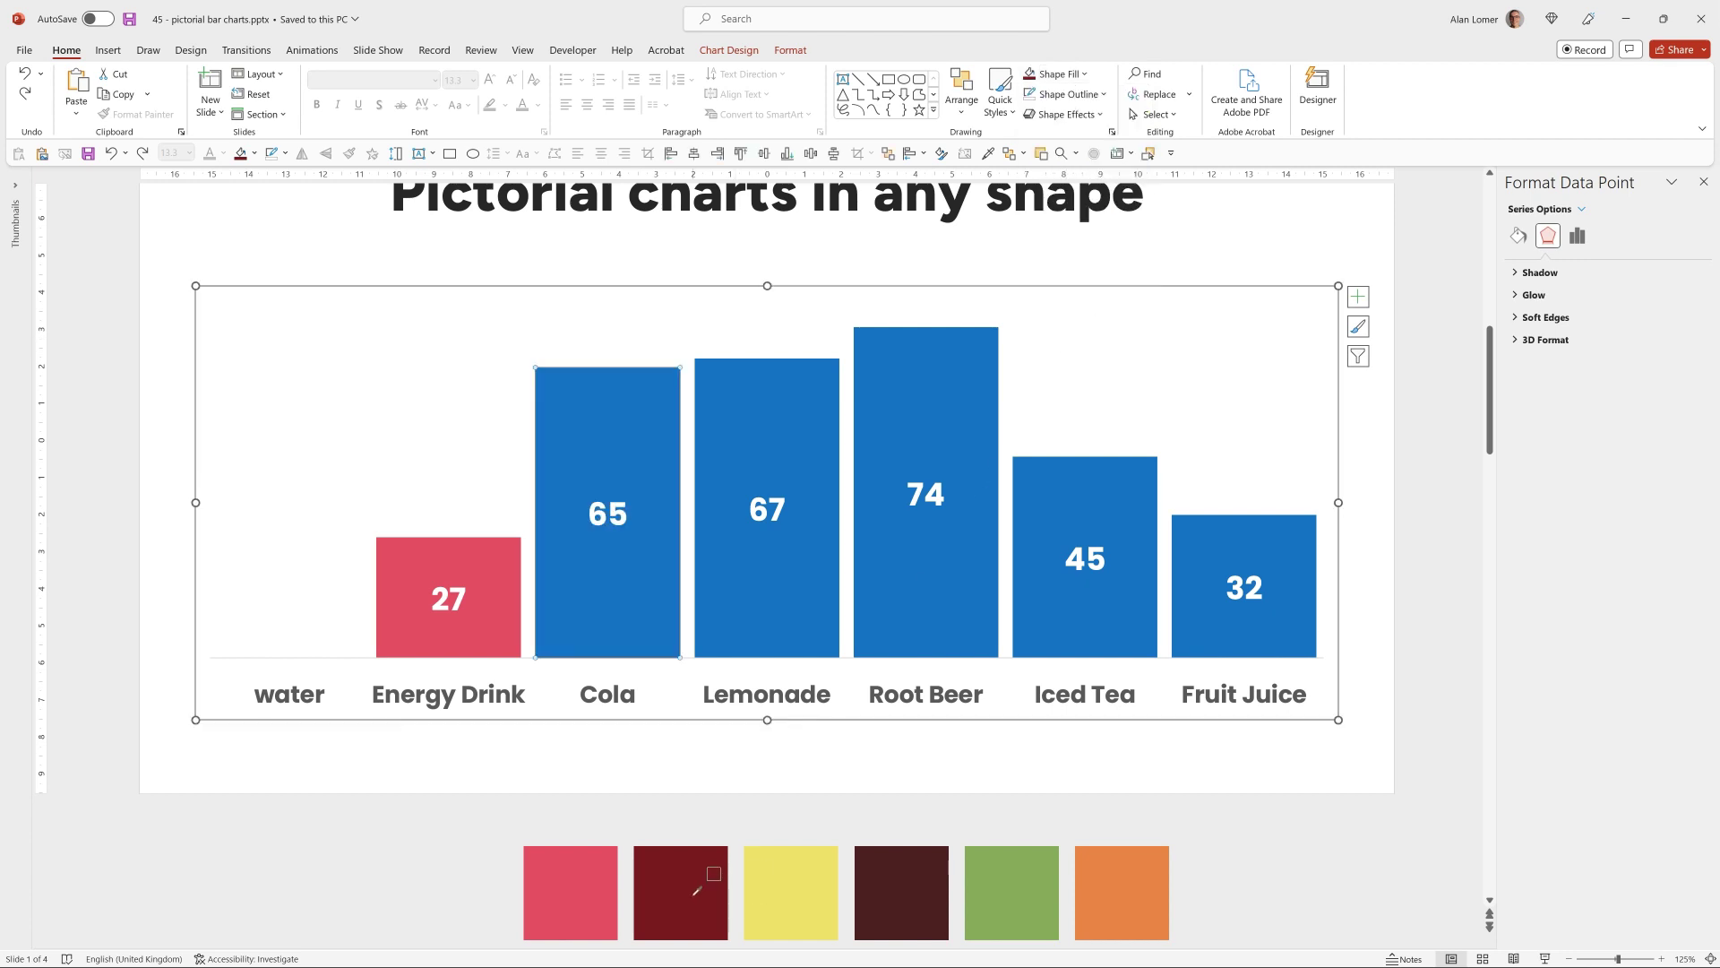
click(712, 873)
Eyedrop the yellow swatch onto the Lemonade bar and dark brown onto Root Beer.
click(783, 415)
click(794, 395)
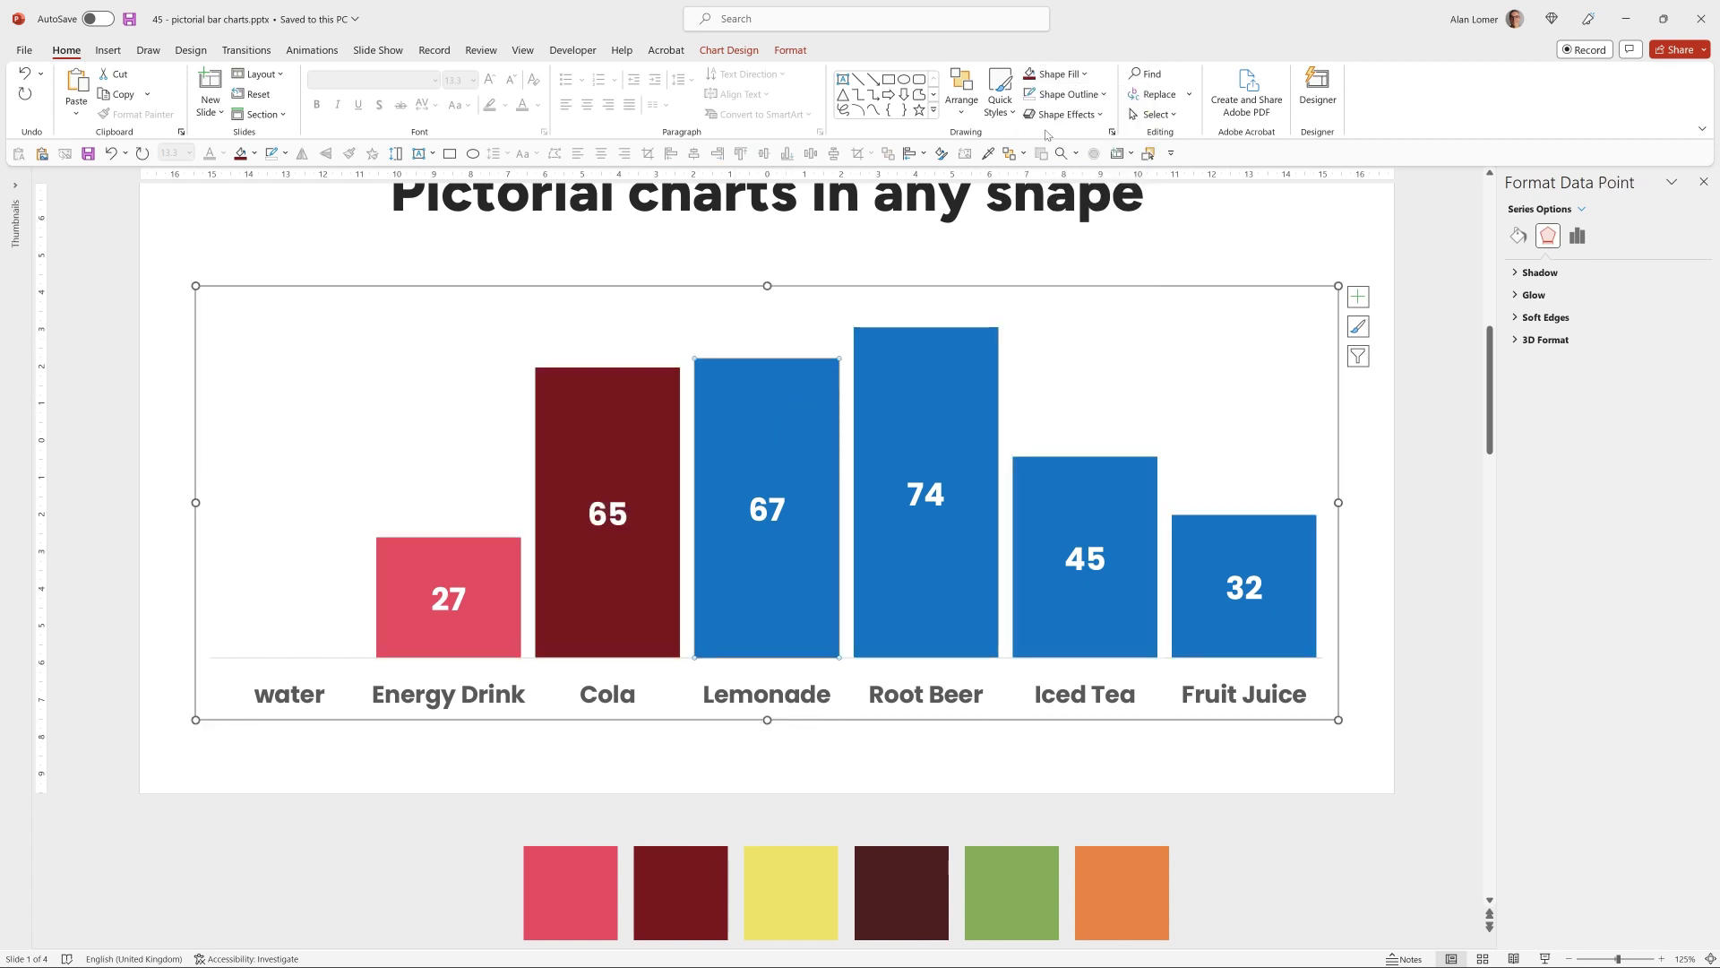
click(1067, 75)
click(1068, 344)
click(827, 904)
click(927, 501)
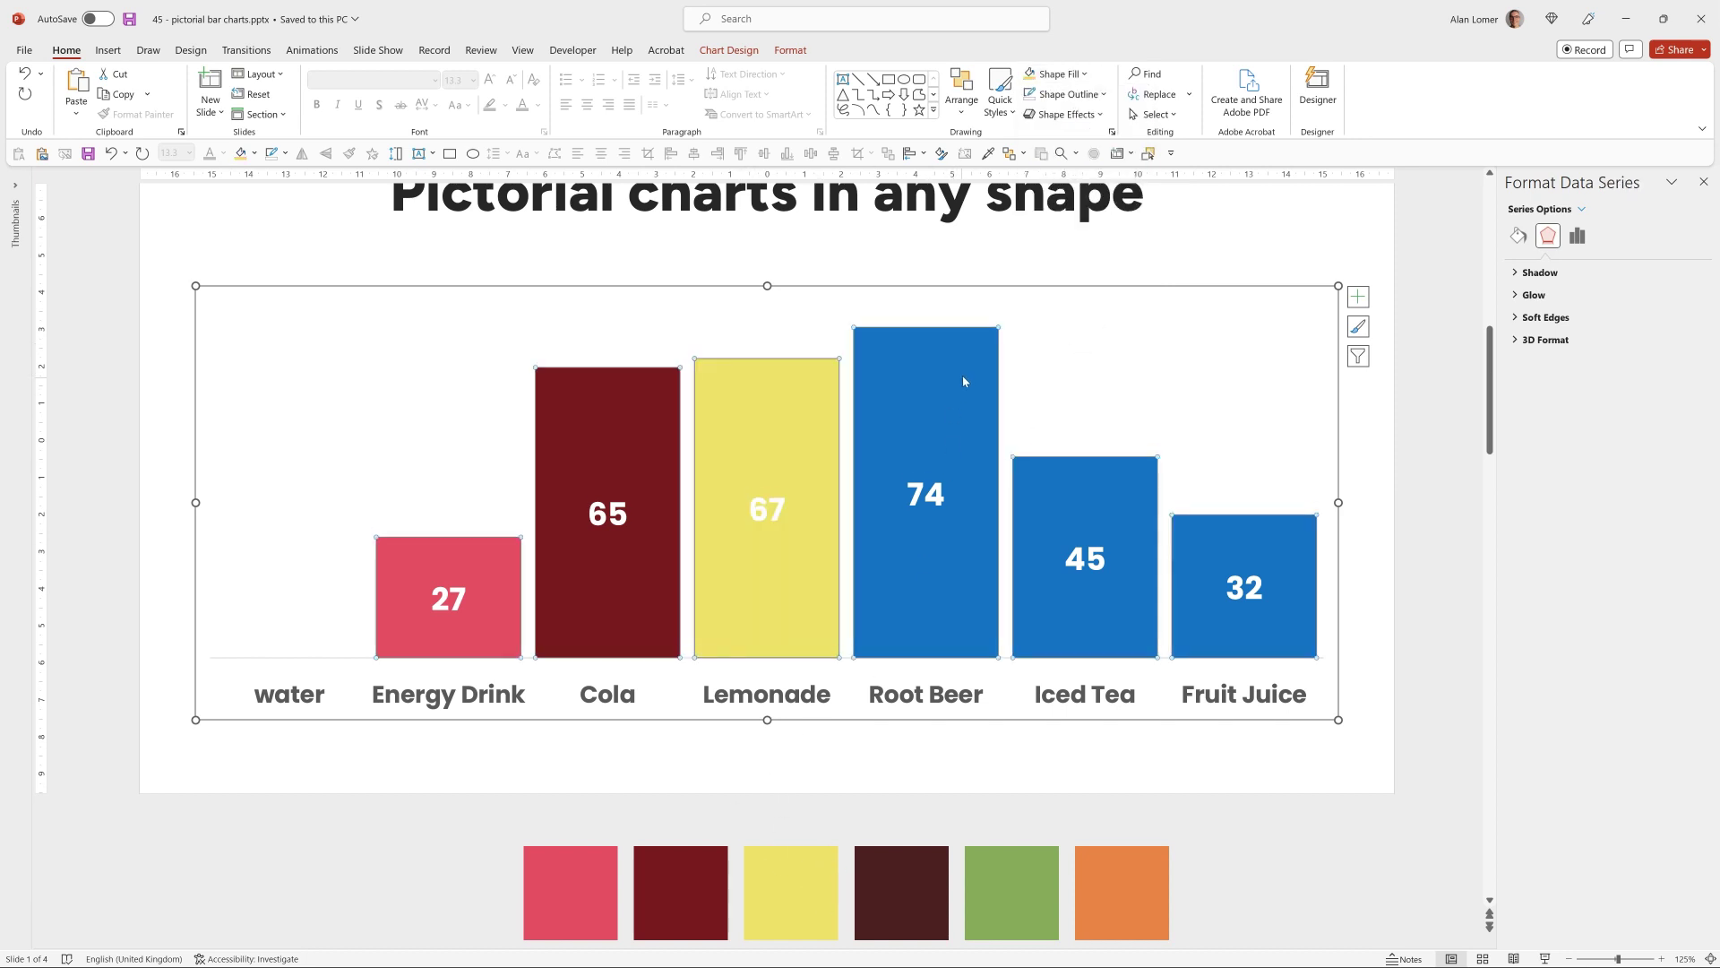
click(959, 380)
click(1067, 75)
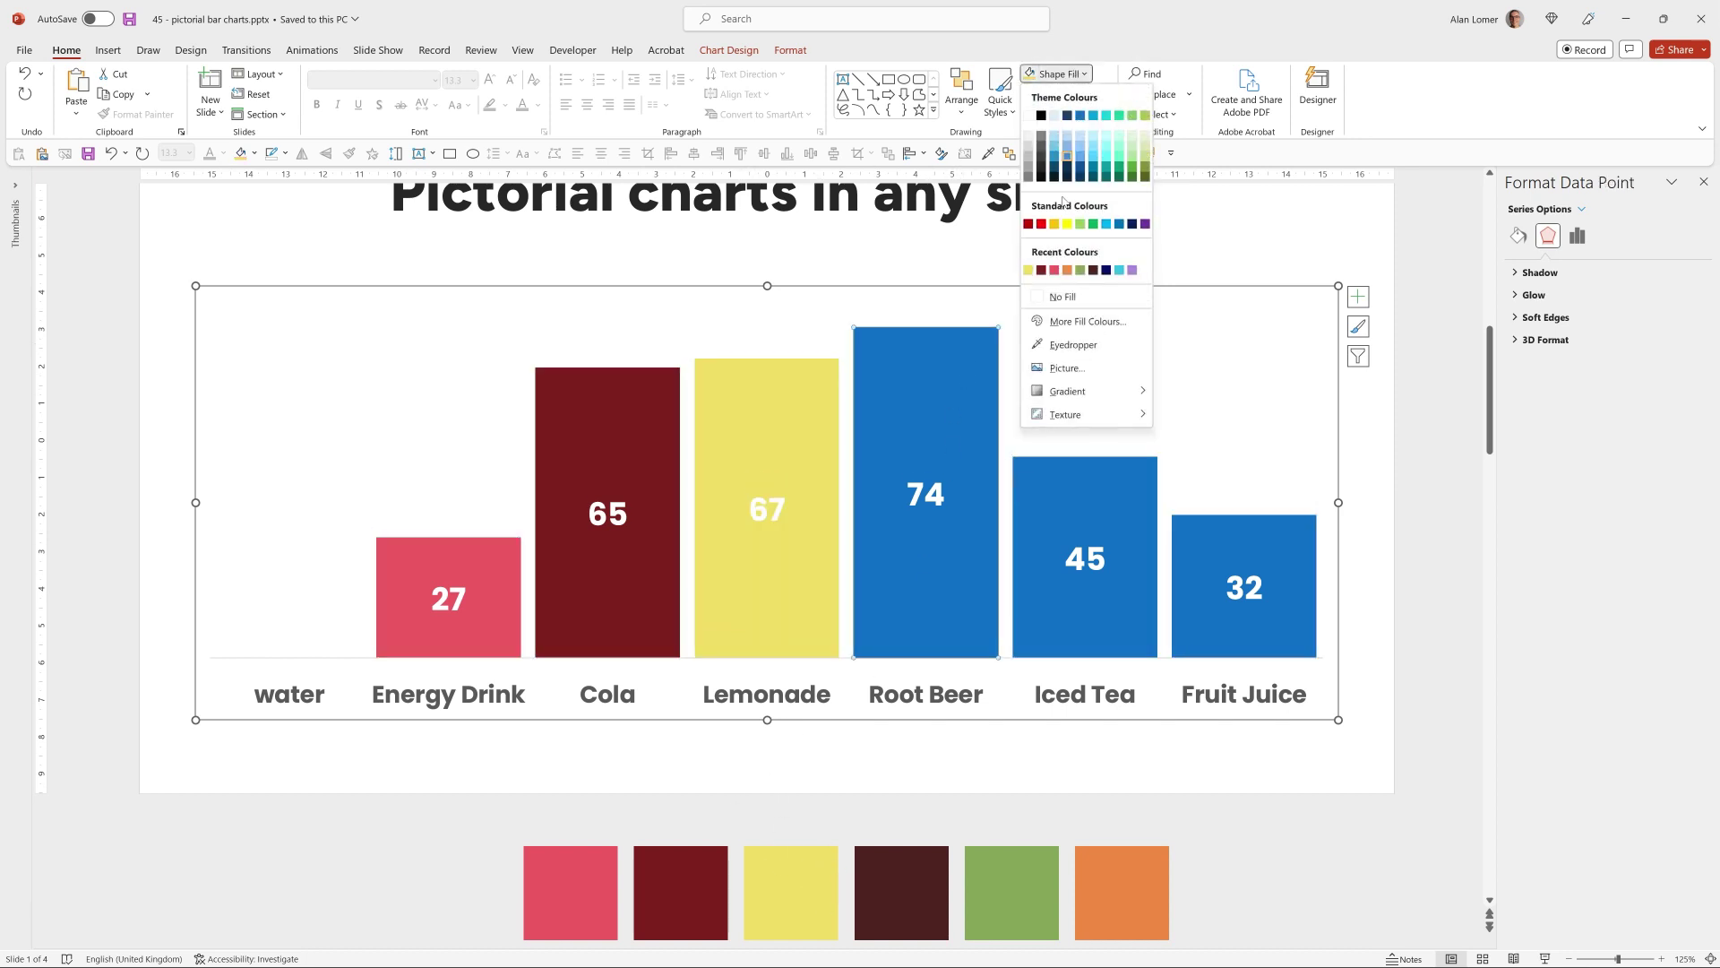
click(1067, 344)
click(878, 882)
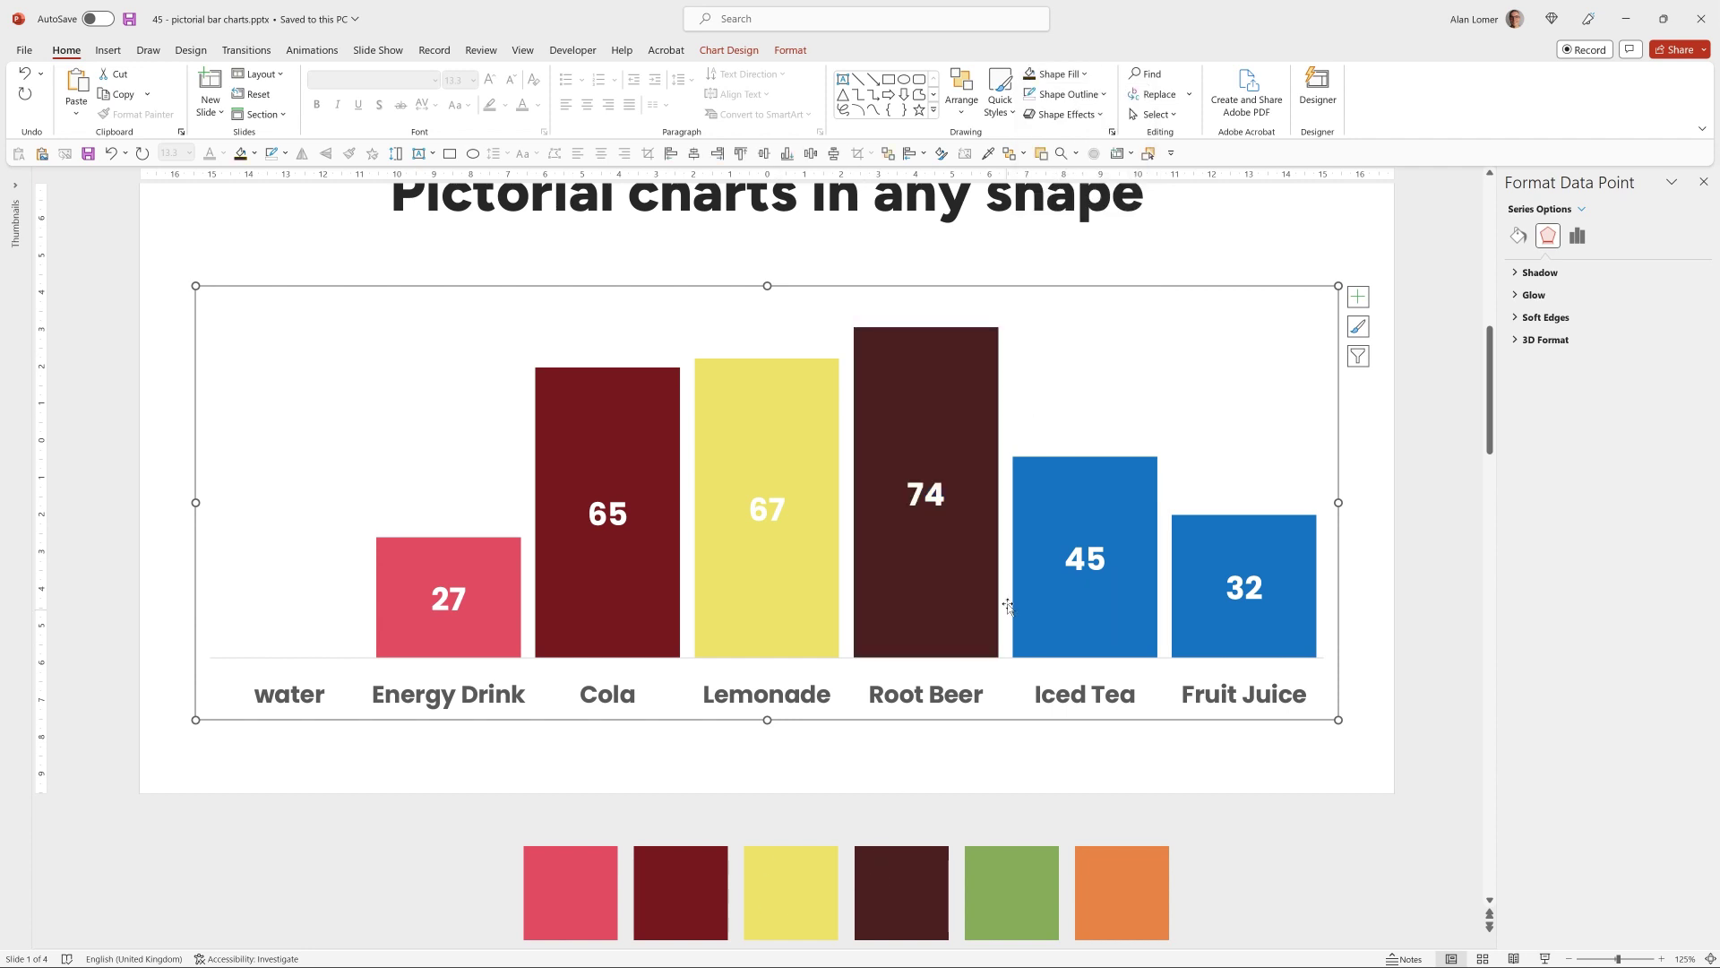
Eyedrop the green swatch onto the Iced Tea bar and orange onto Fruit Juice.
click(1074, 484)
click(1074, 484)
click(1067, 75)
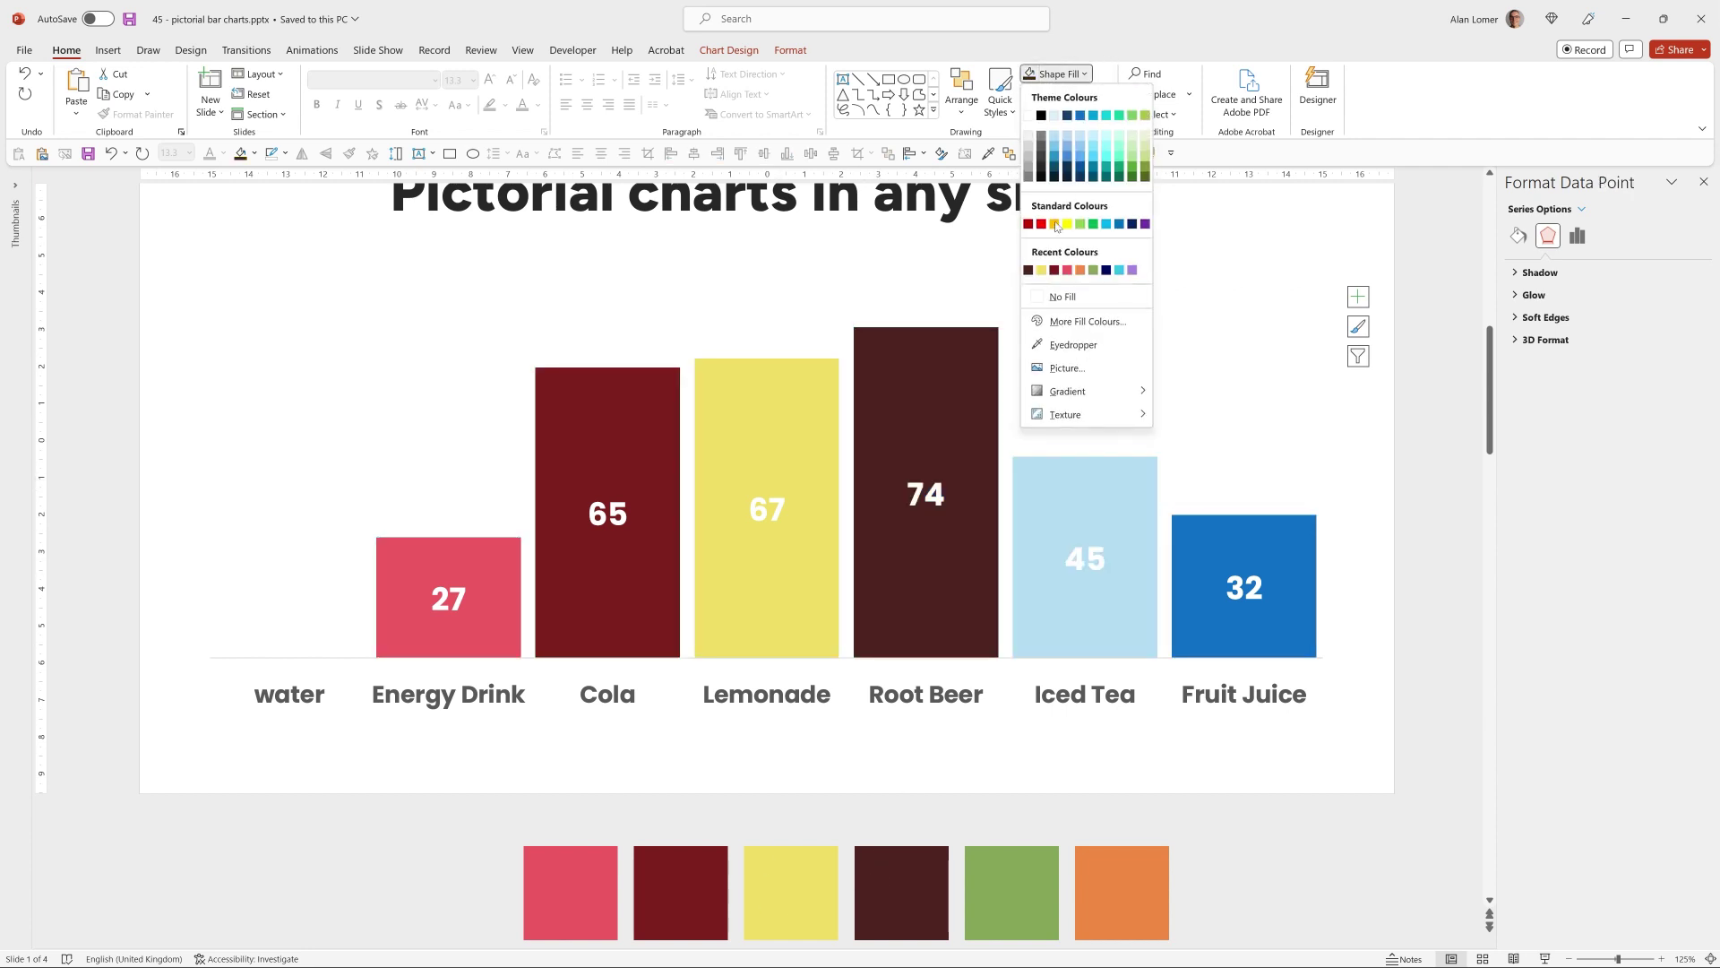
click(1068, 346)
click(1023, 901)
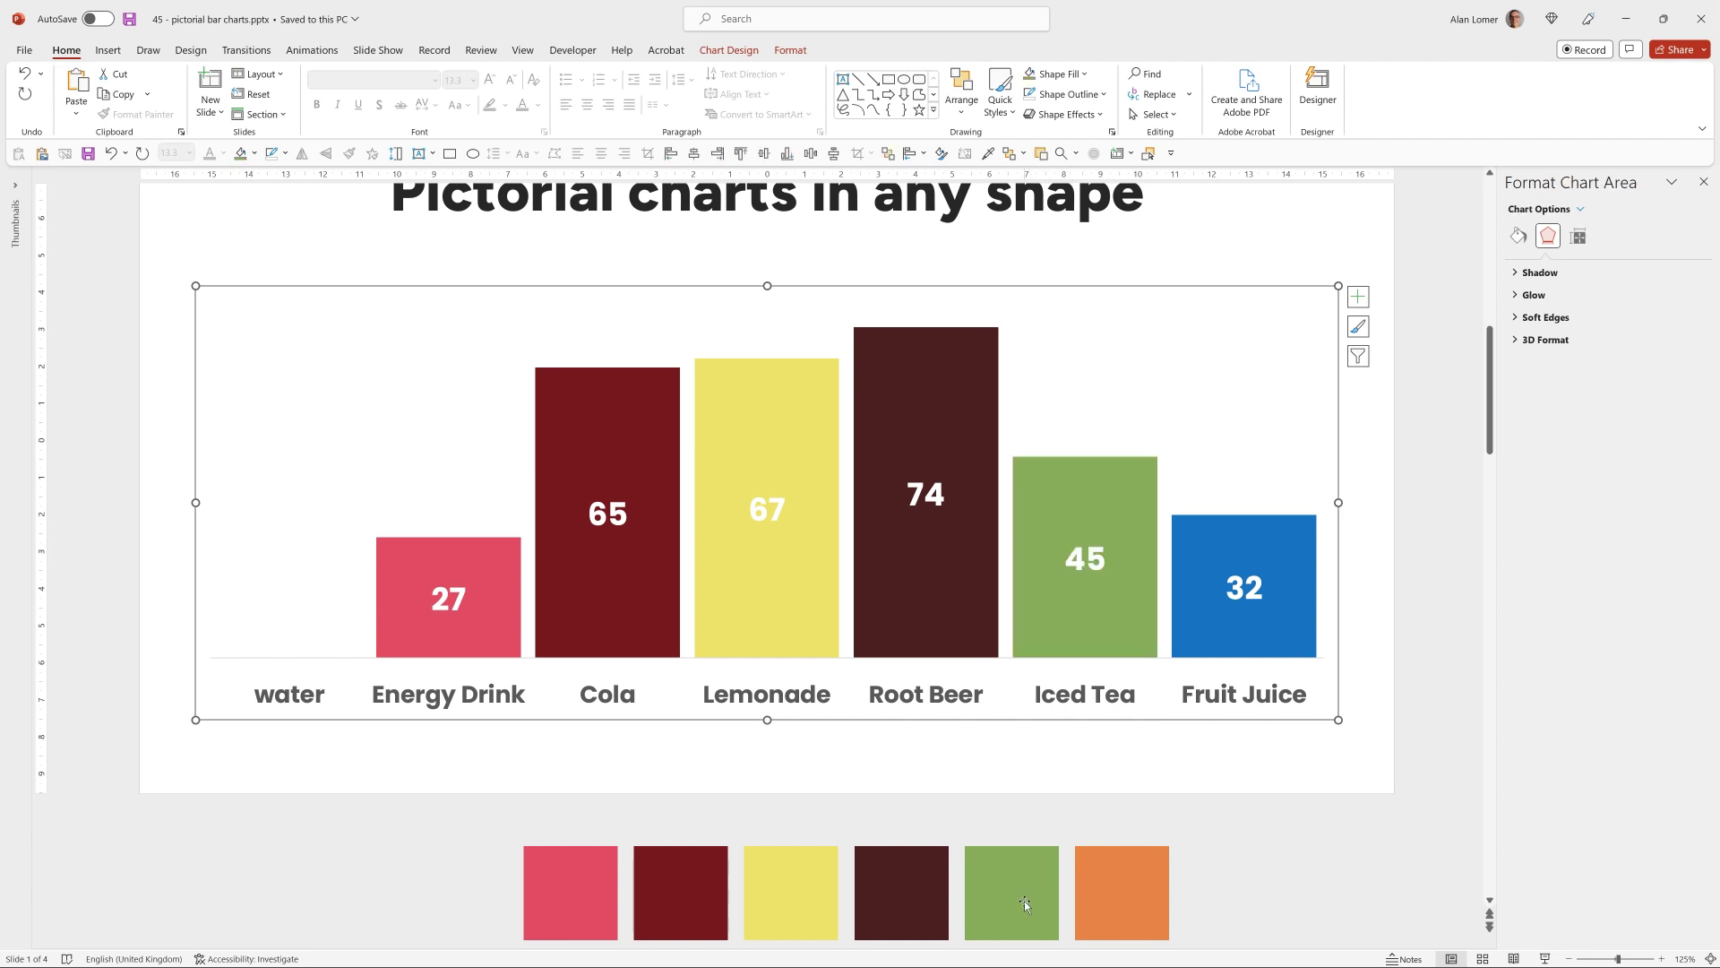
click(1218, 523)
click(1227, 519)
click(1067, 75)
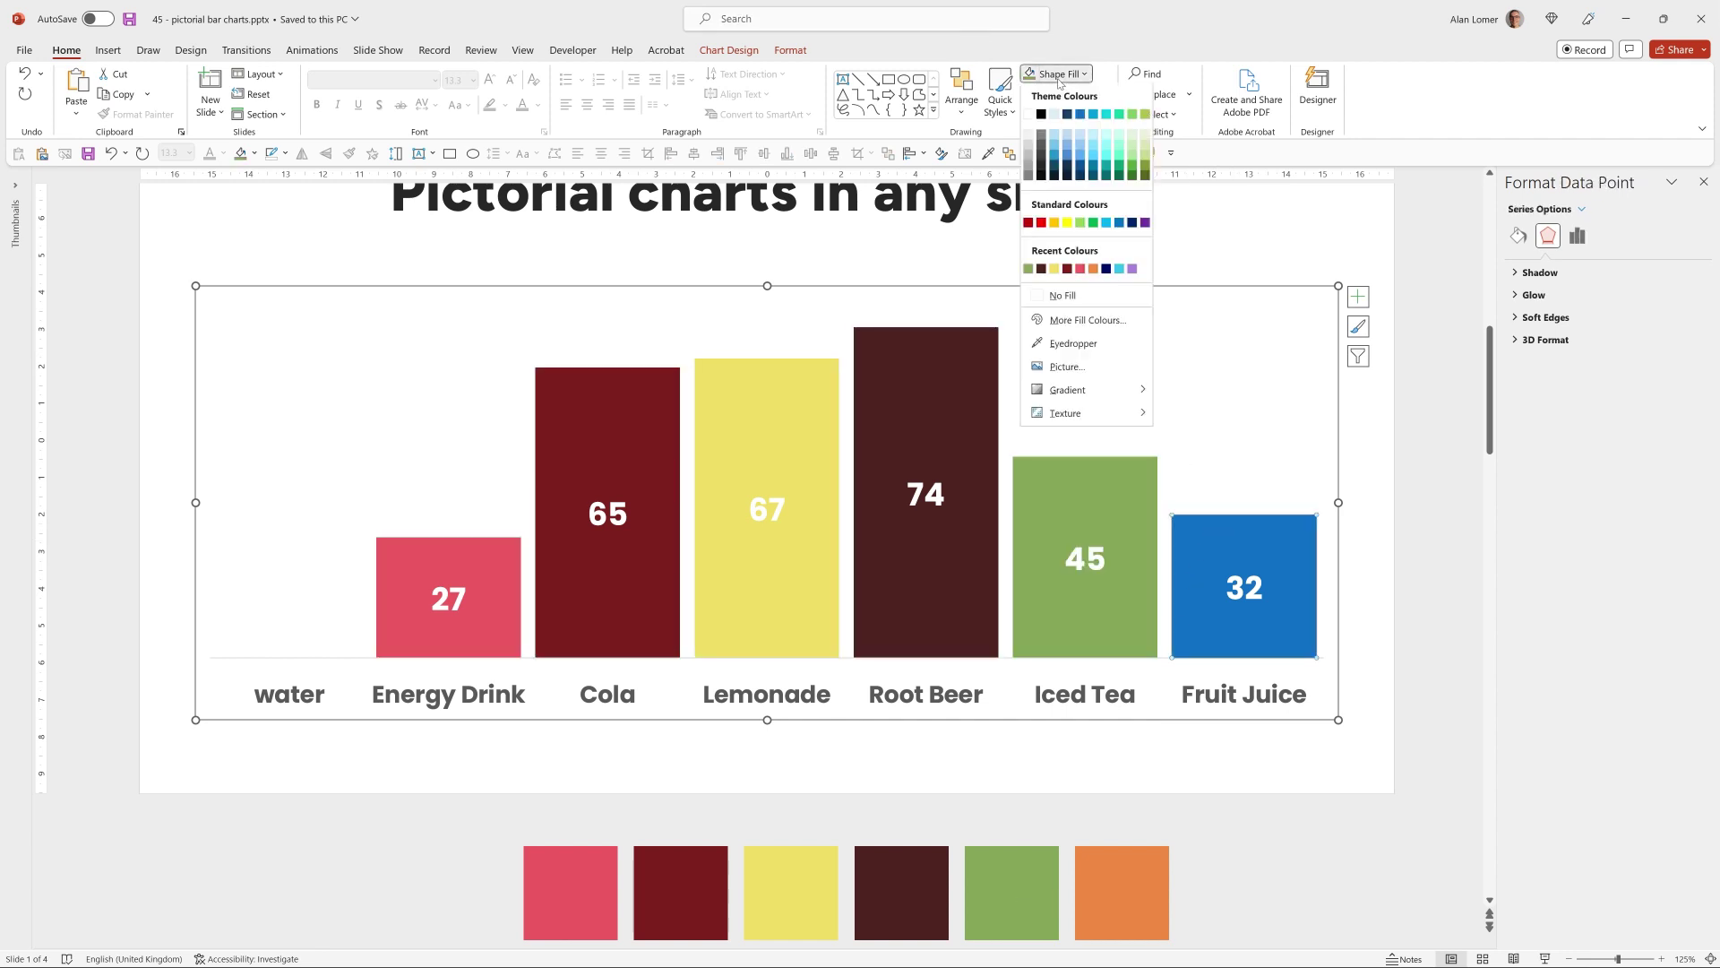
click(1068, 346)
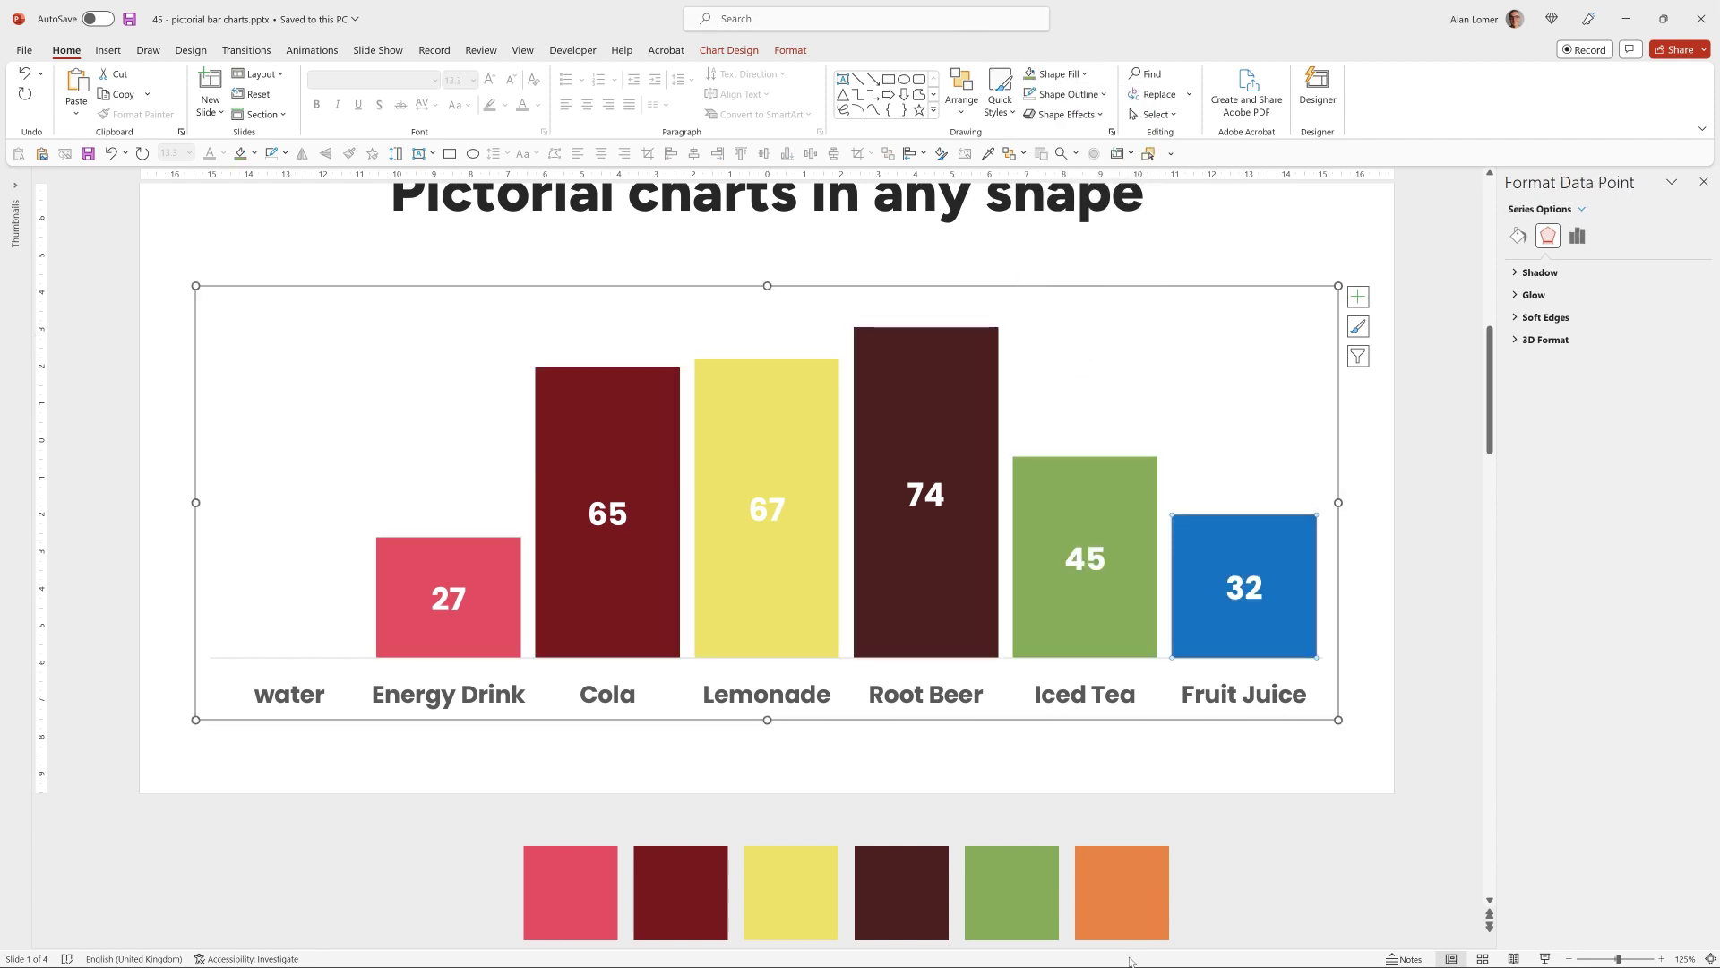
click(1112, 874)
click(1111, 820)
scroll(985, 716, up, 2)
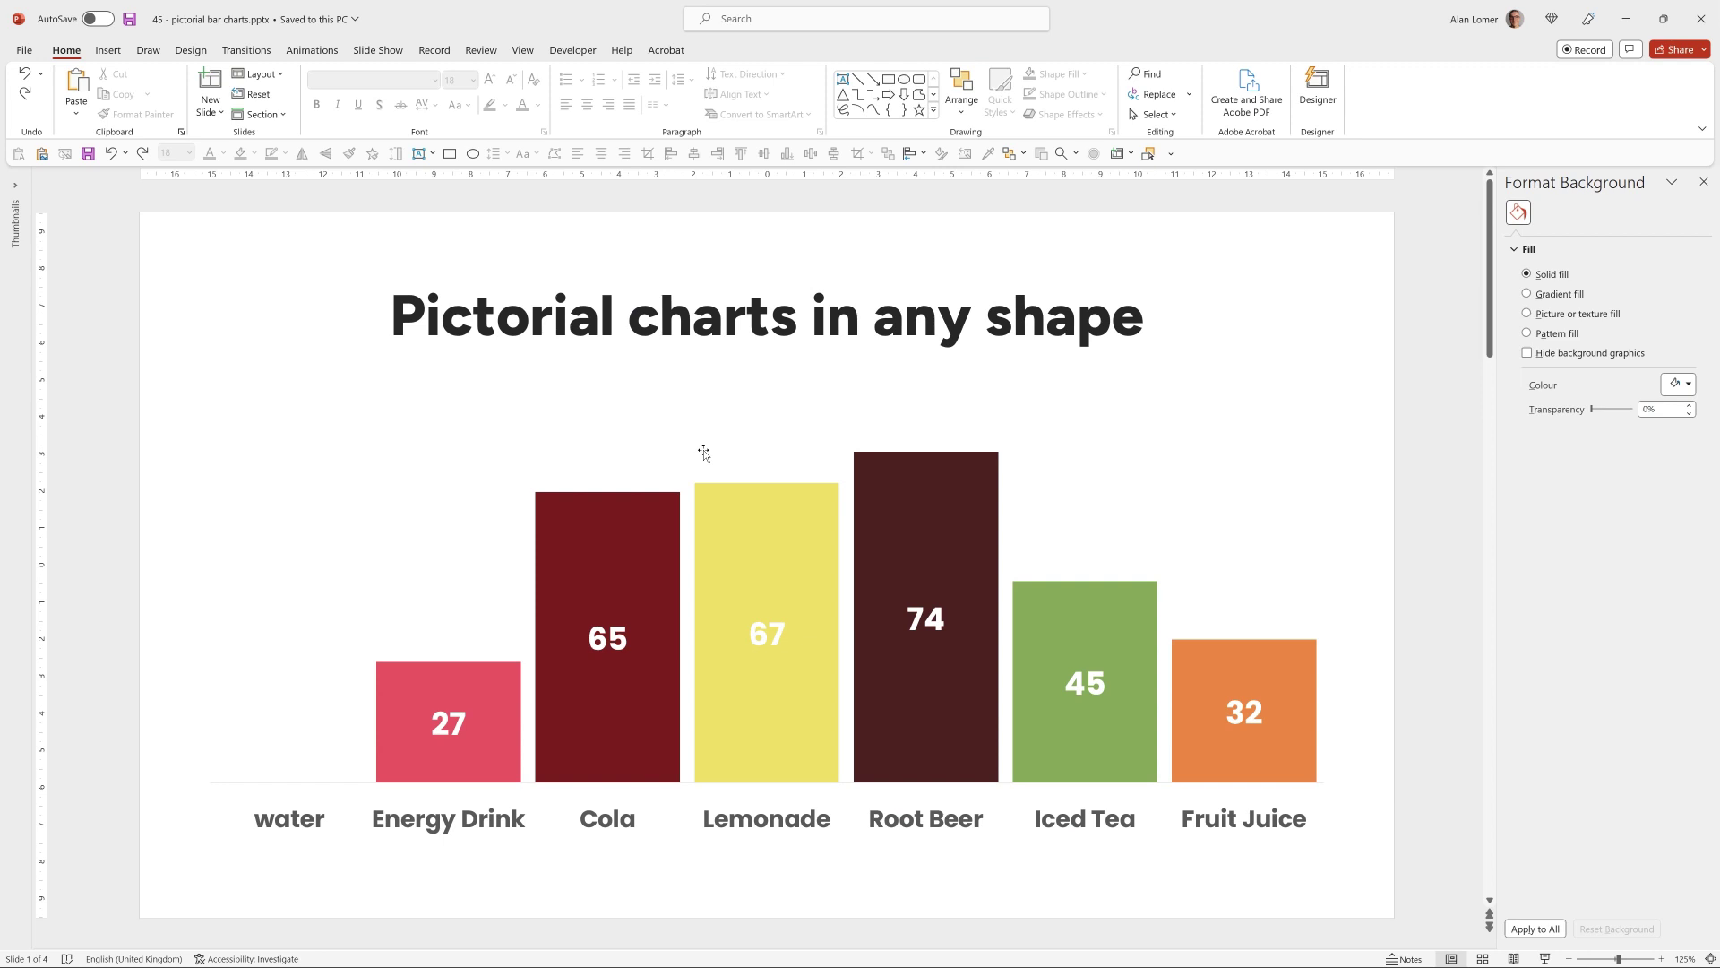
Switch the ribbon to the Insert commands.
click(107, 50)
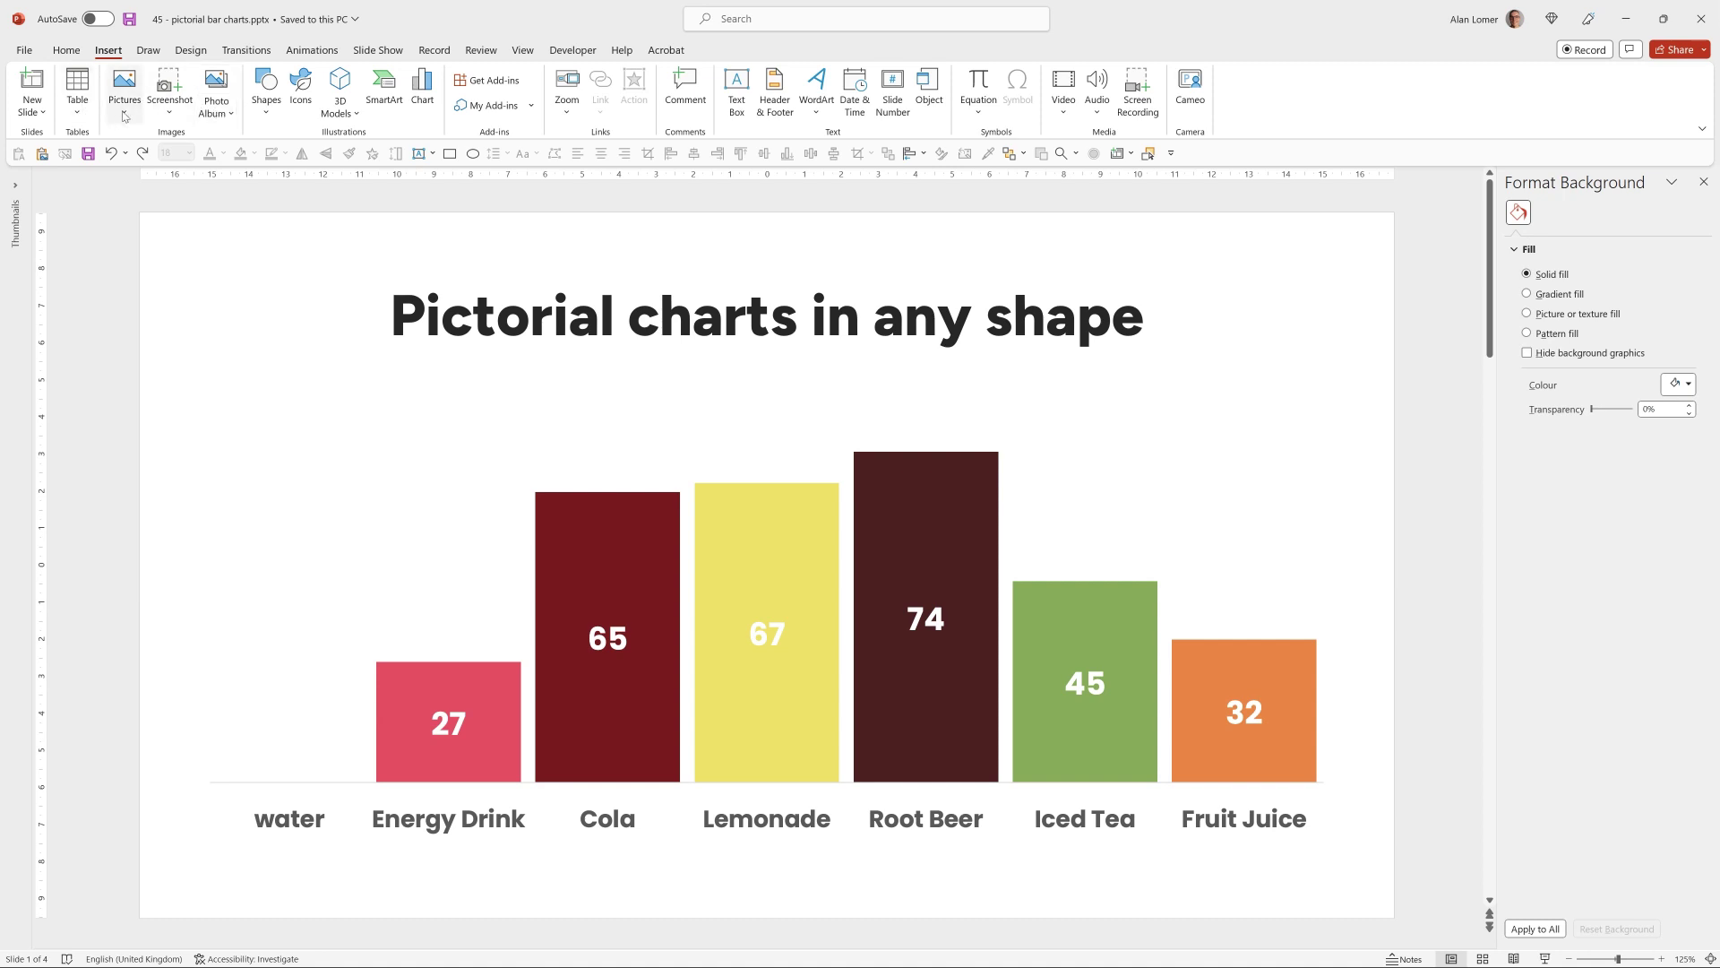
Insert the plain bottle outline icon found by searching icons for 'bottle'.
click(303, 86)
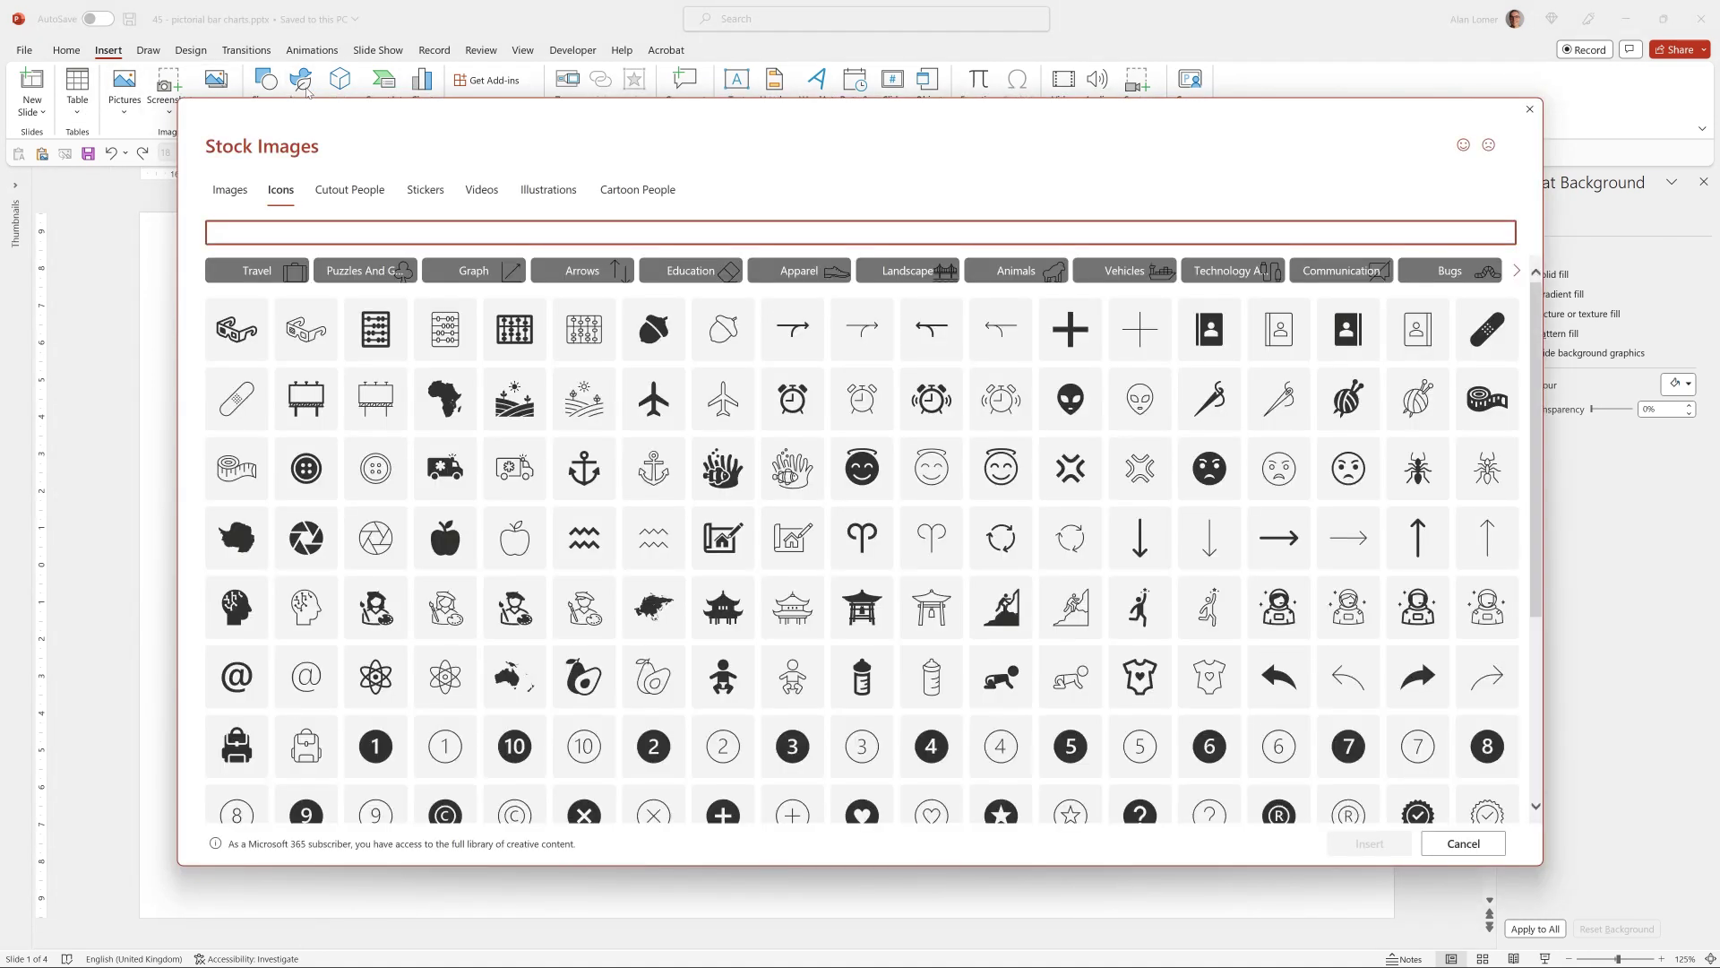
text(bottle)
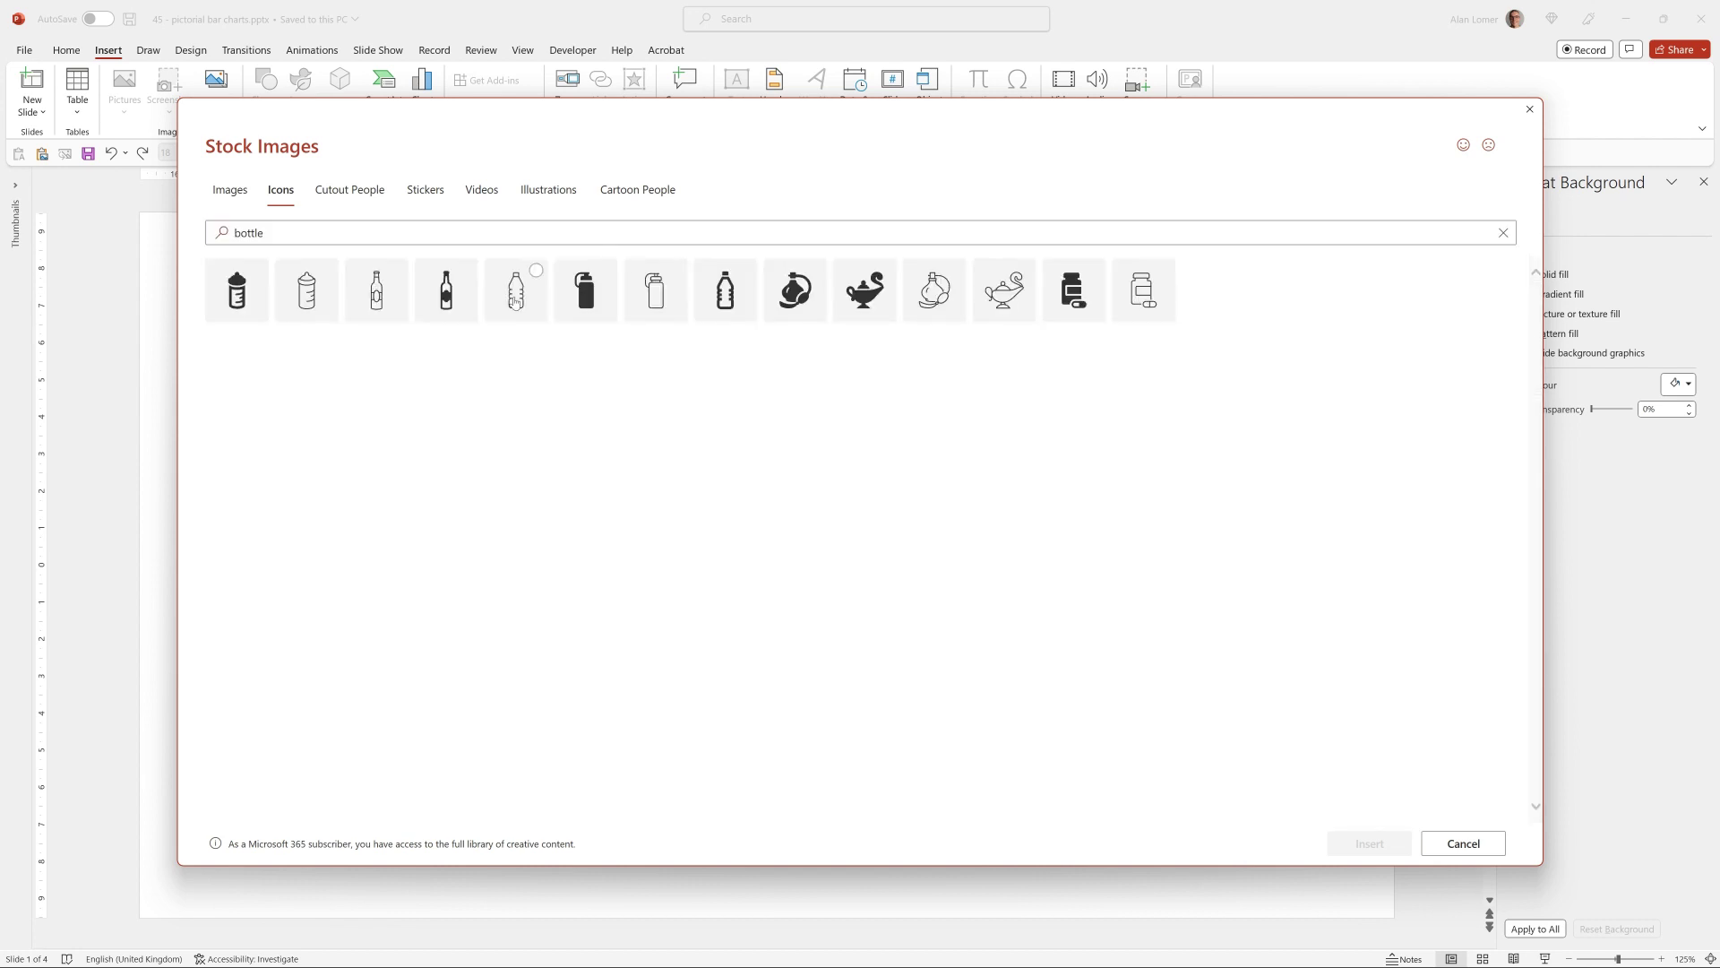
click(515, 302)
click(1352, 843)
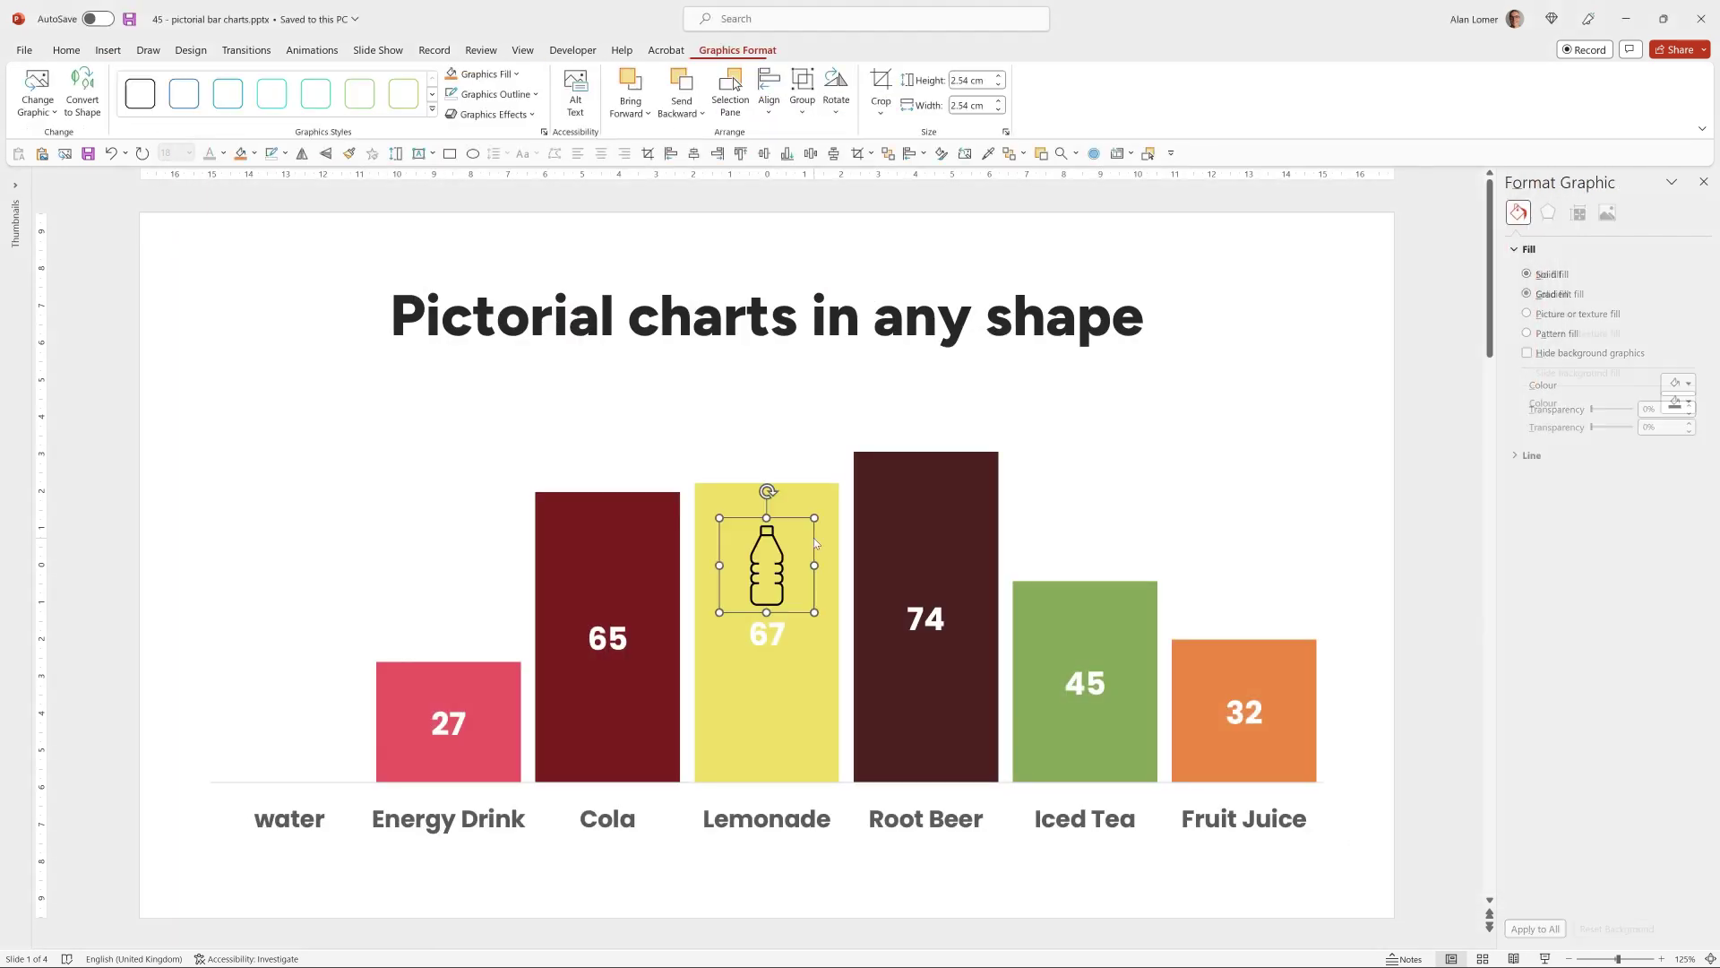
Set the bottle's height to 9 cm, move it above the water label, convert to shape.
click(1578, 212)
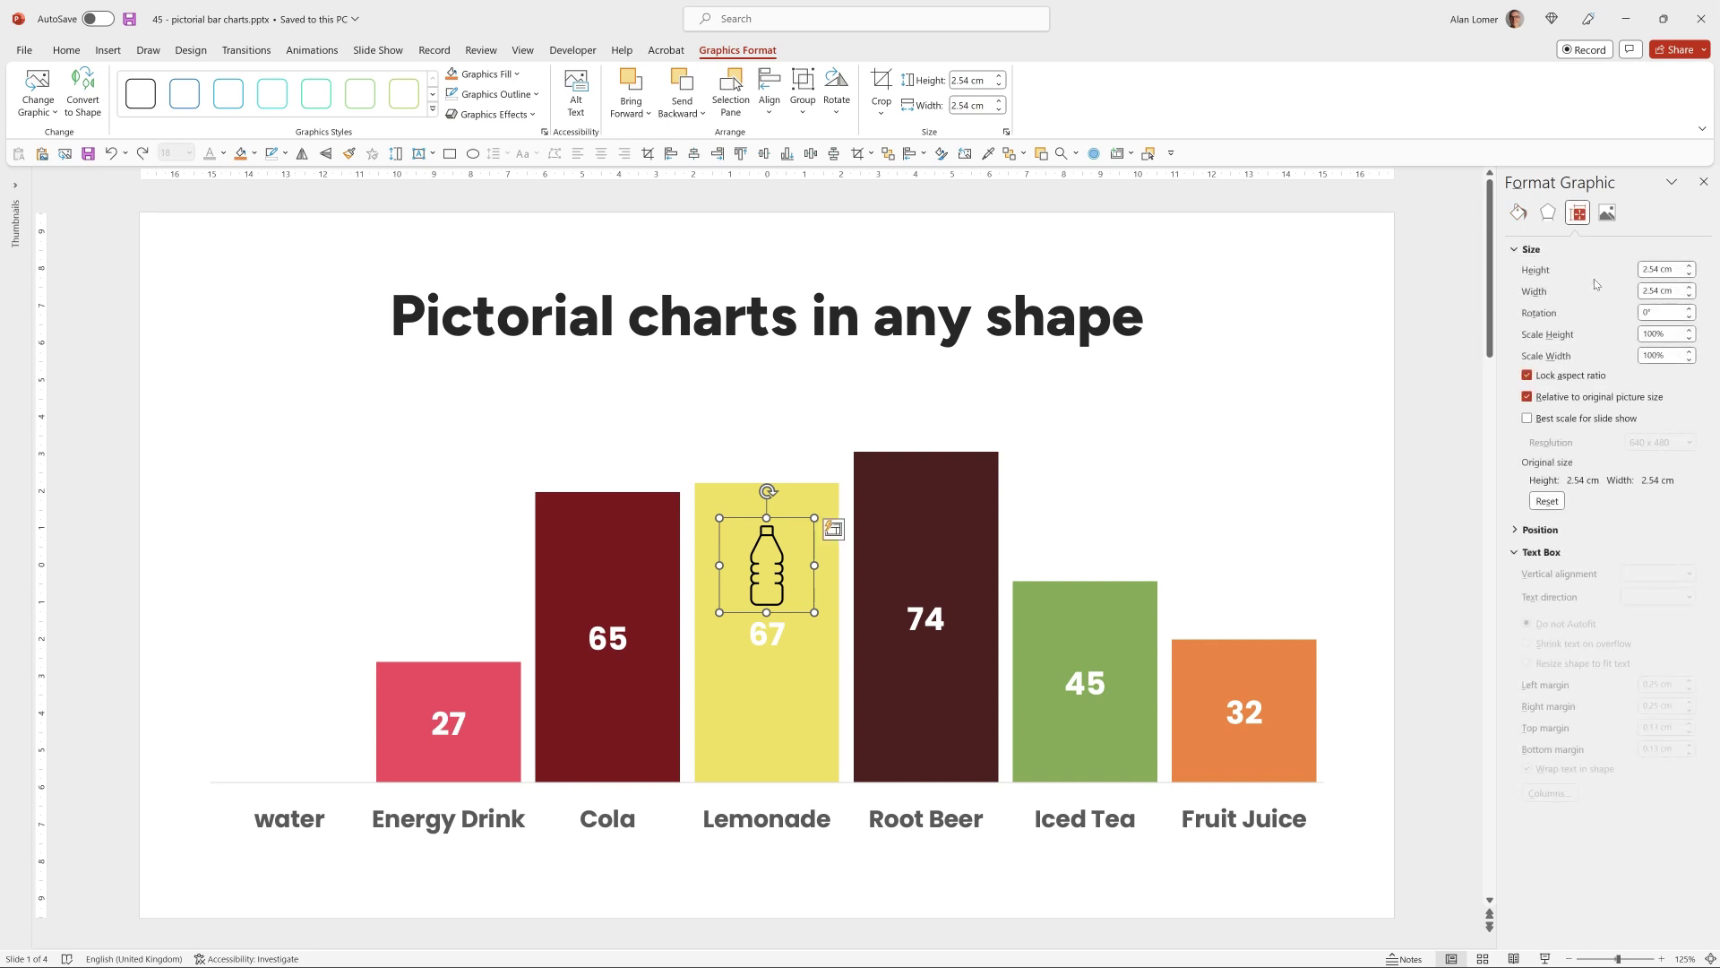
click(1648, 271)
text(9)
key(Tab)
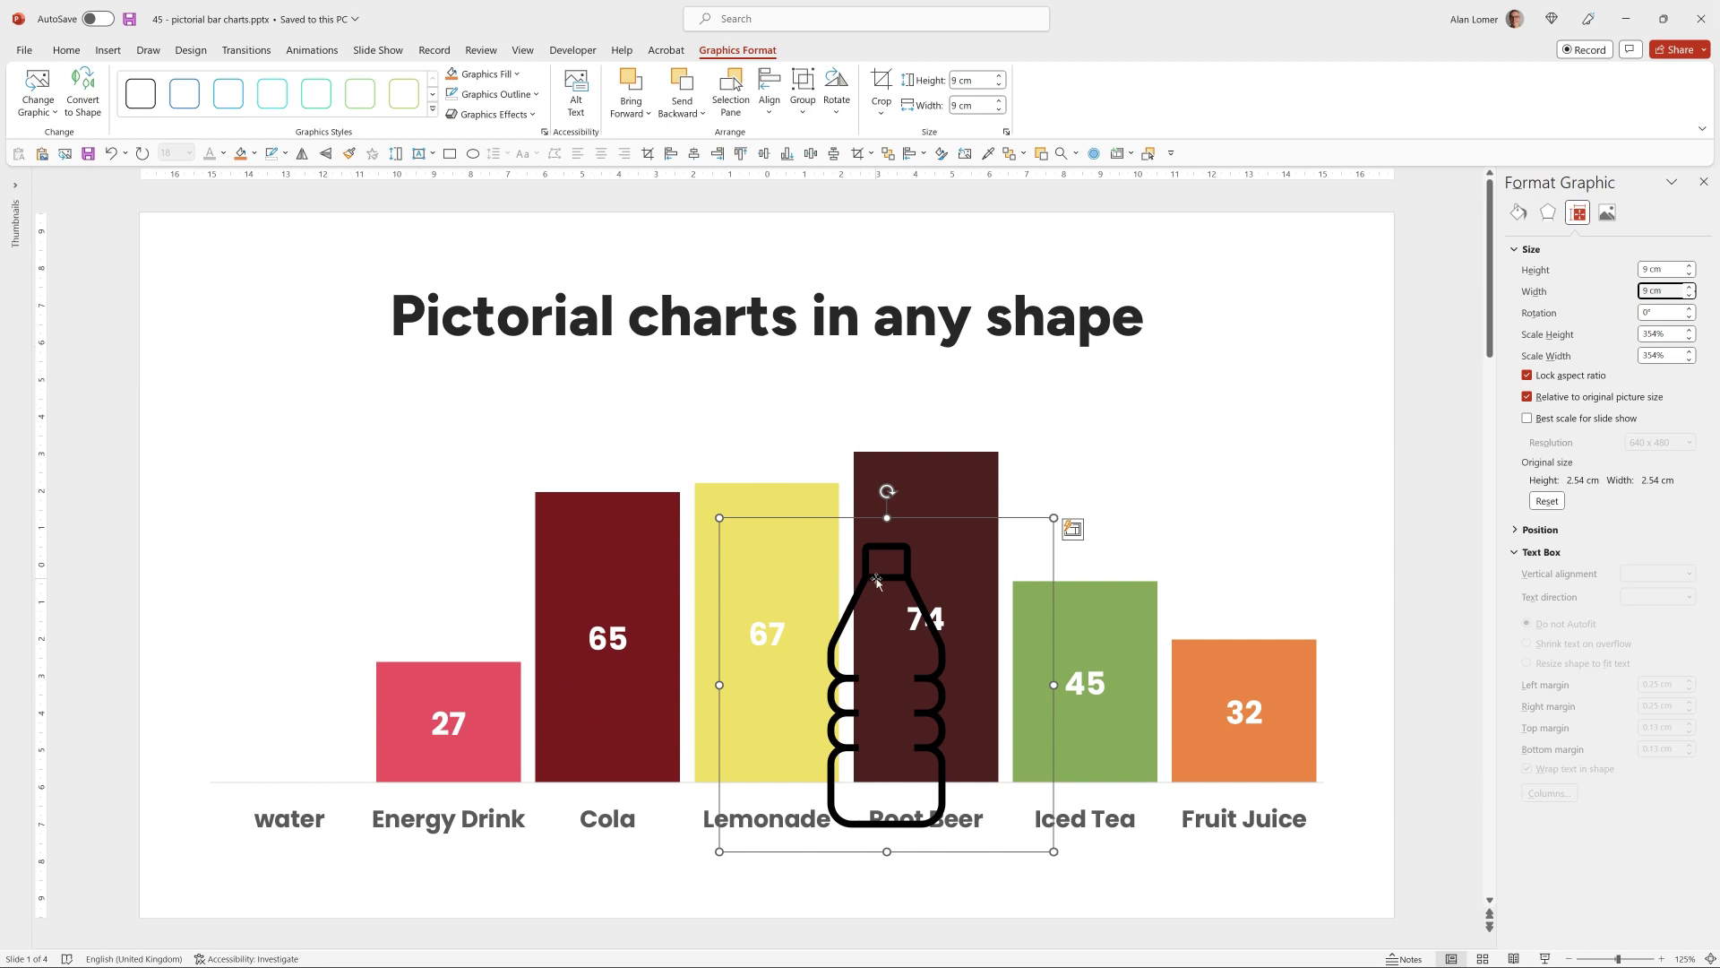
click(854, 602)
drag(853, 600, 302, 414)
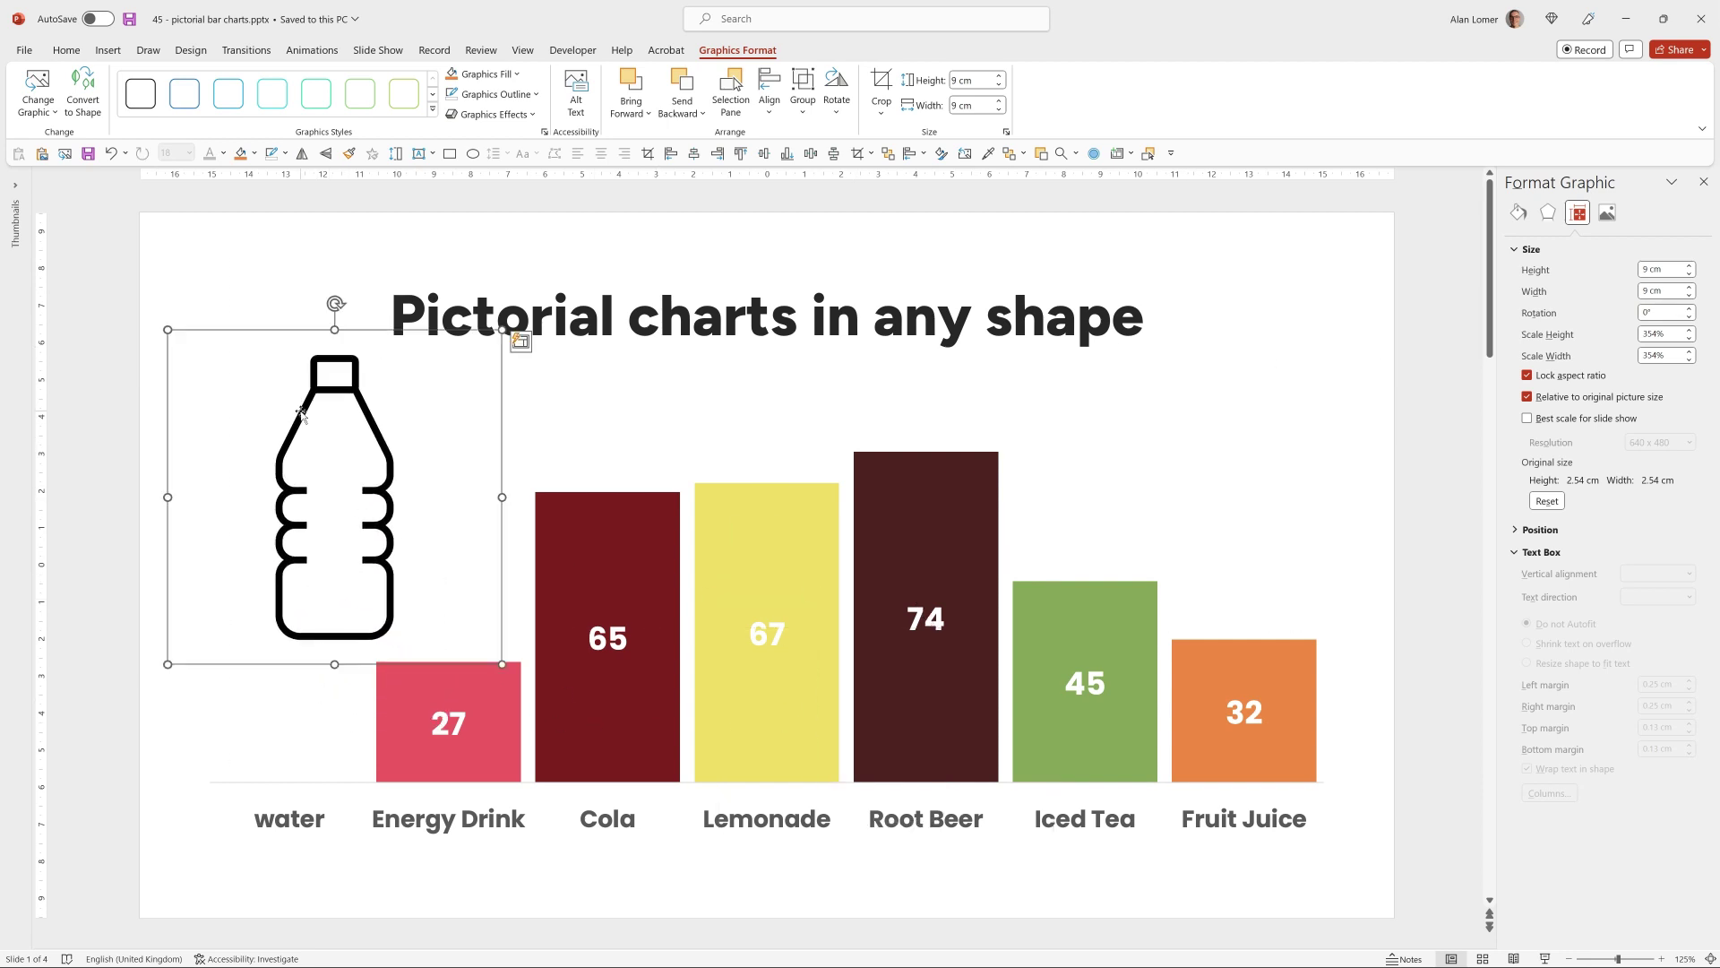
right_click(367, 417)
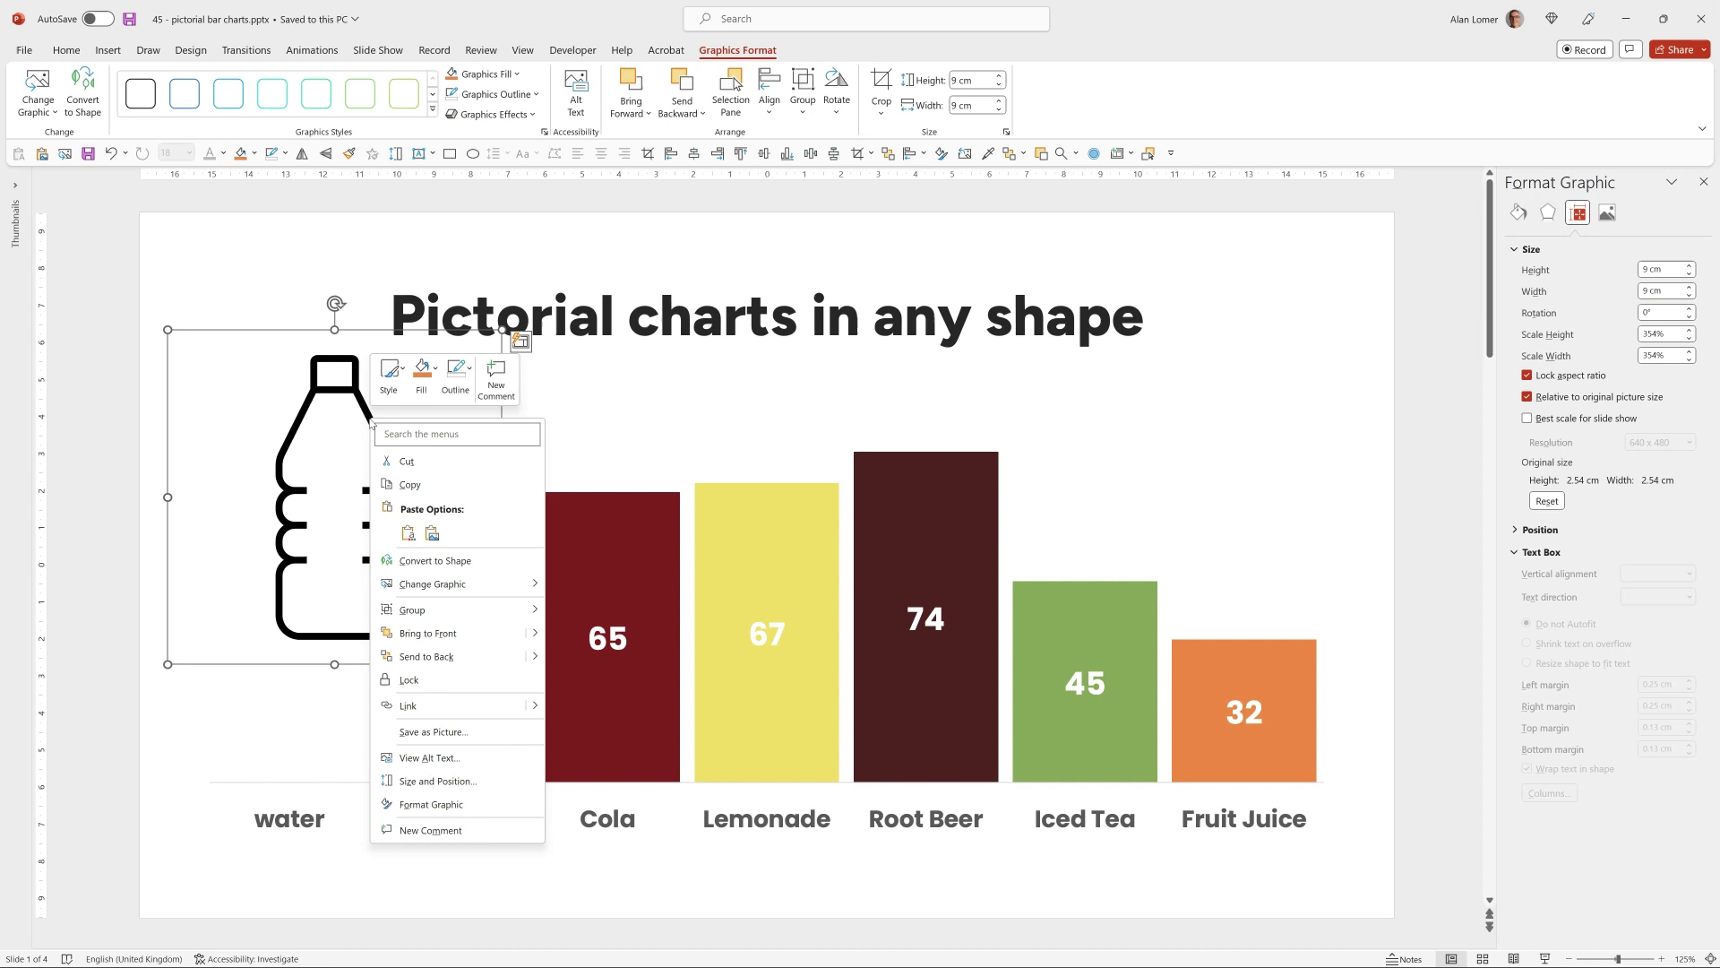
click(443, 566)
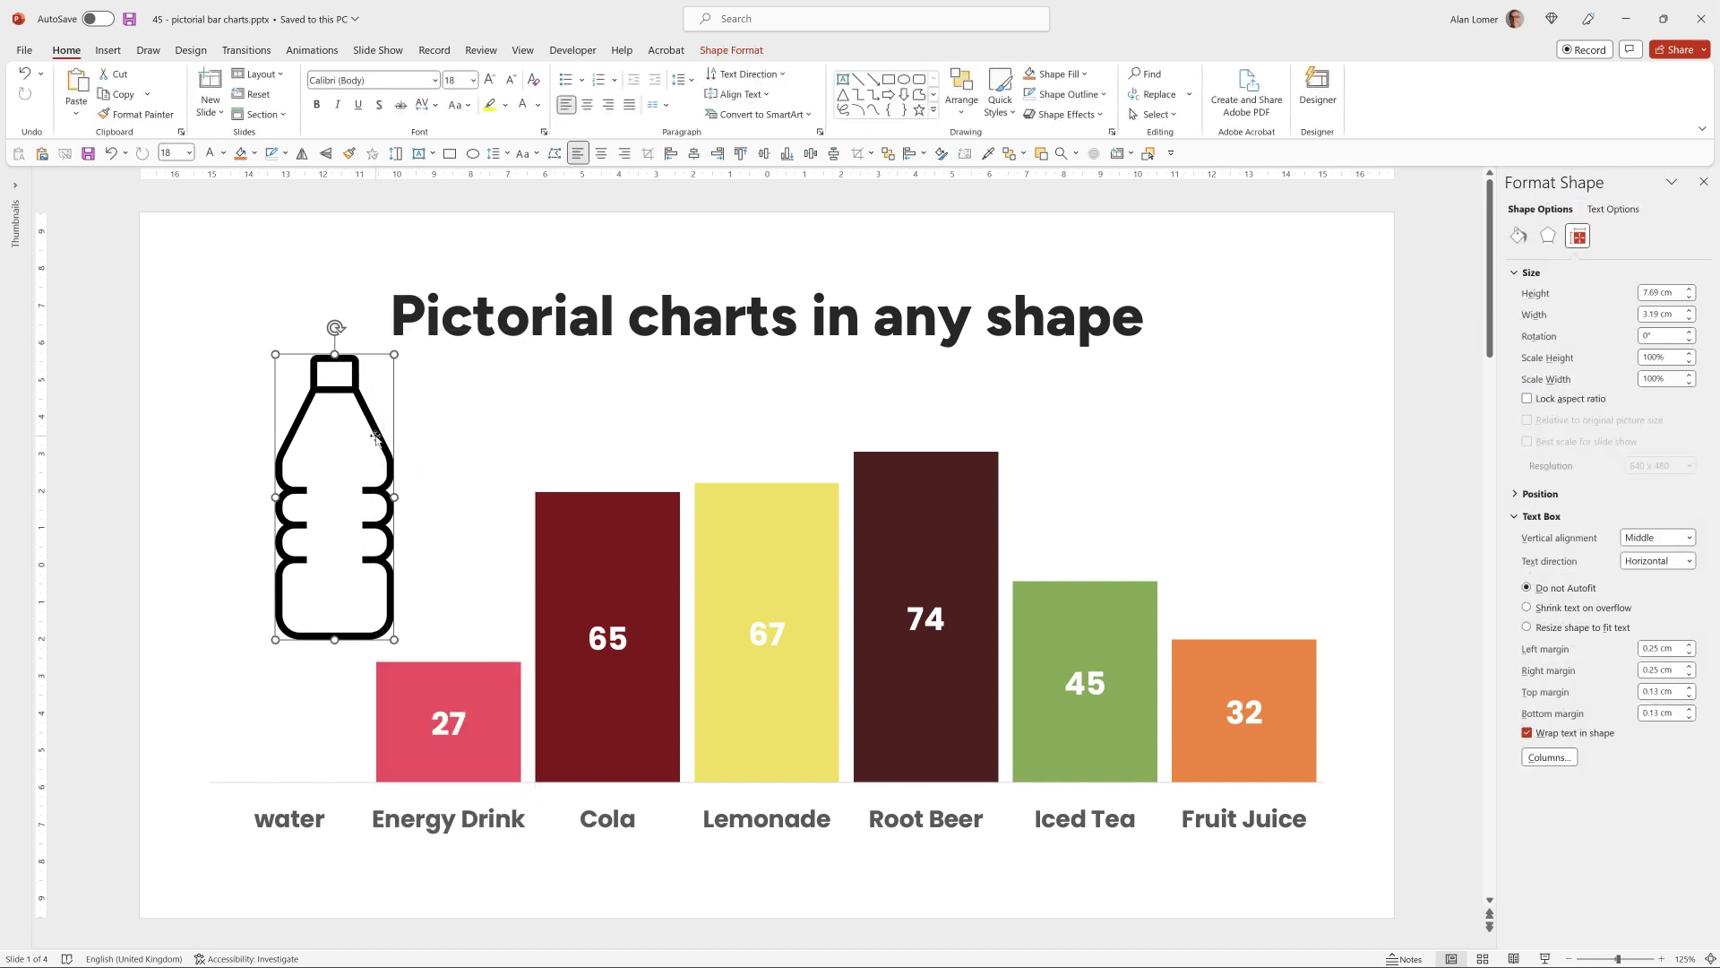
Move the bottle outline onto the Root Beer bar and resize it to cover the bar.
drag(365, 408, 944, 551)
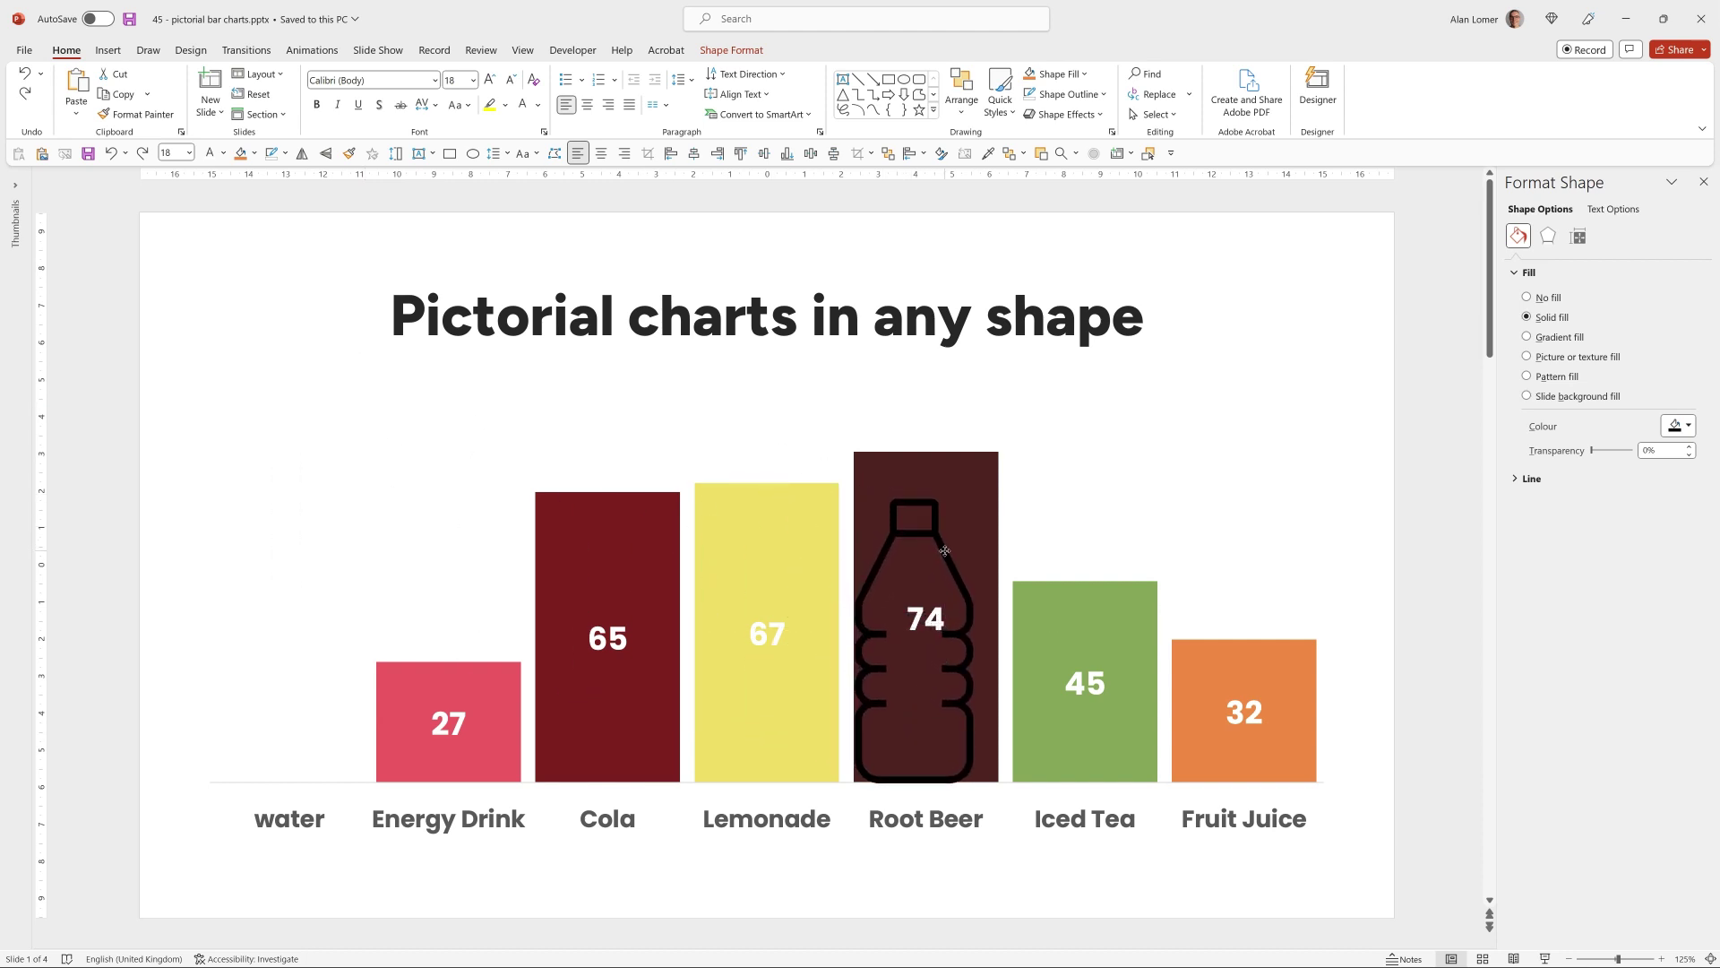
drag(944, 551, 946, 547)
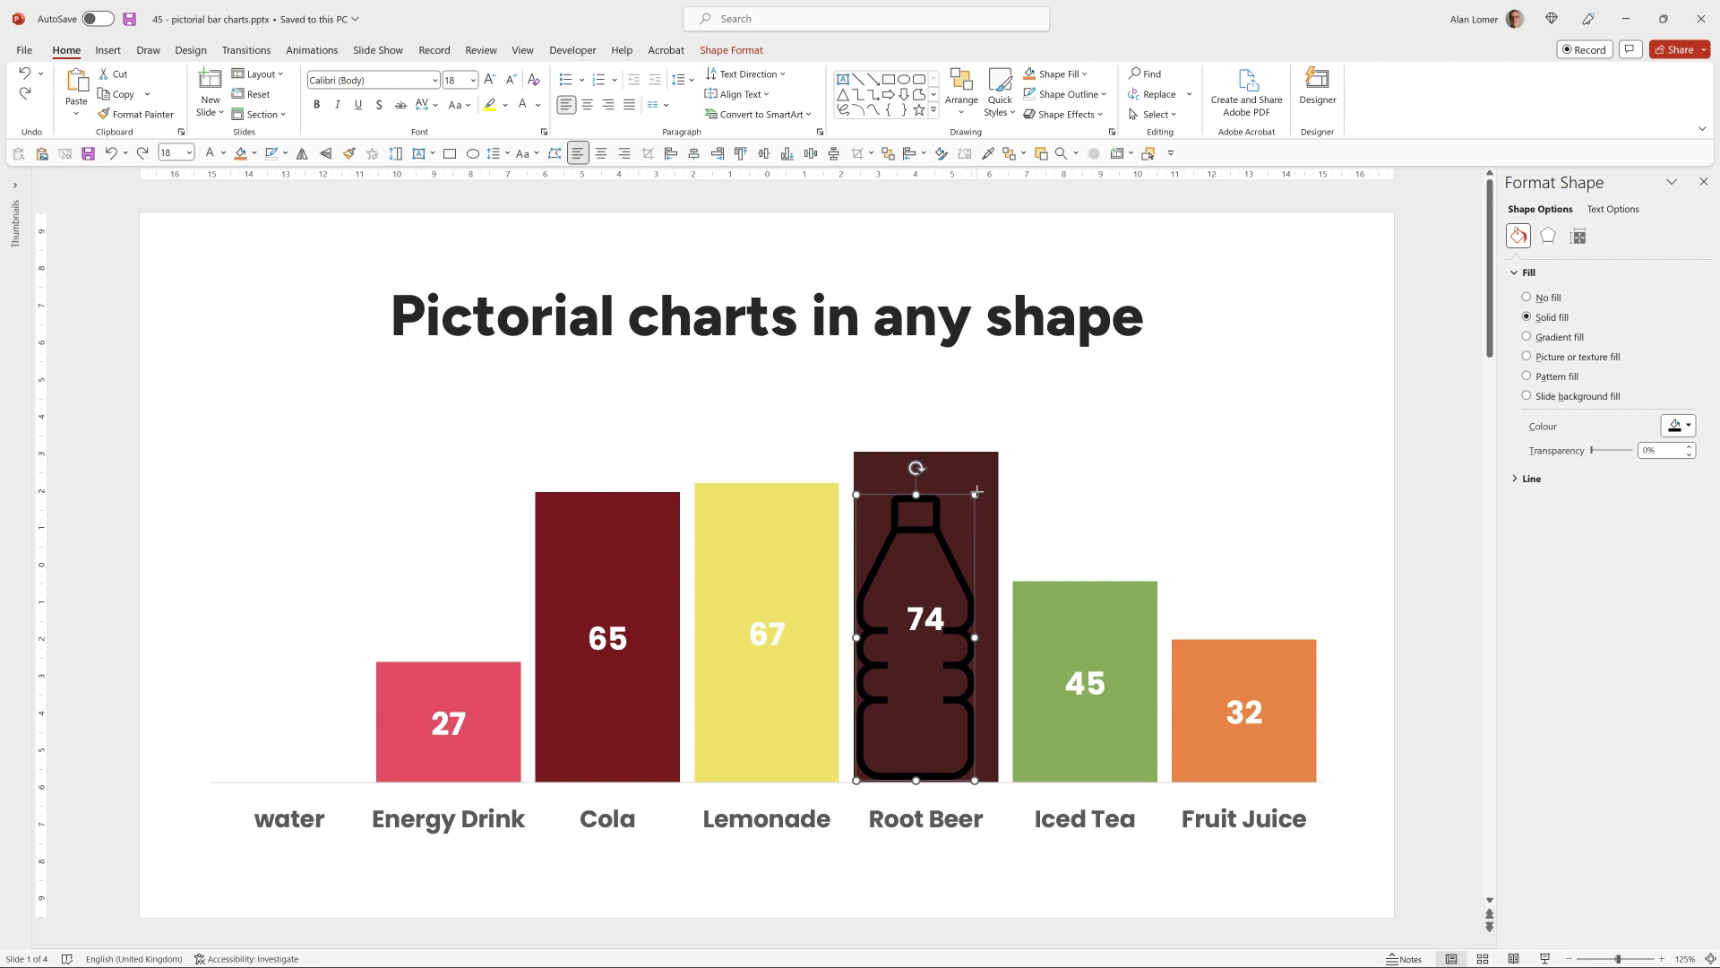
mouse_move(977, 492)
mouse_down()
mouse_move(995, 455)
mouse_move(990, 483)
mouse_up()
click(782, 408)
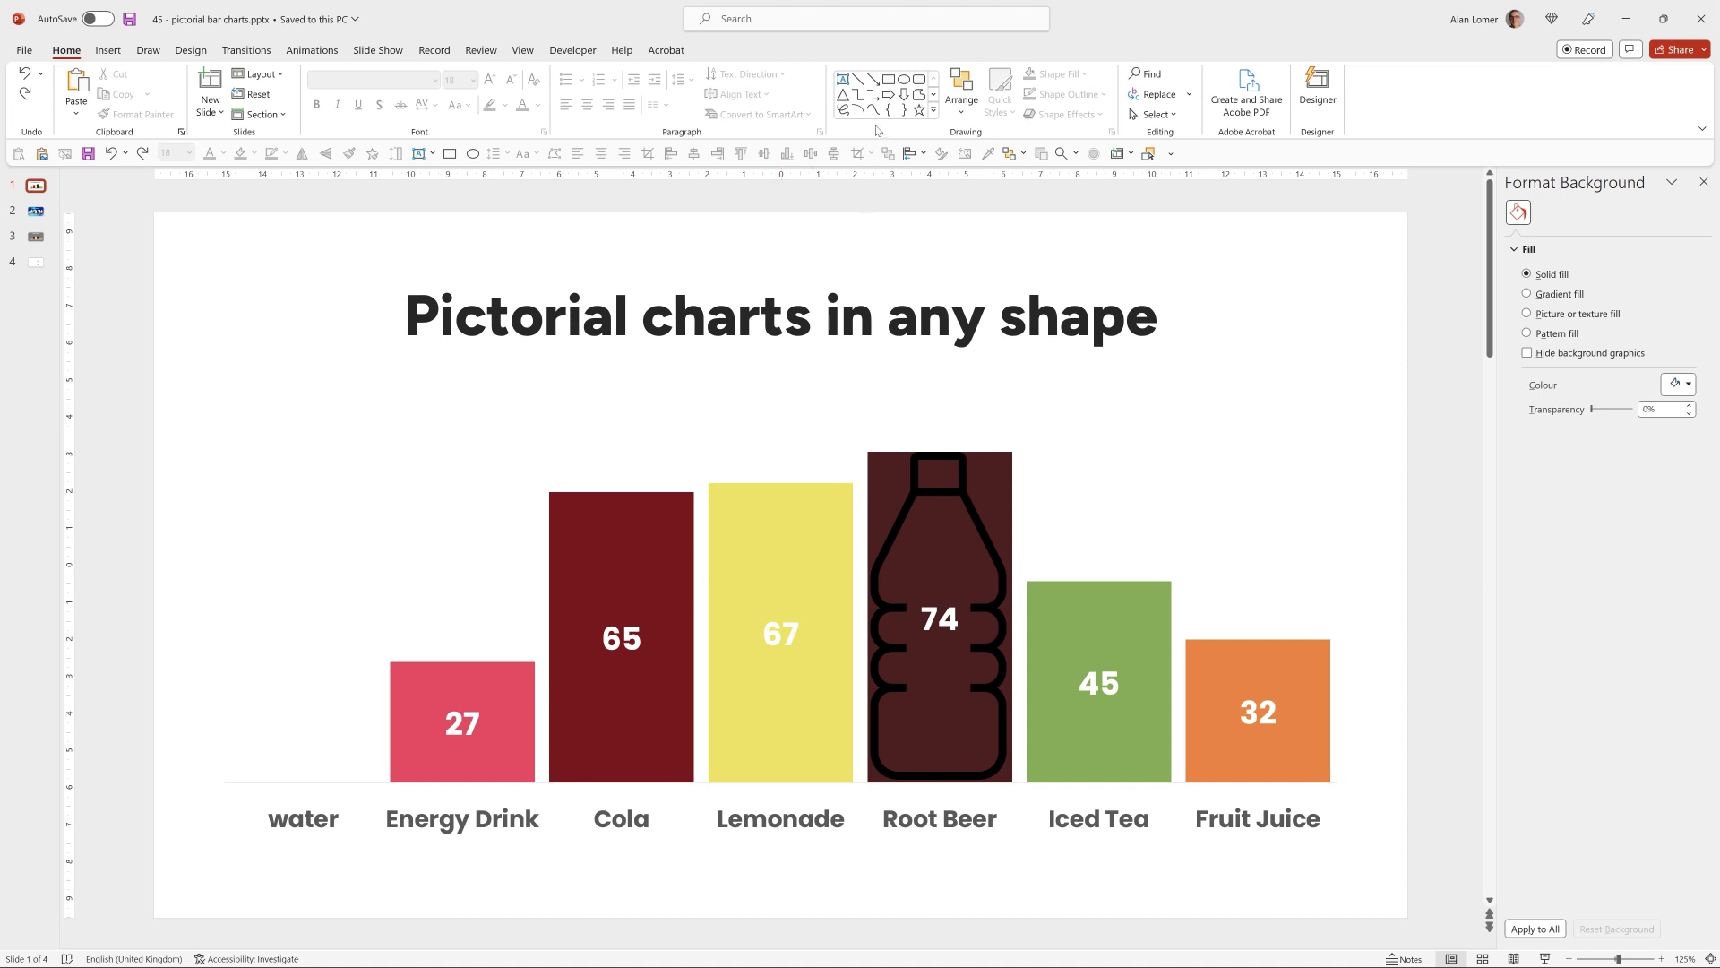
Draw a rectangle over Root Beer, send it back, and Fragment it with the bottle.
click(889, 79)
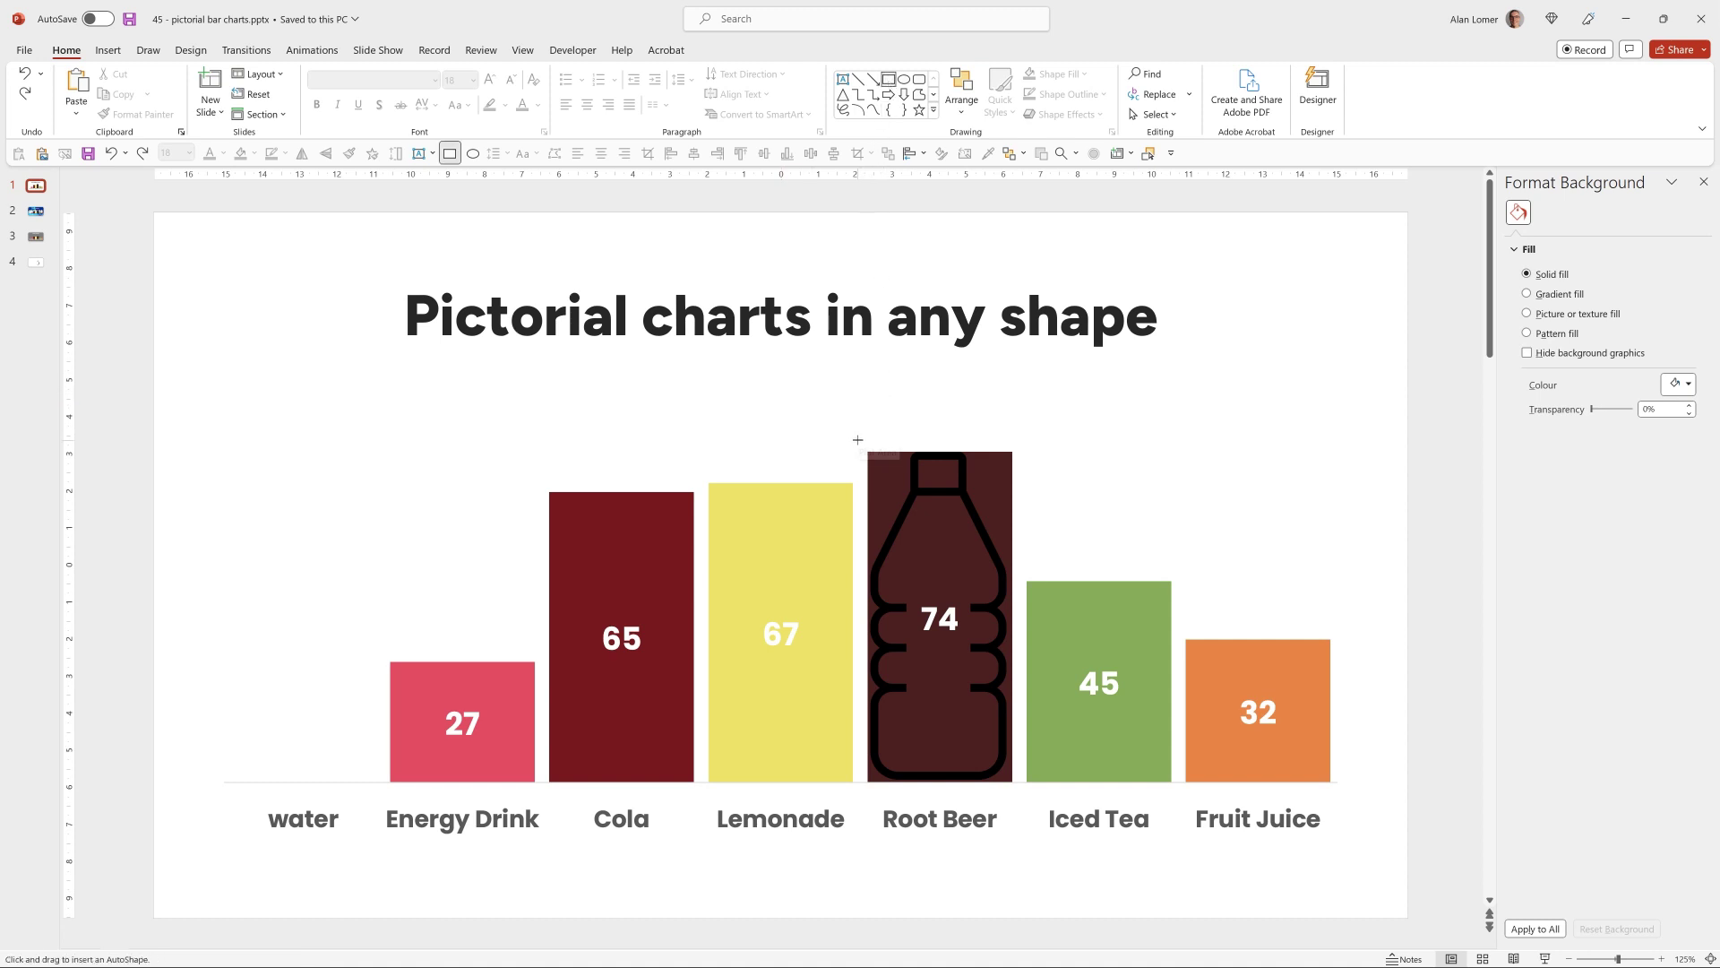
mouse_move(860, 434)
mouse_down()
mouse_move(1030, 780)
mouse_move(1021, 796)
mouse_up()
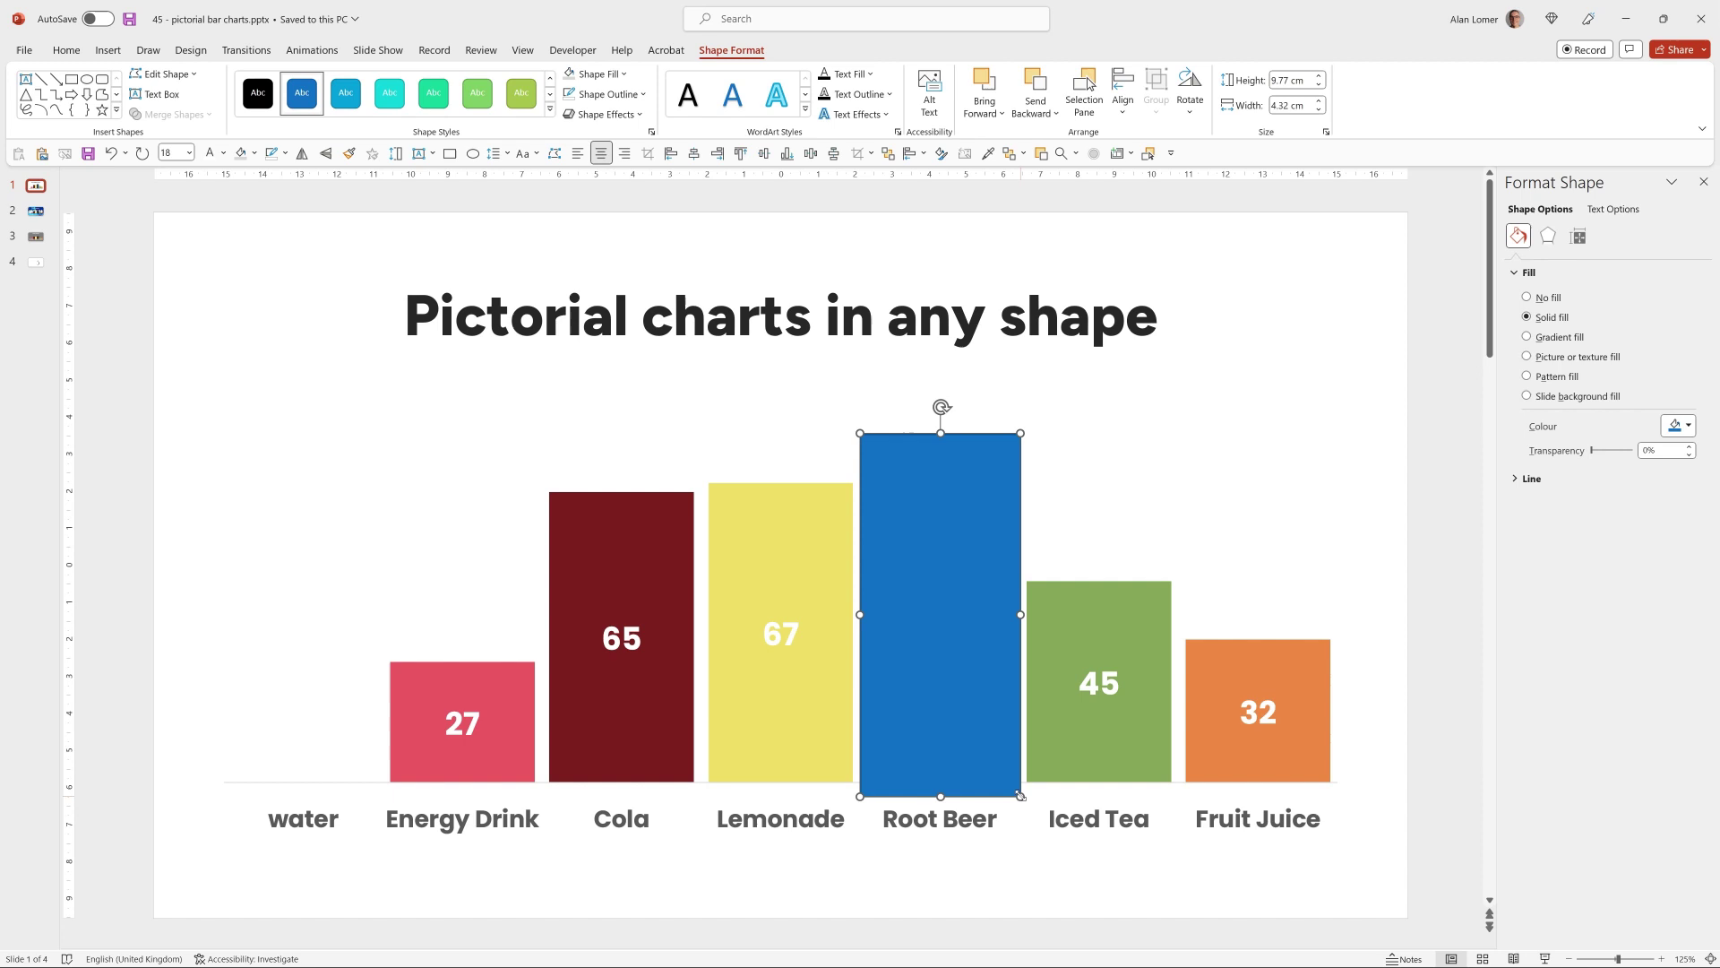
right_click(876, 445)
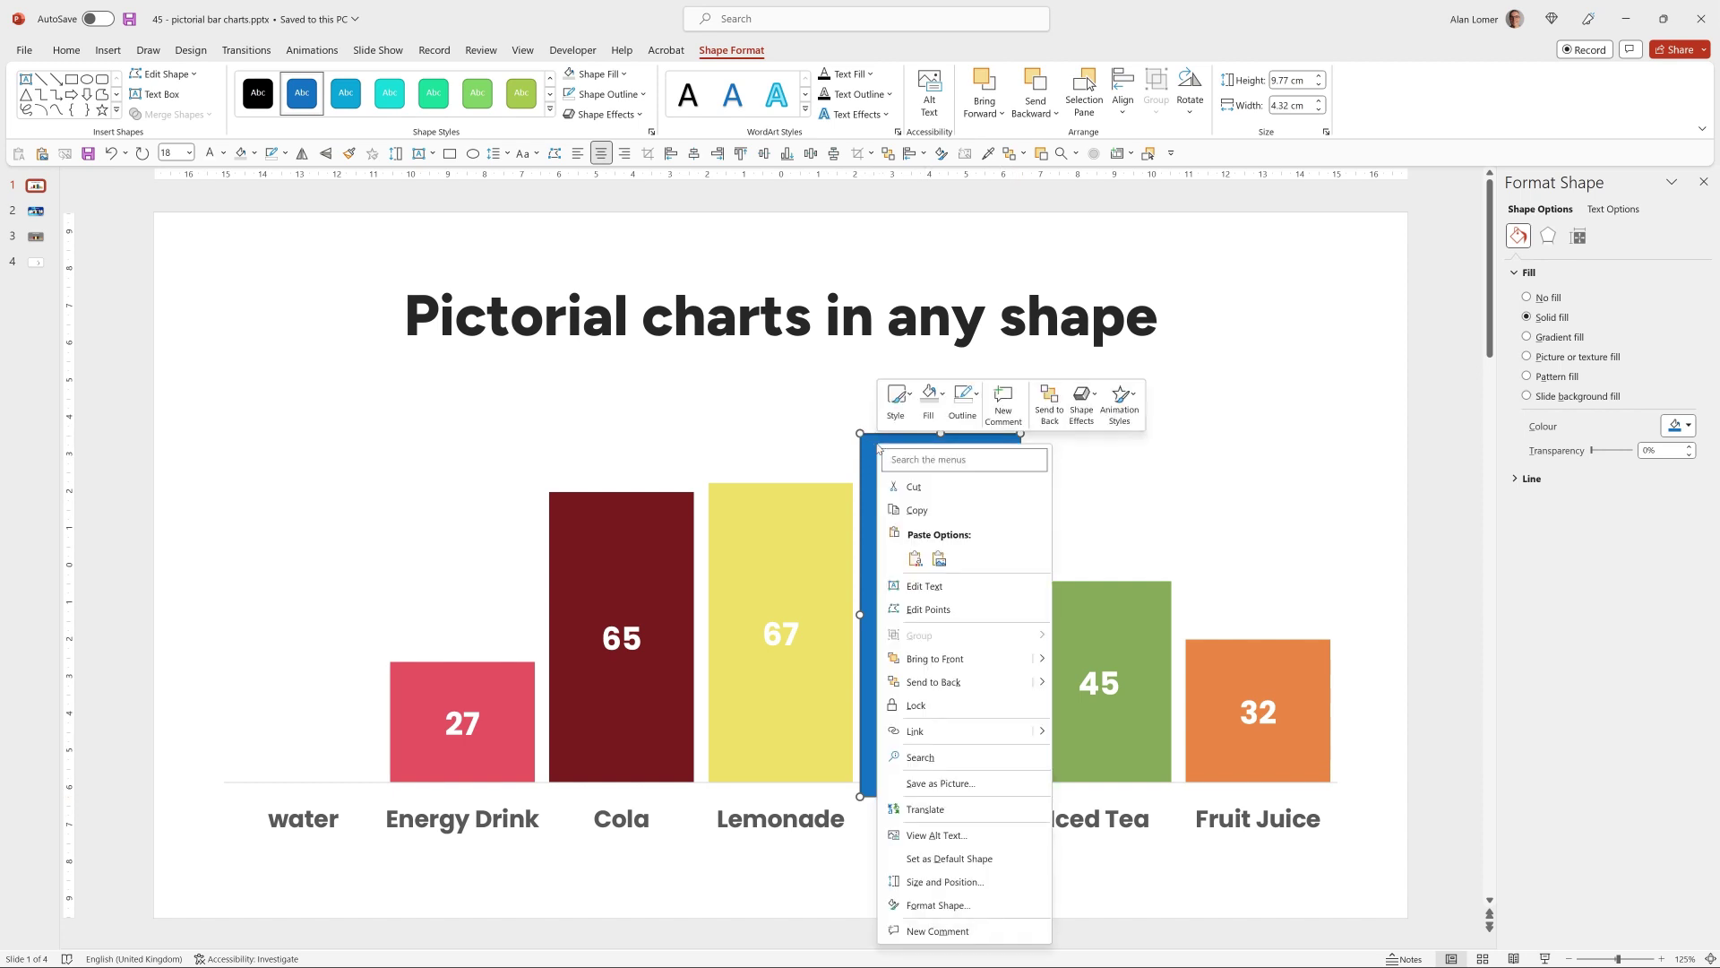
click(935, 676)
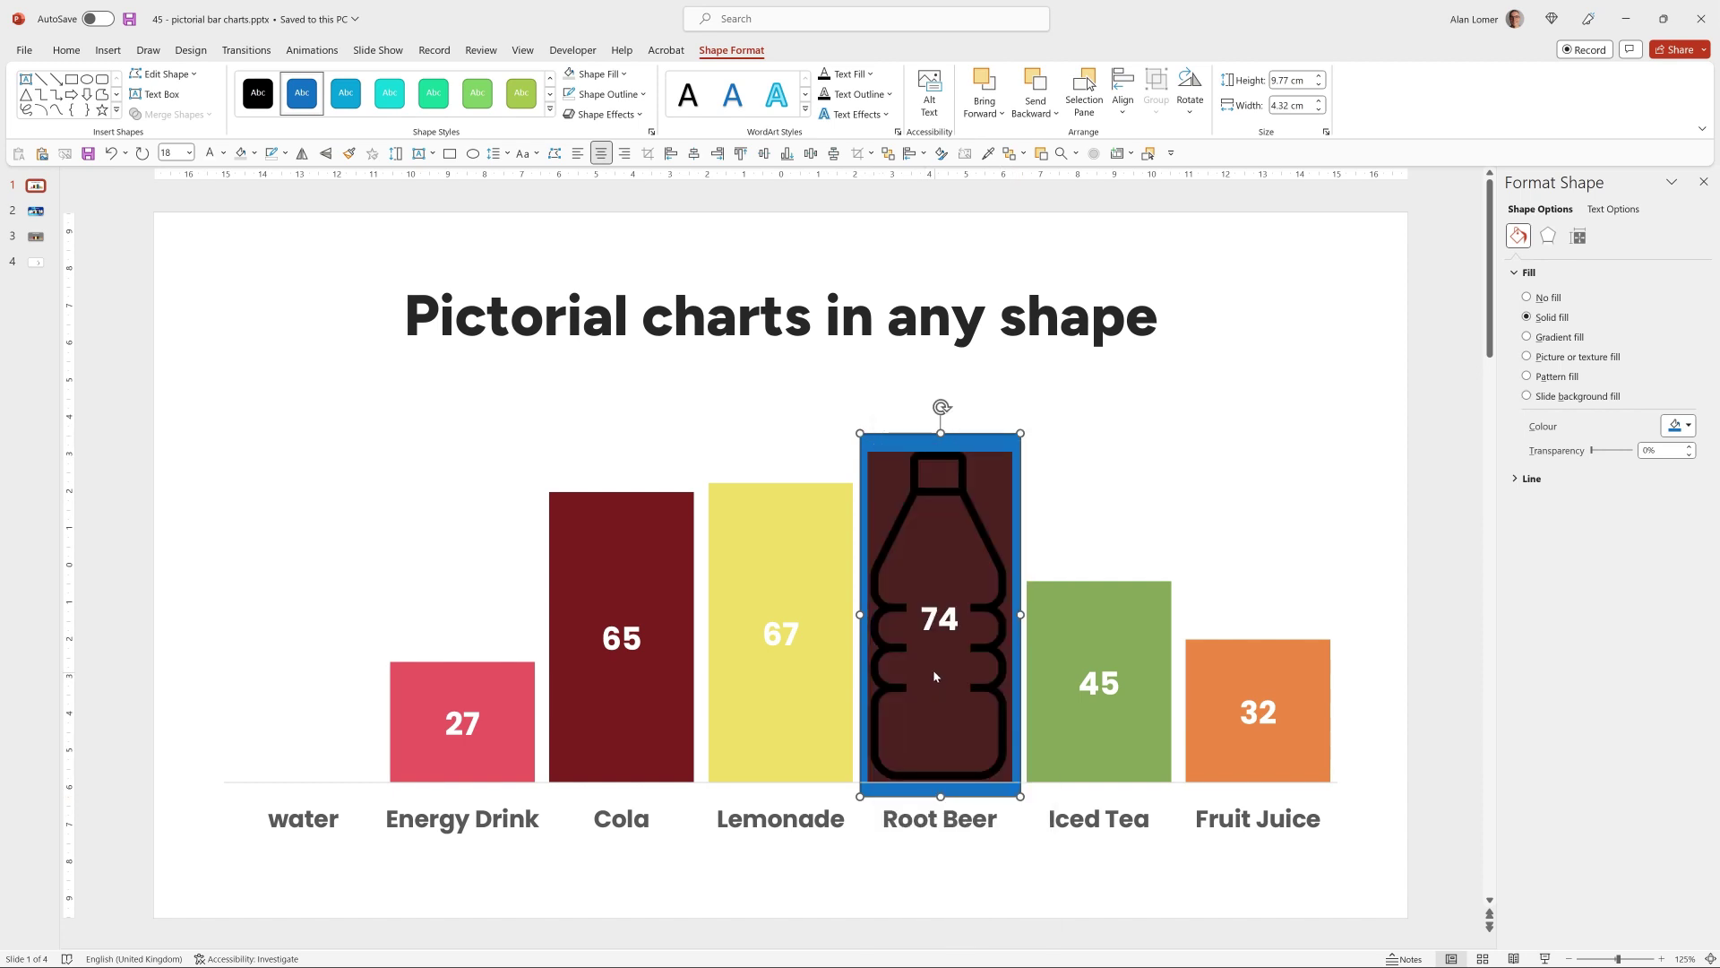
shift+click(910, 504)
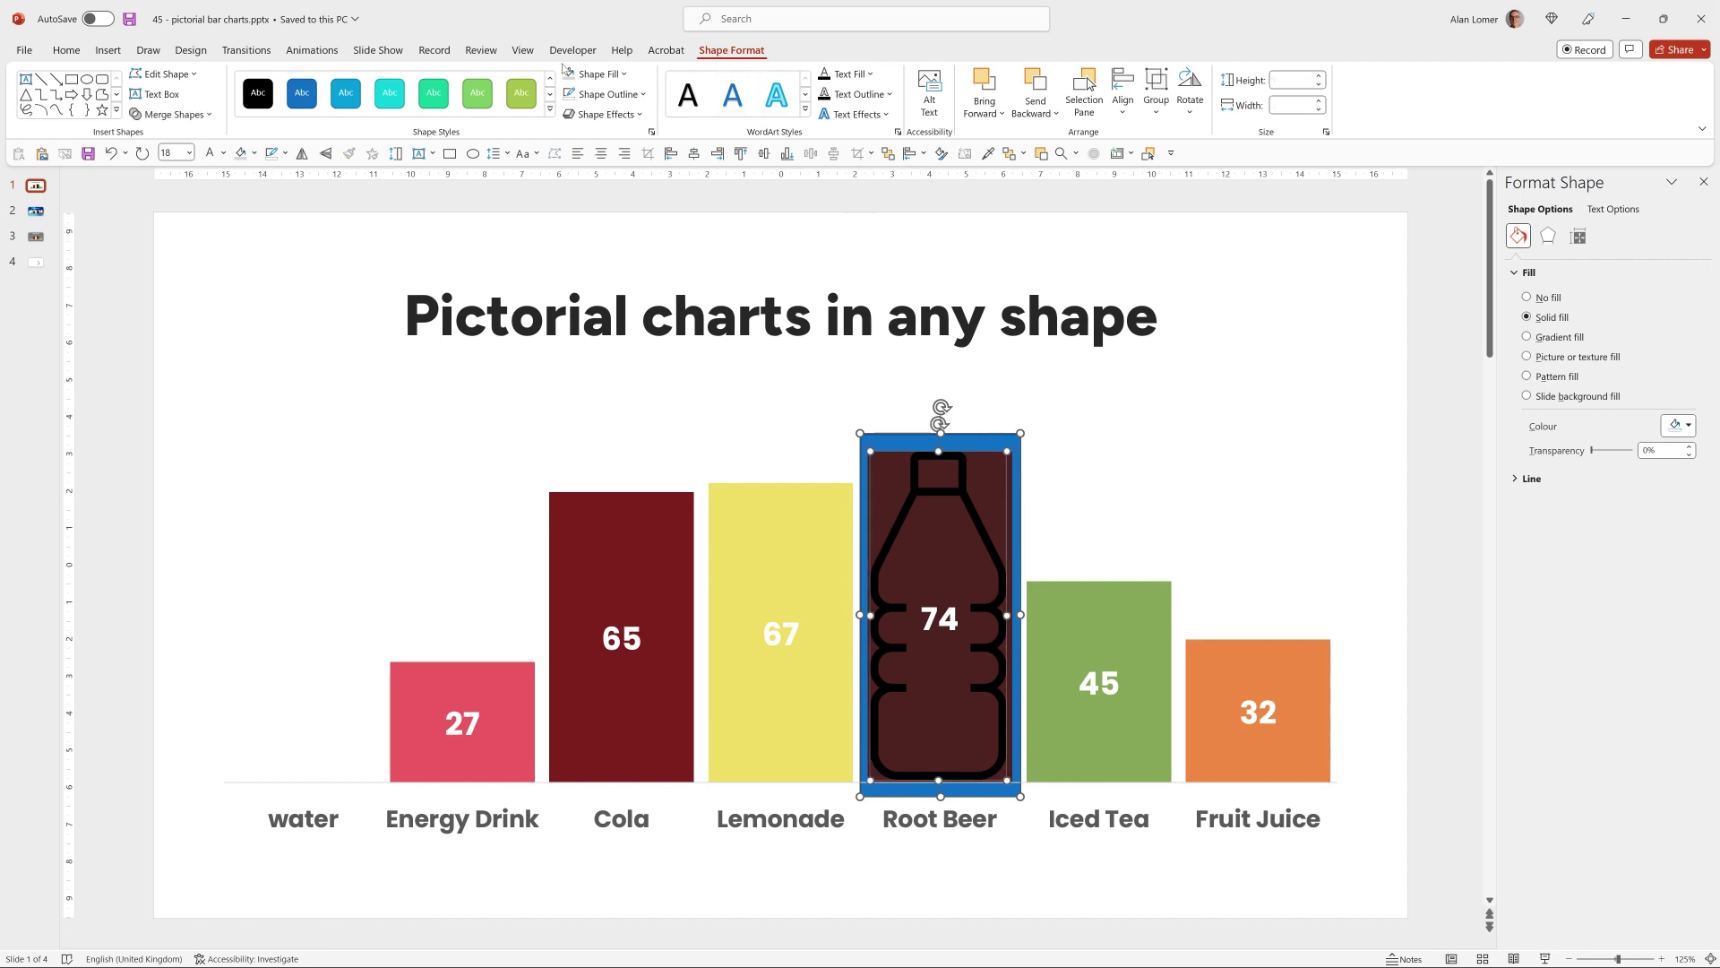
click(170, 114)
click(165, 189)
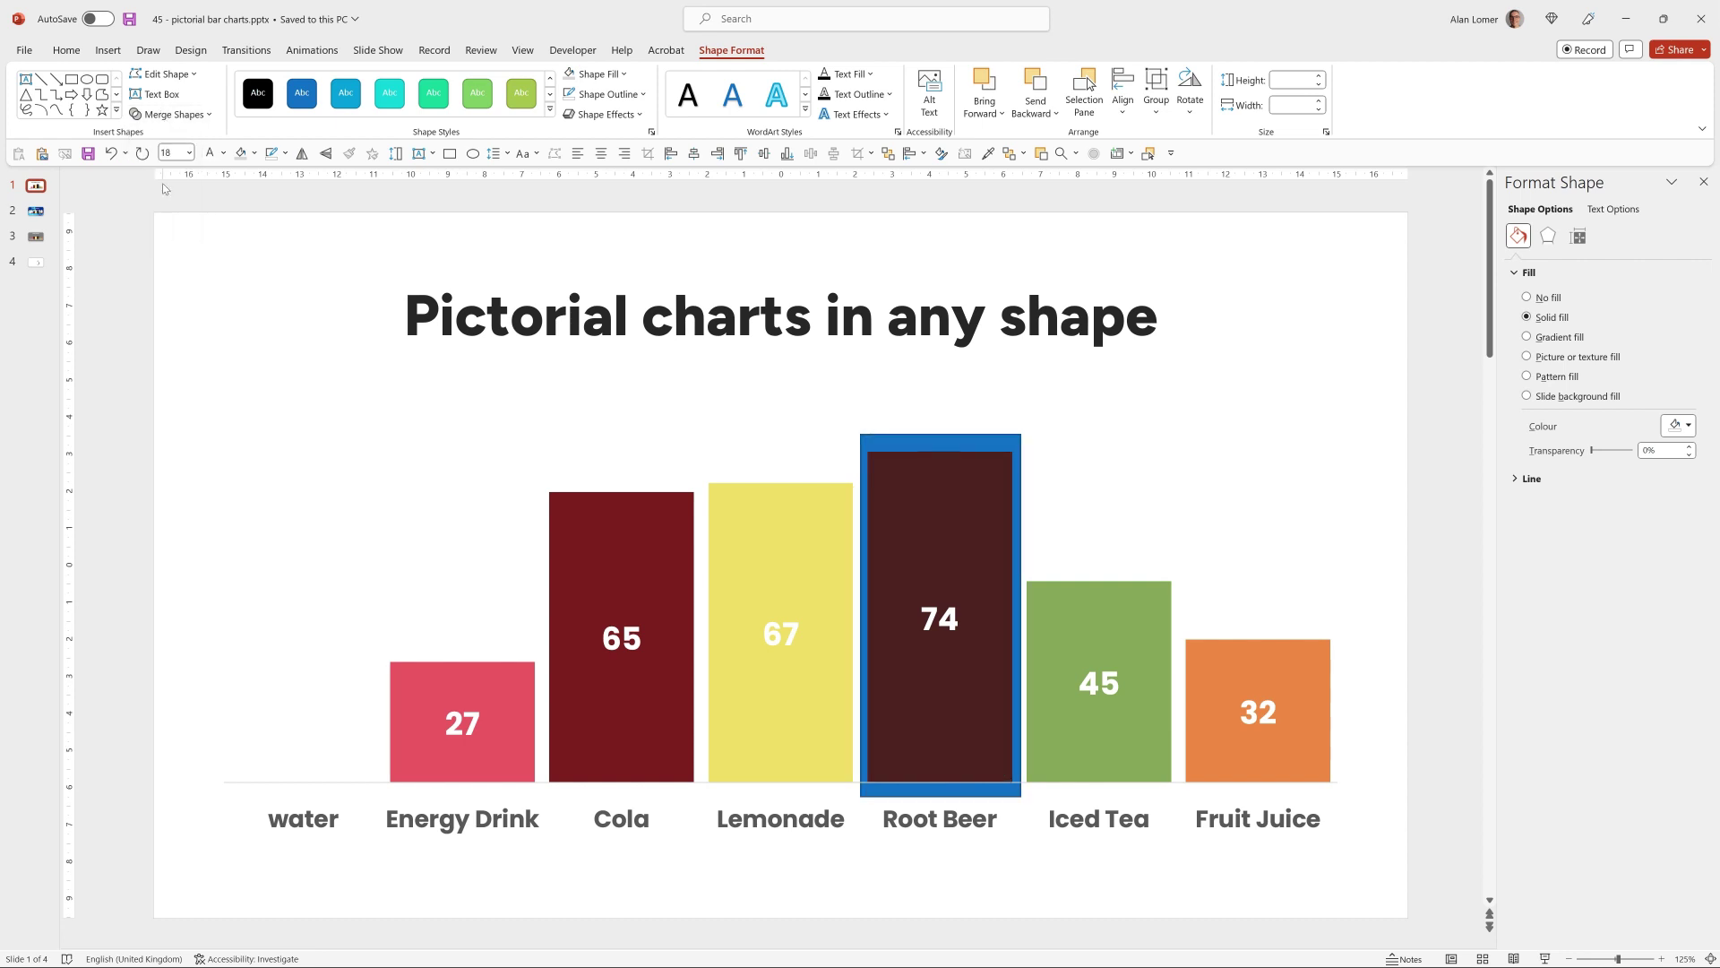
Send the chart to the back and delete the leftover bottle piece and outline.
click(433, 413)
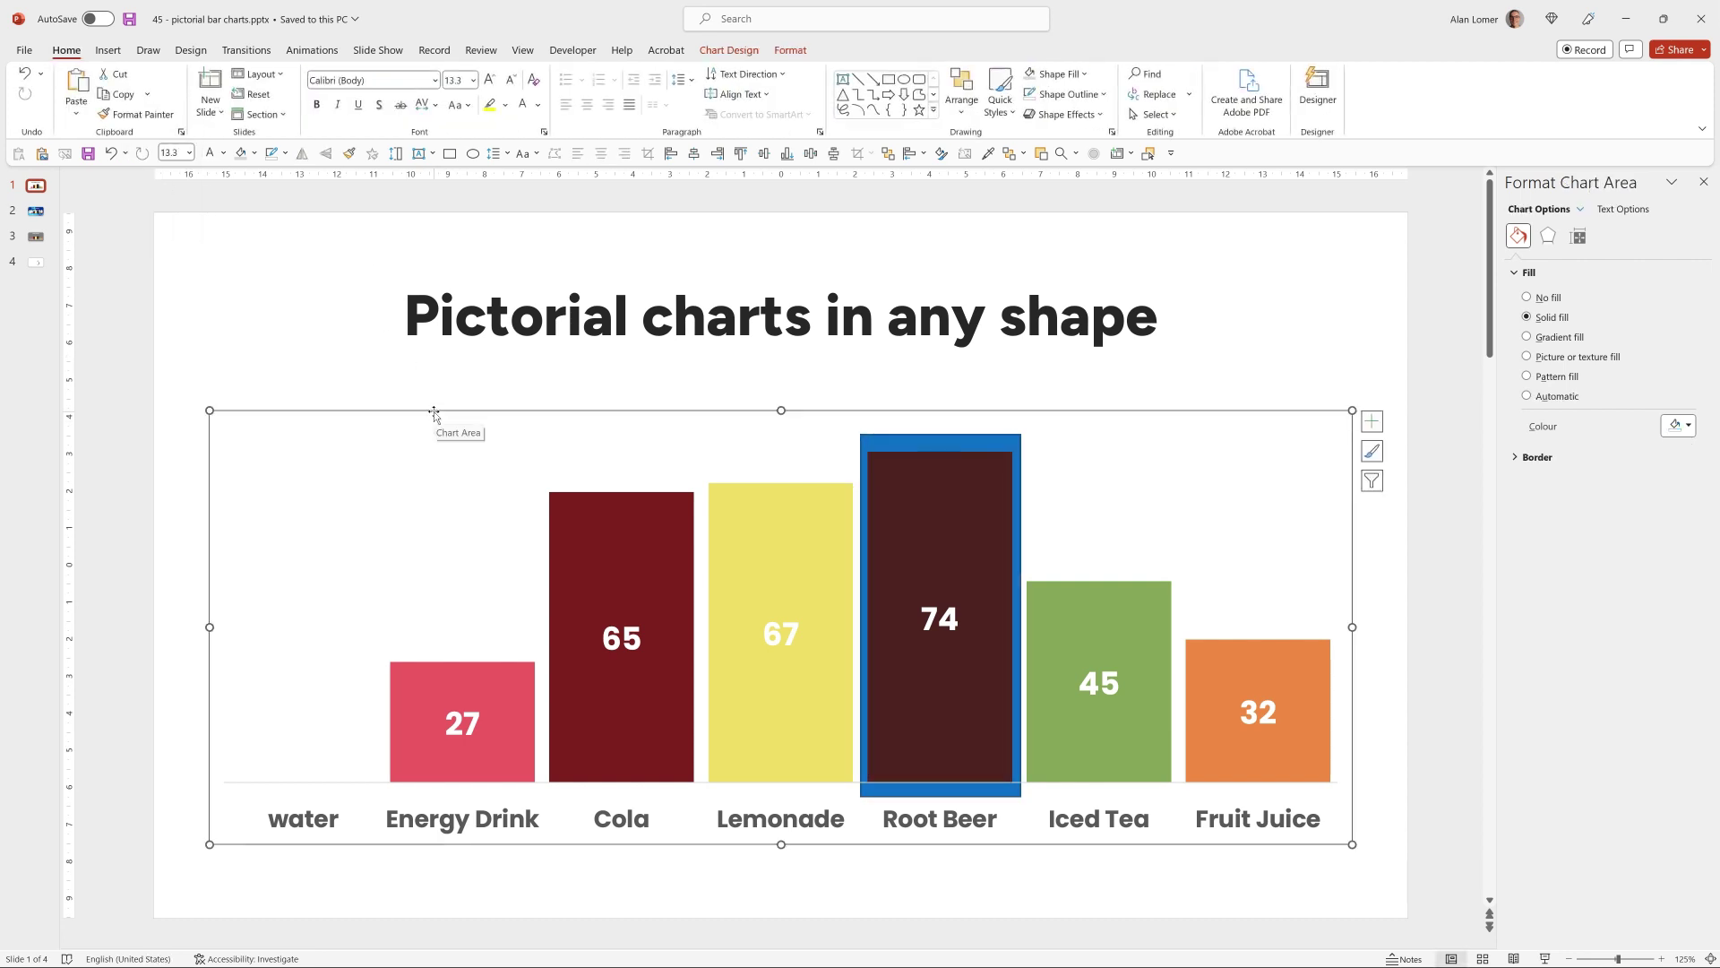
right_click(434, 413)
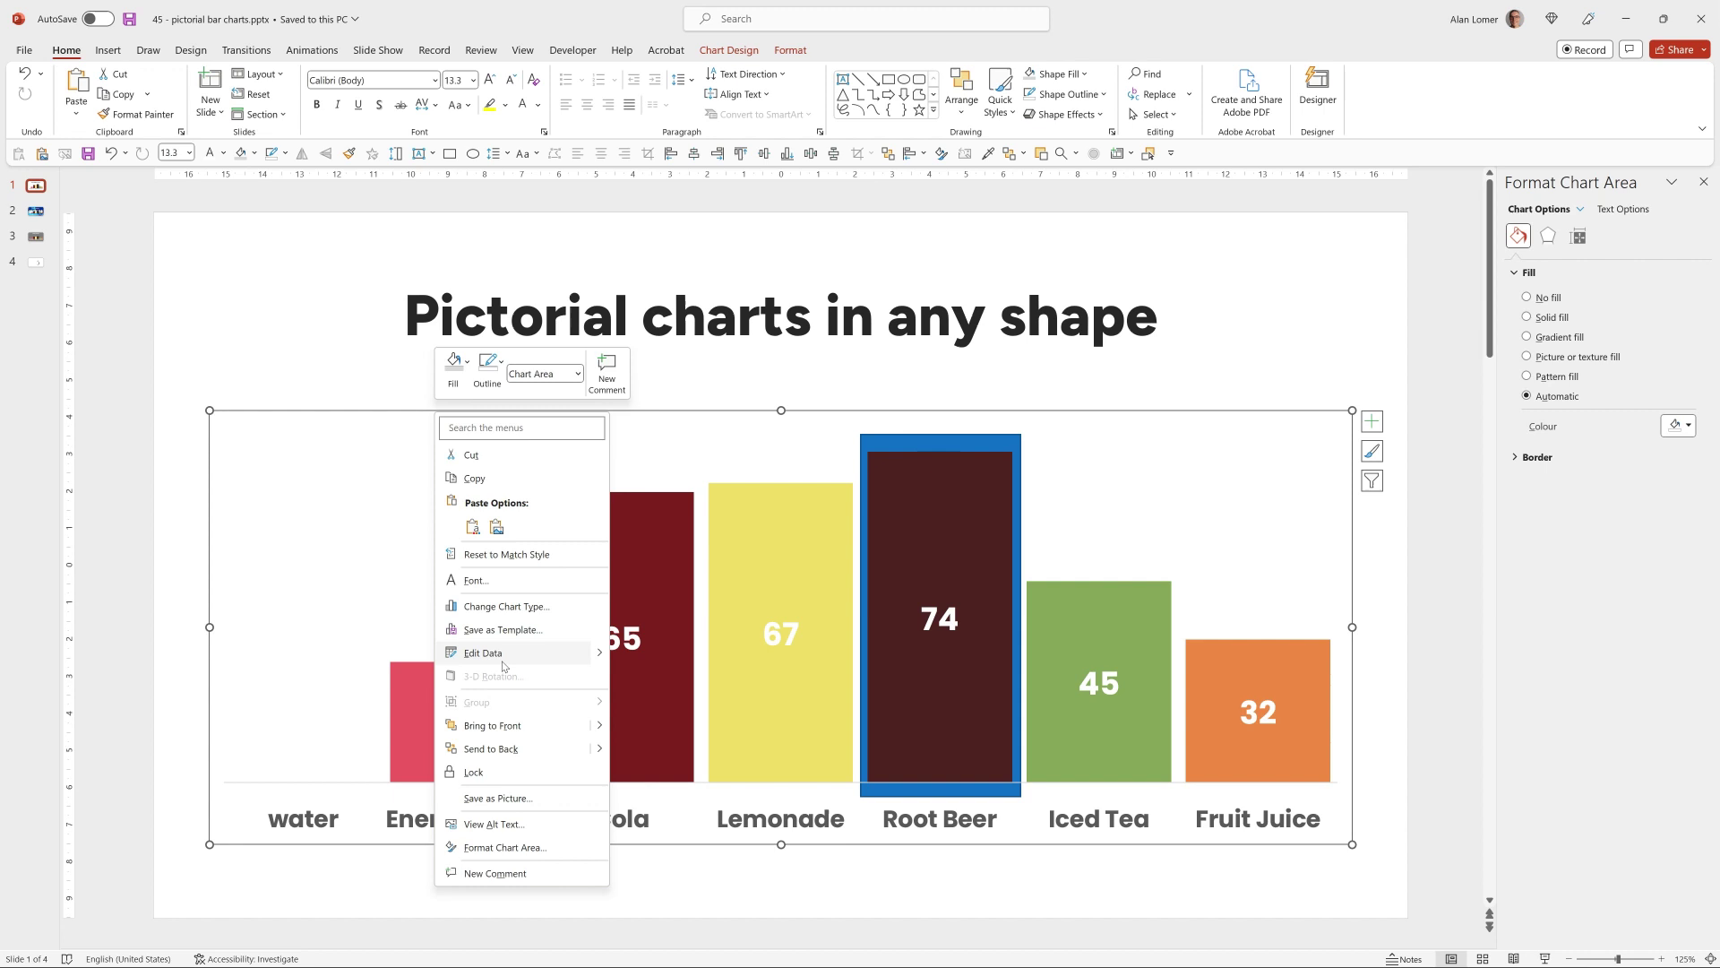
click(516, 746)
click(932, 491)
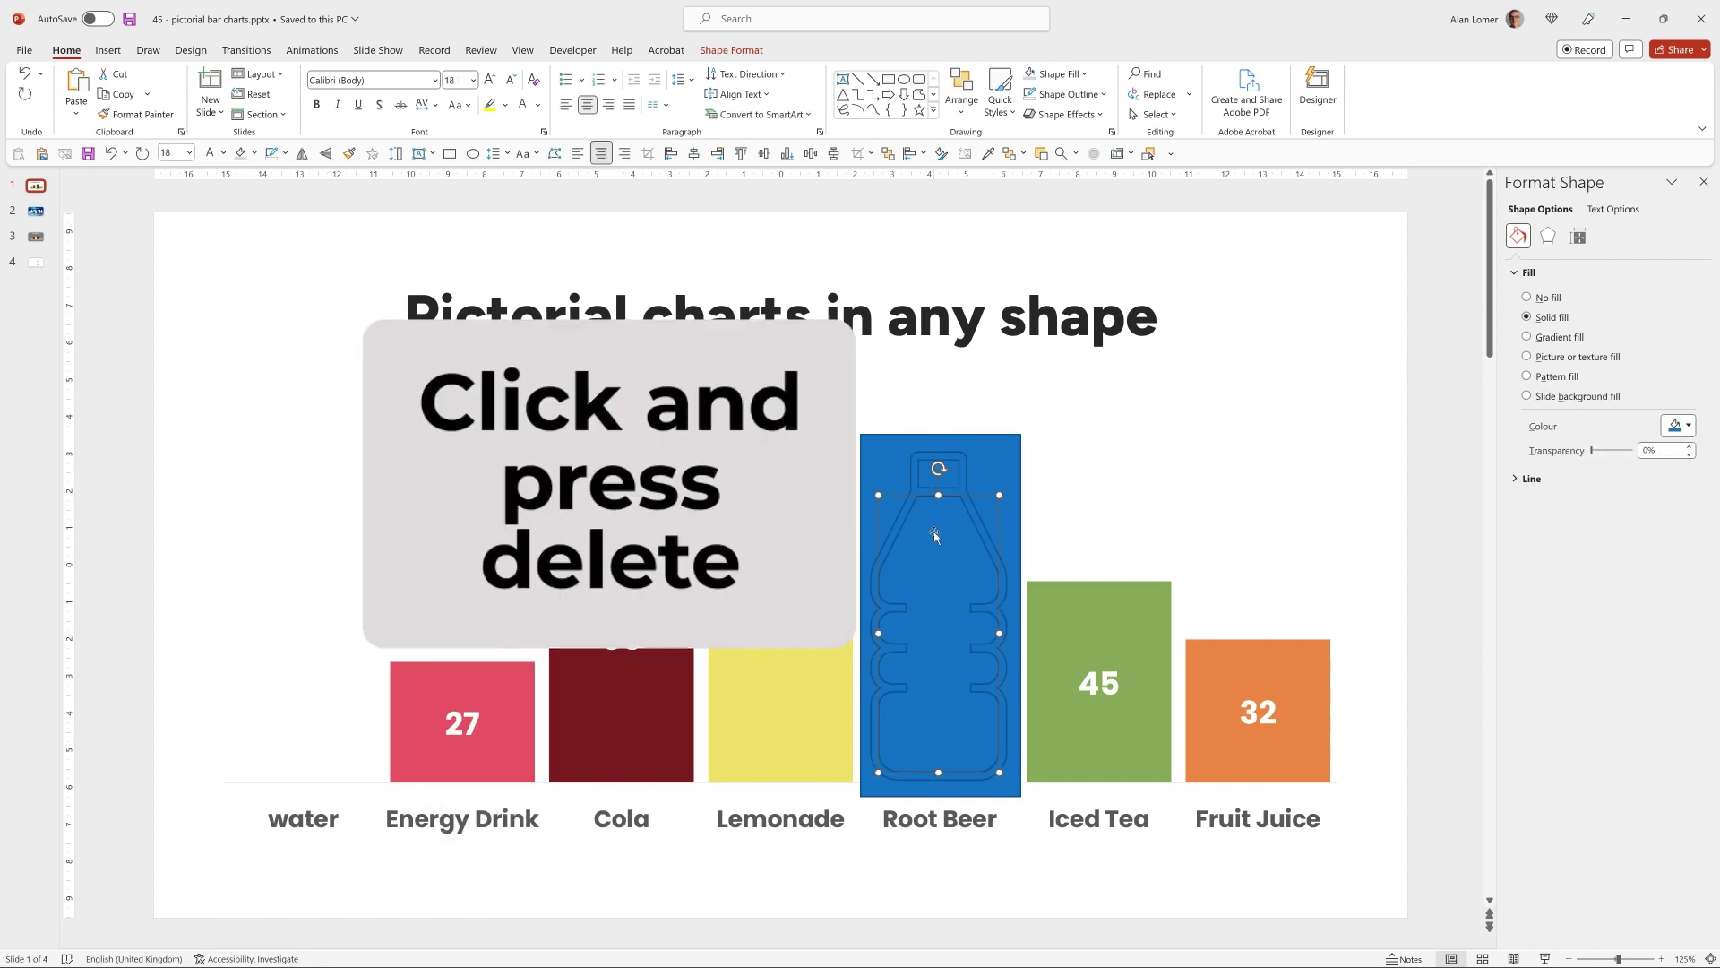
key(Delete)
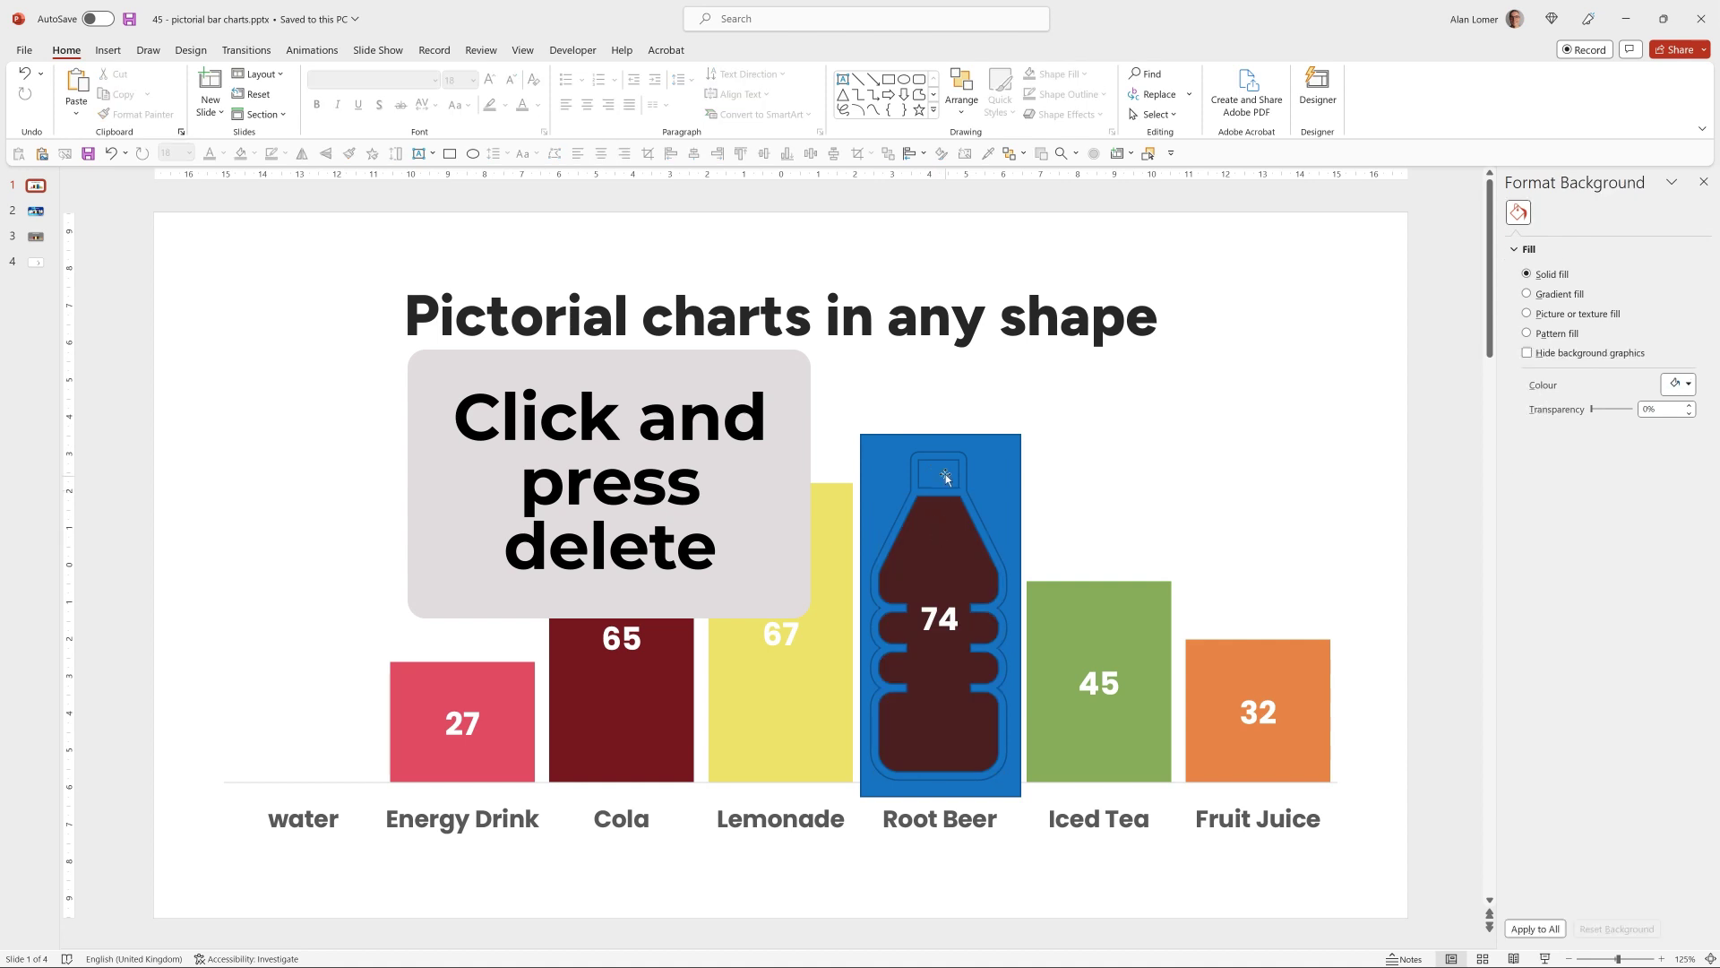
click(939, 491)
key(Delete)
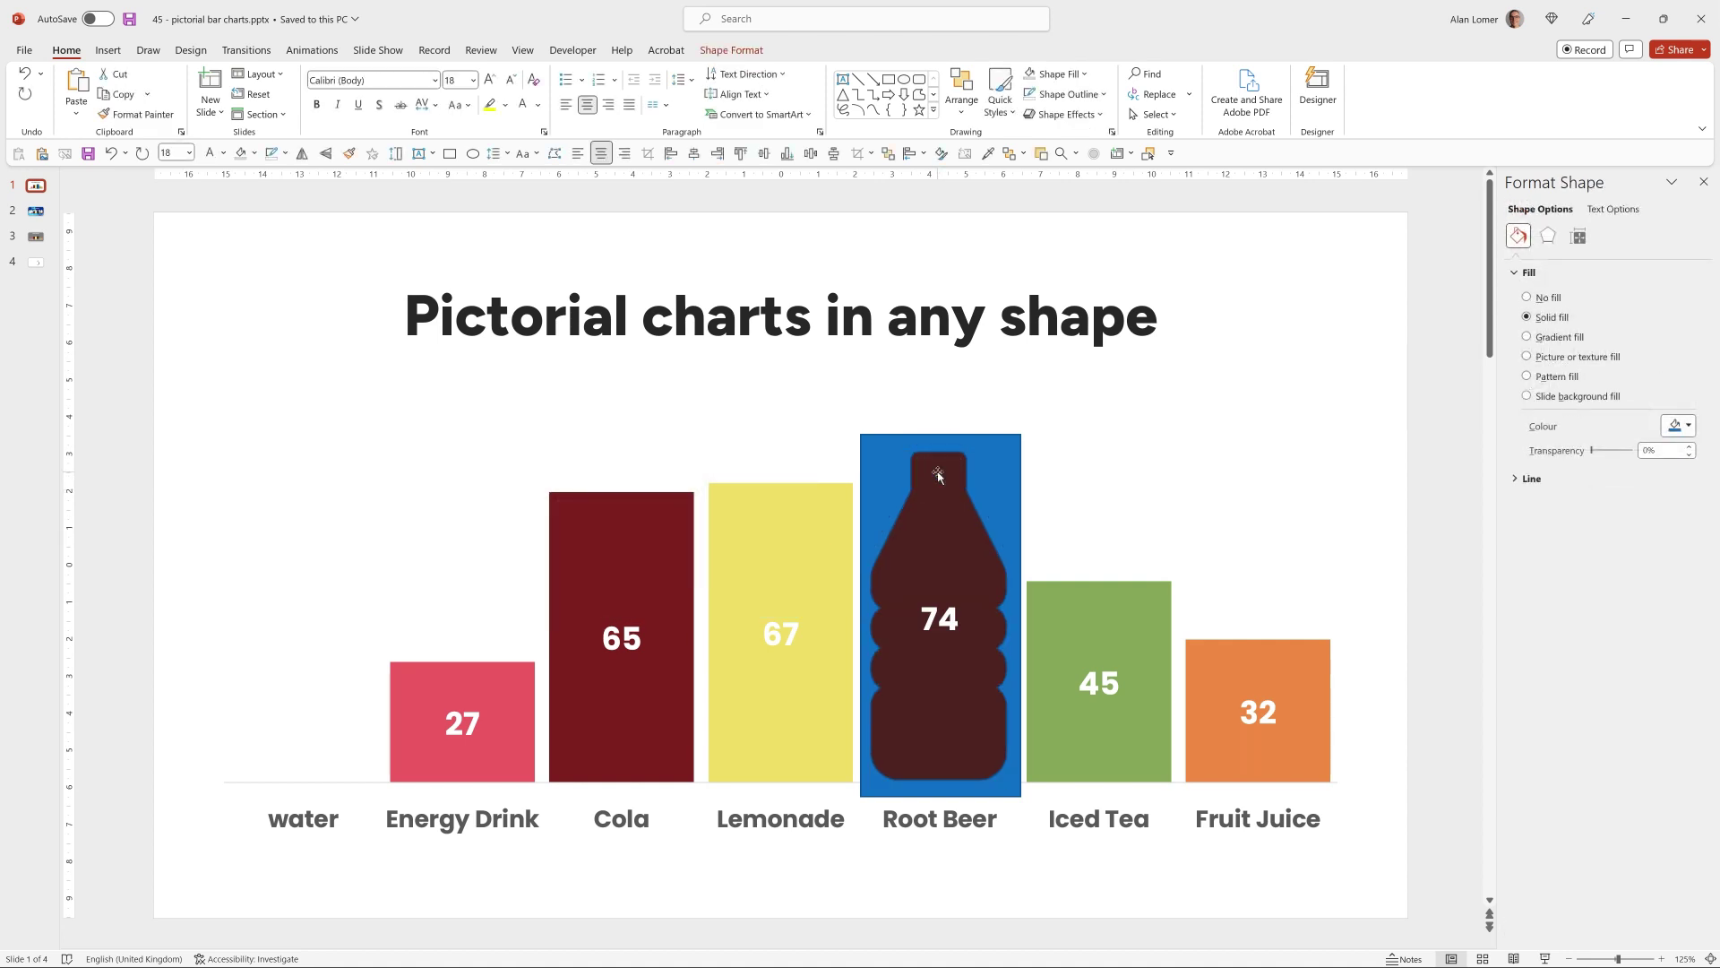
Copy the cutout box over the Lemonade, Cola, Energy Drink, water, Iced Tea and Fruit Juice bars.
click(884, 451)
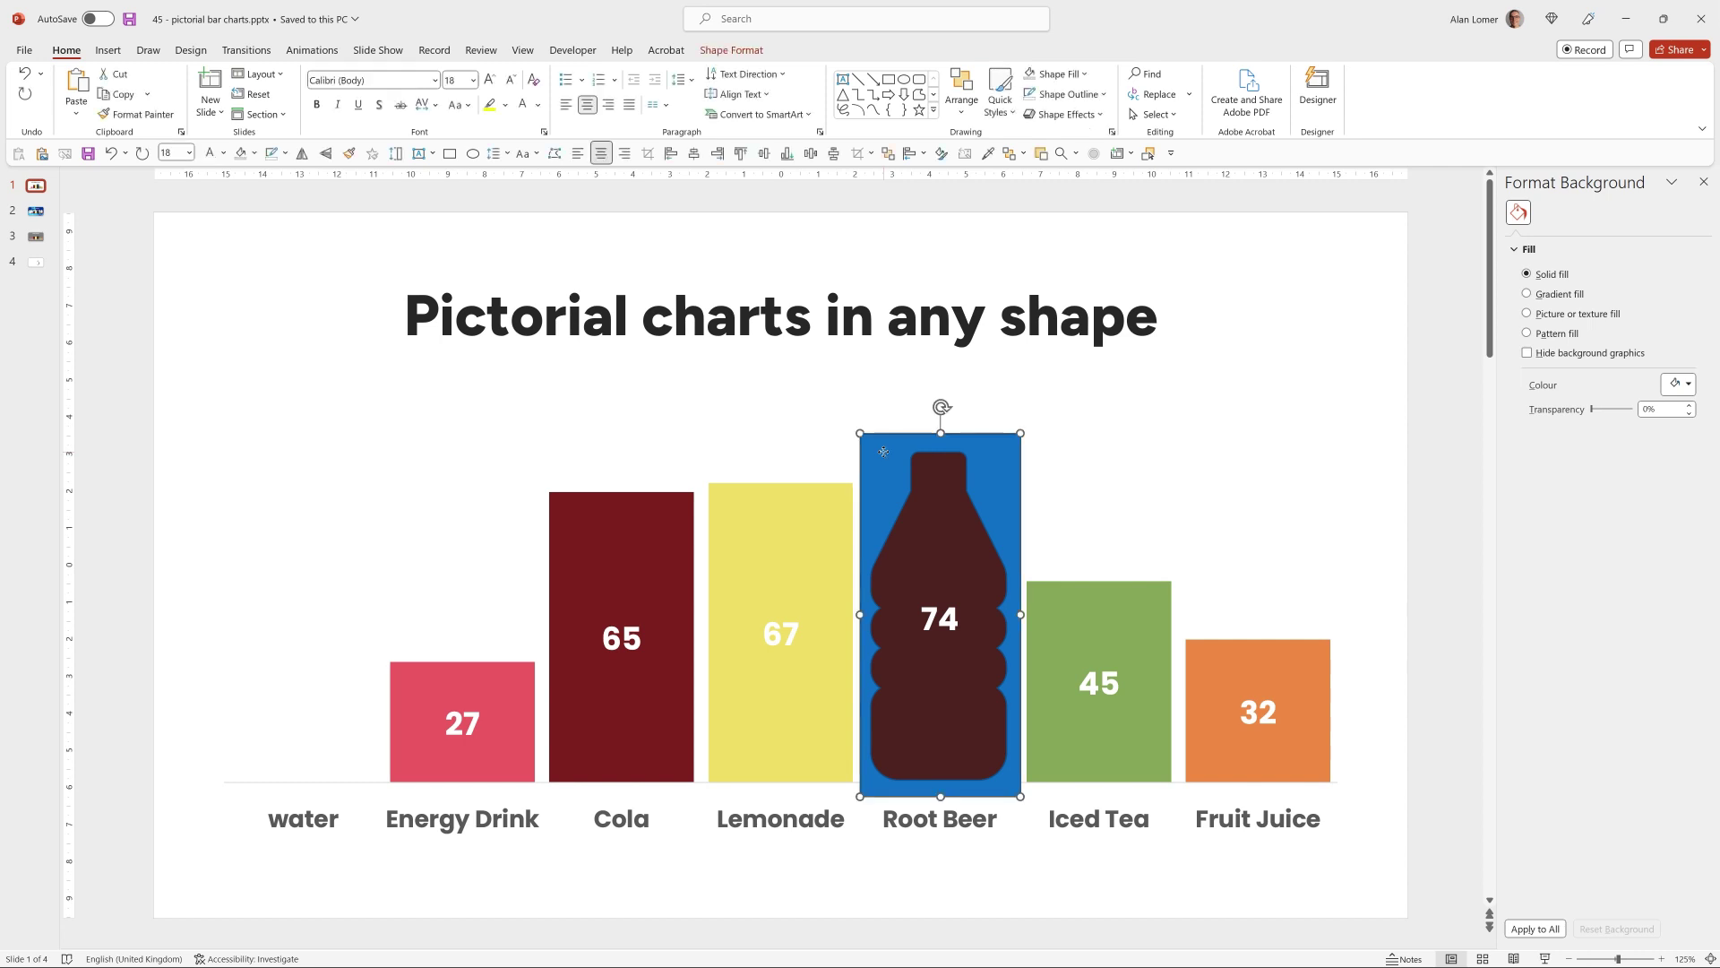
ctrl+drag(883, 452, 740, 490)
key(ctrl+d)
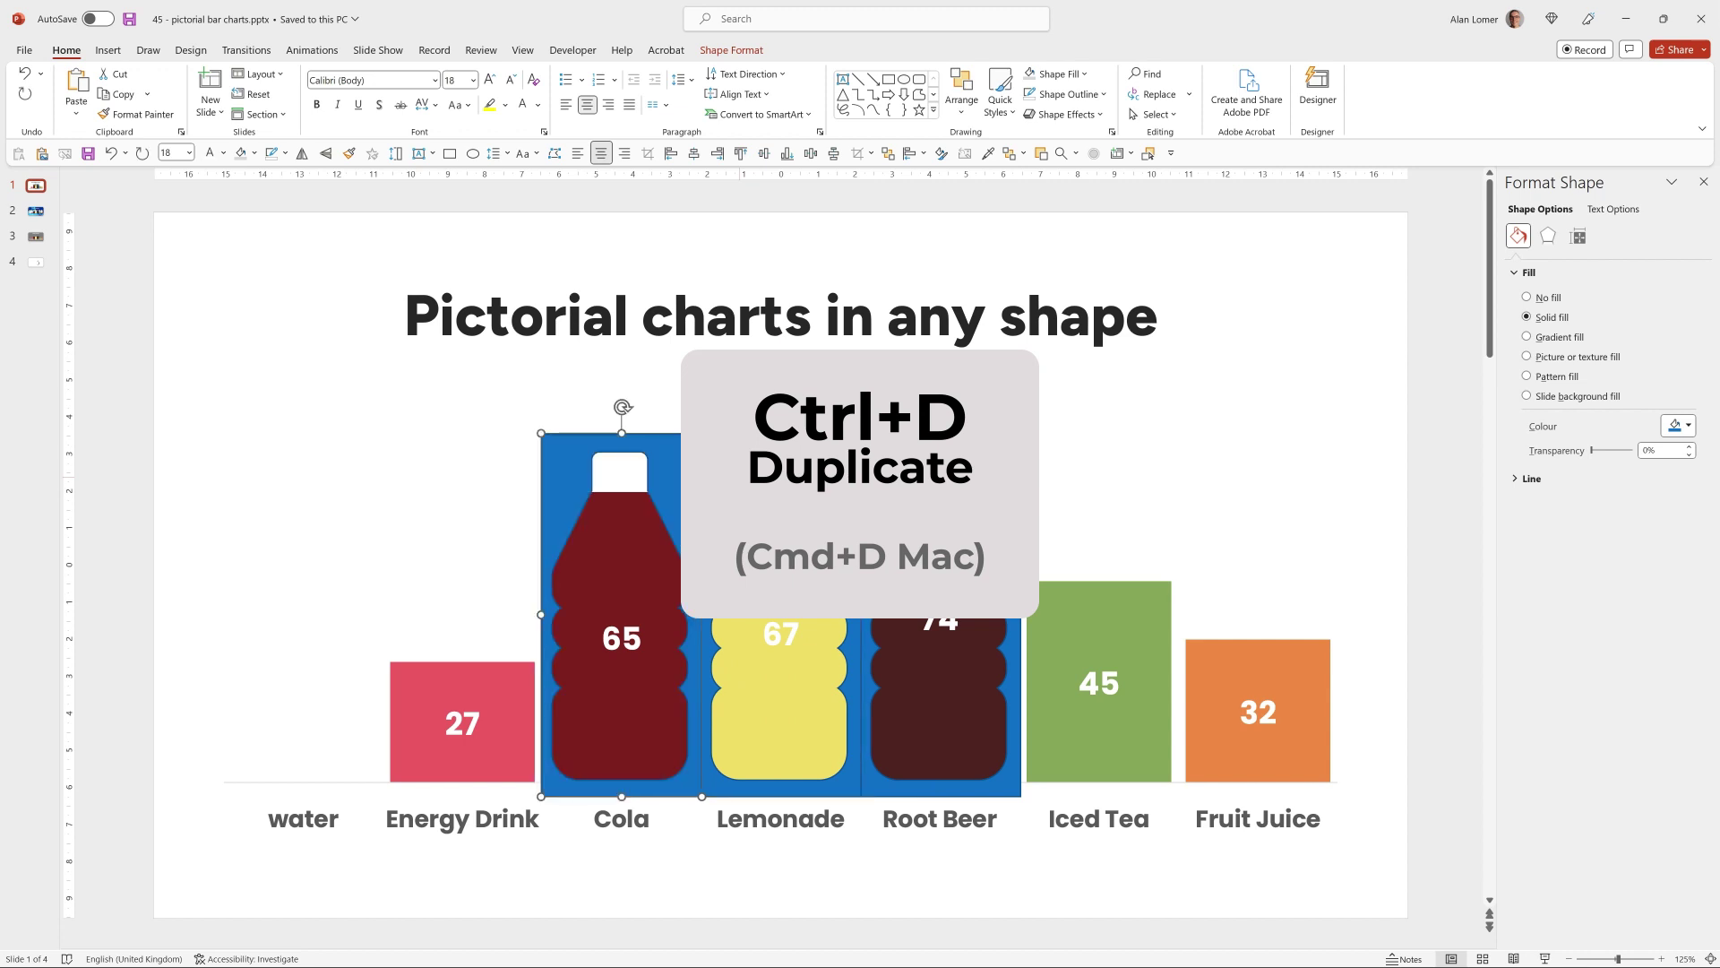
key(ctrl+d)
key(ctrl+d)
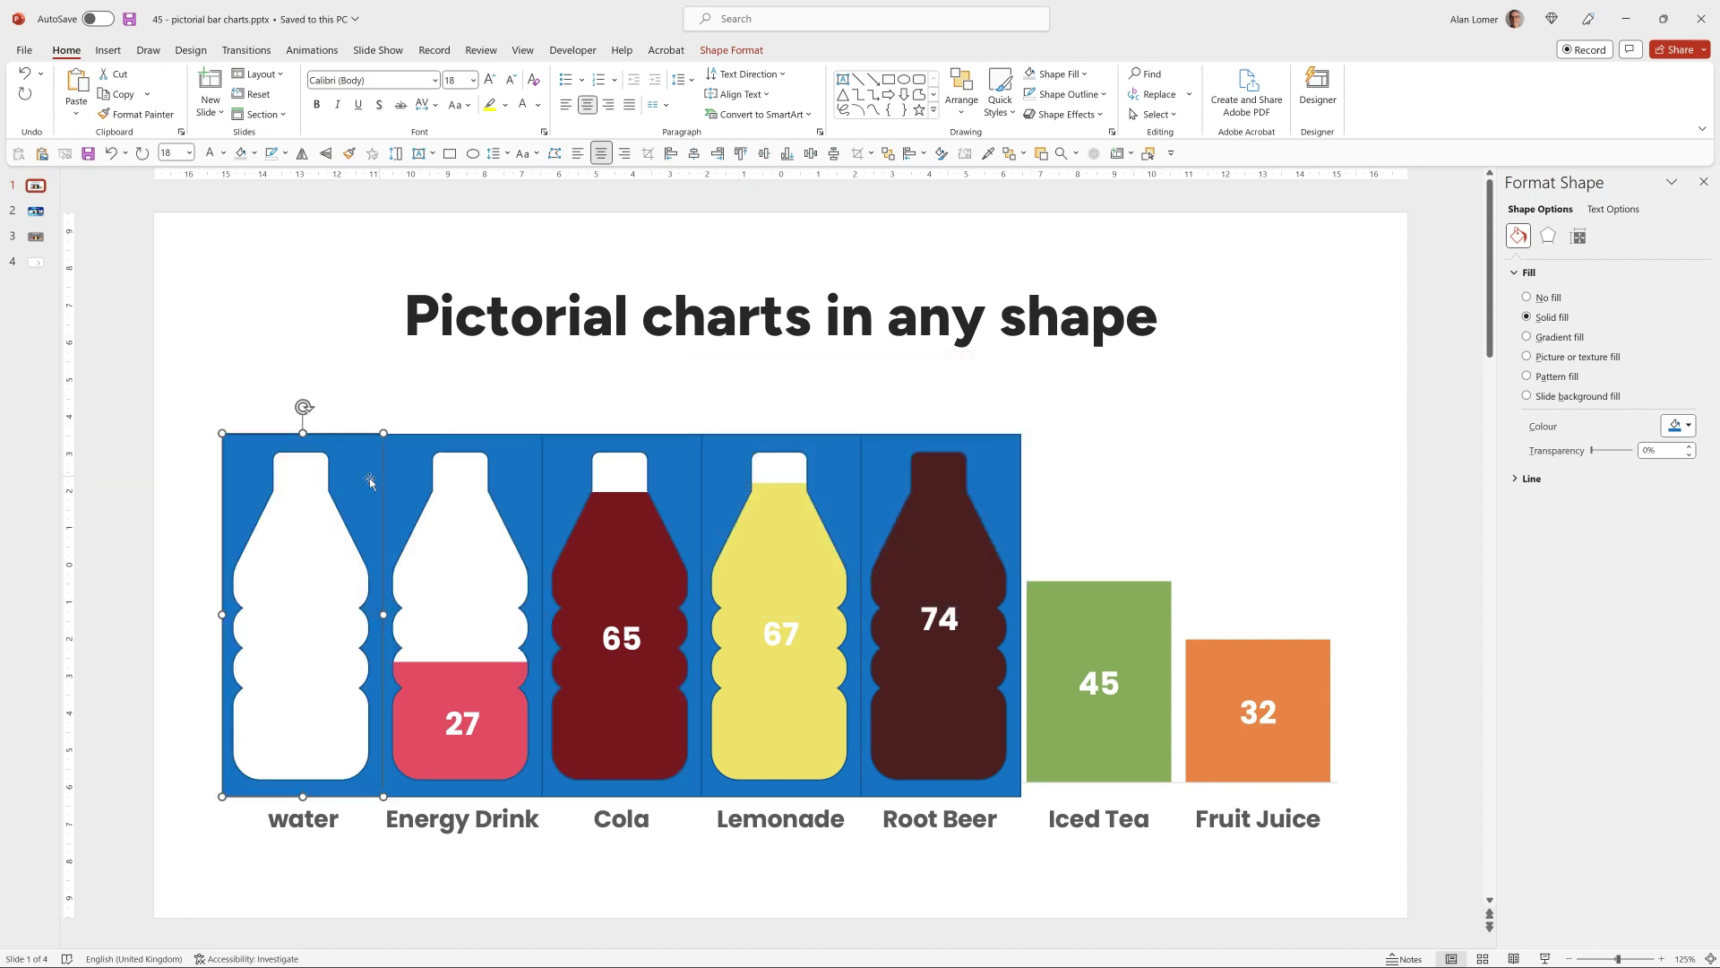
click(314, 345)
click(361, 465)
drag(361, 465, 1304, 480)
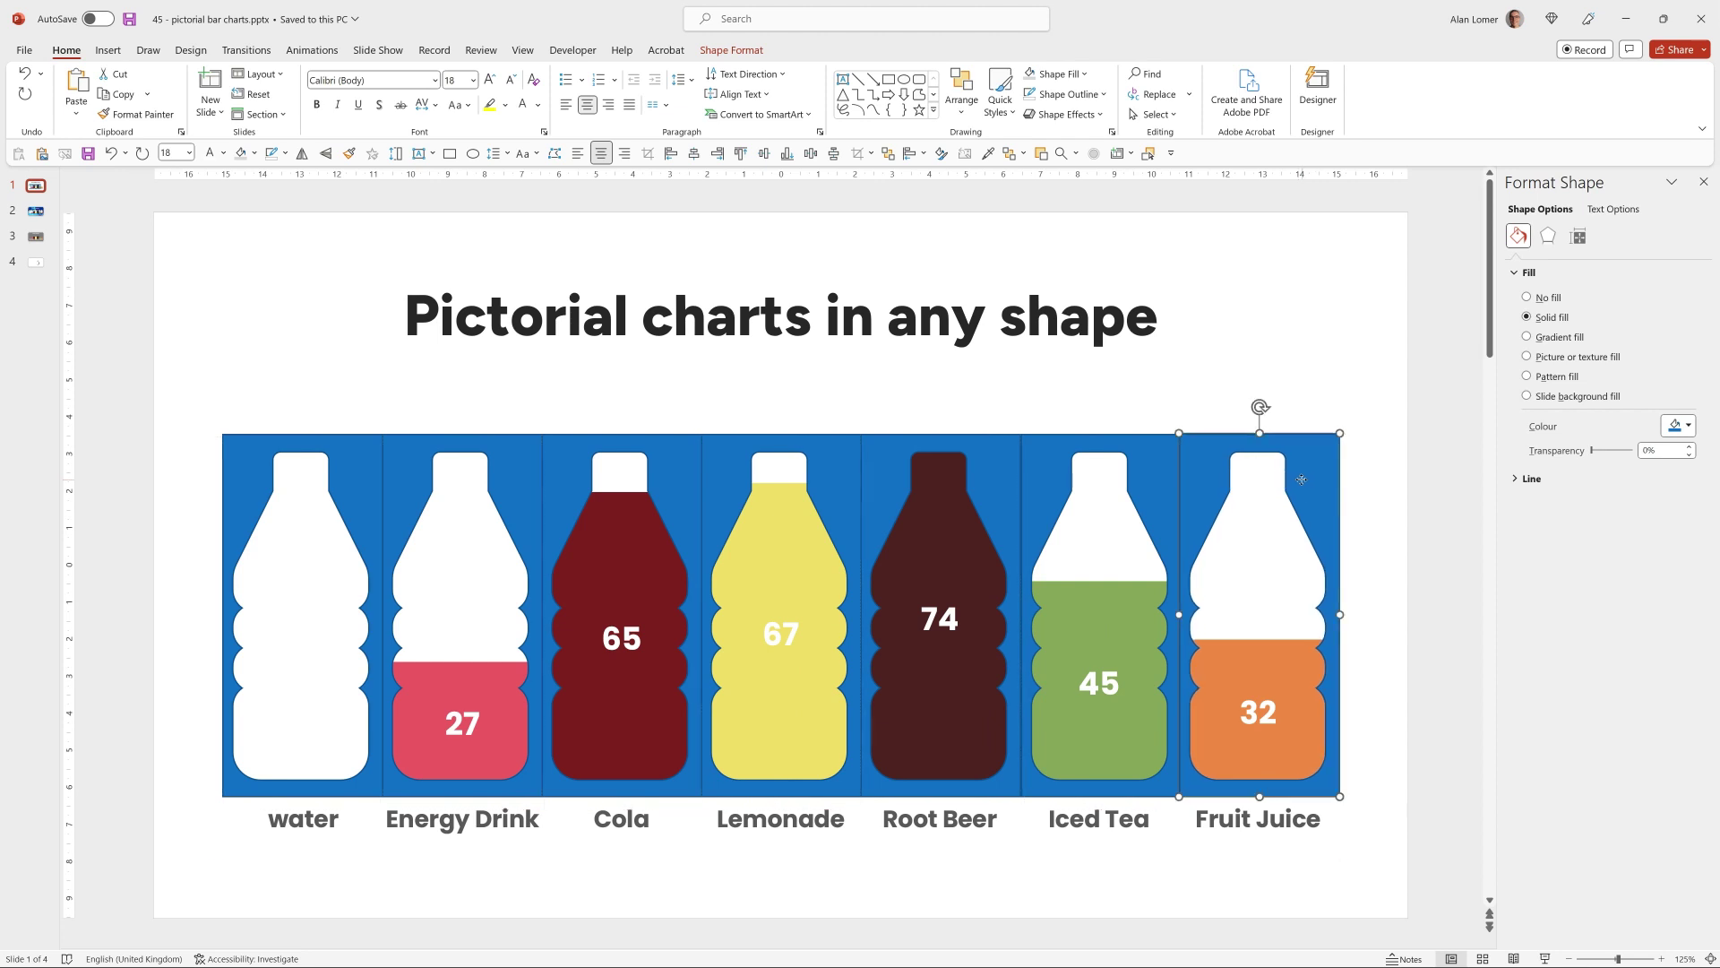
click(1356, 569)
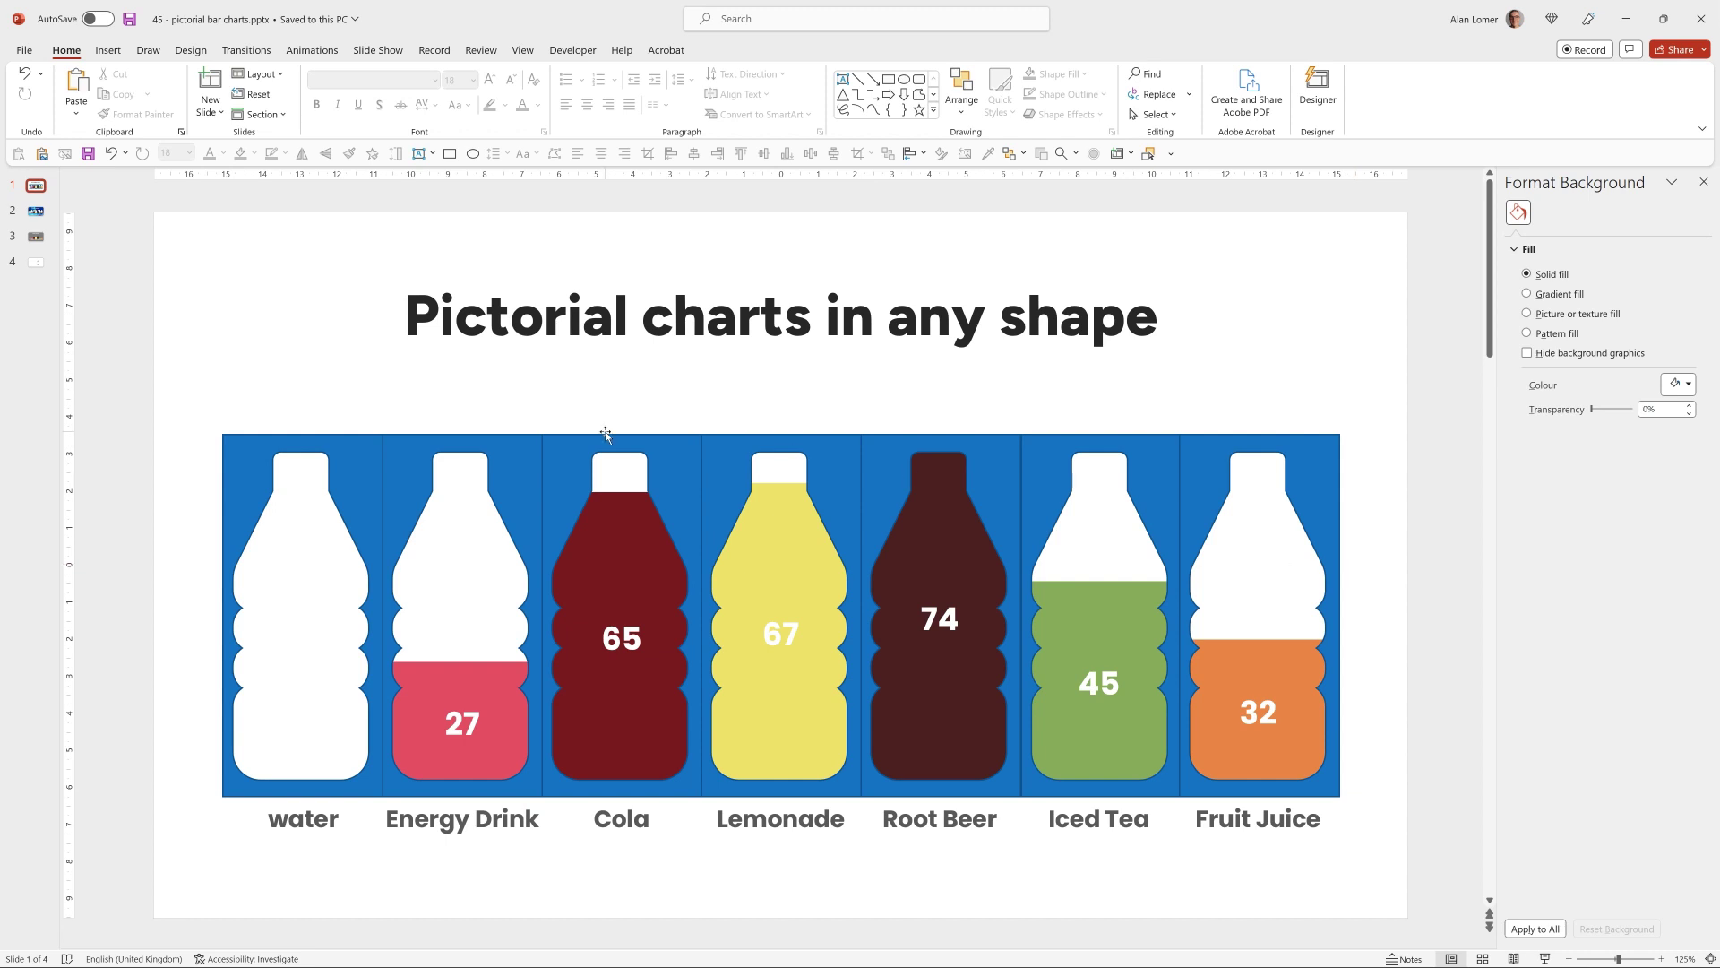
Select the cutout boxes from water to Fruit Juice and set their fill to No Fill.
click(553, 438)
shift+click(690, 460)
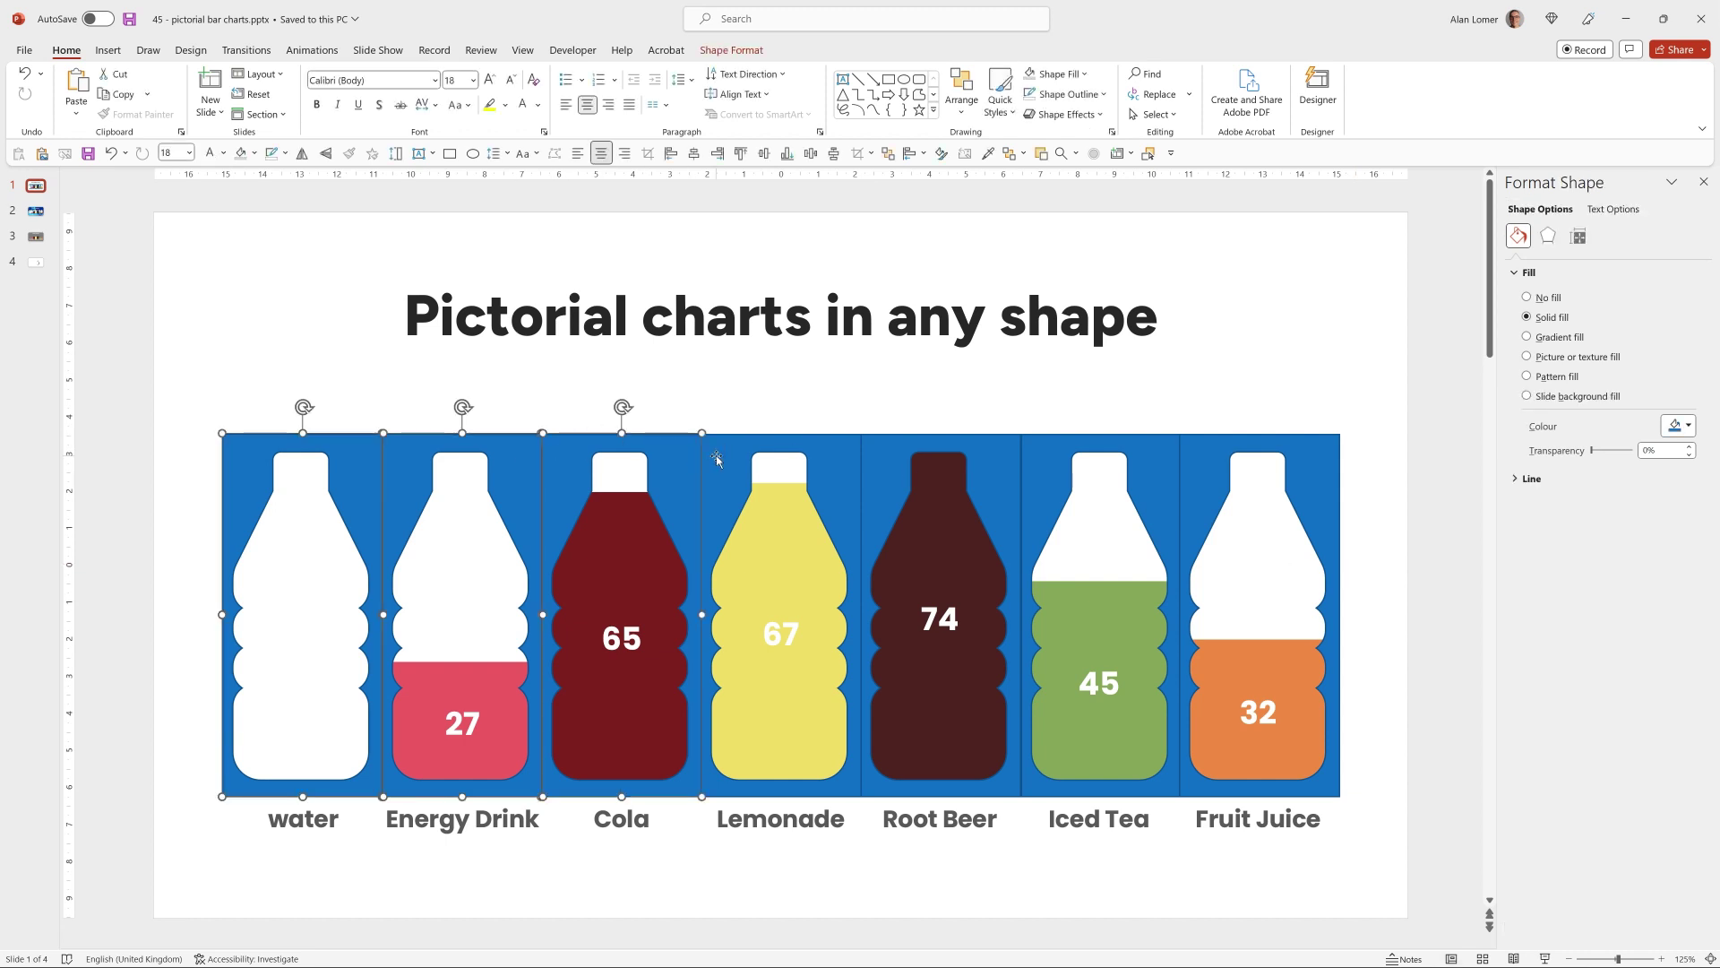
shift+click(843, 464)
shift+click(919, 457)
shift+click(1106, 455)
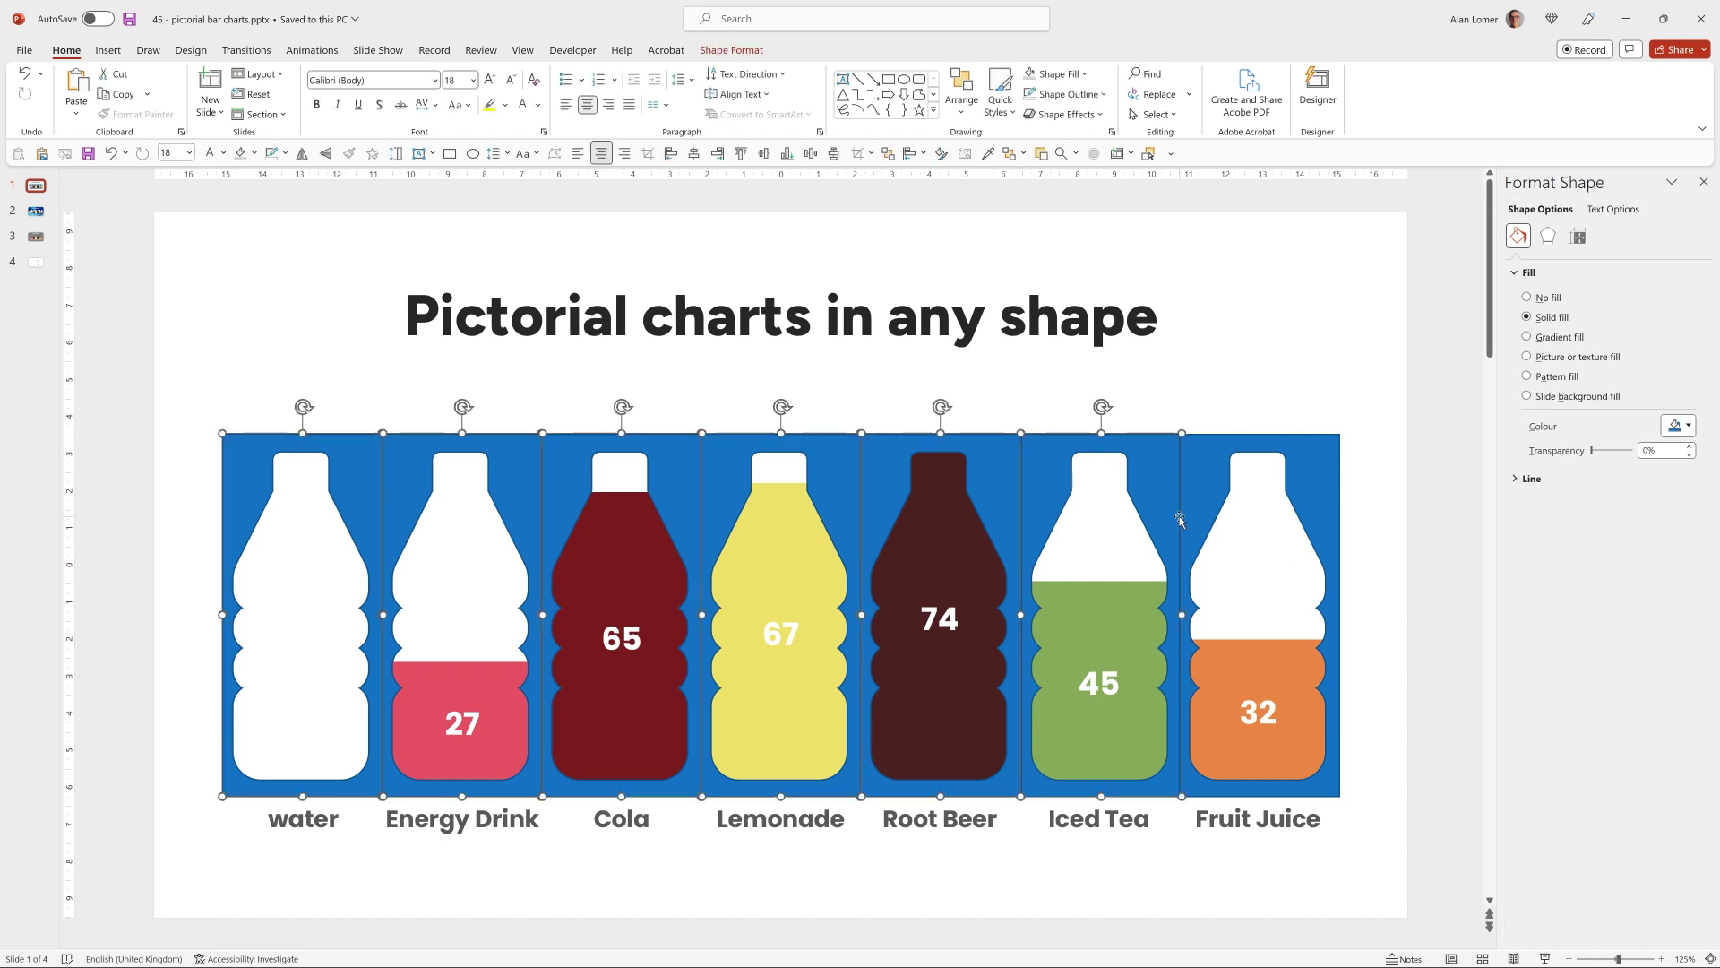
shift+click(1203, 466)
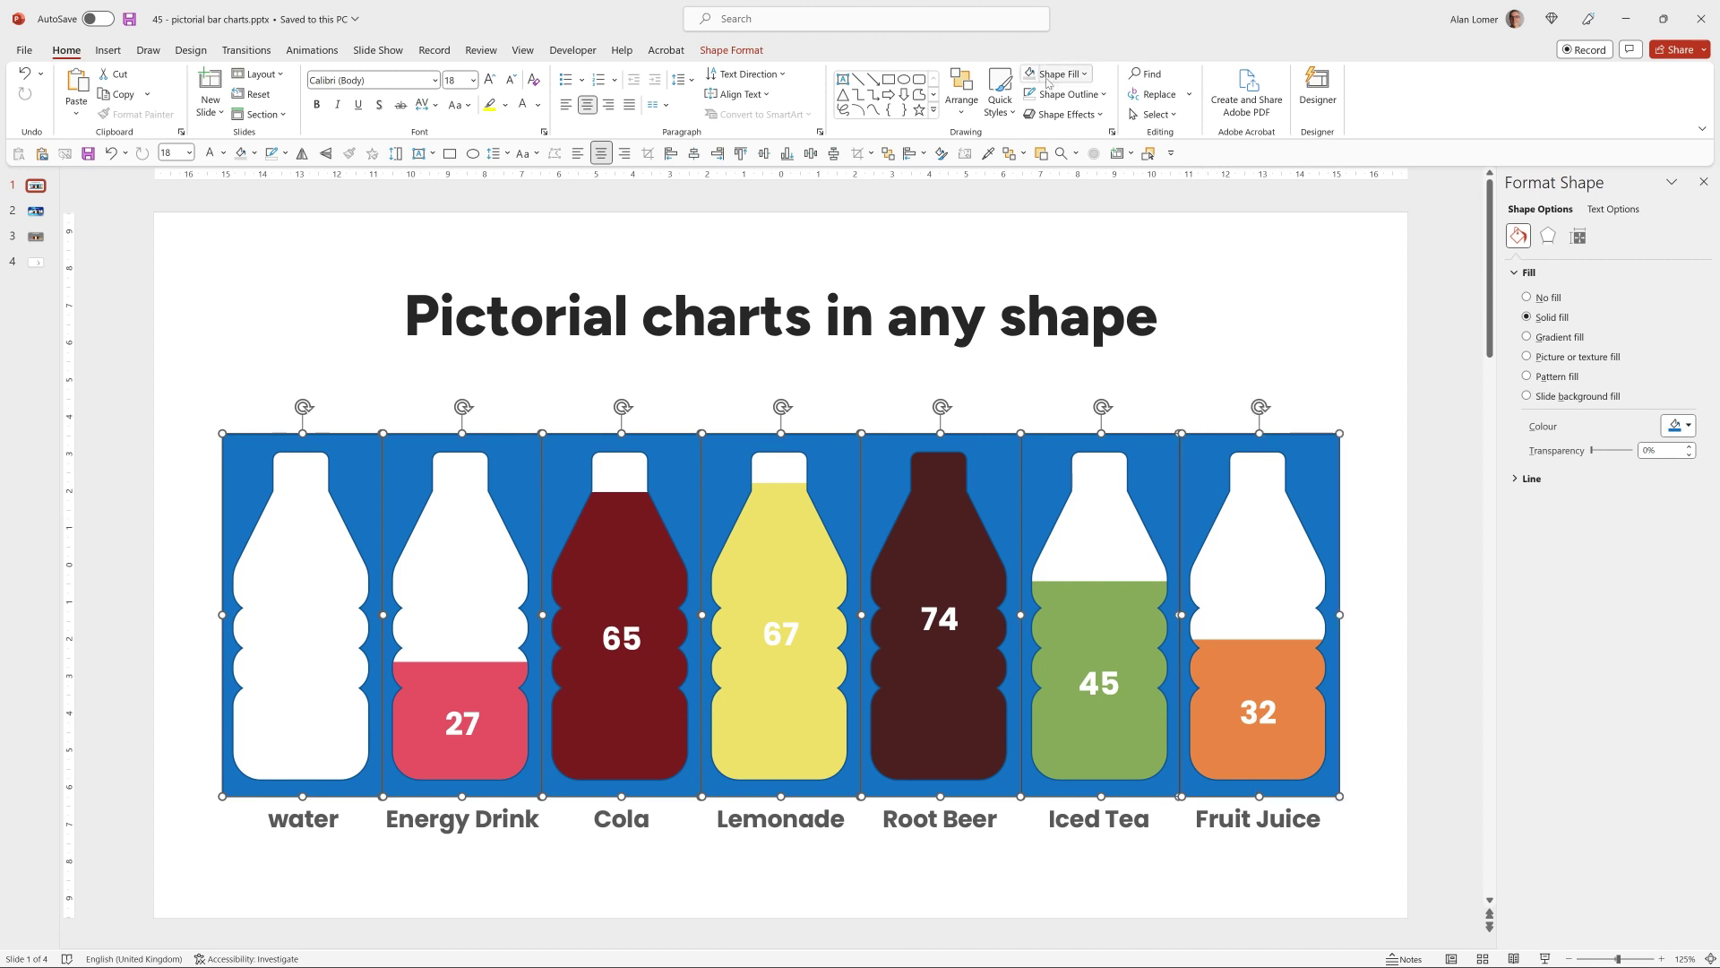
click(1073, 97)
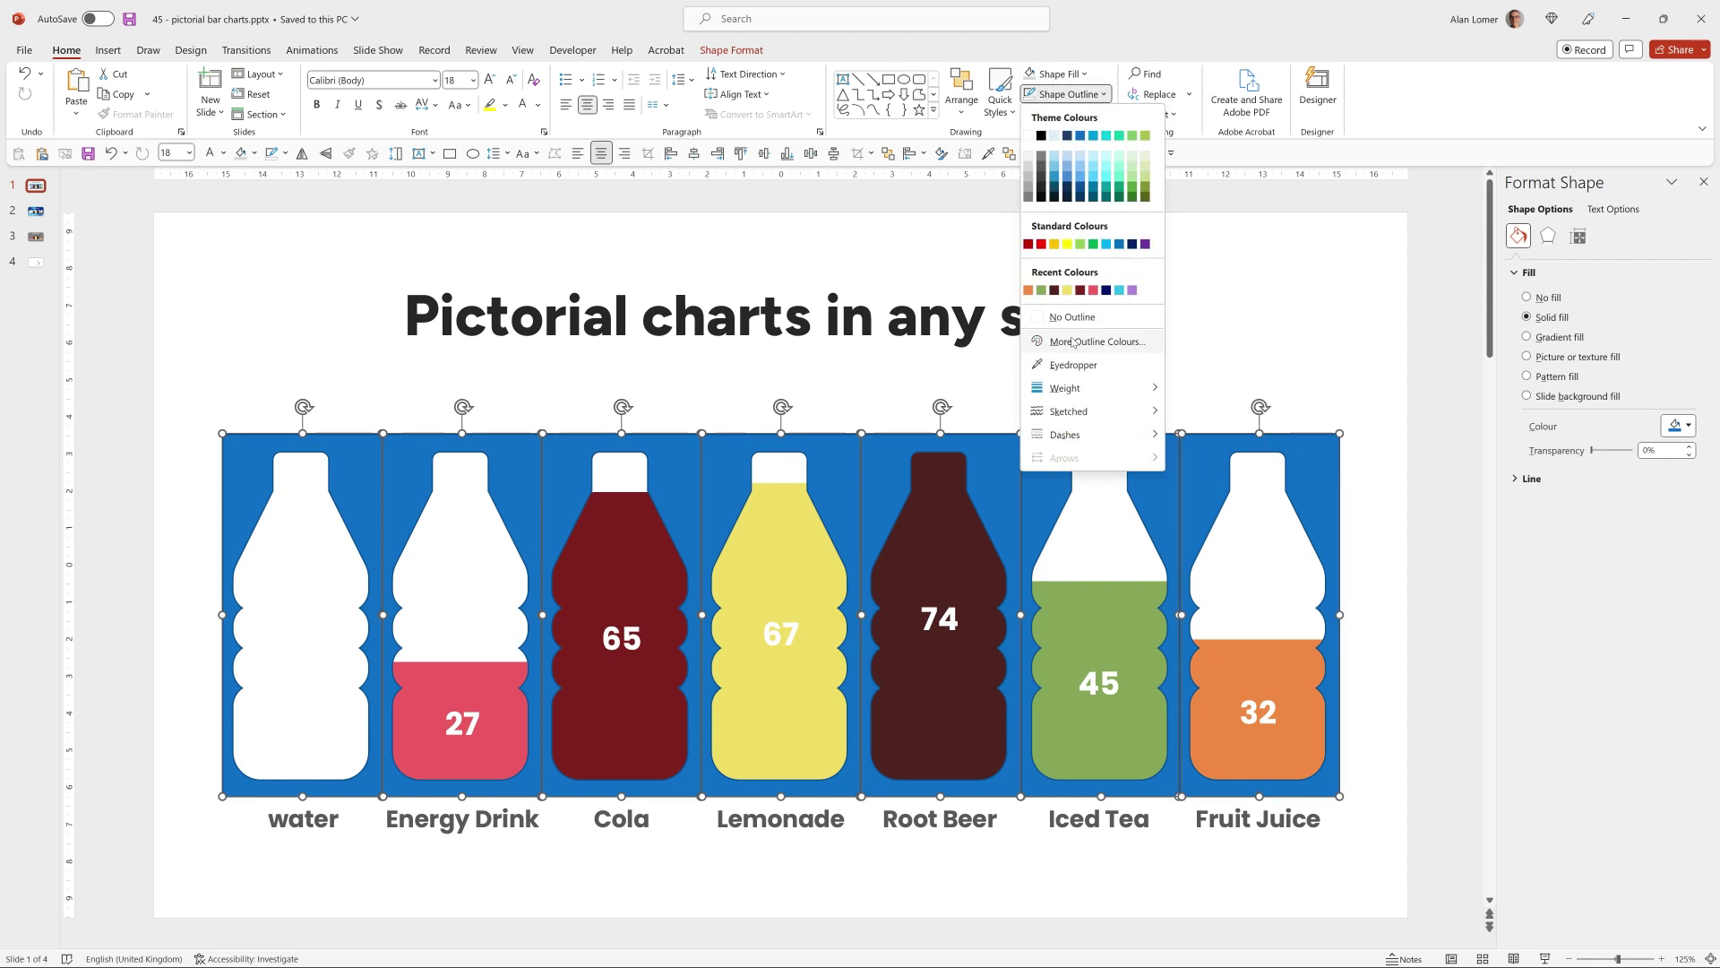
click(1068, 94)
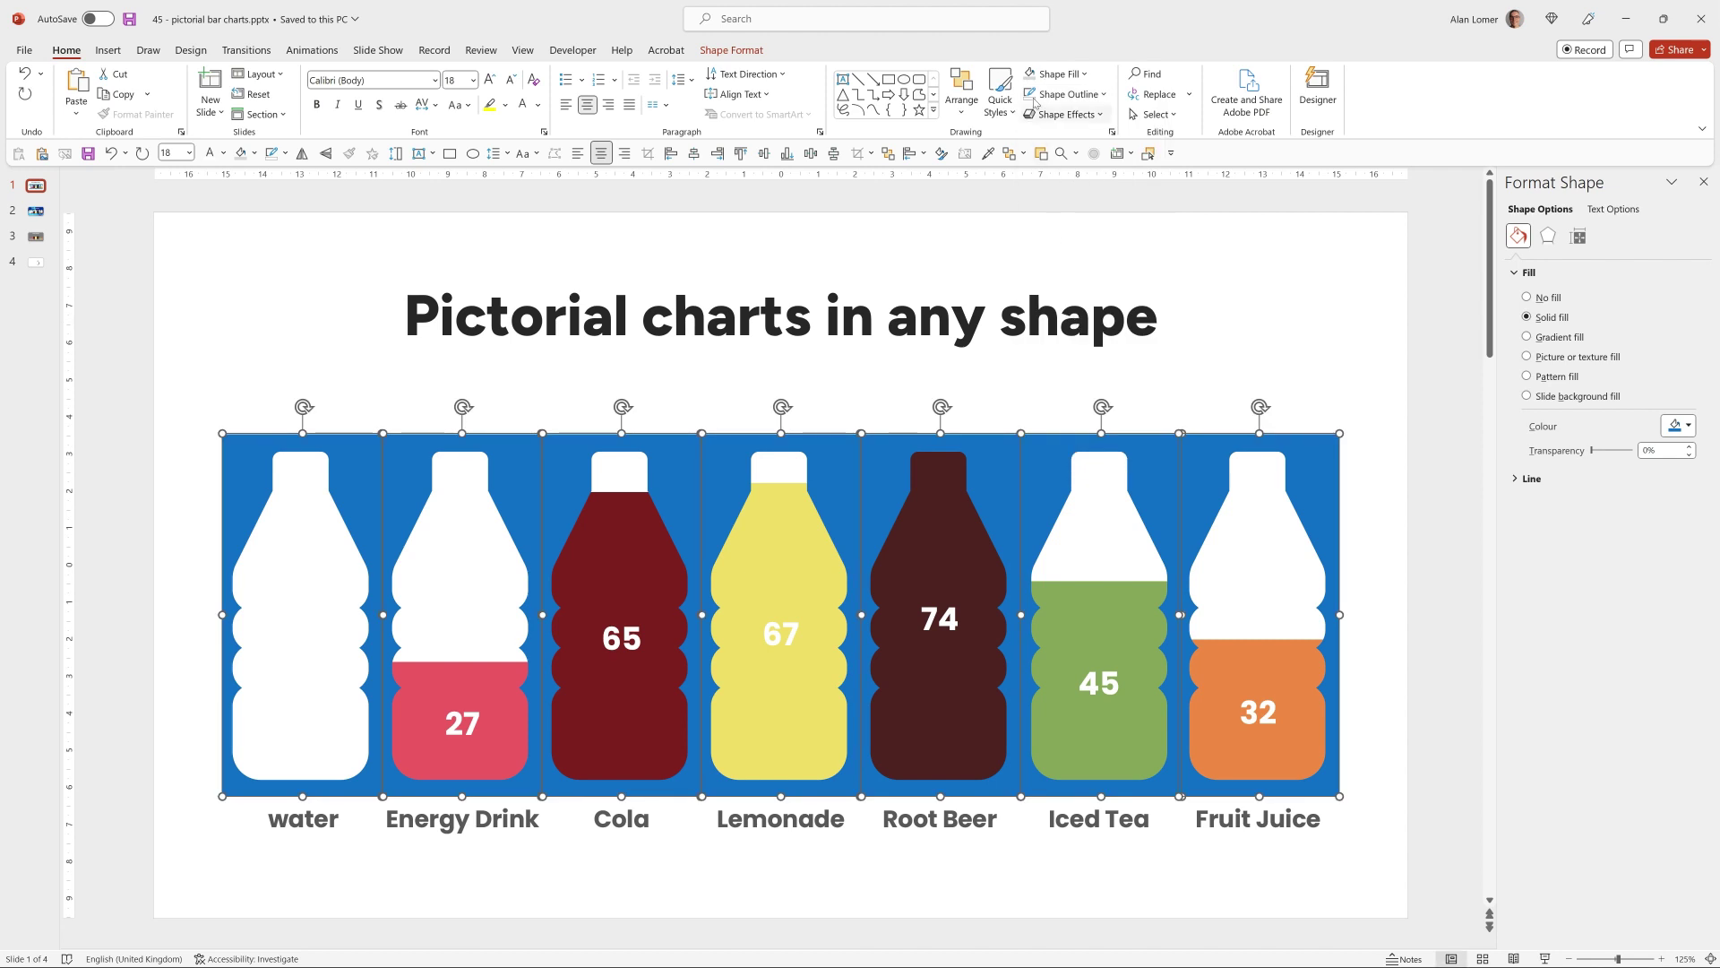
click(1060, 74)
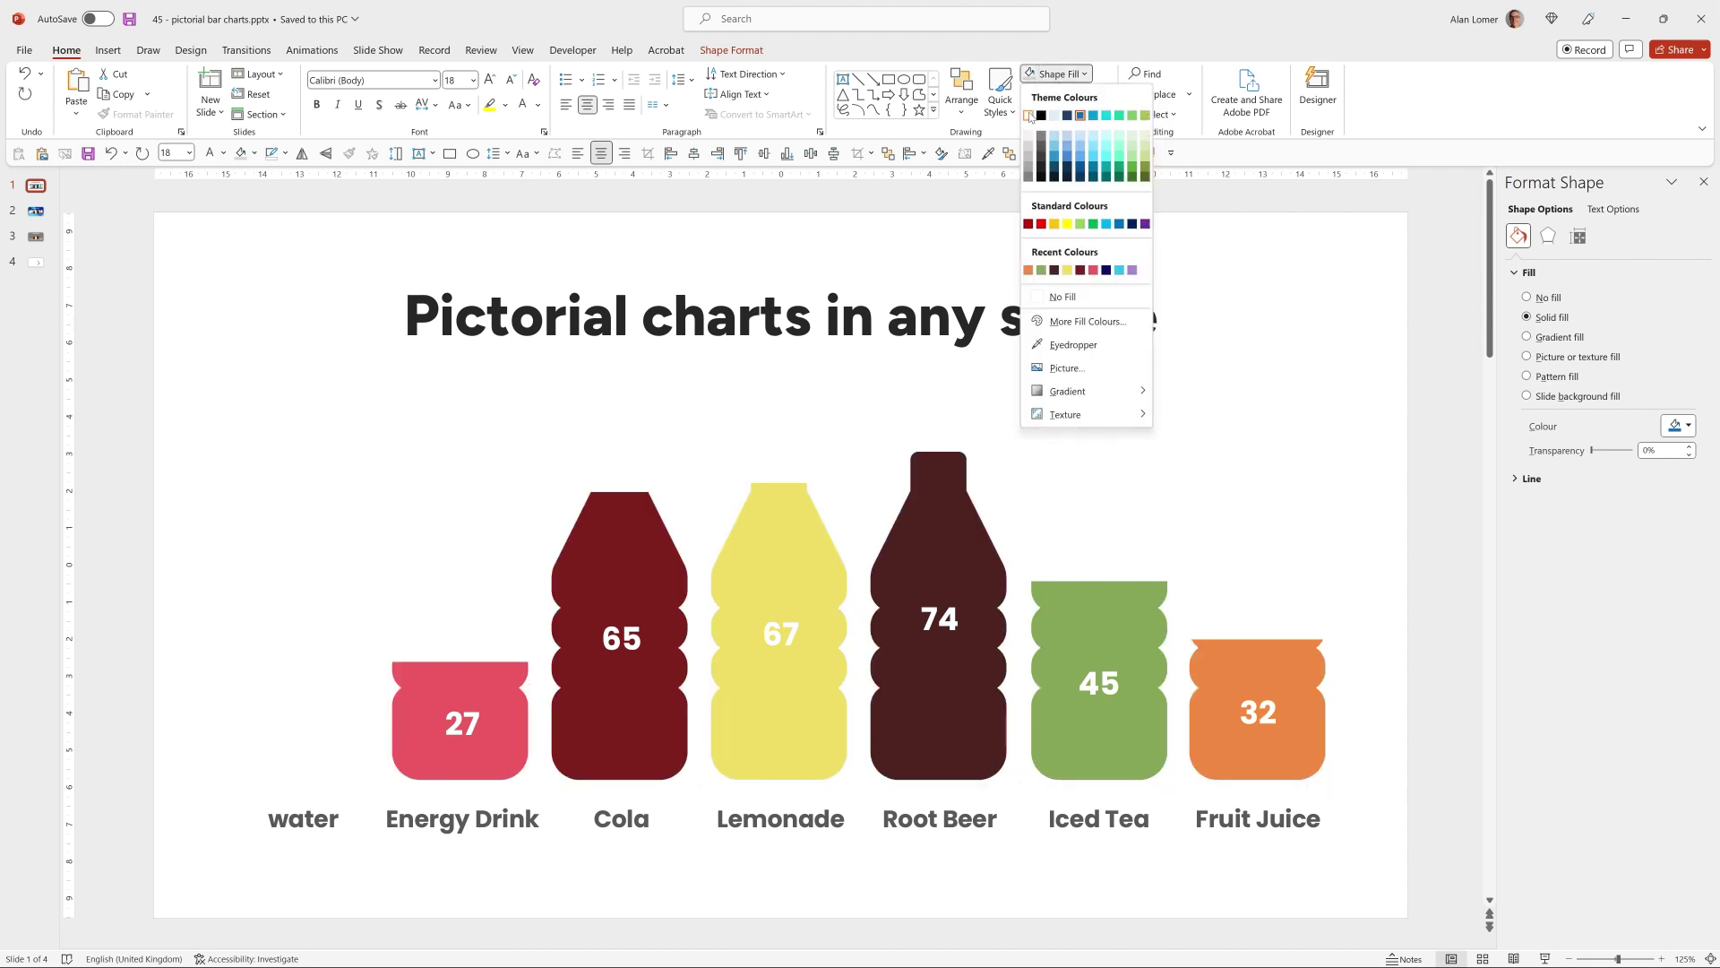
click(1055, 292)
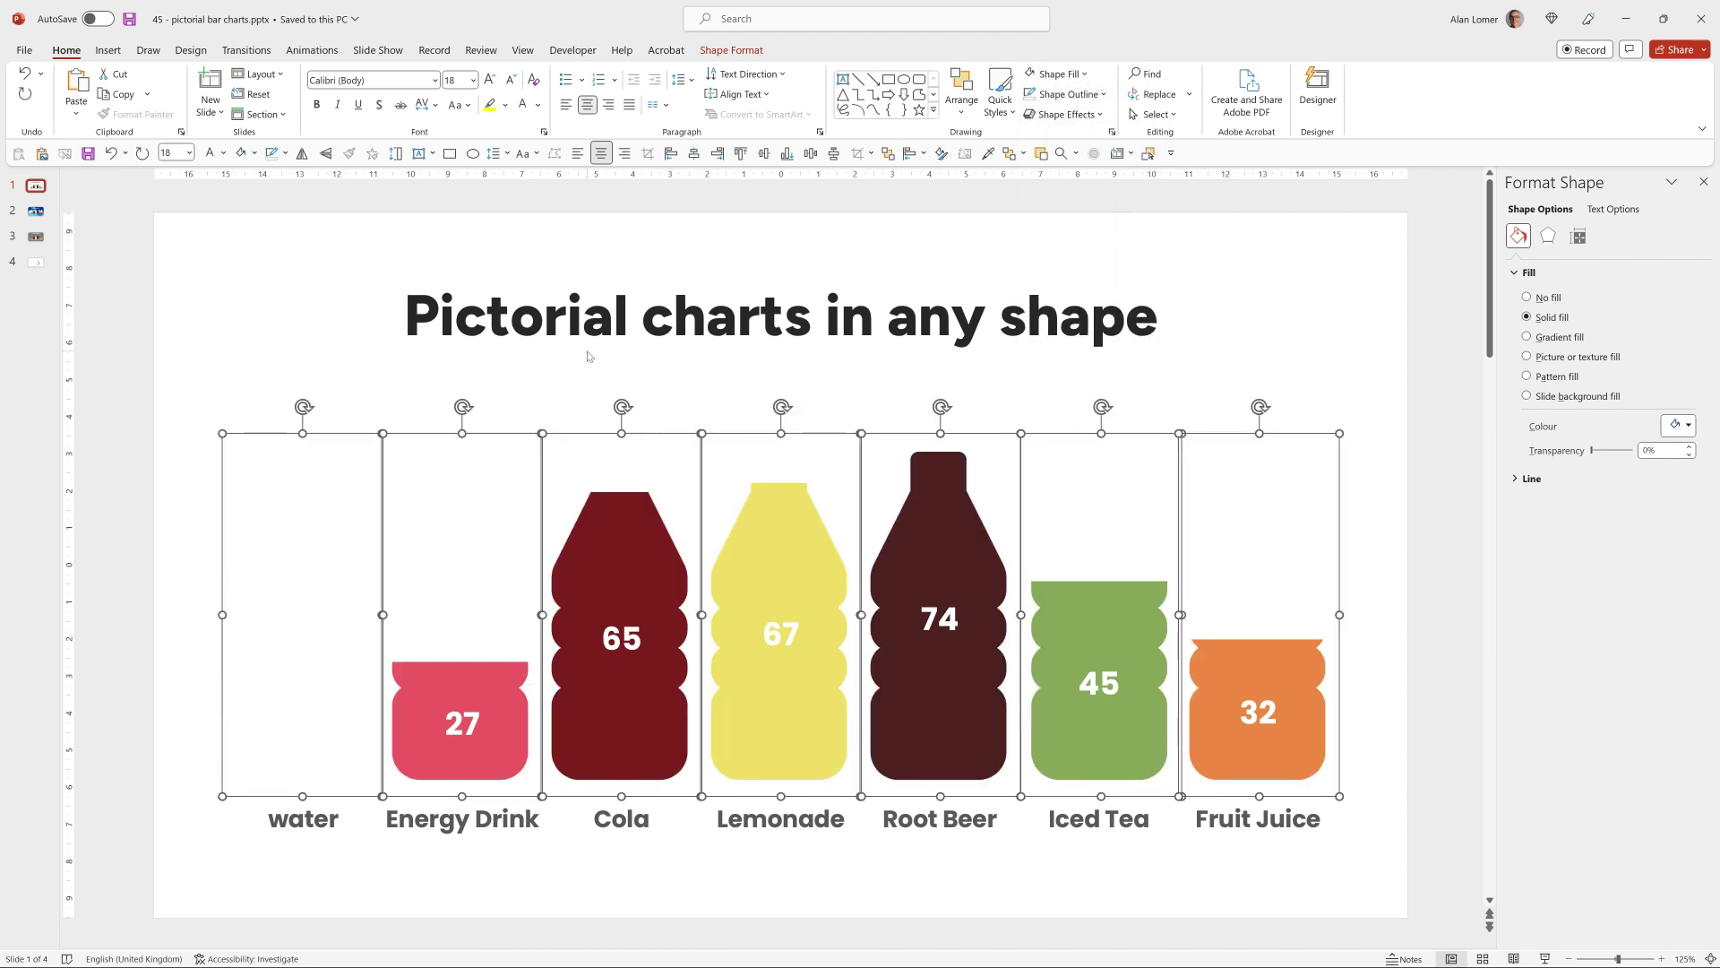
Draw a rectangle over the bottle chart with light grey fill and no outline.
click(121, 555)
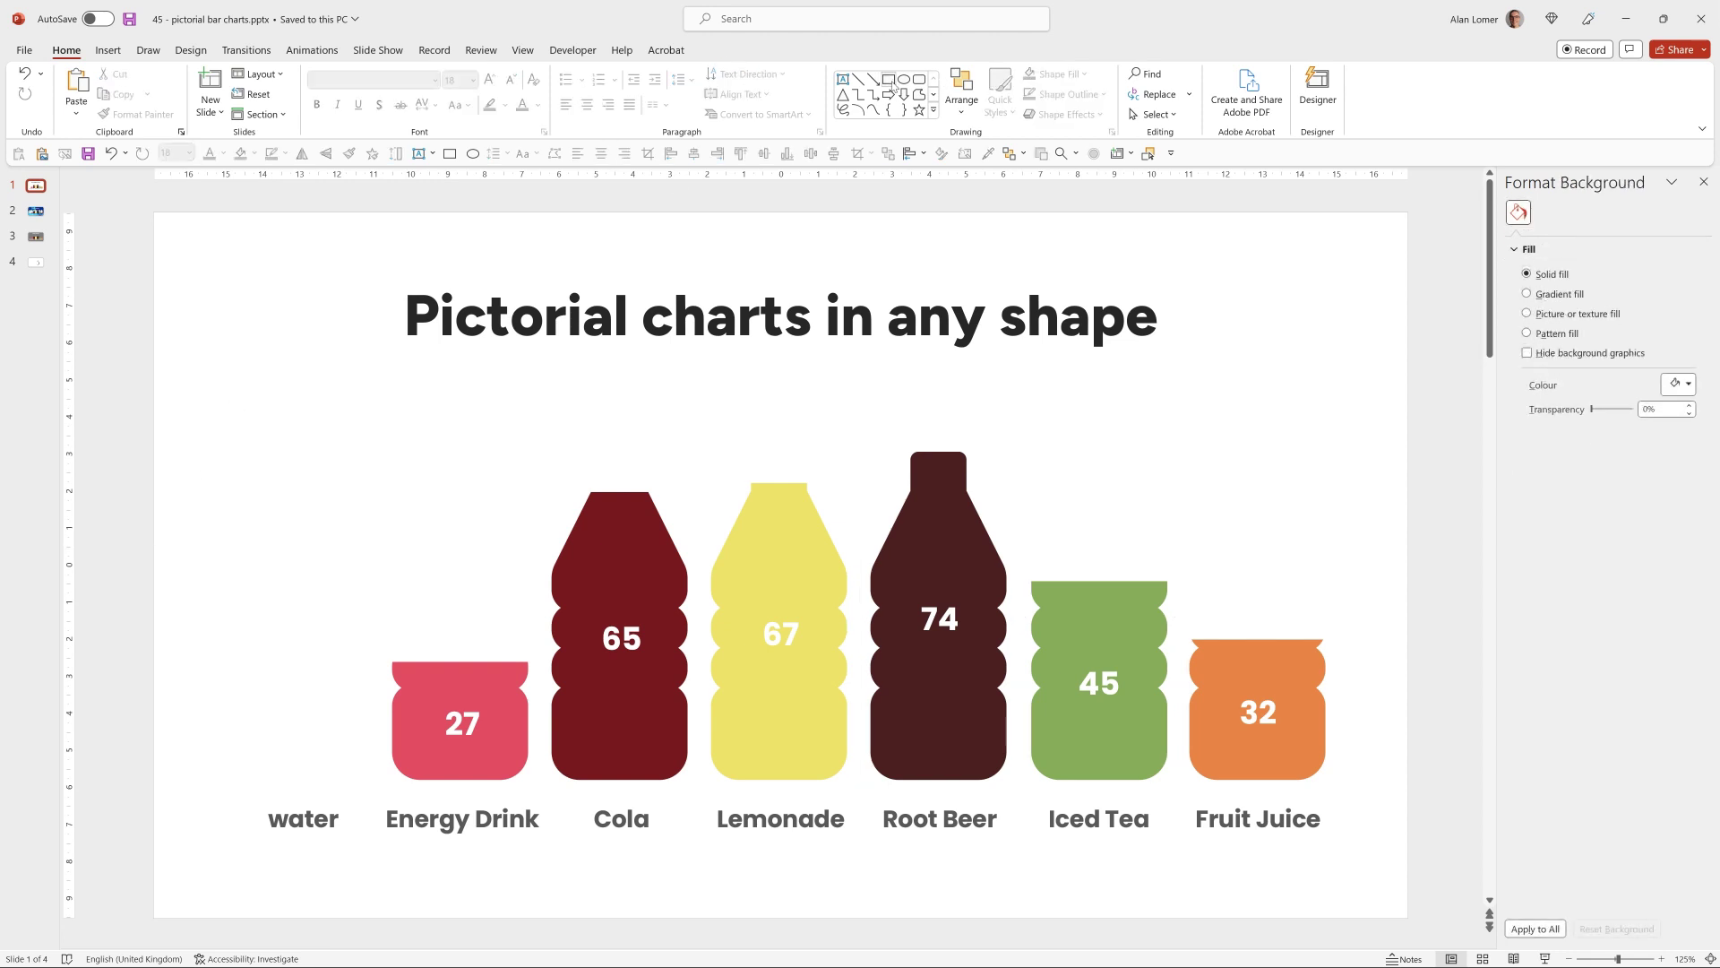
click(888, 79)
drag(257, 801, 1345, 380)
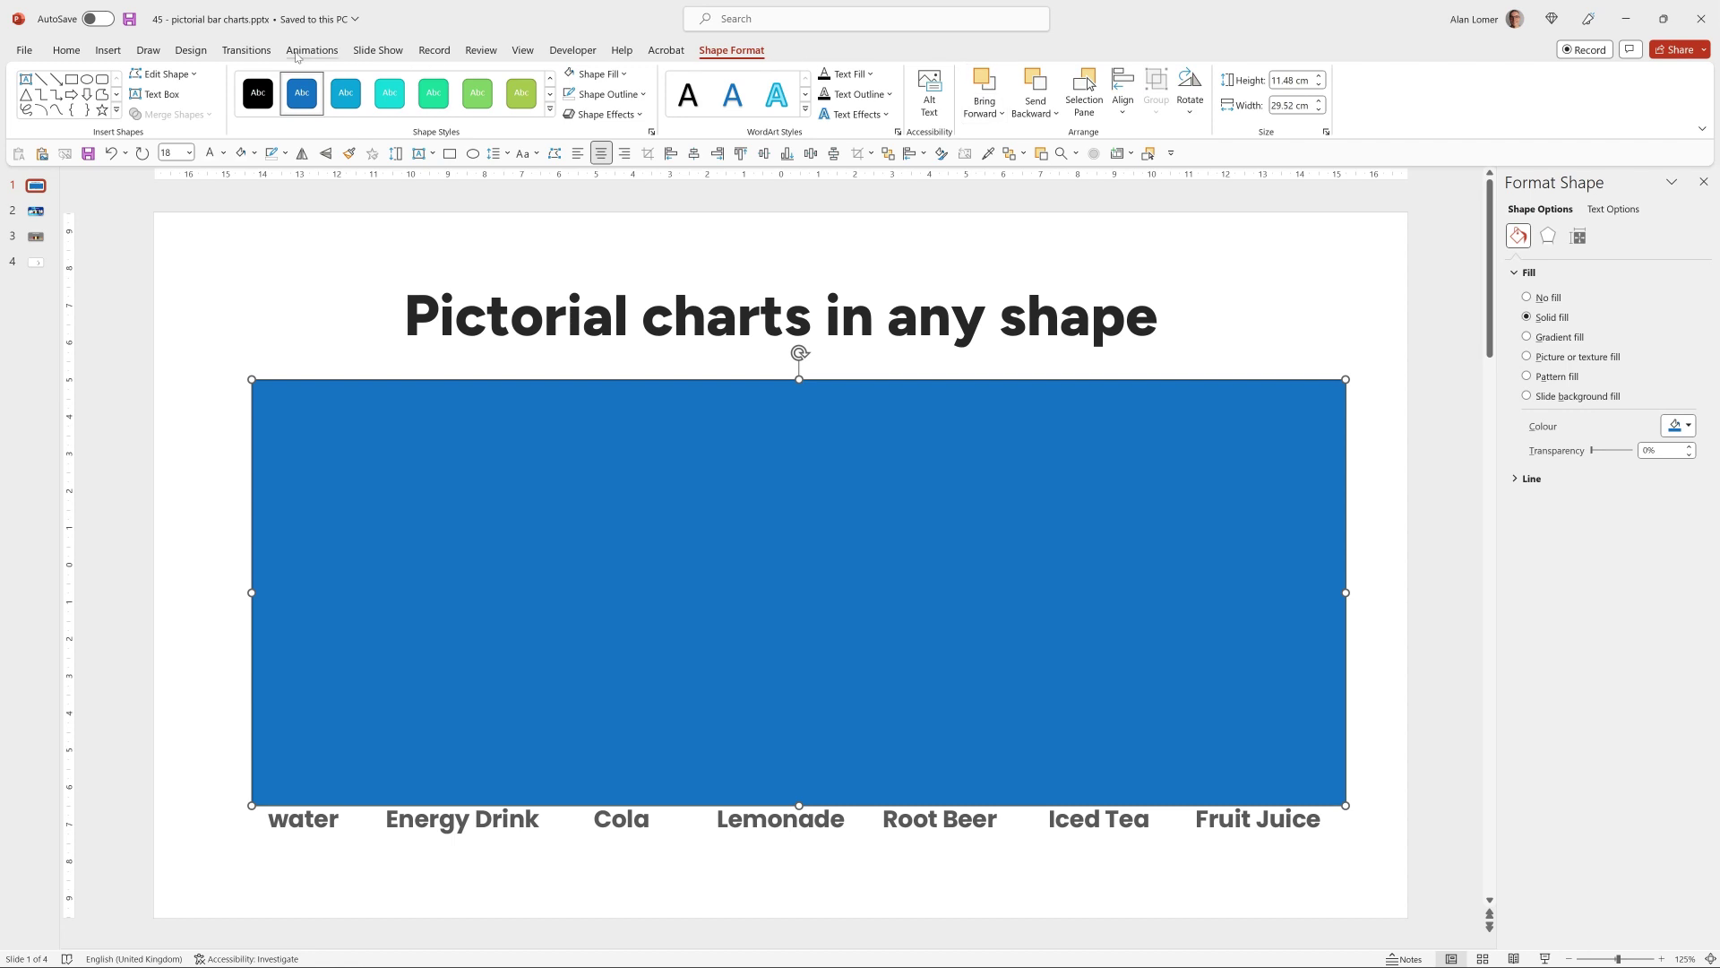
click(67, 51)
click(1061, 73)
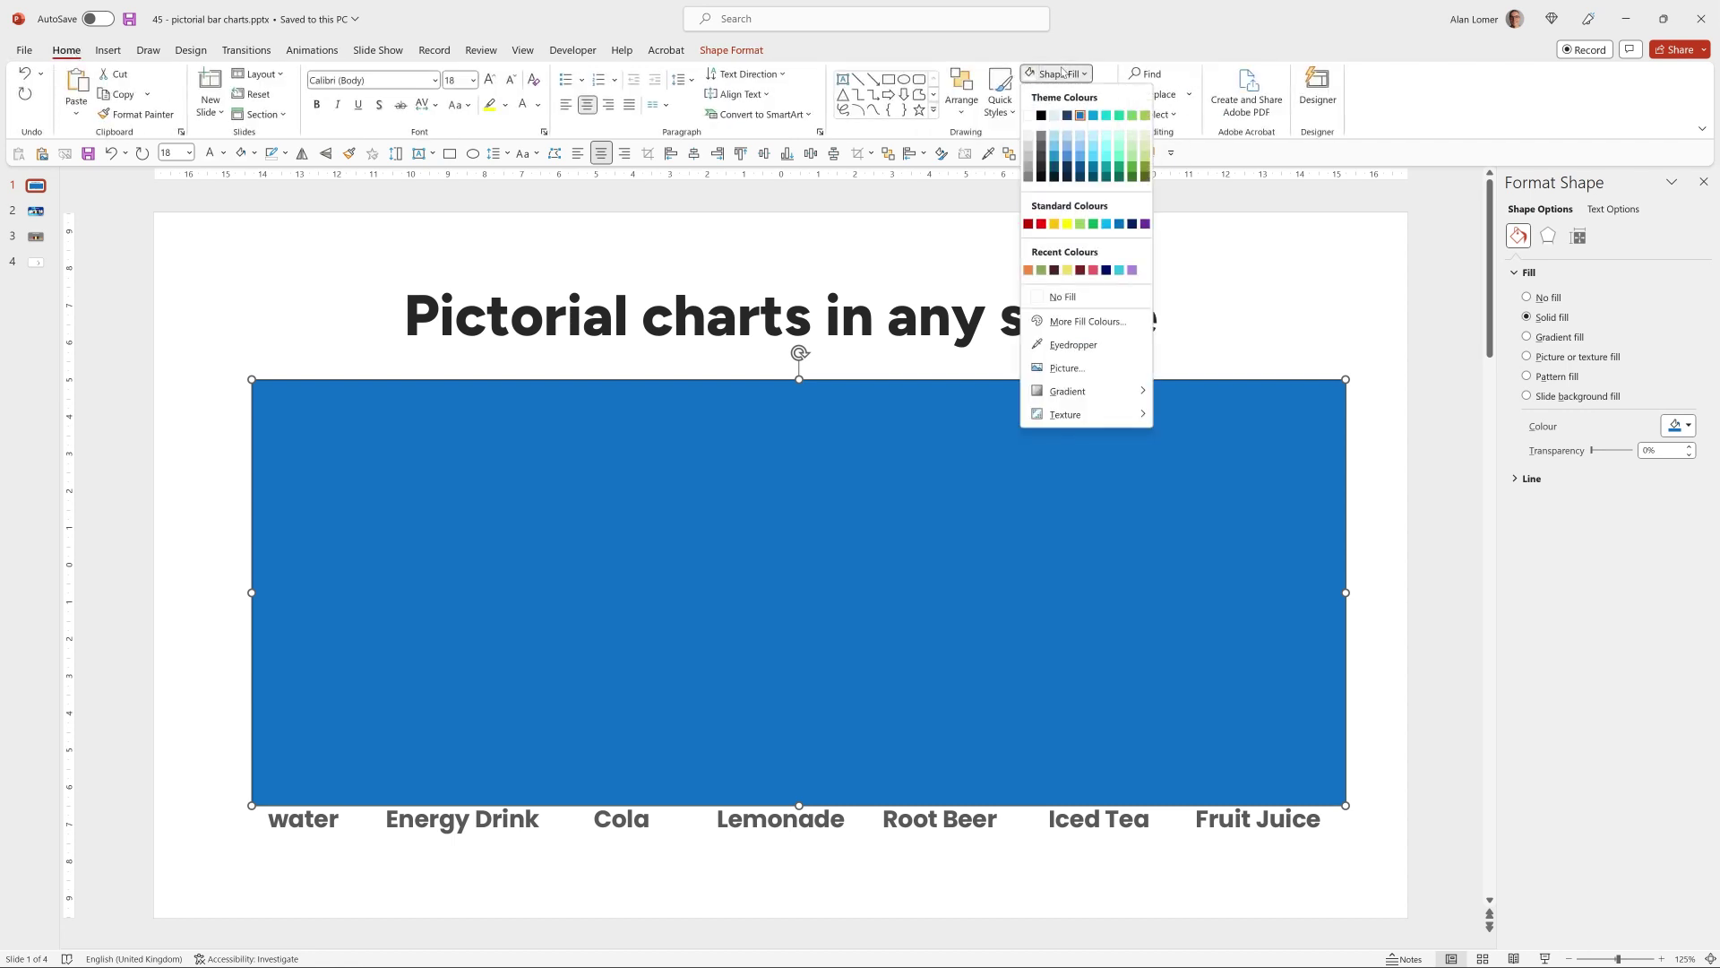
click(1030, 161)
click(1063, 94)
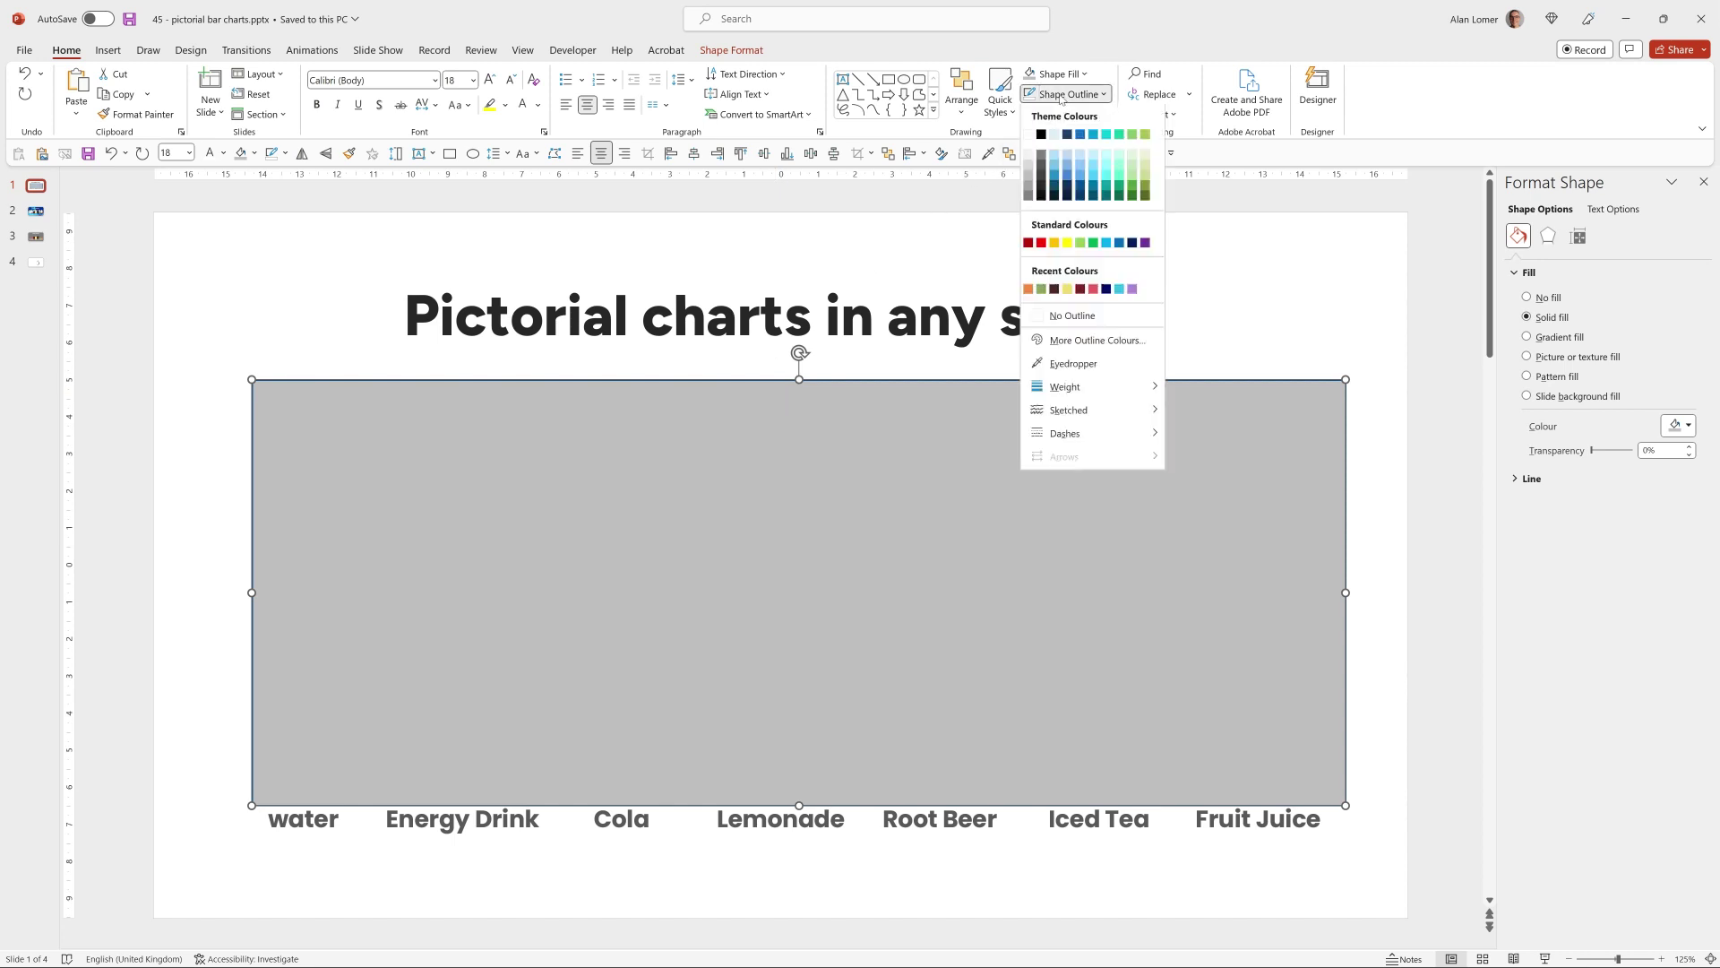
click(1066, 315)
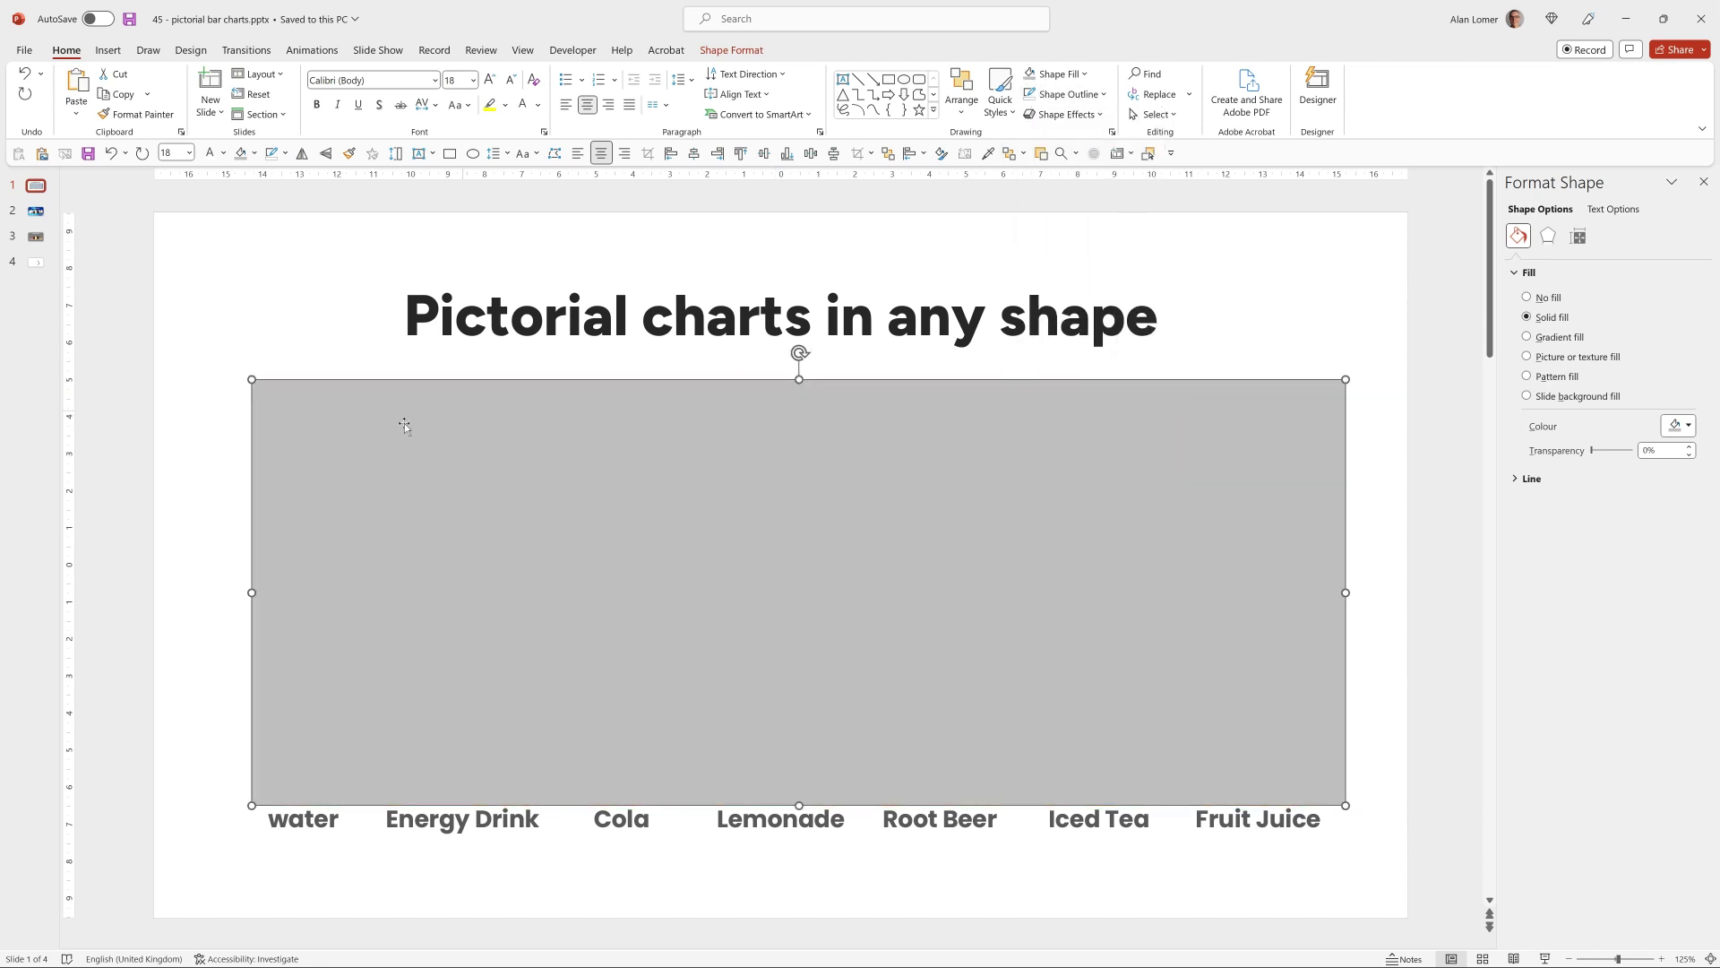
Send the grey rectangle behind the chart and adjust its left and bottom edges.
right_click(297, 389)
click(344, 623)
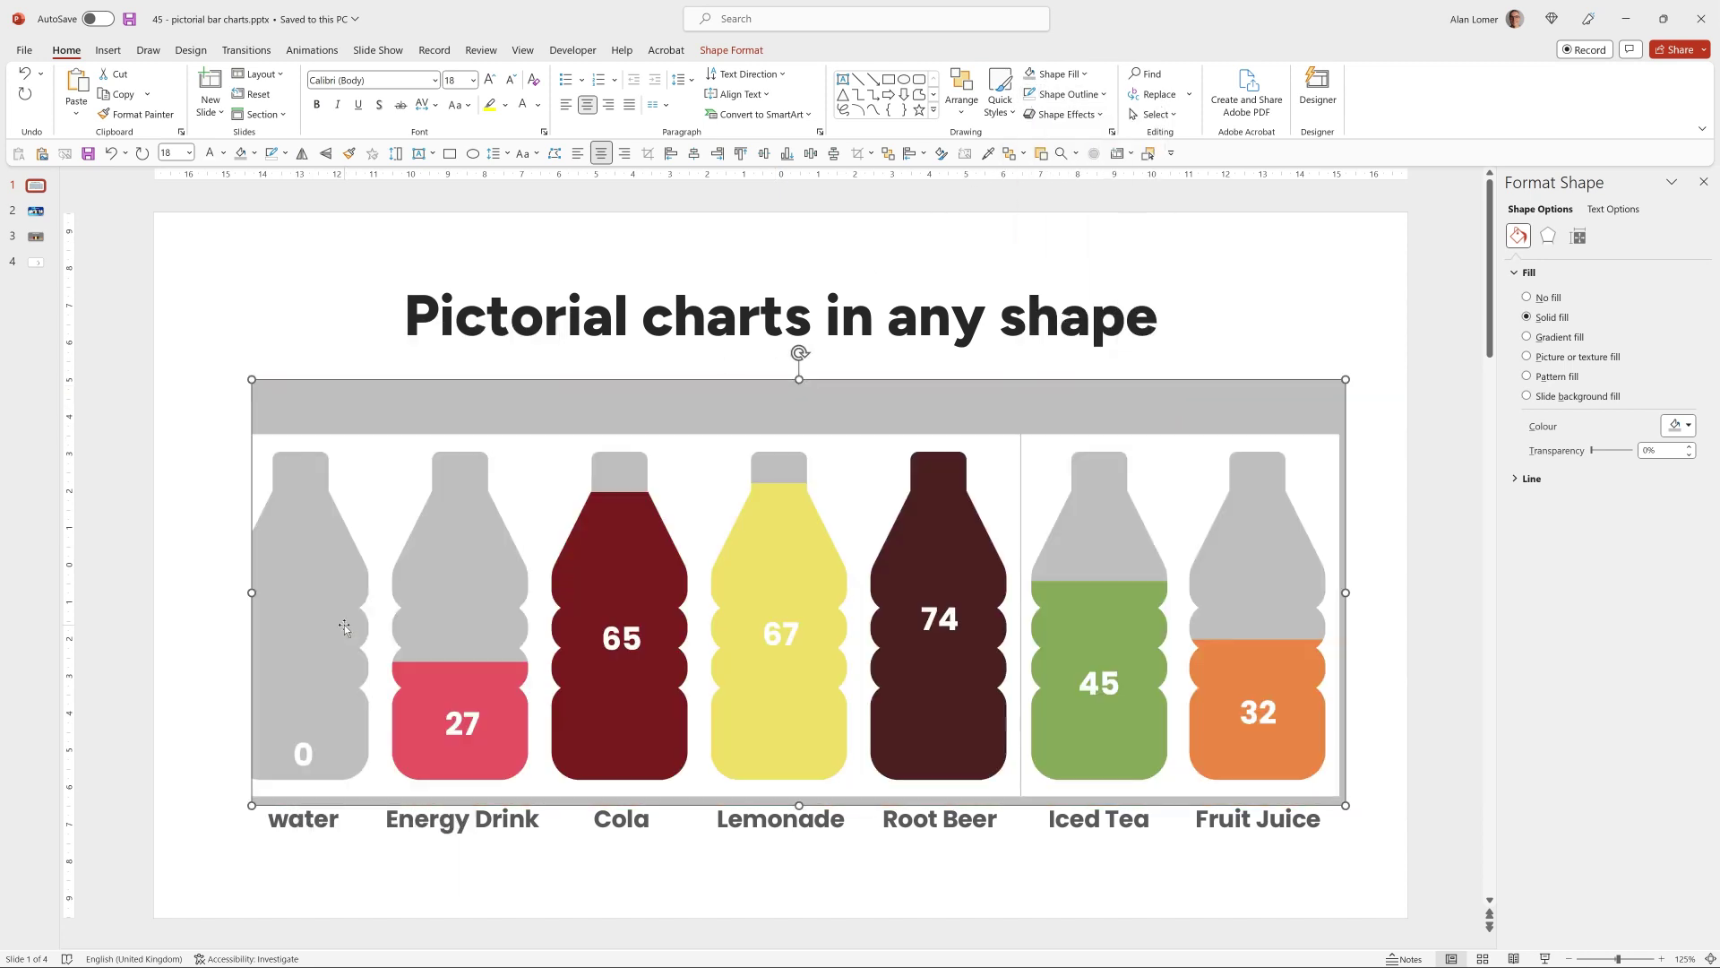
drag(251, 593, 230, 592)
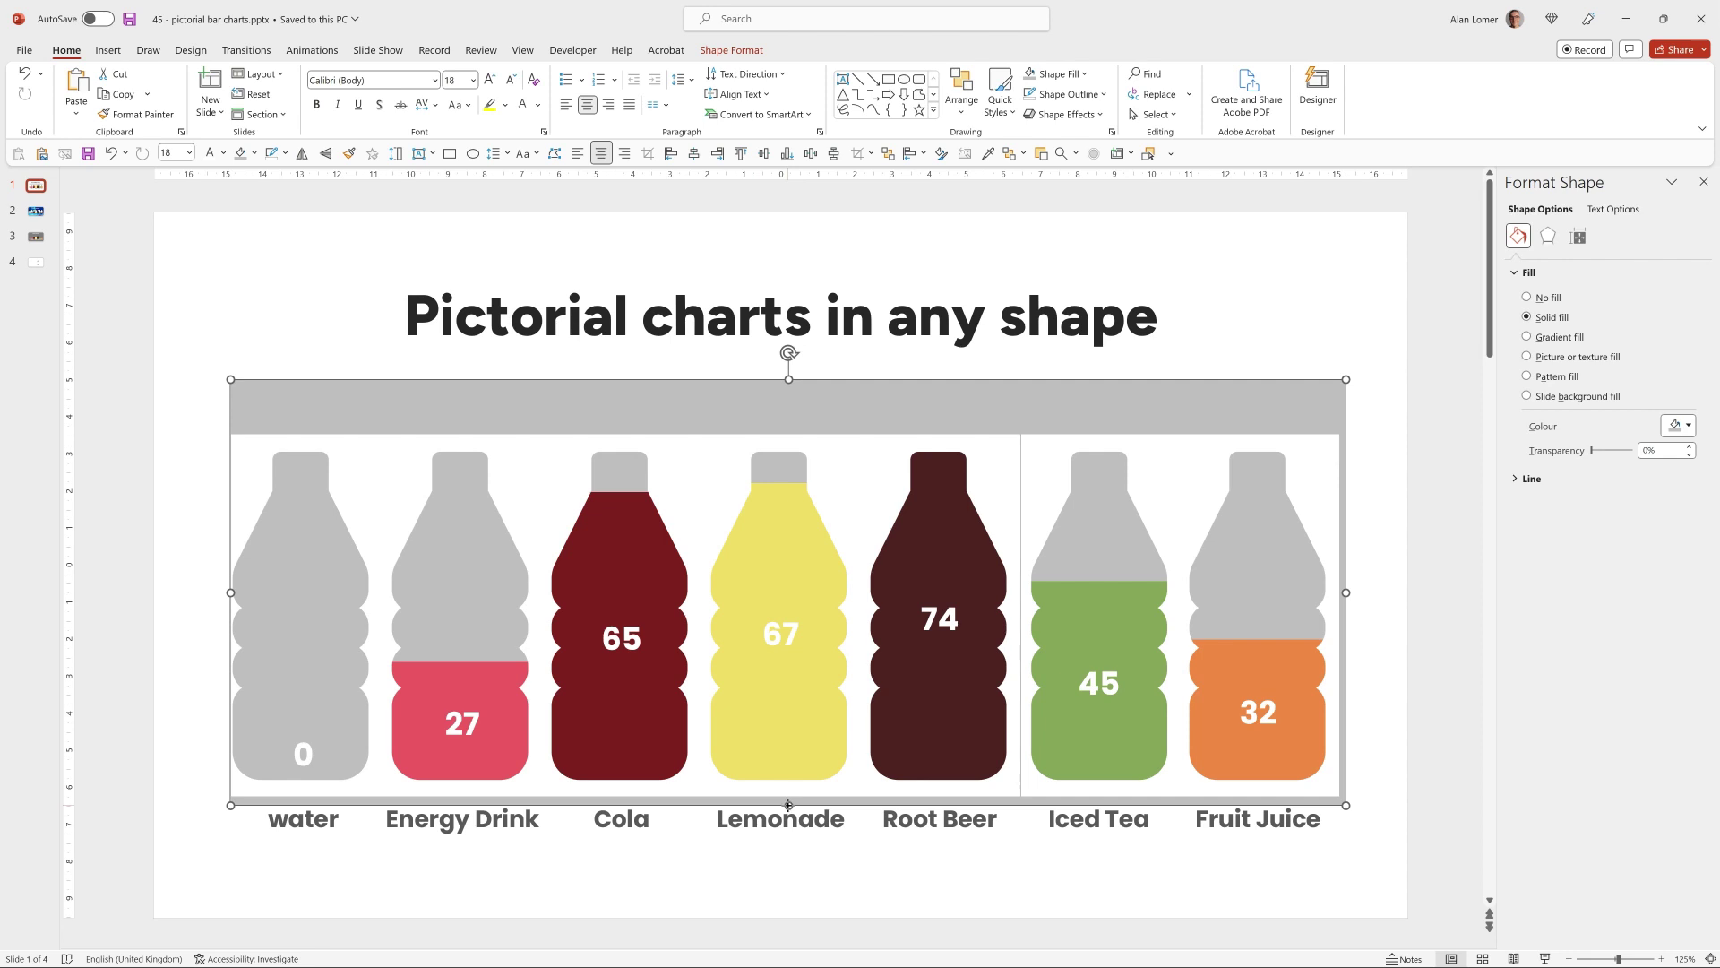
drag(788, 804, 788, 796)
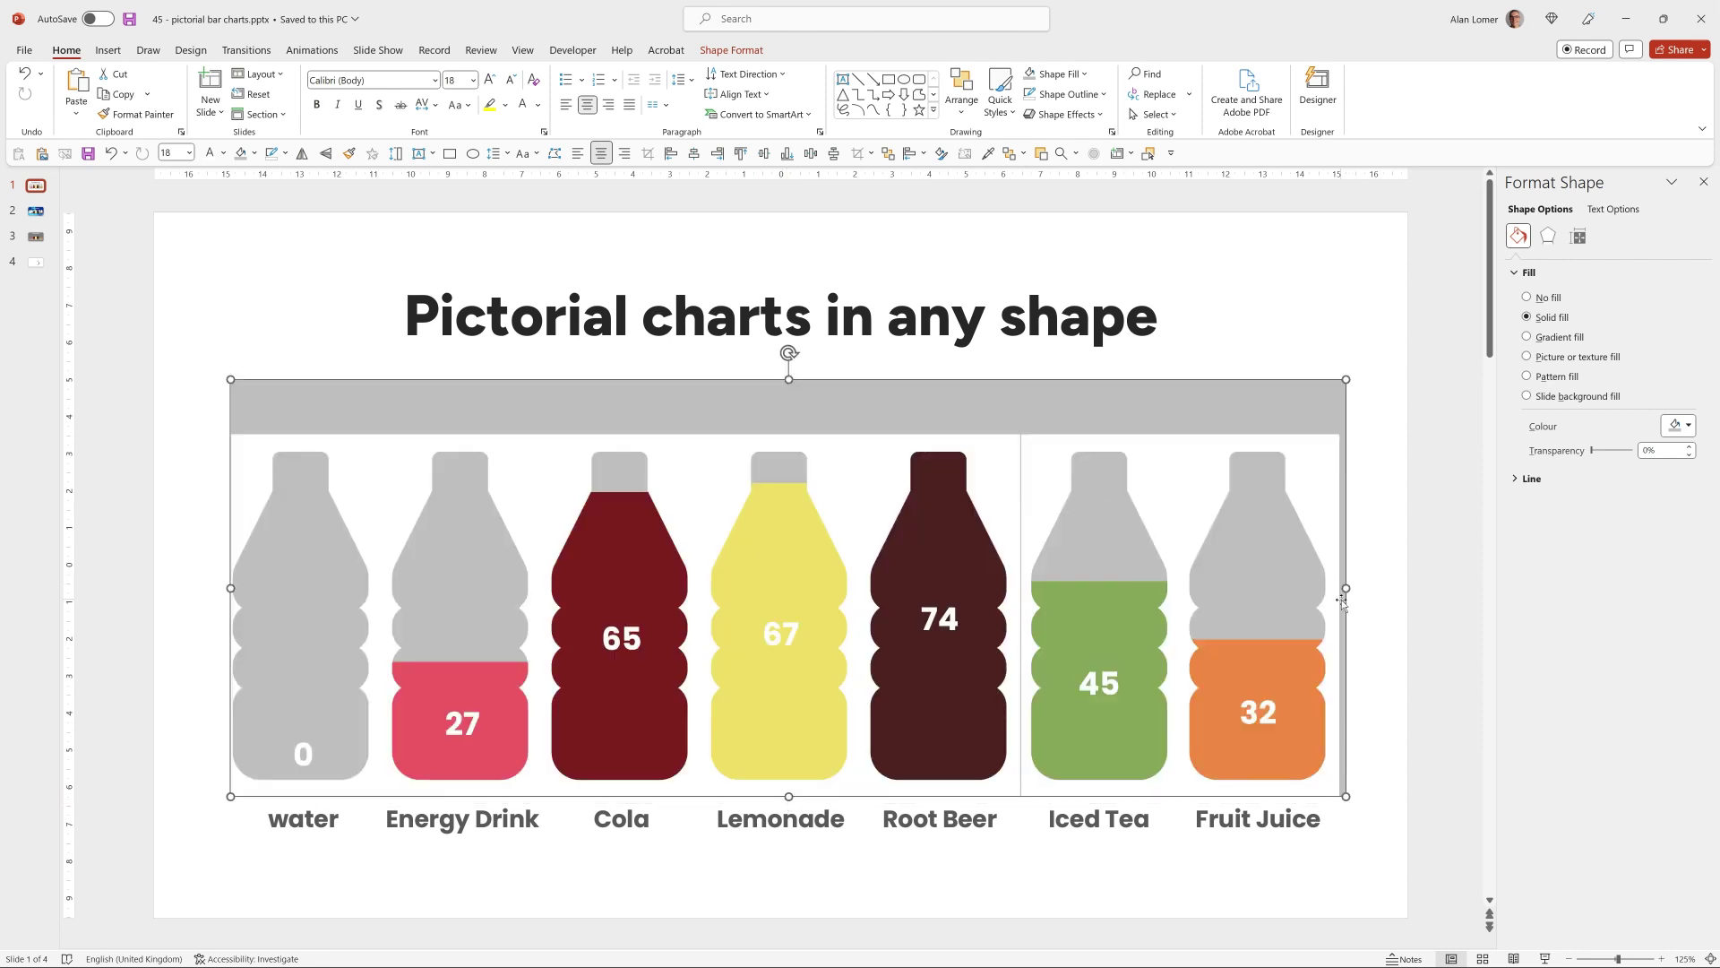
Trim the grey backdrop's right and top edges to the bottles, then nudge all seven bottles right.
drag(1346, 588, 1333, 585)
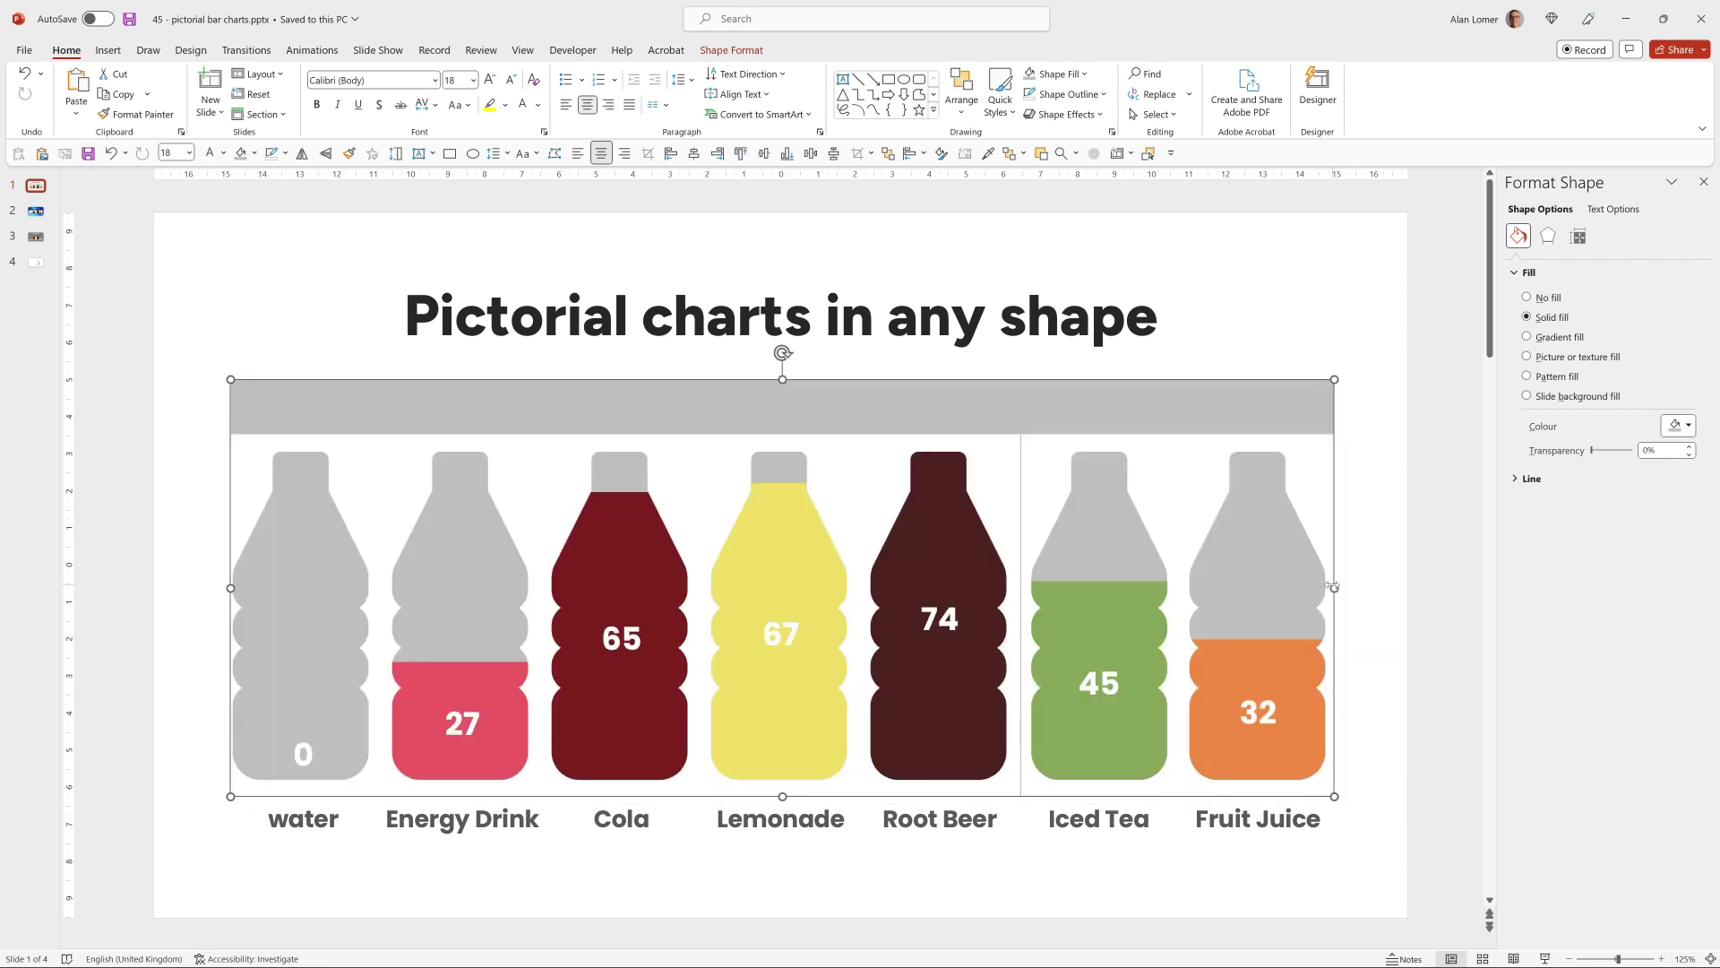
drag(782, 380, 776, 439)
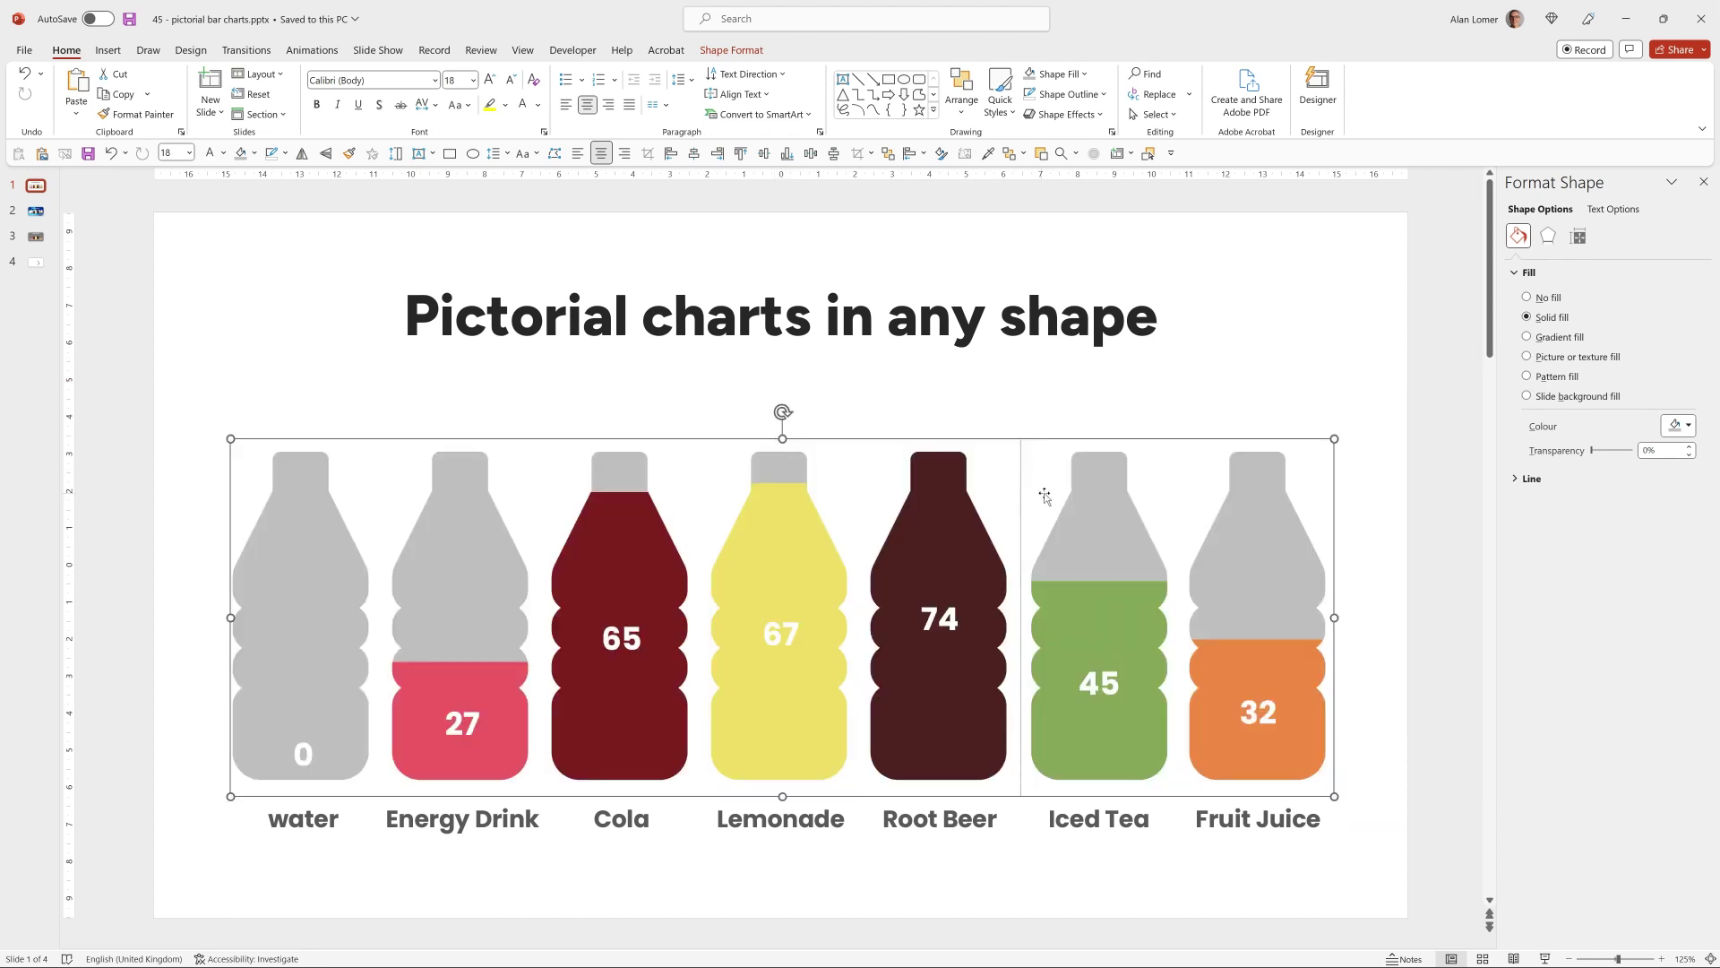
click(300, 502)
shift+click(539, 472)
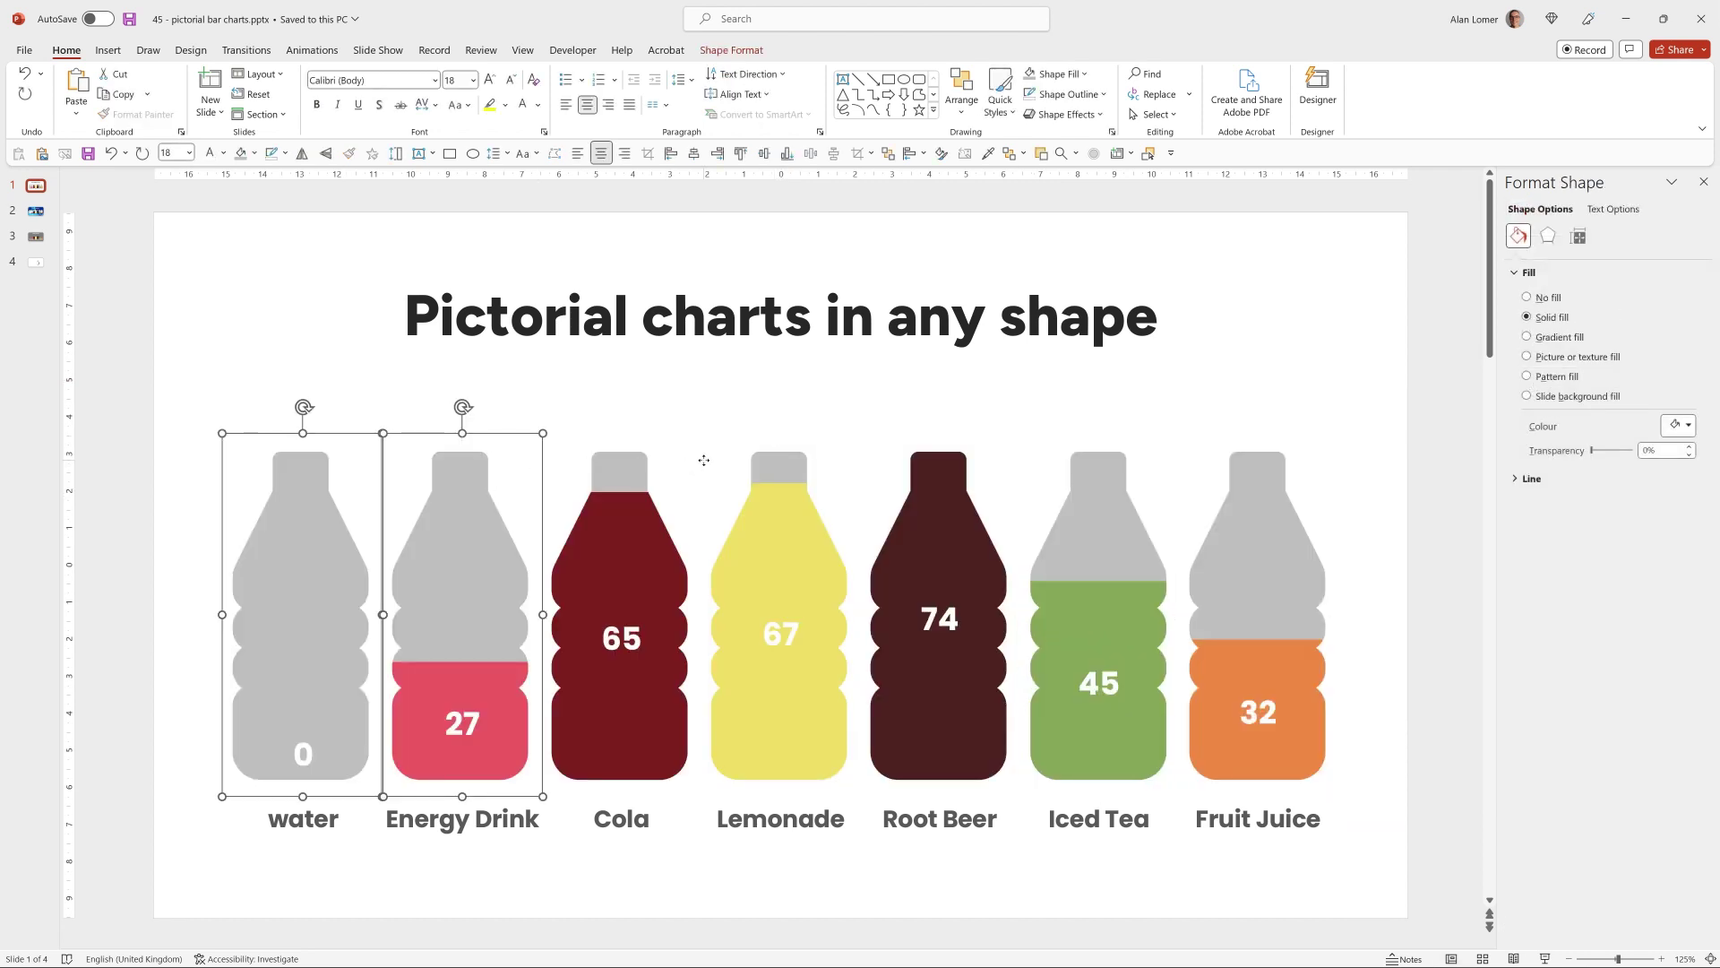
shift+click(829, 461)
shift+click(679, 460)
shift+click(881, 456)
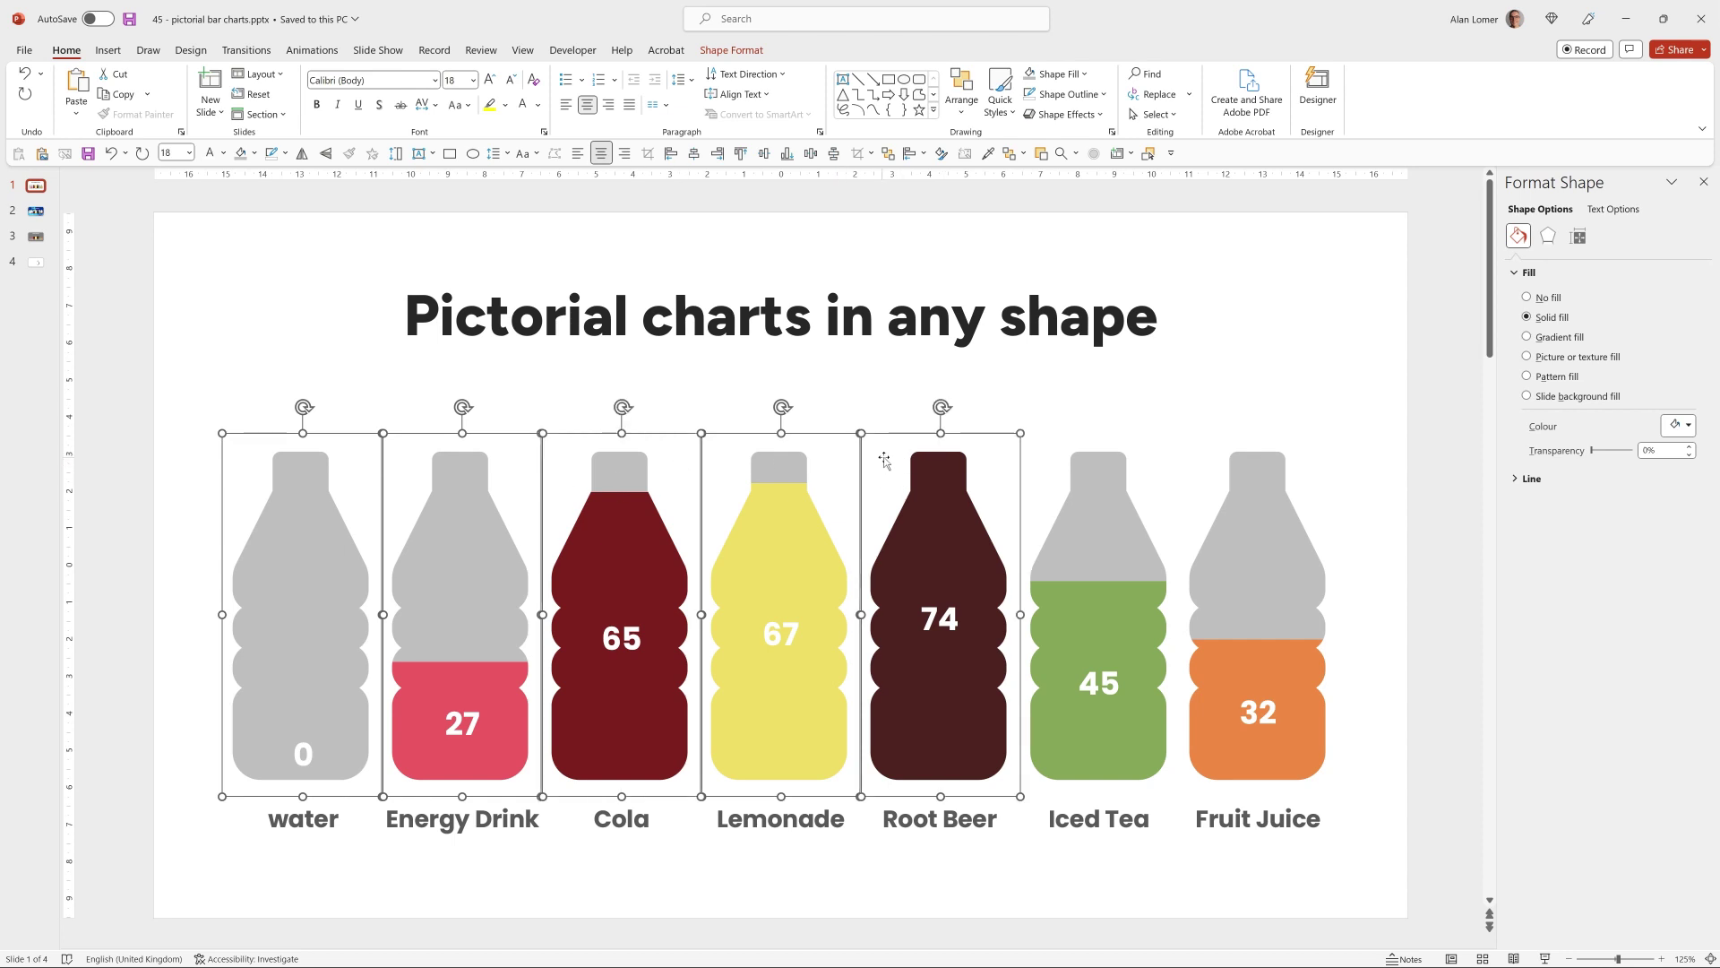
shift+click(1056, 484)
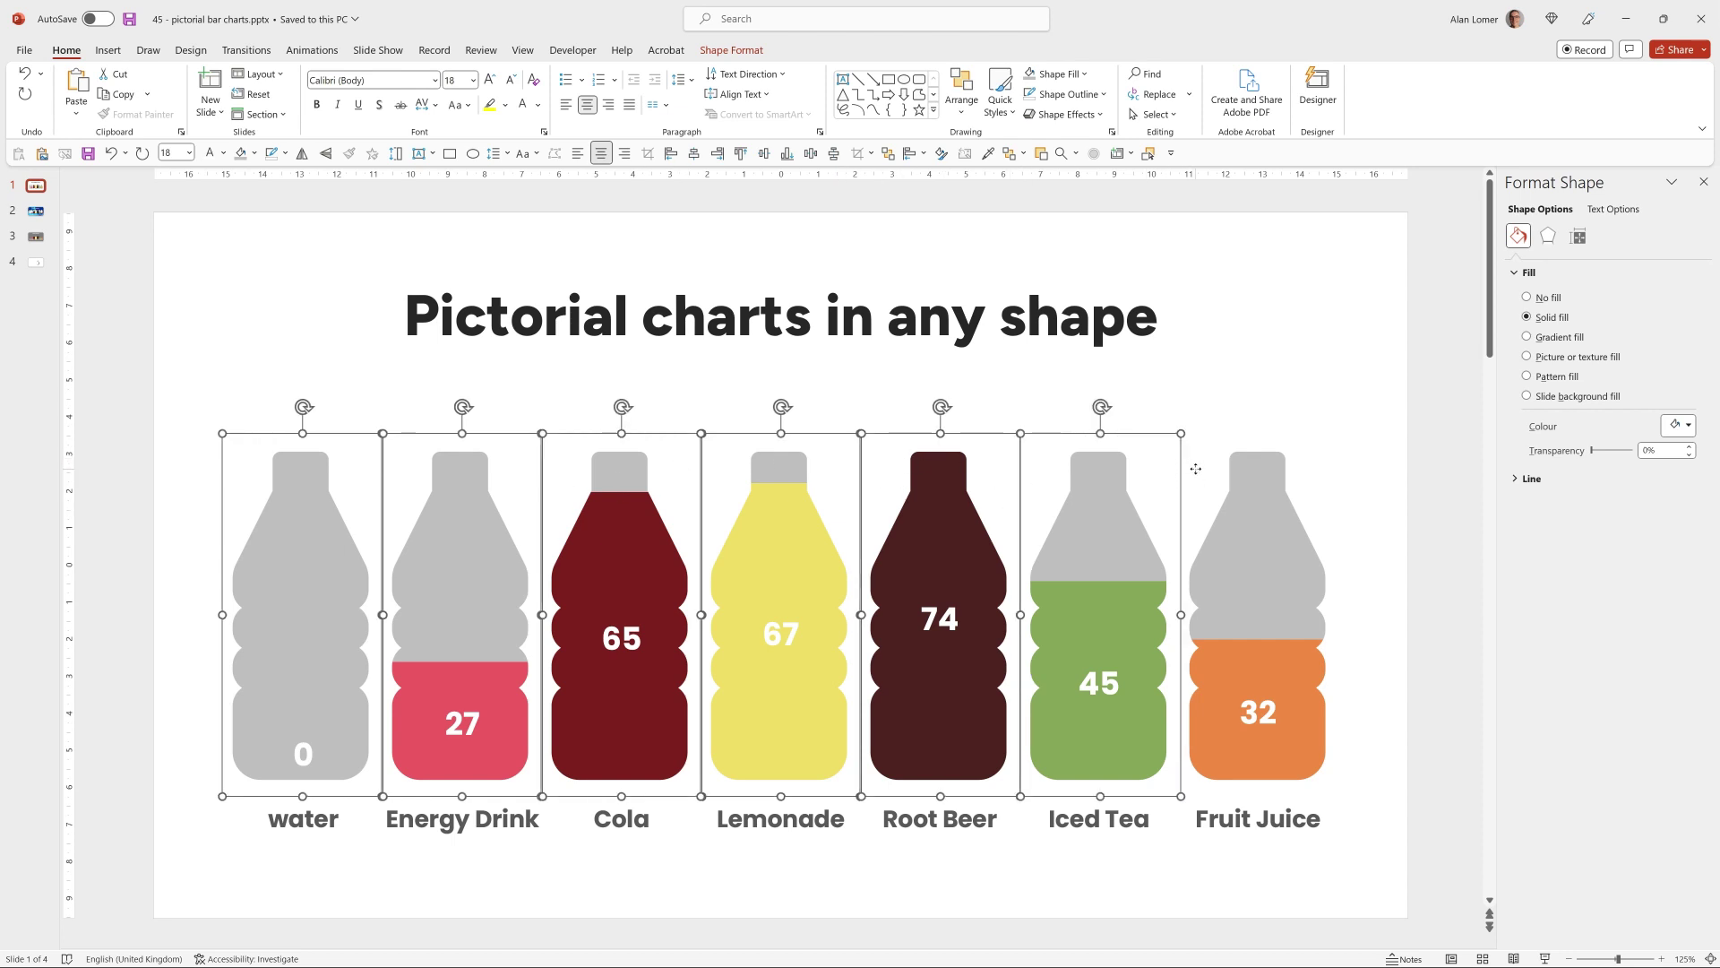
shift+click(1196, 476)
key(Right)
key(Right)
key(Right)
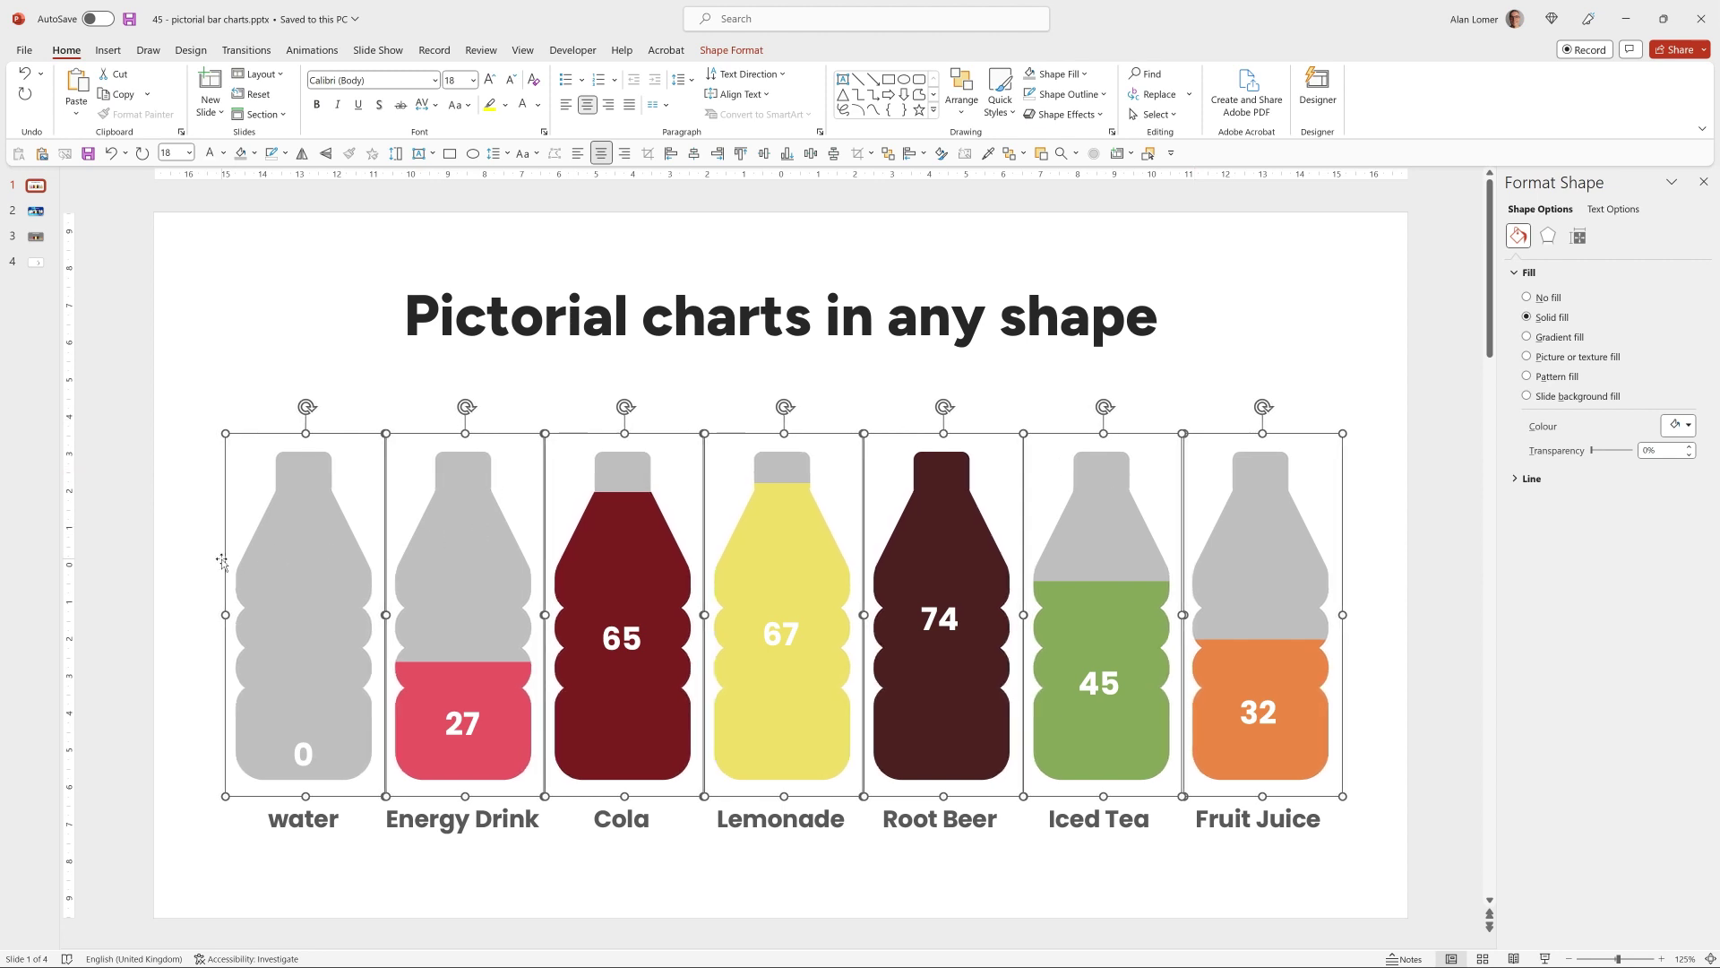
click(170, 565)
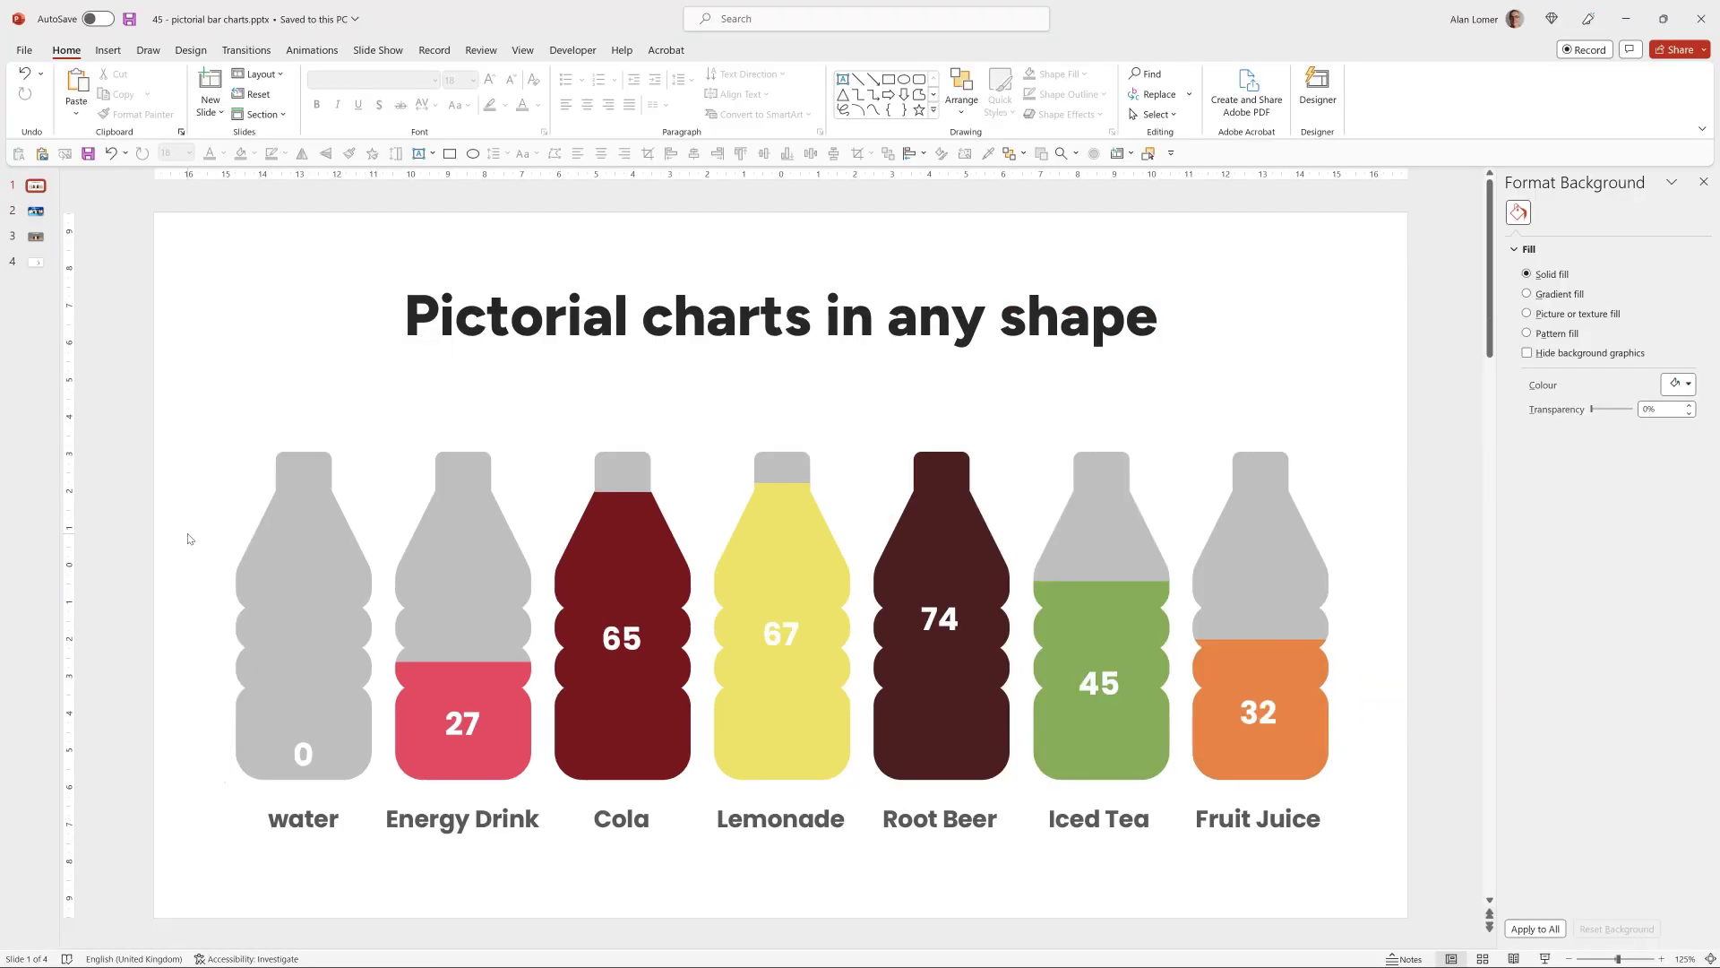
Drag the chart's top edge down to shorten it to 8.96 cm tall.
mouse_move(760, 550)
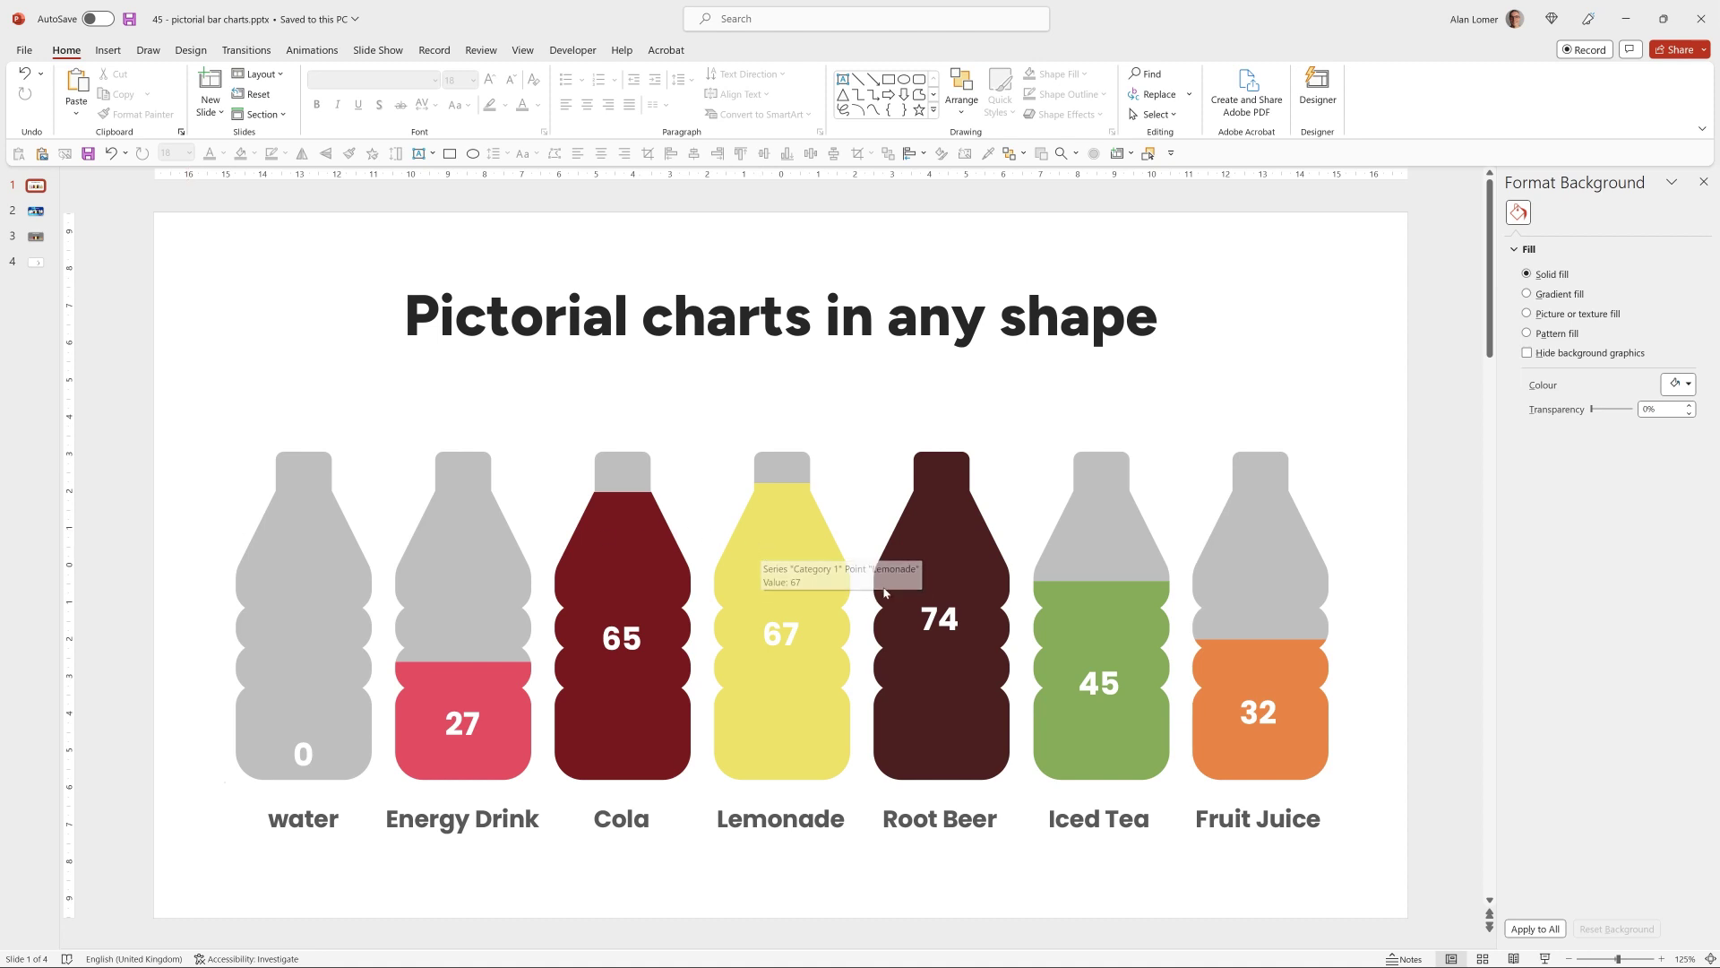
mouse_move(930, 538)
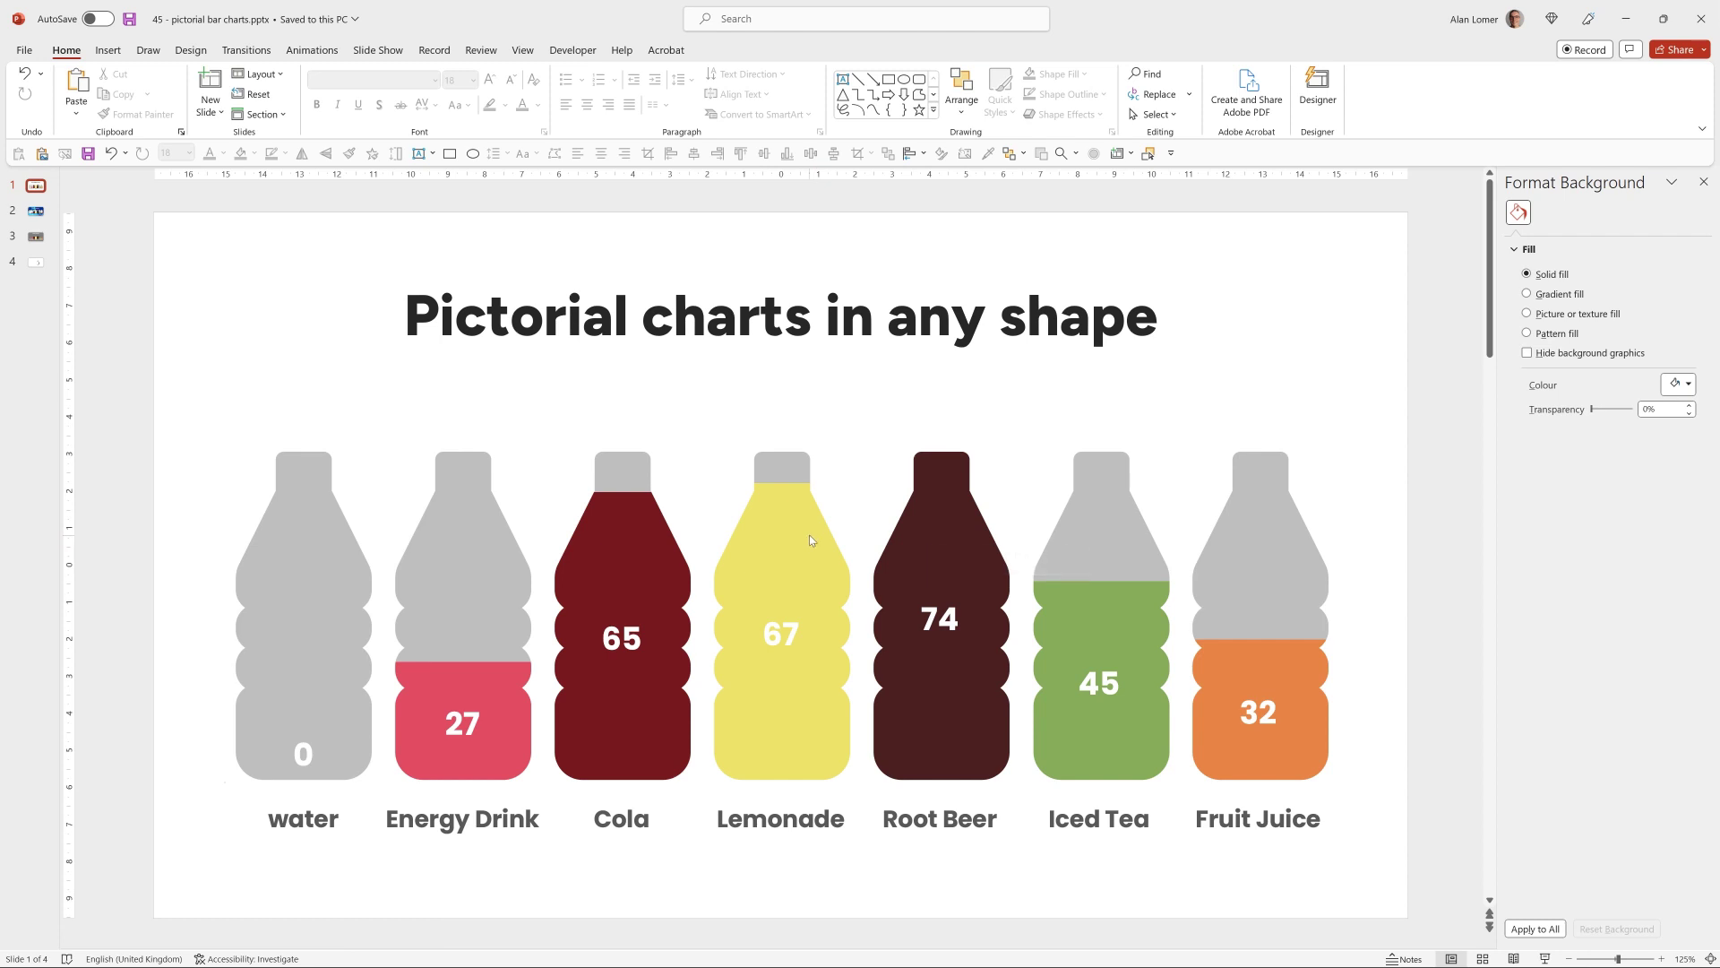
mouse_move(820, 538)
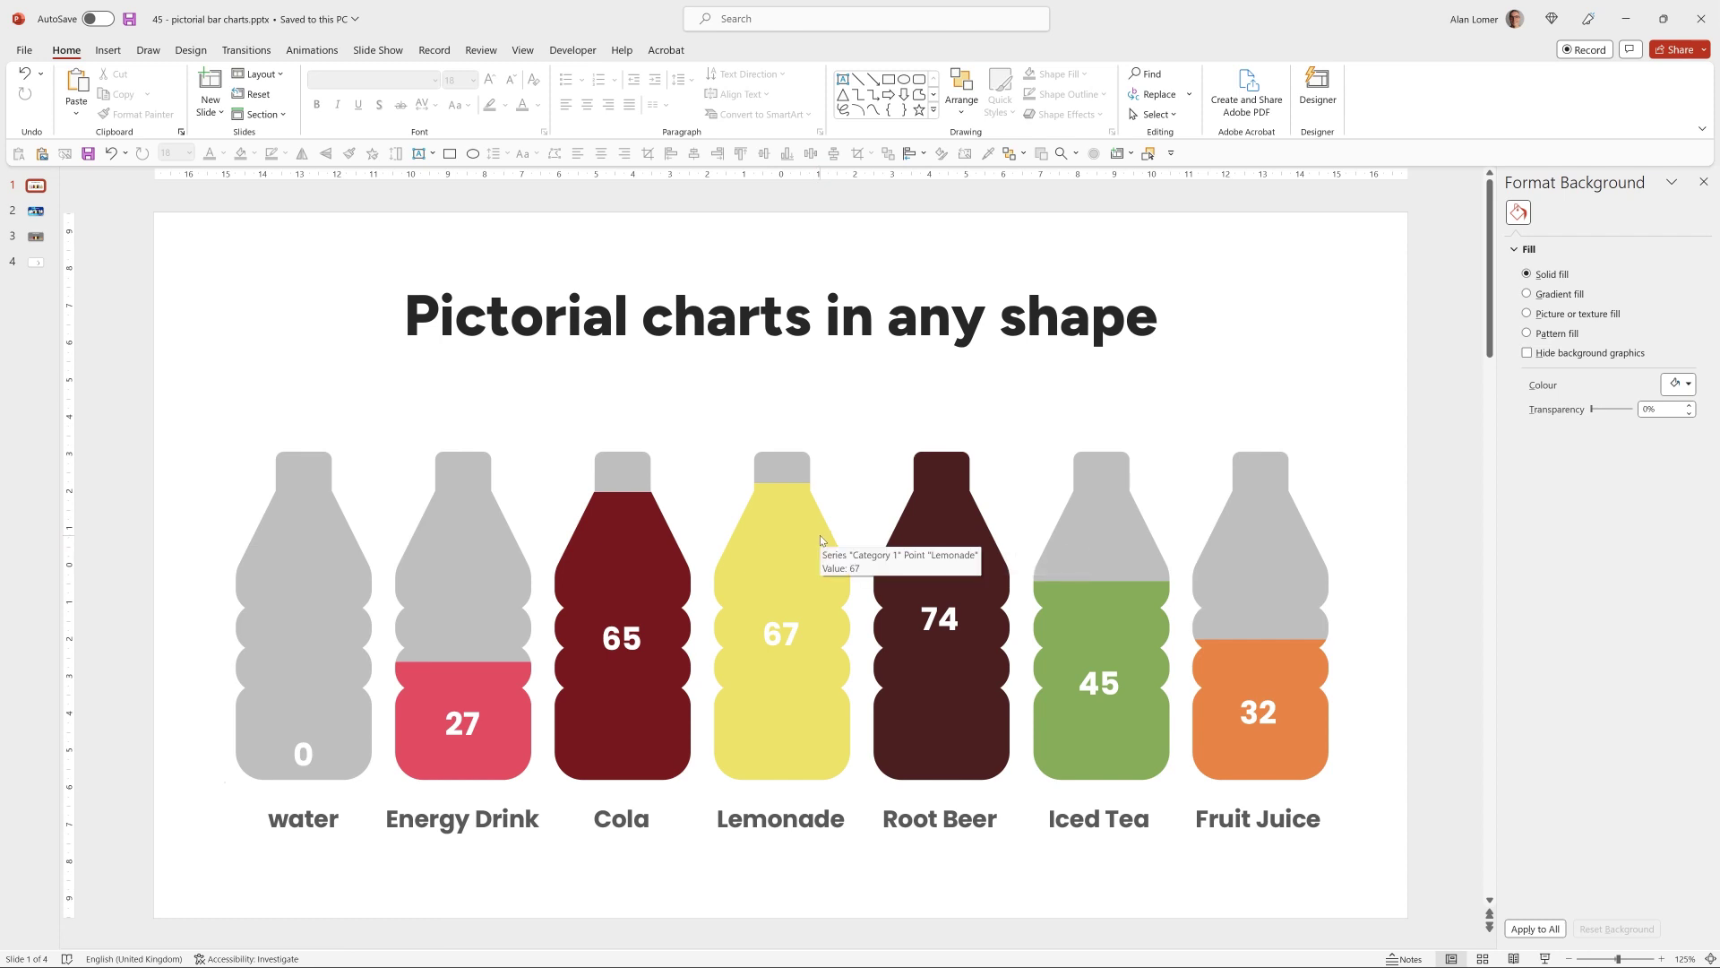
click(820, 535)
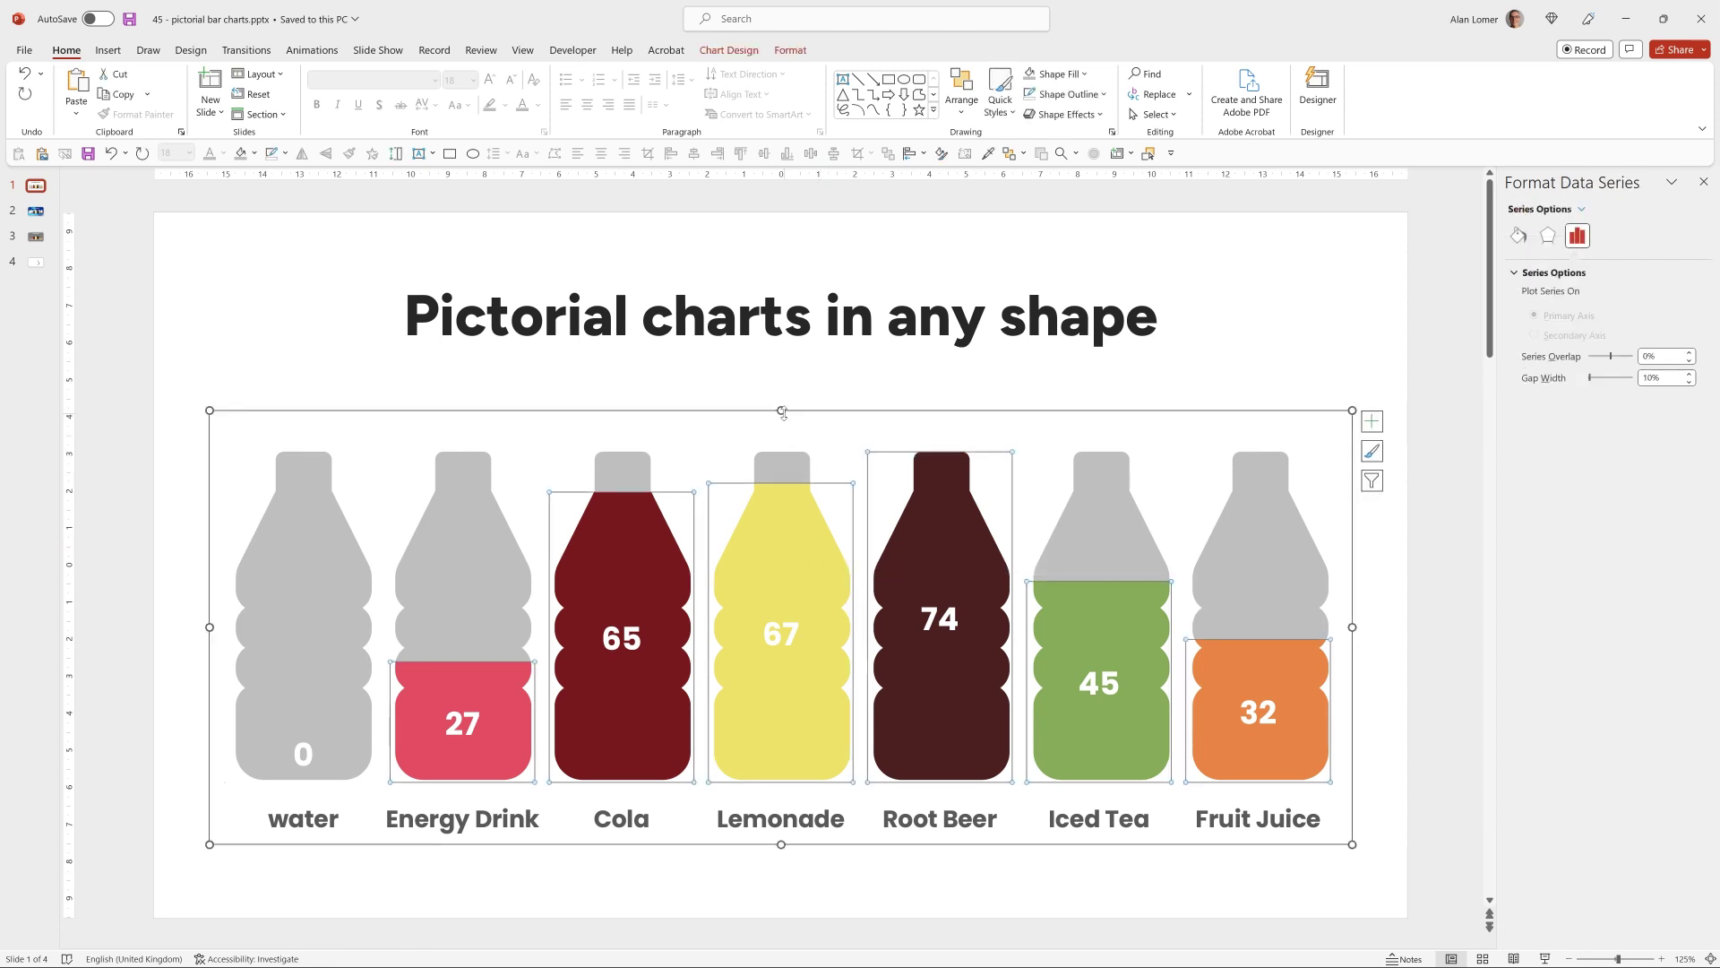
drag(782, 411, 781, 512)
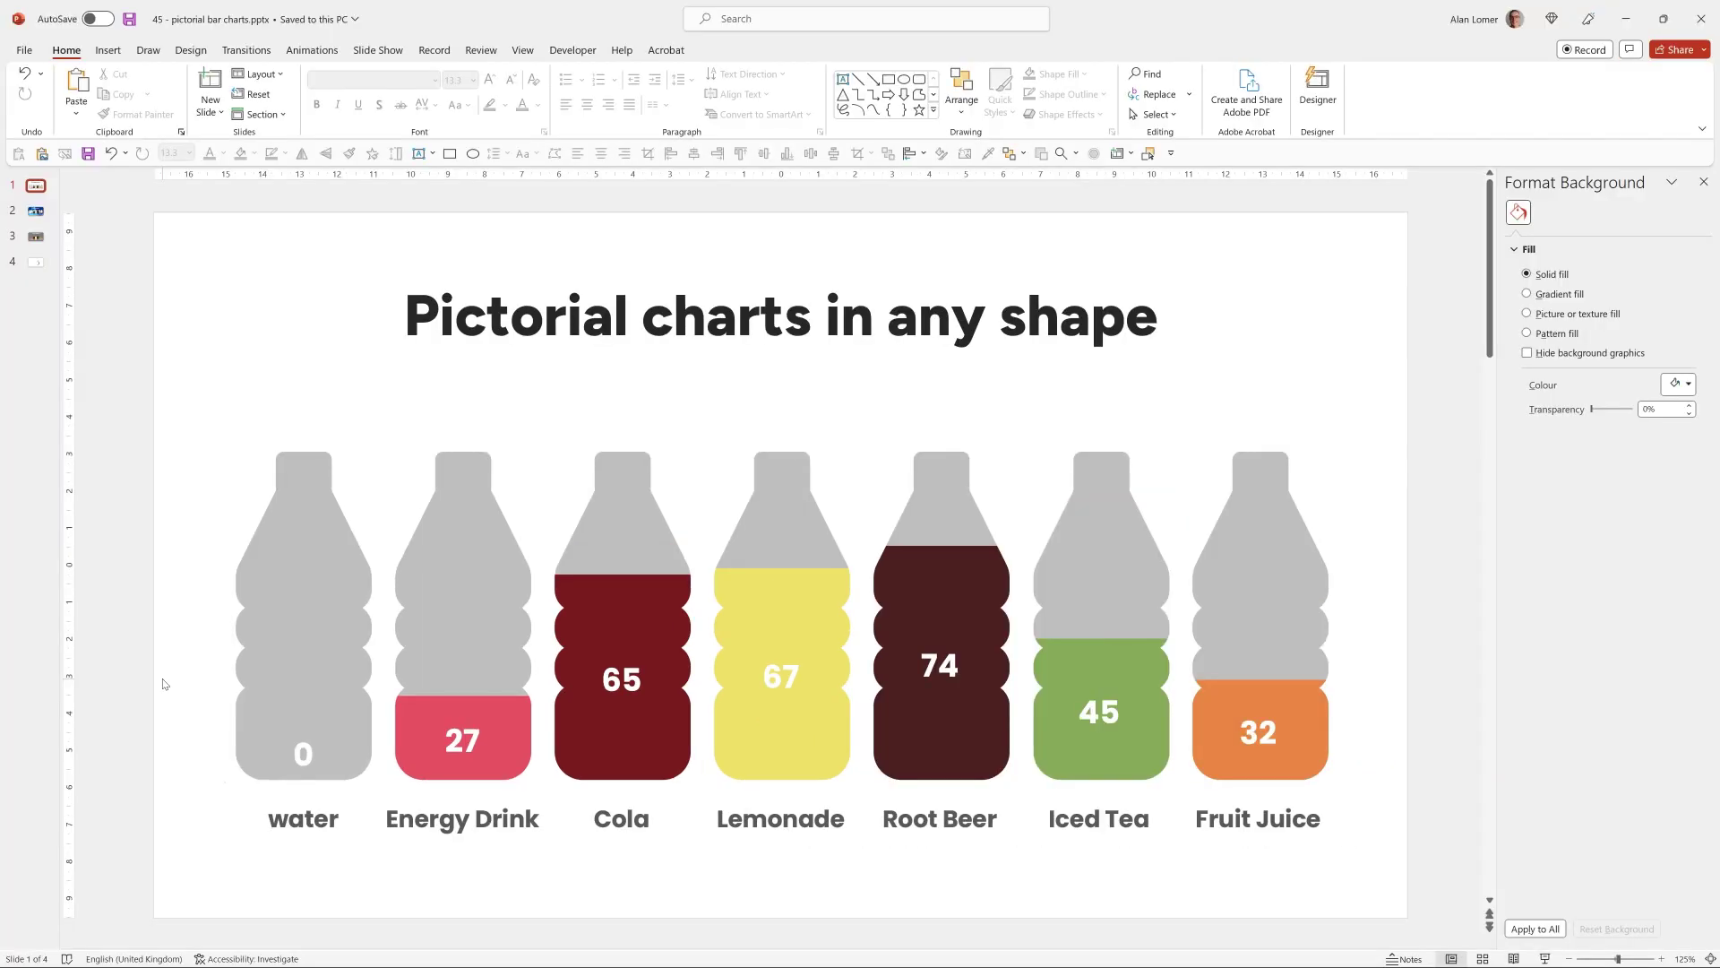
right_click(760, 602)
click(795, 717)
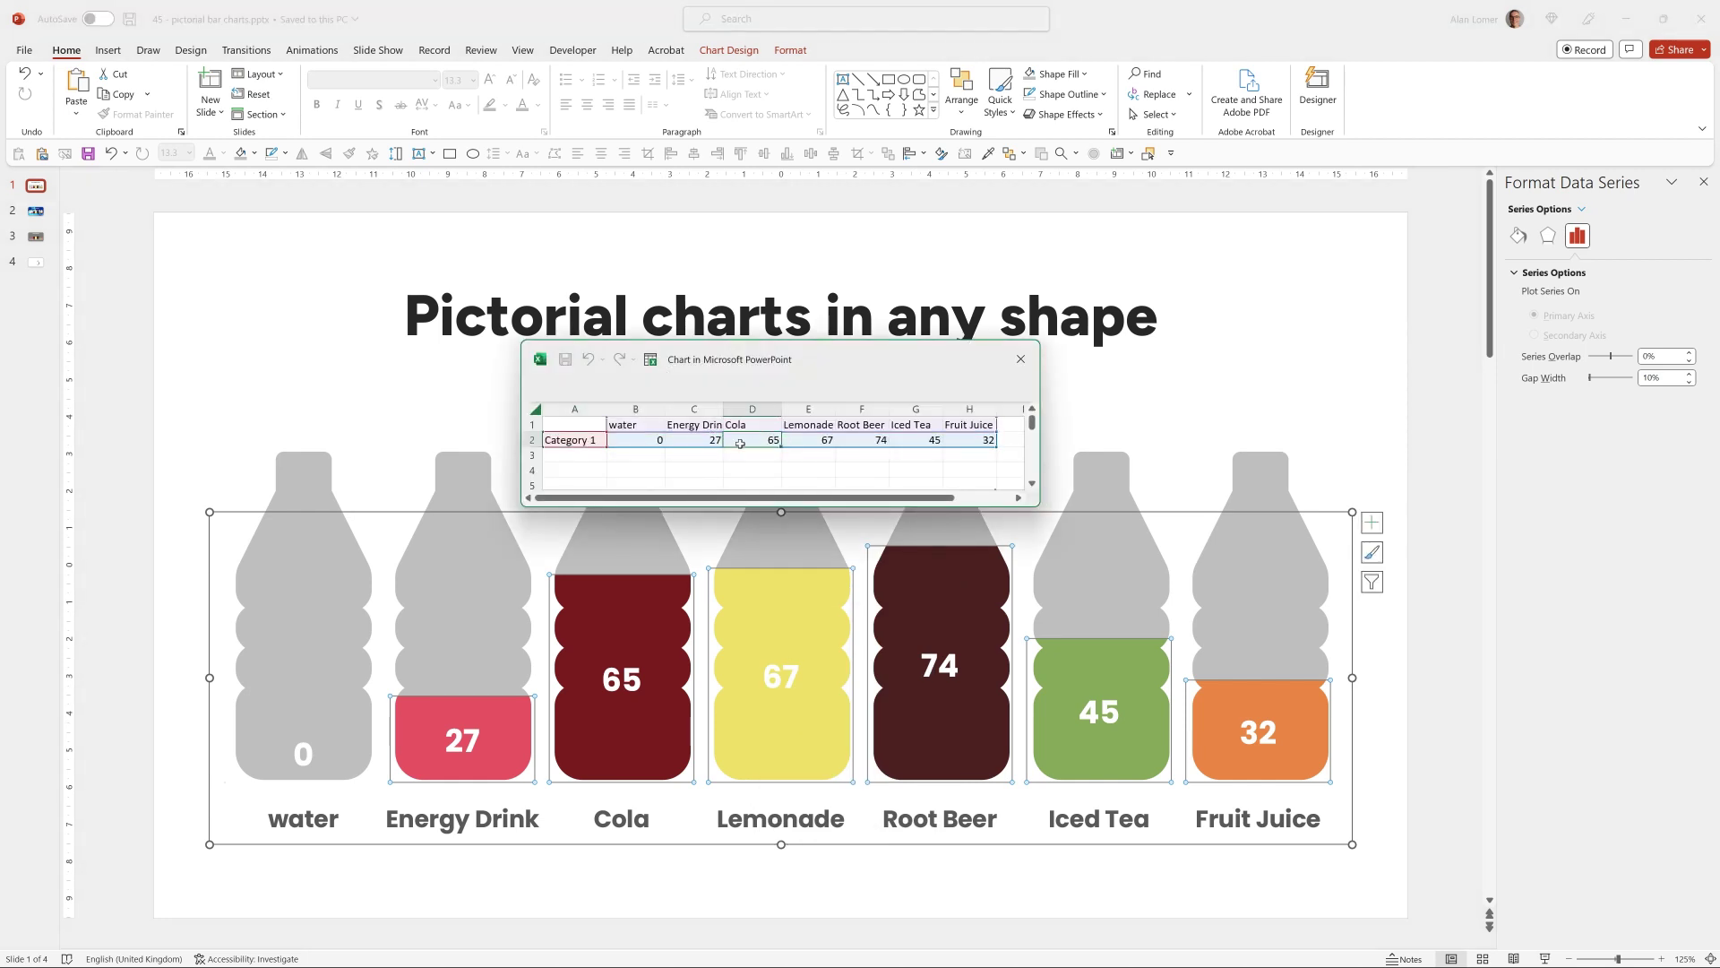
text(80)
key(Return)
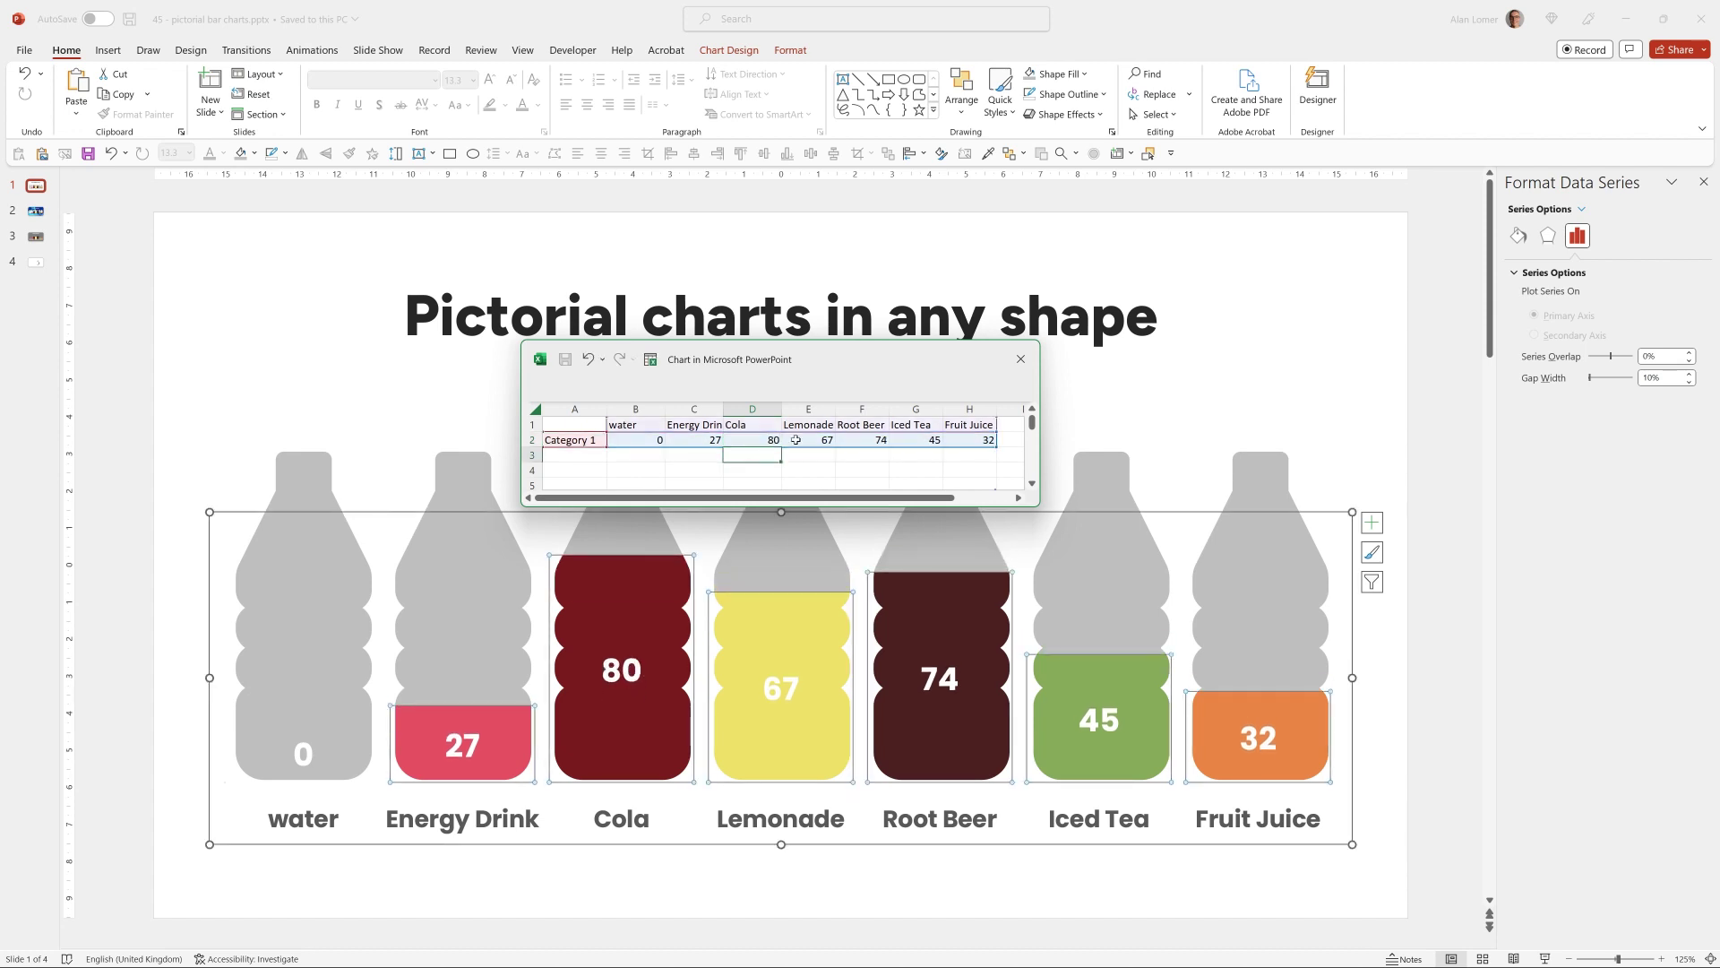
key(ctrl+z)
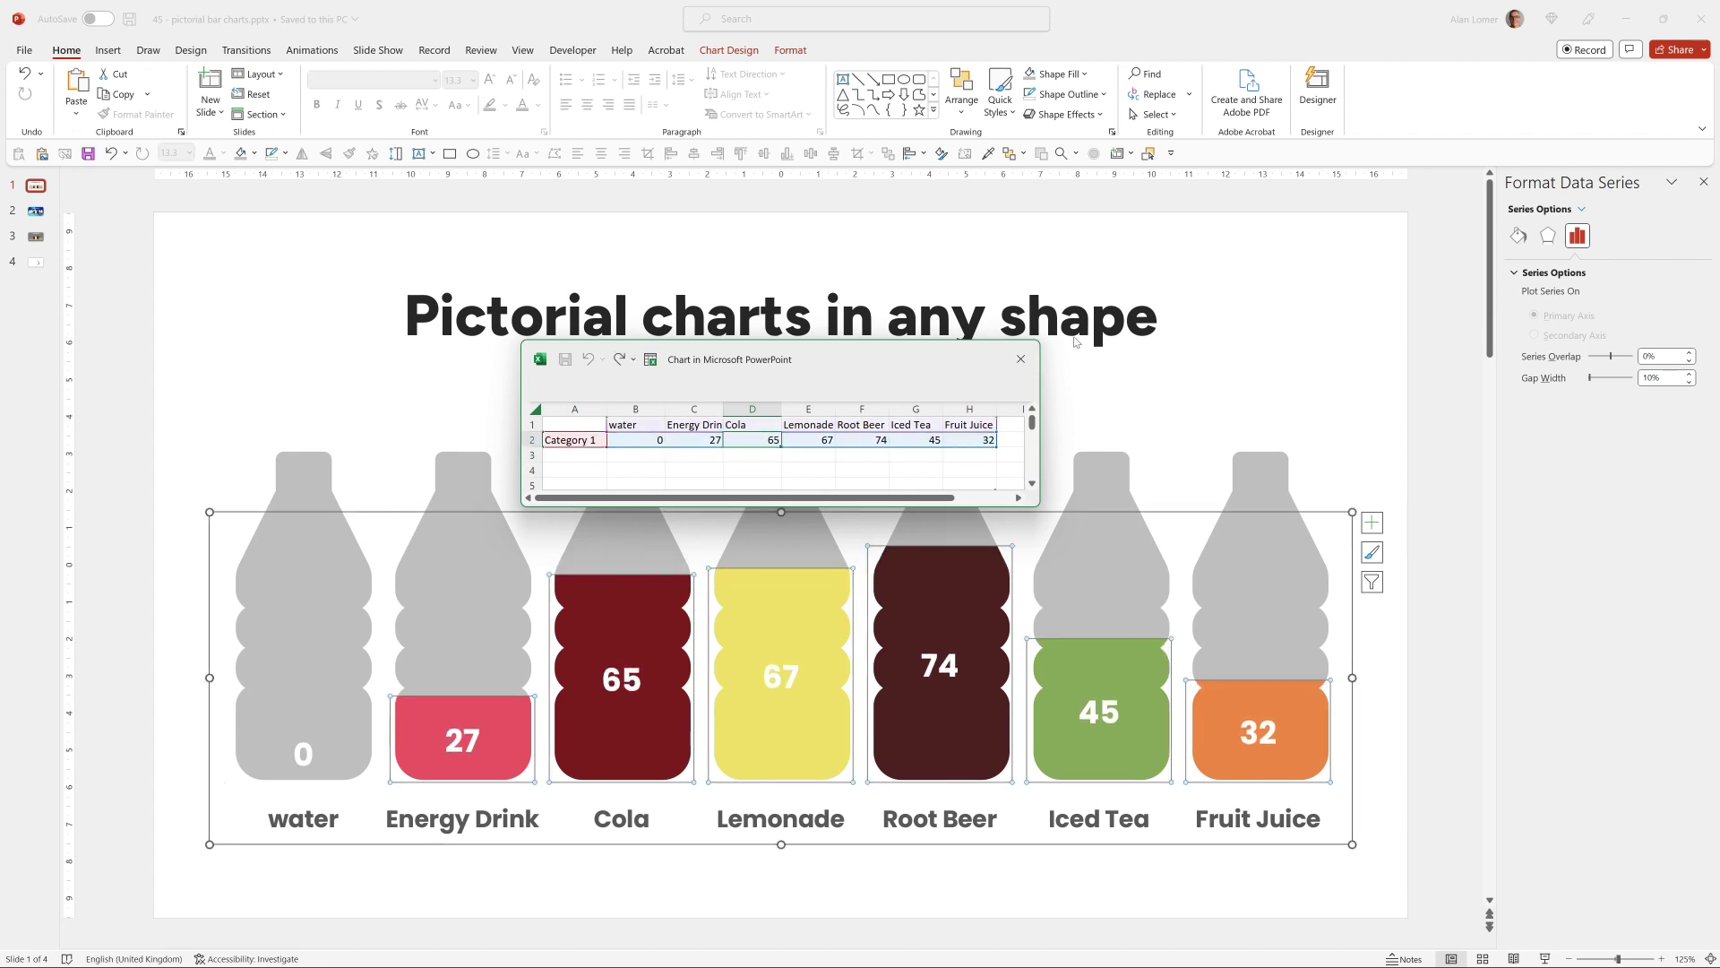
click(1020, 358)
click(228, 346)
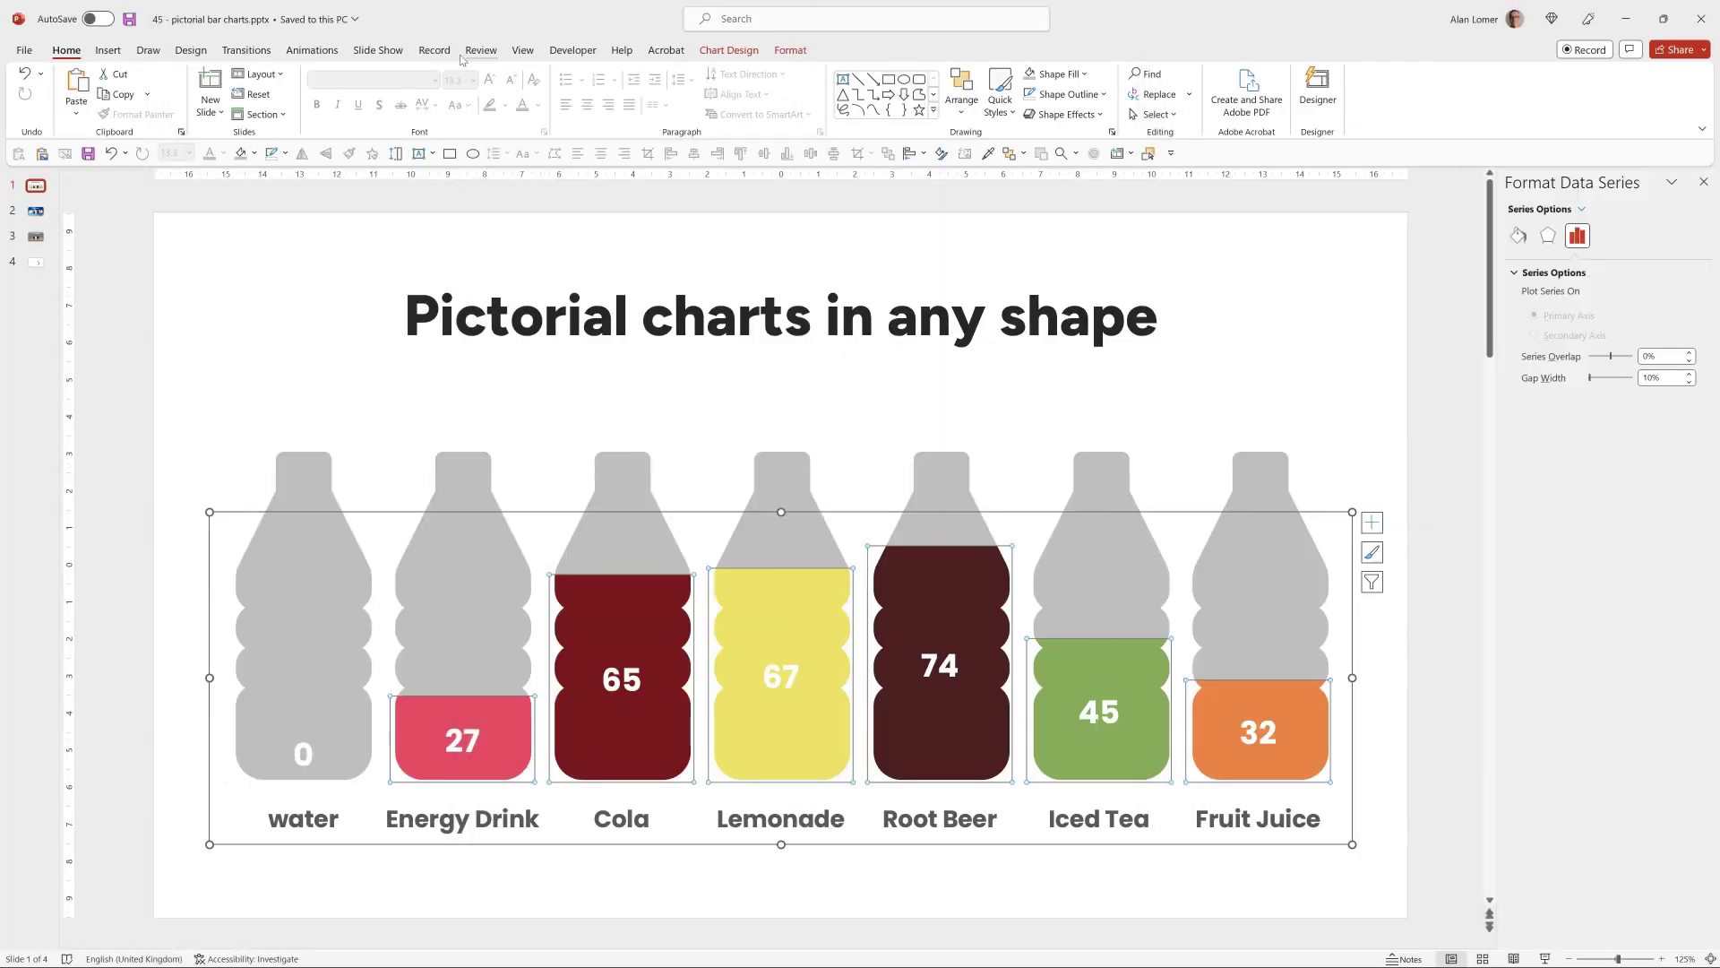
Apply a Wipe animation to the chart, sequenced By Element in Category.
click(309, 51)
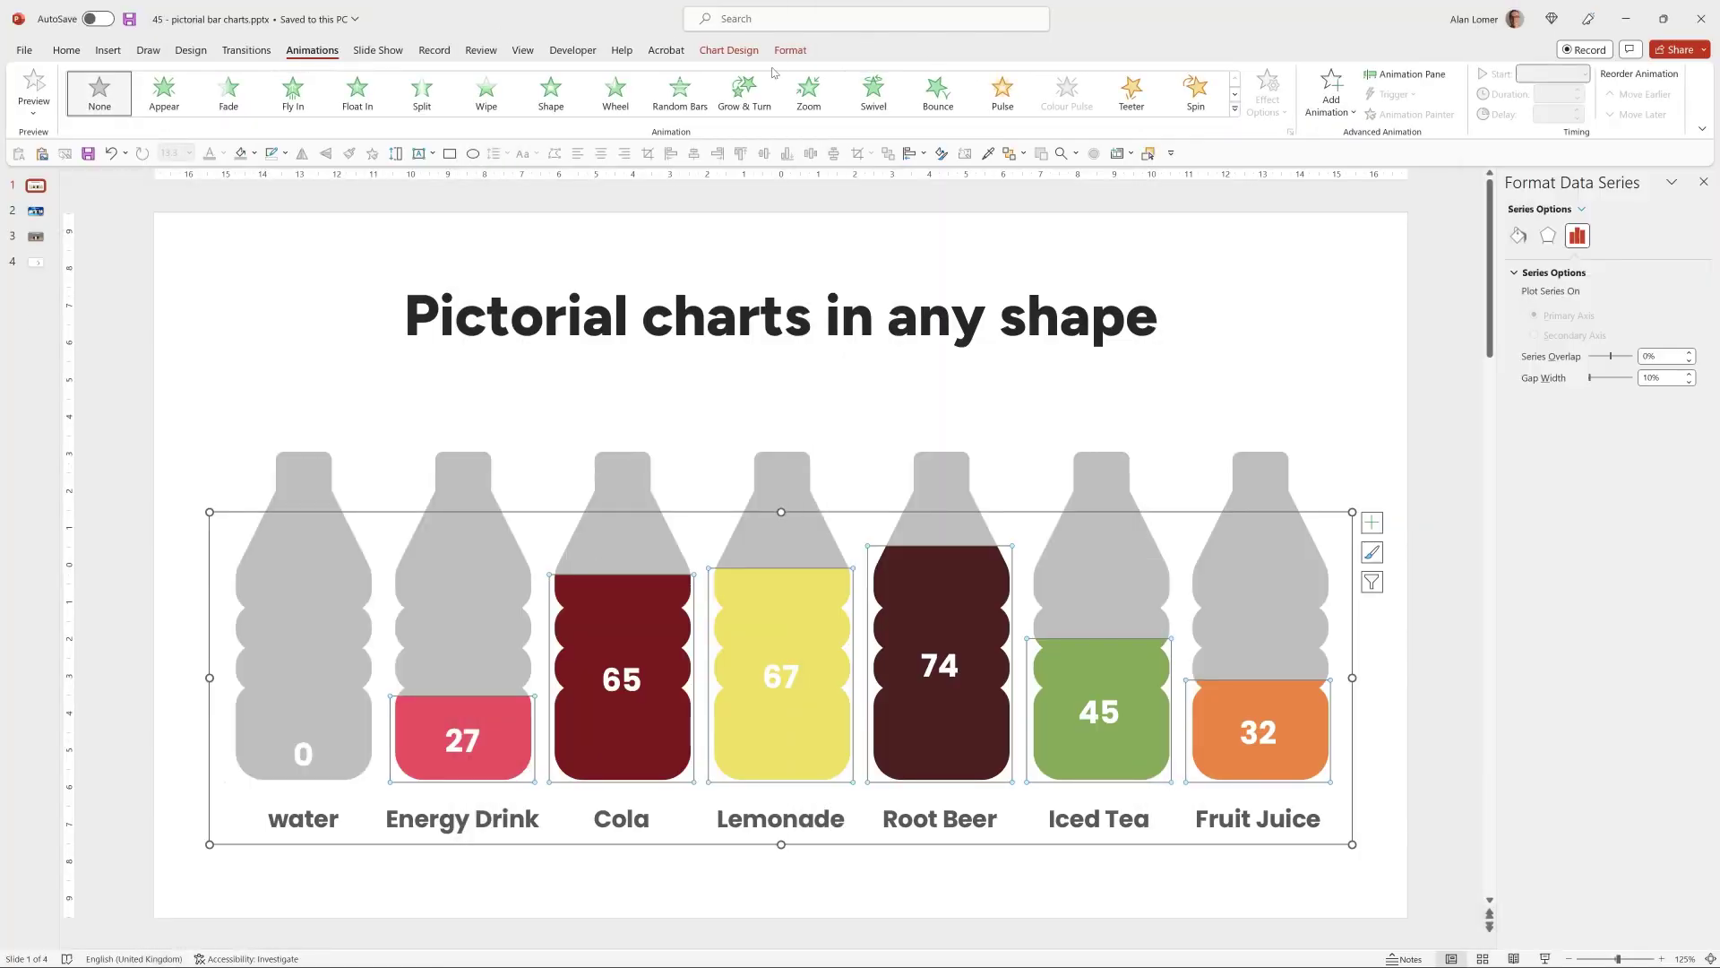
click(486, 94)
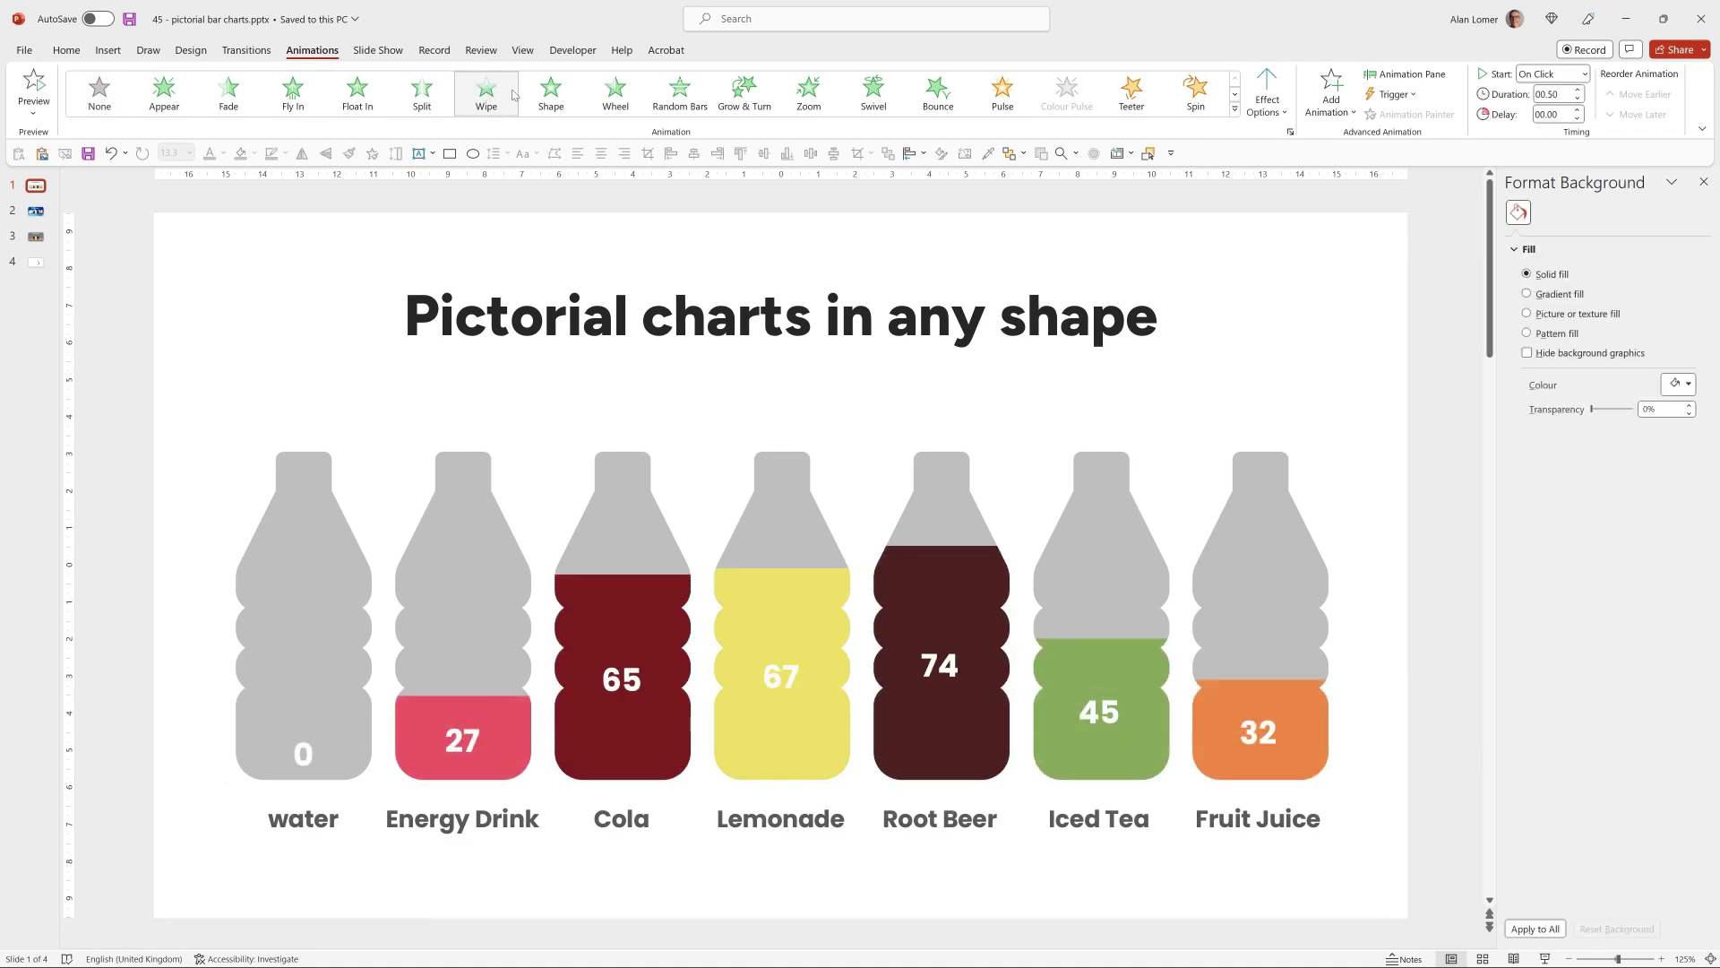
click(1263, 100)
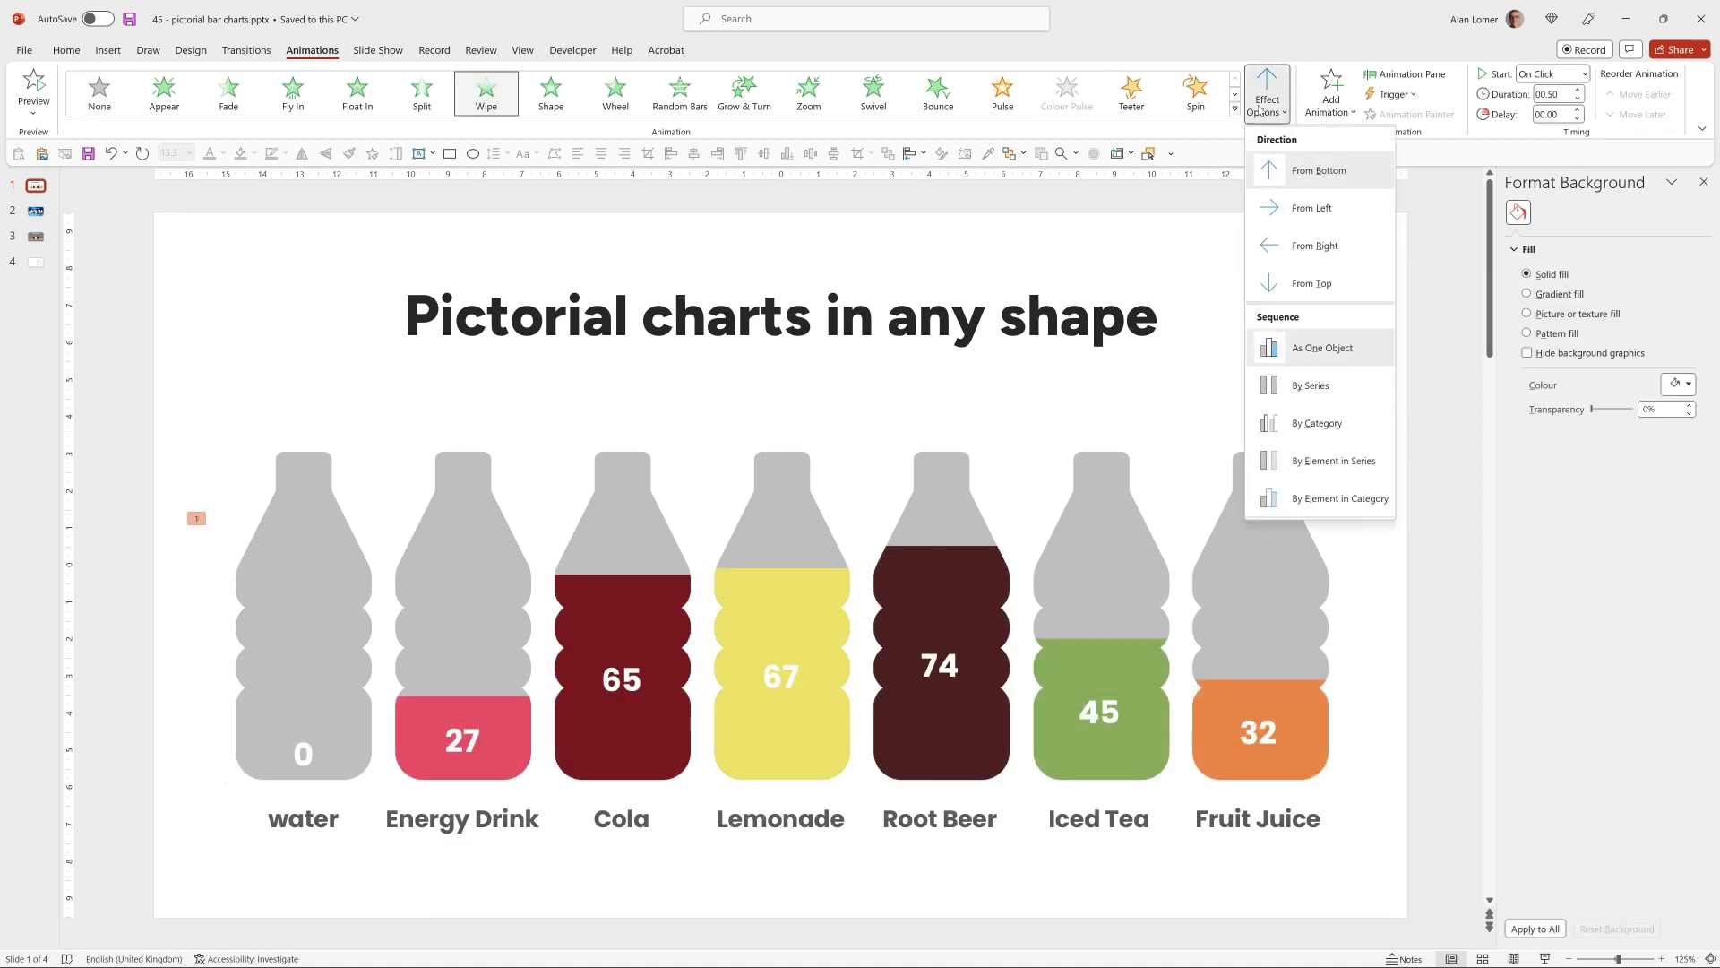
click(1311, 497)
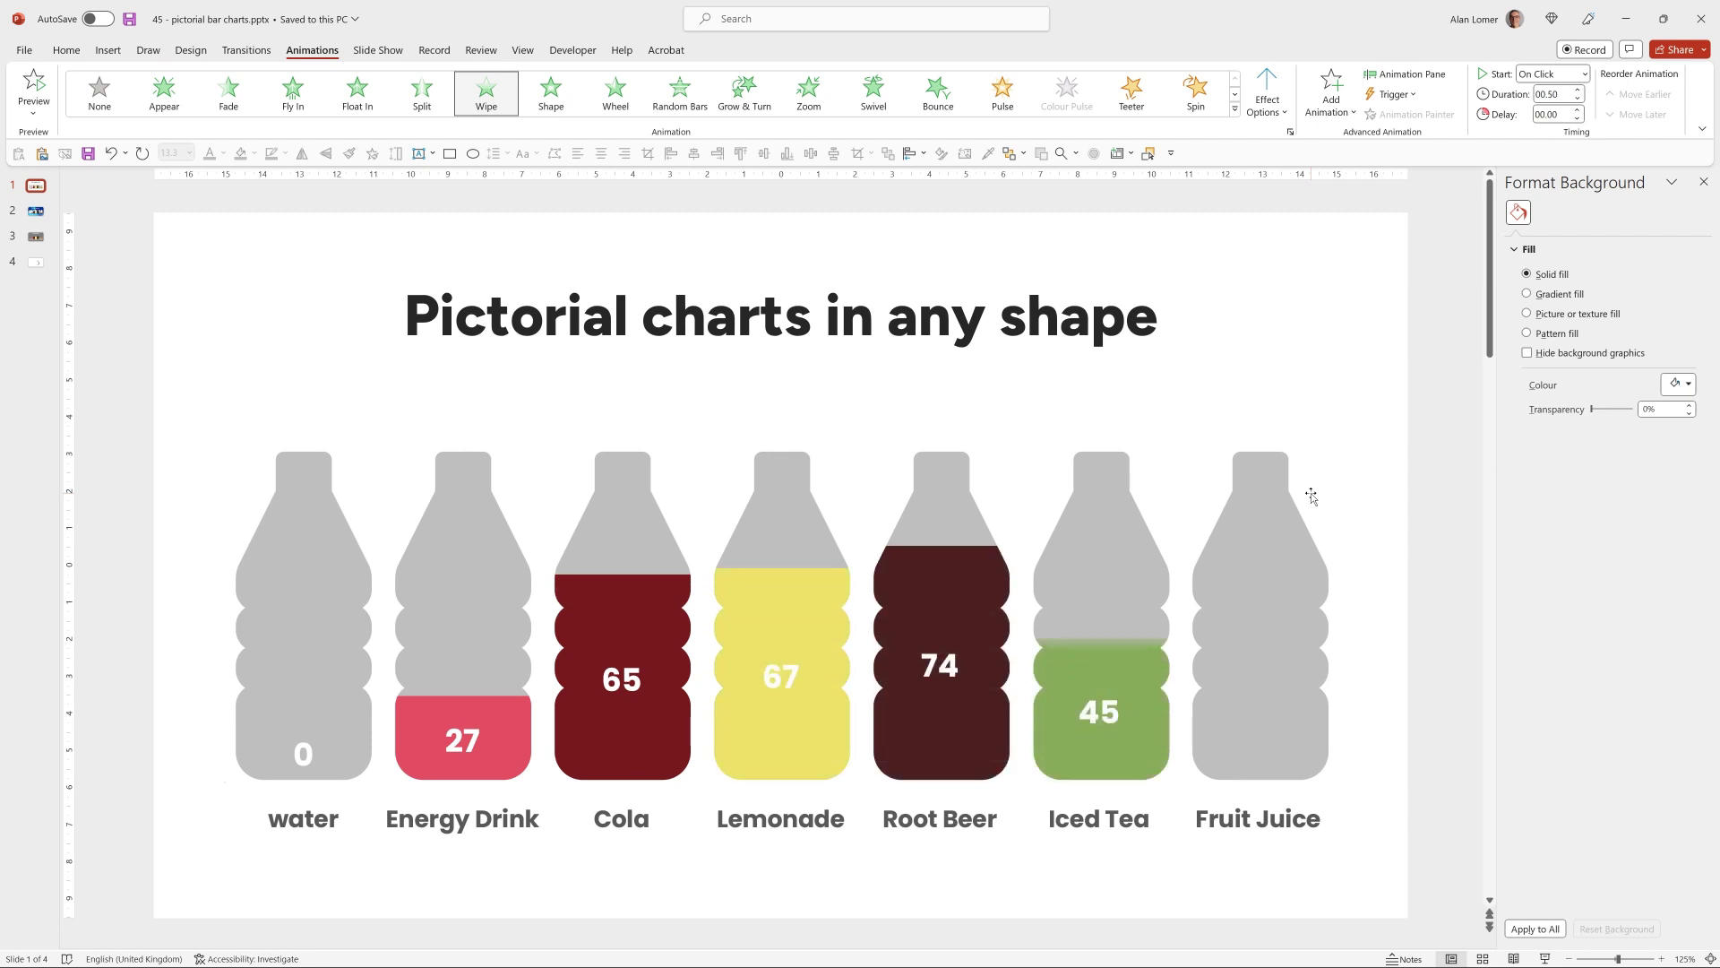
In the Animation Pane, change the chart's first animation step to Fade.
click(1405, 74)
click(1530, 253)
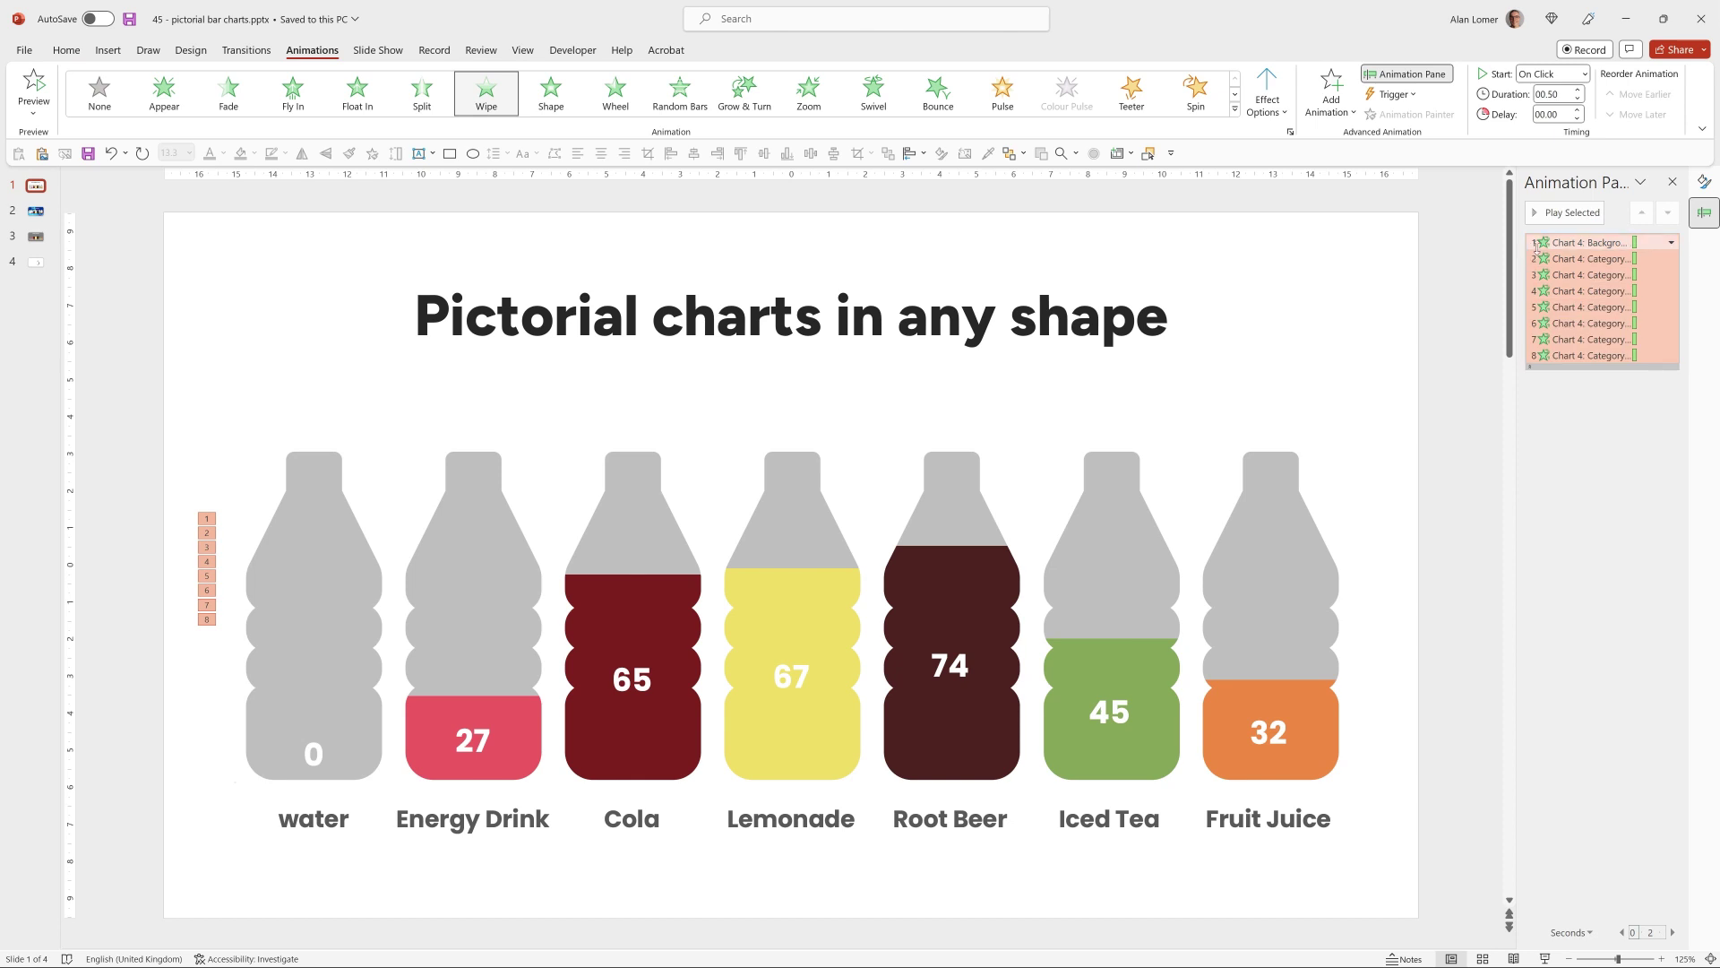
click(1537, 243)
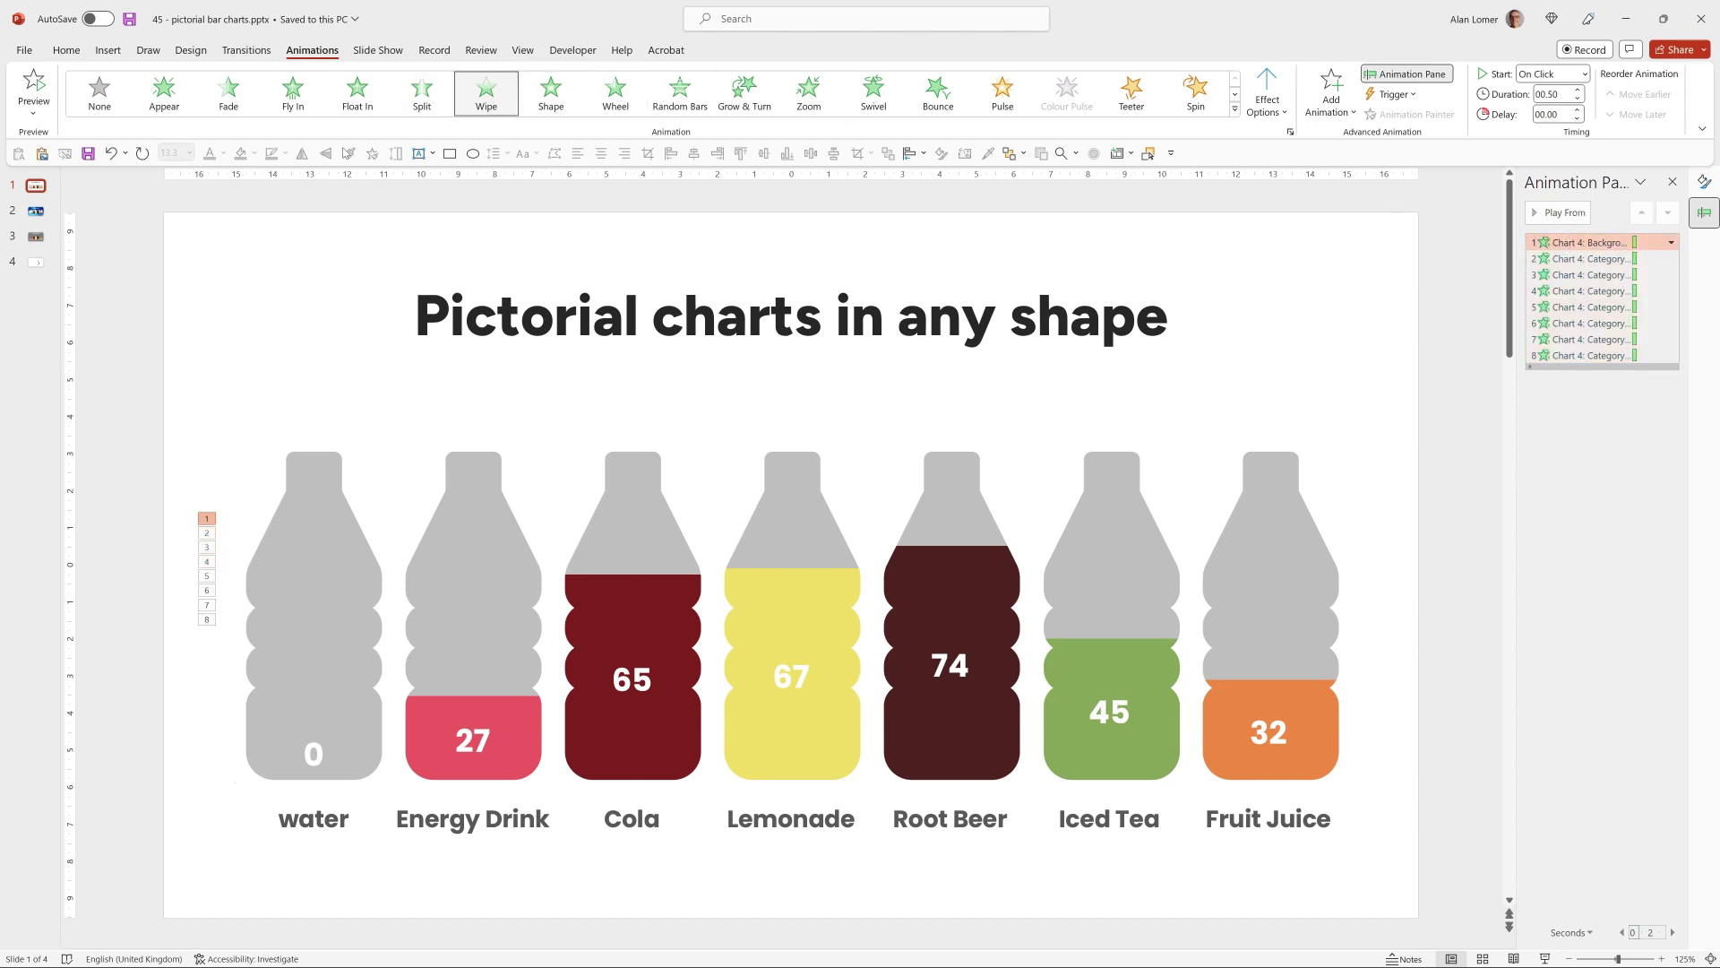
click(228, 88)
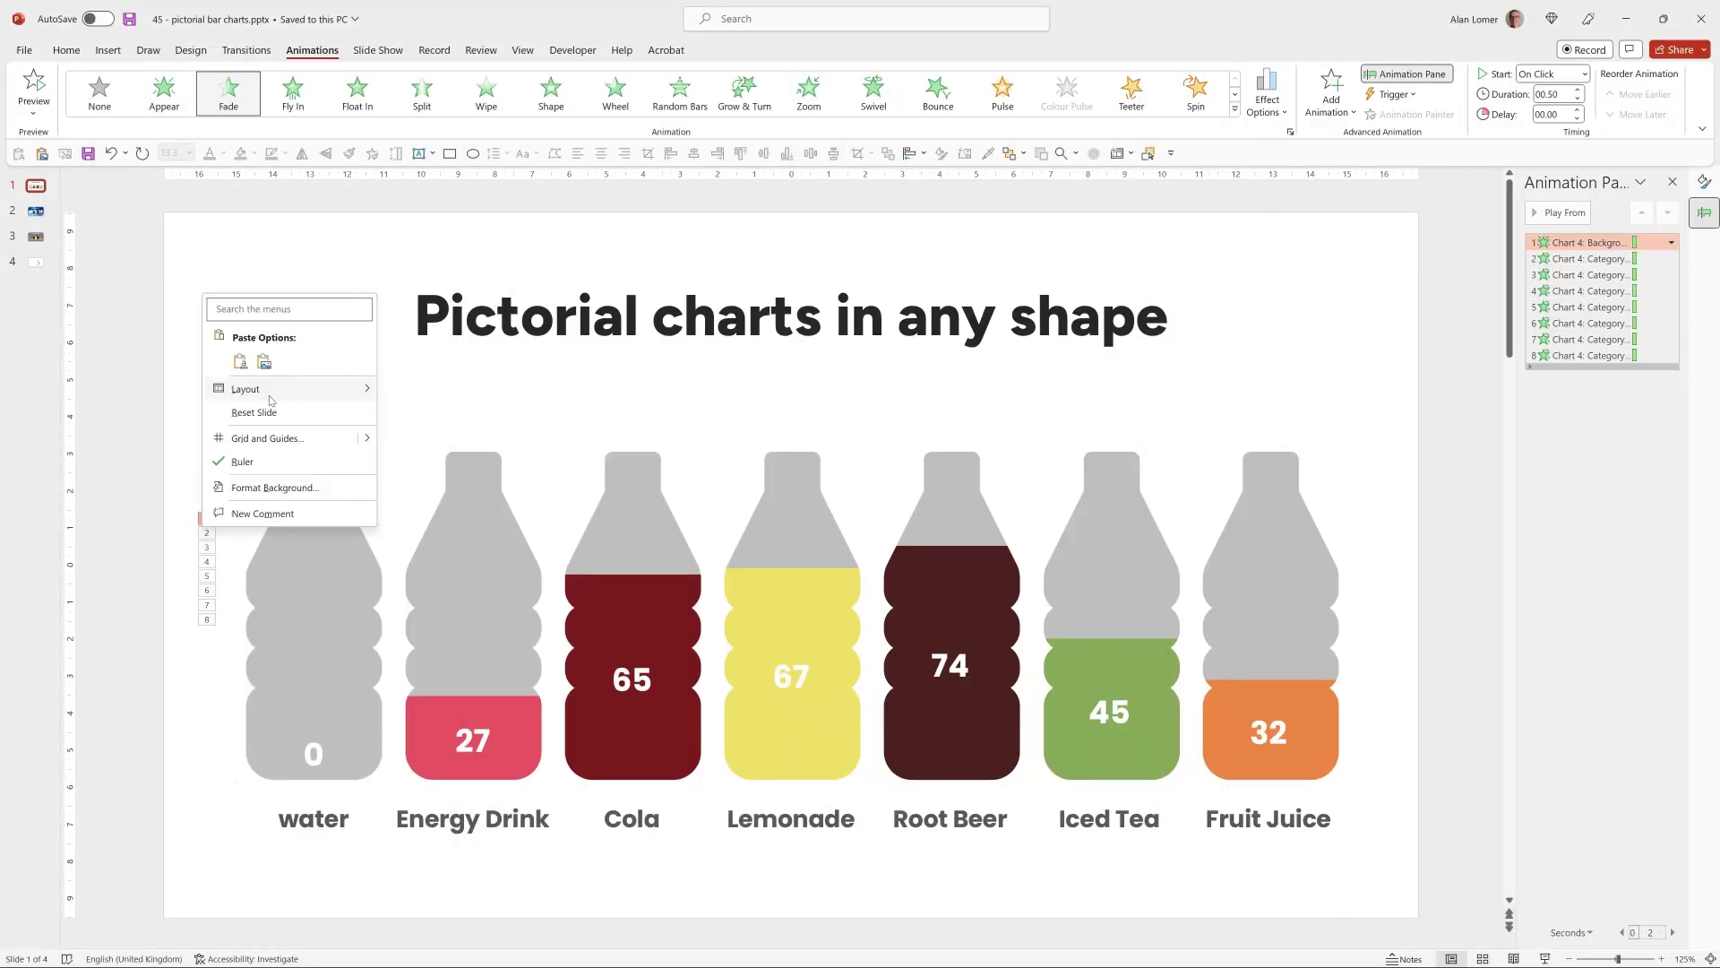
Set the slide background to the blue spheres image from the New stock images.
click(293, 489)
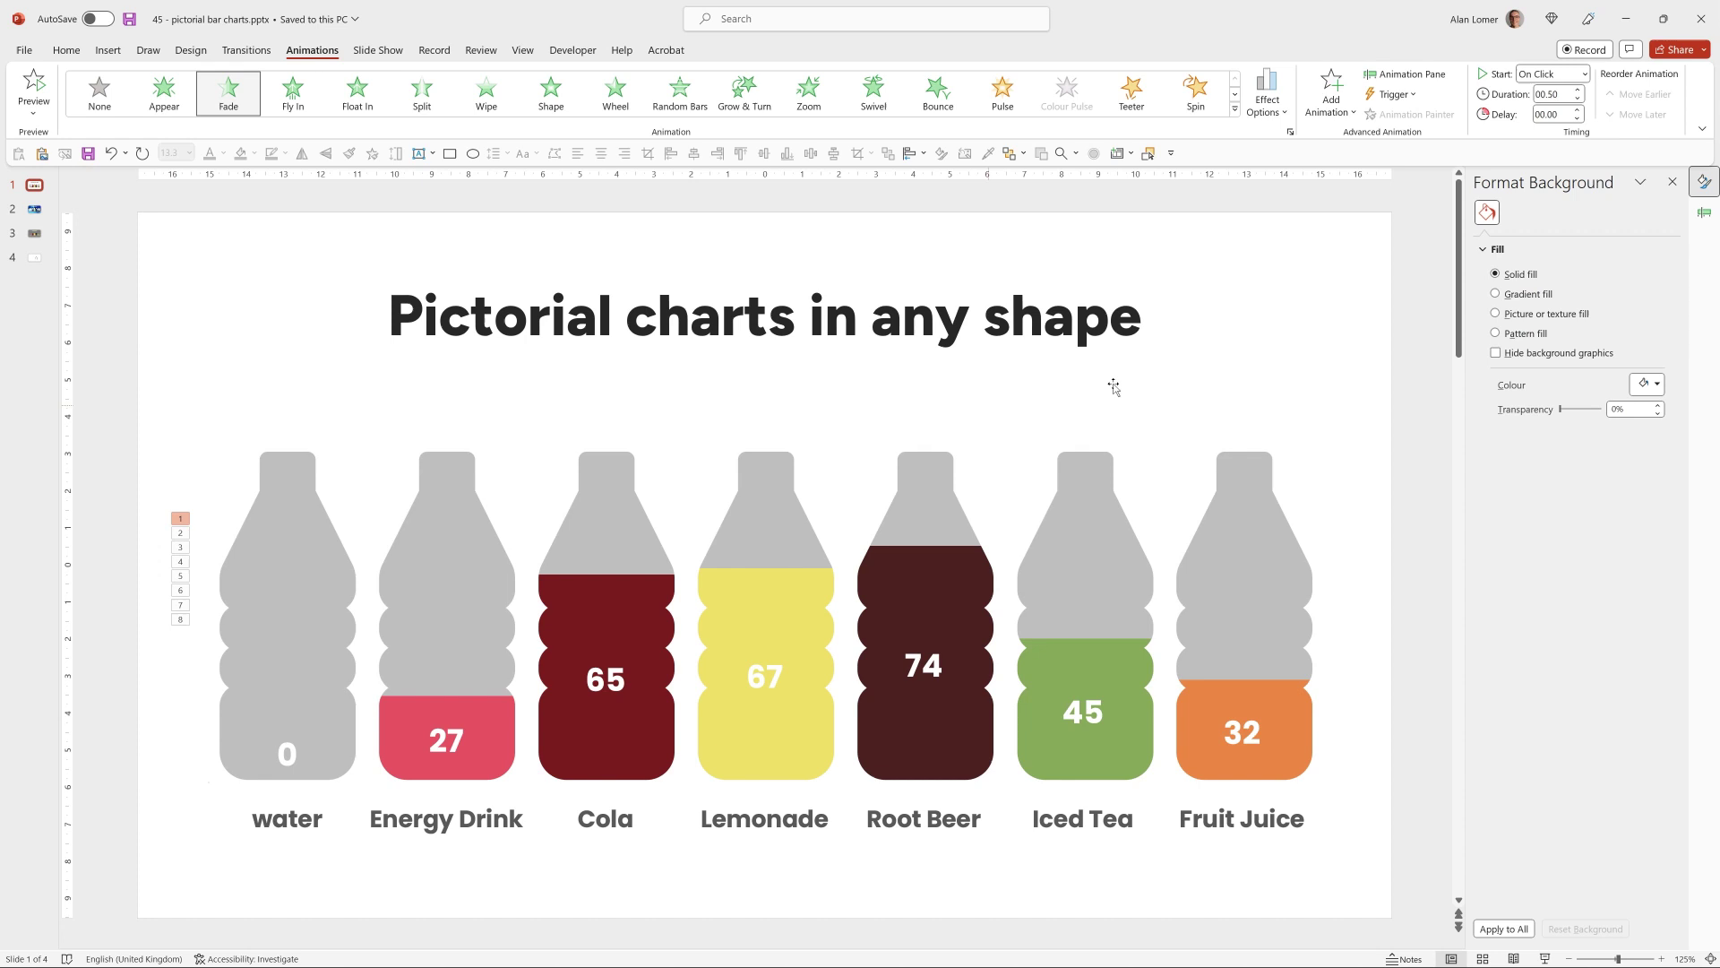
click(1520, 314)
click(1520, 400)
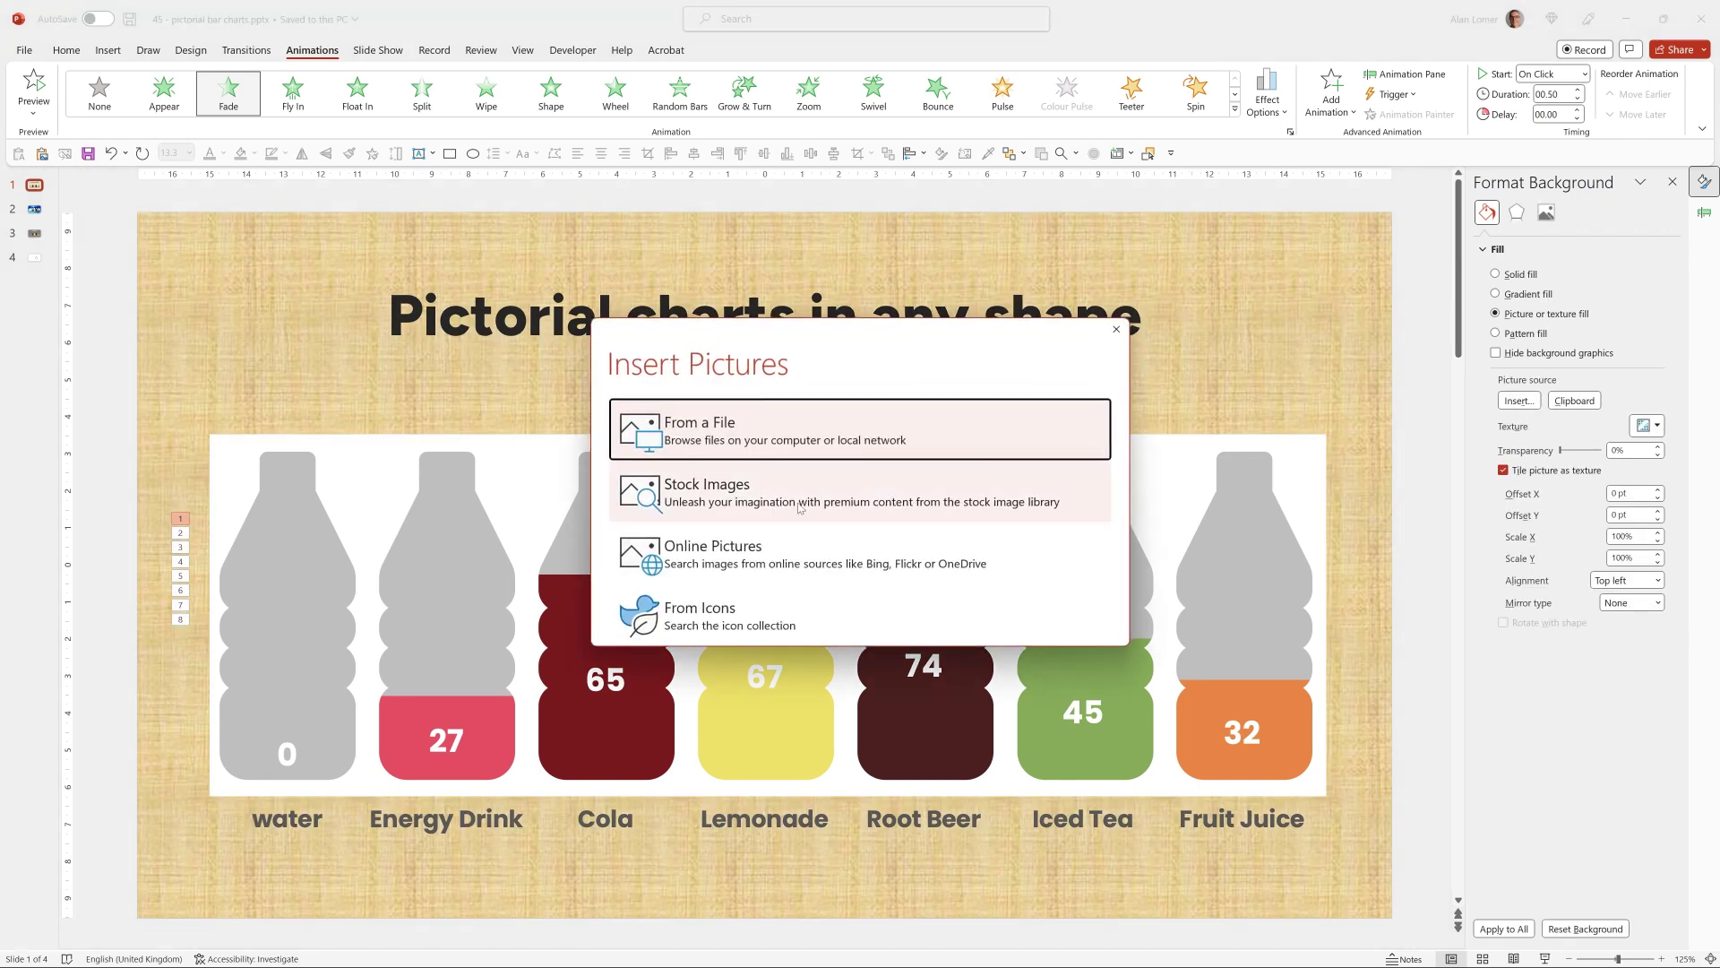
click(745, 502)
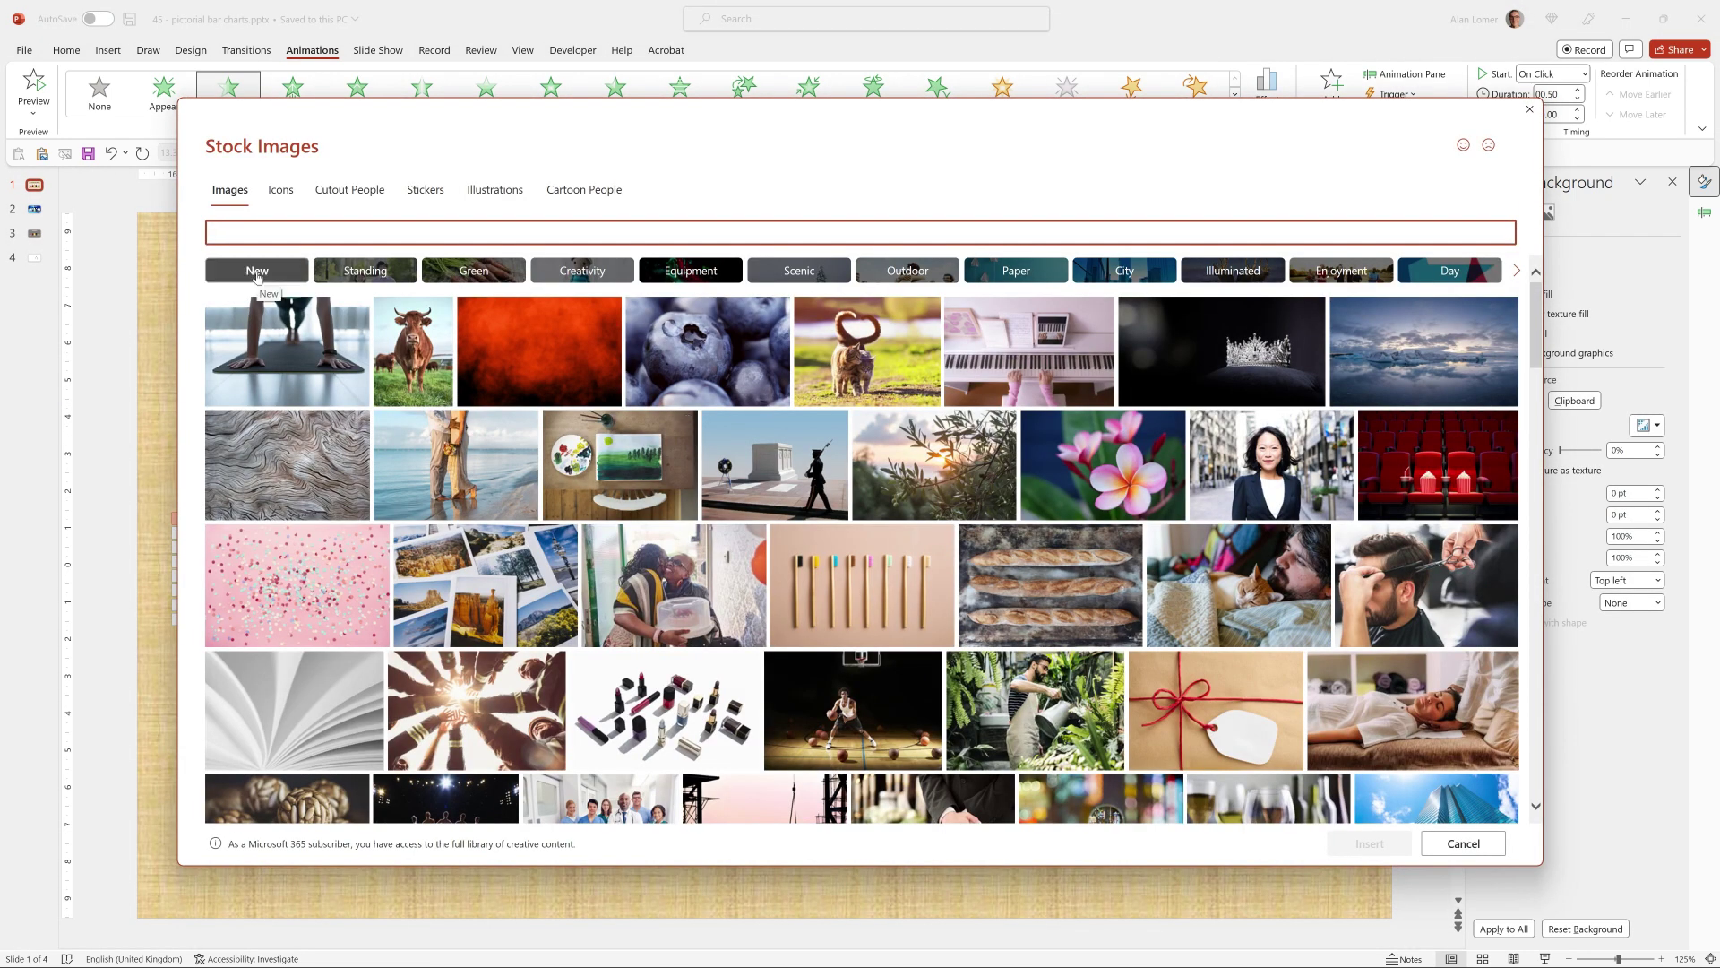
click(257, 271)
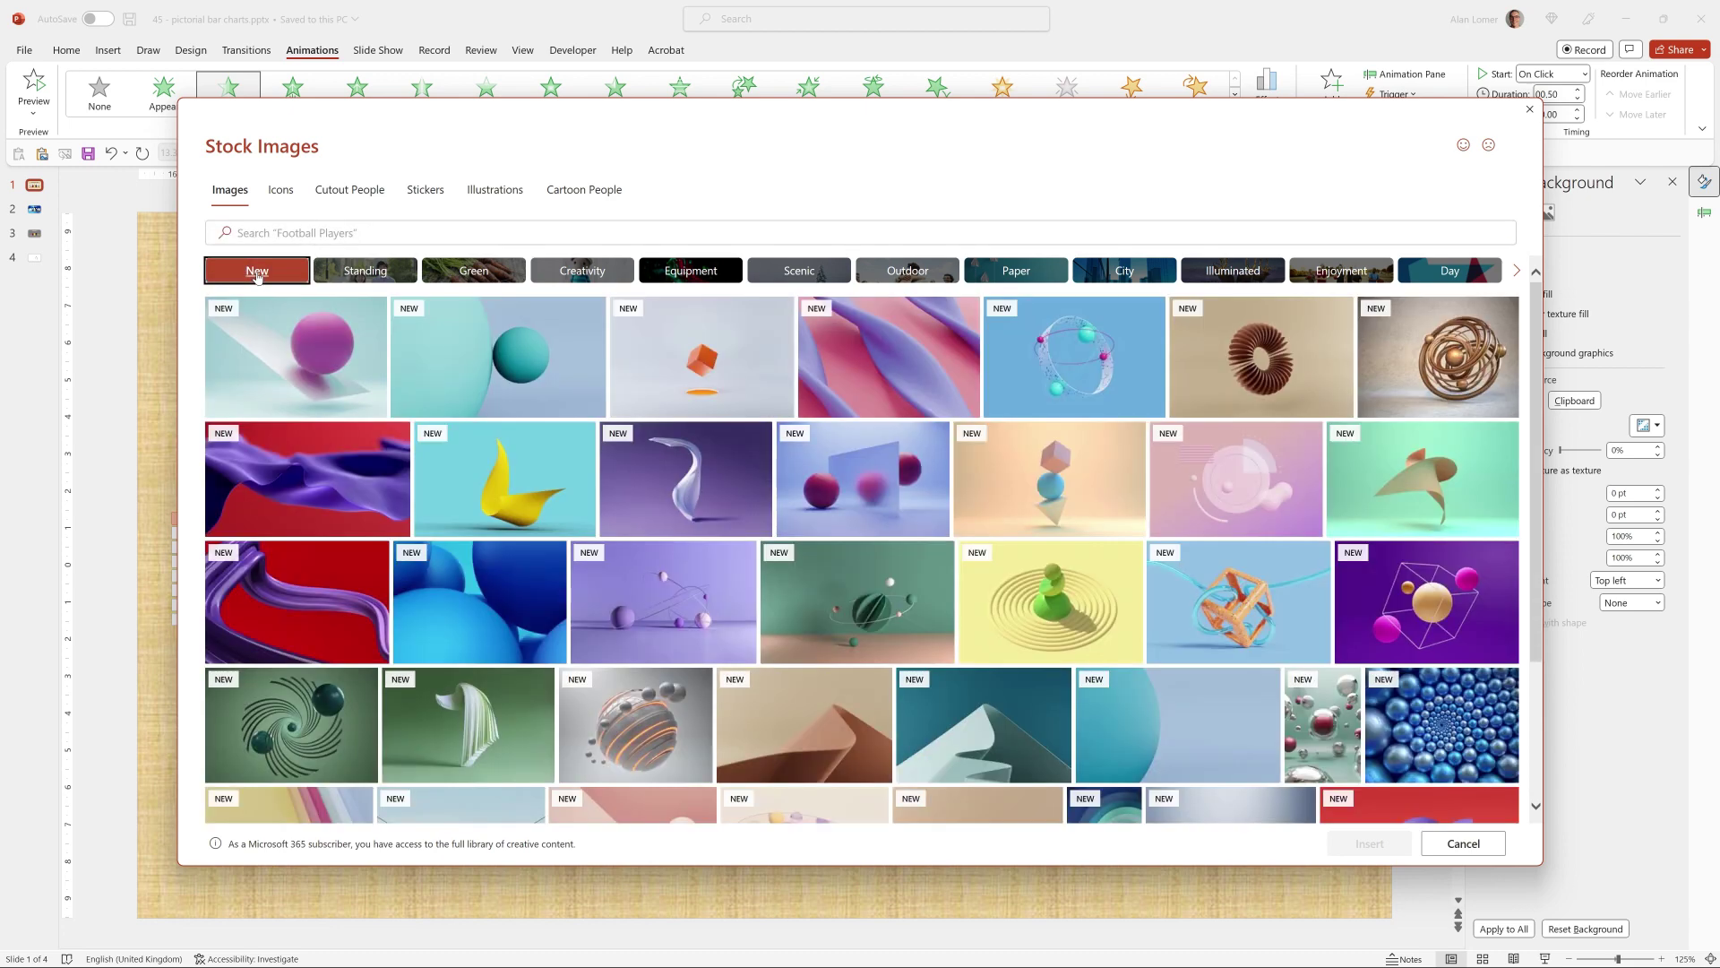
click(489, 611)
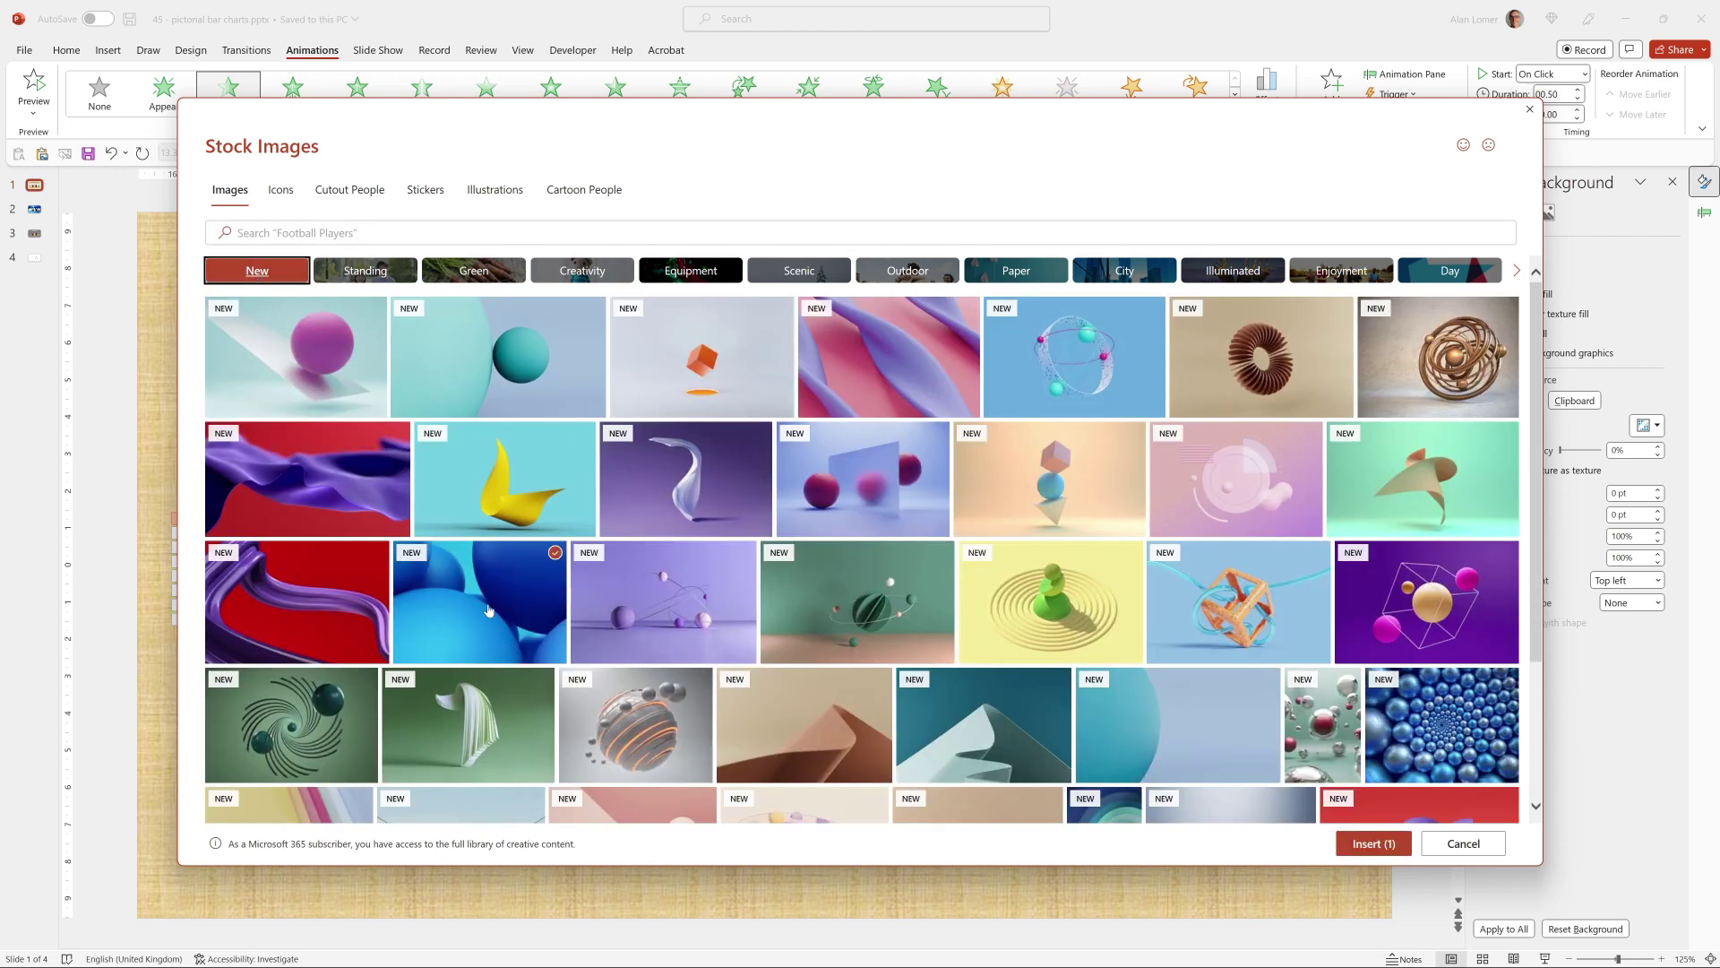
click(1356, 849)
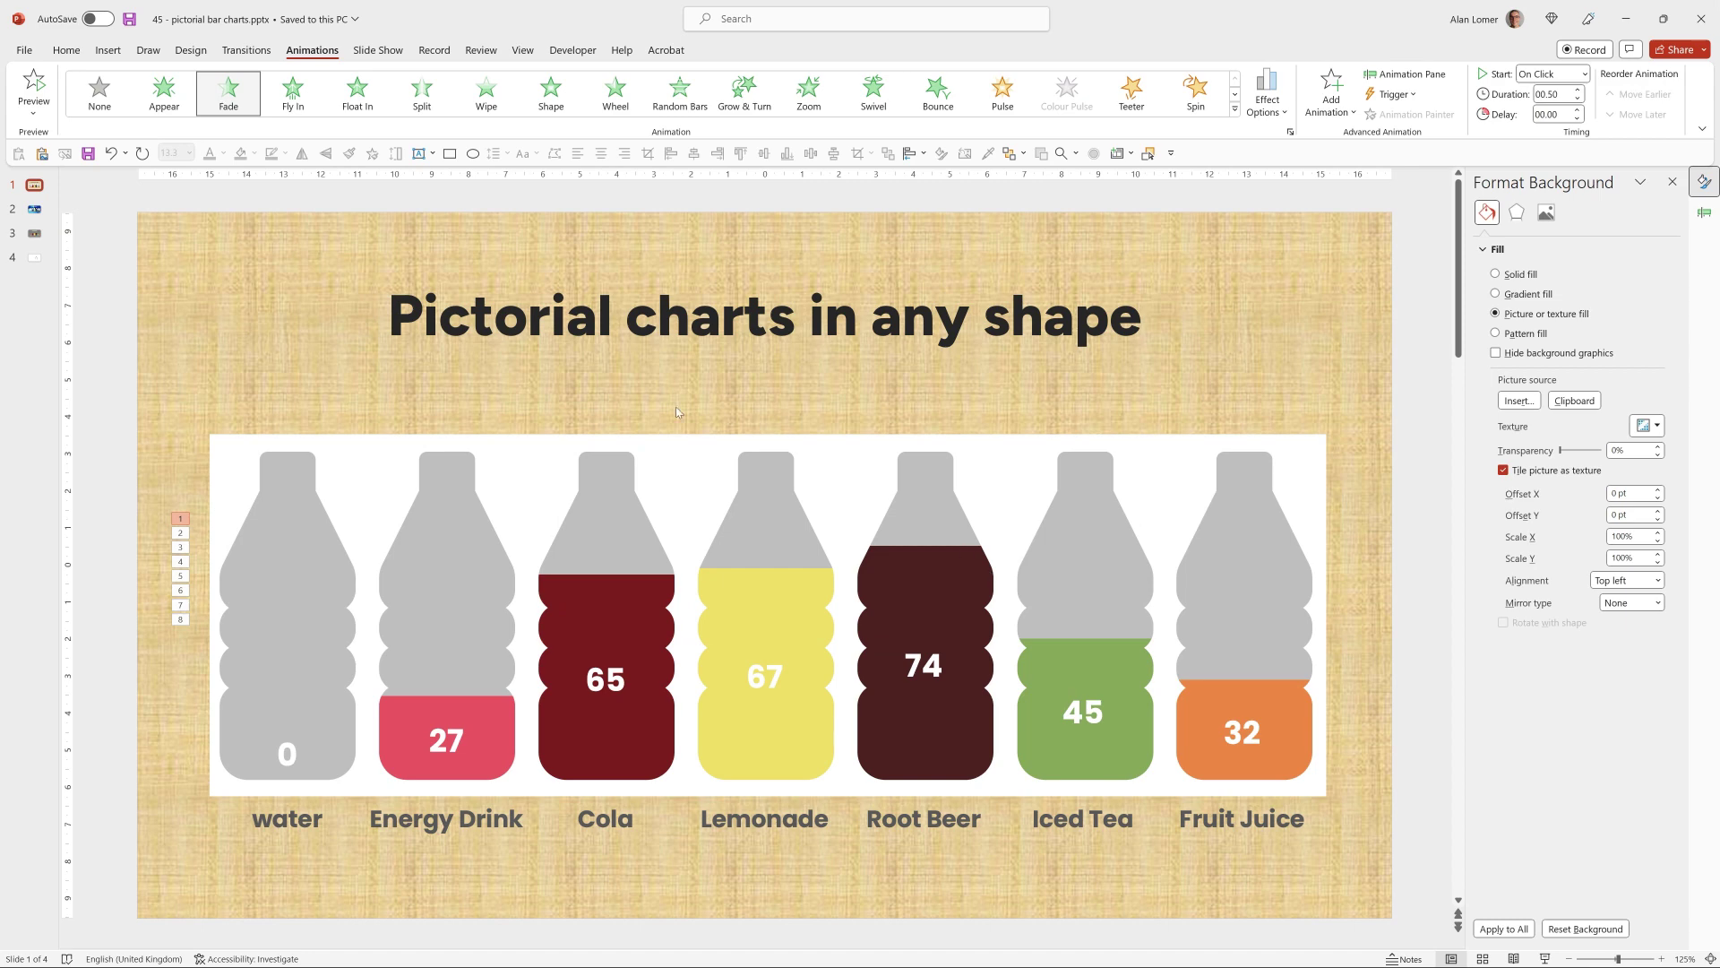
click(348, 455)
Give all seven bottle boxes, from Water to Fruit Juice, a Slide background fill.
shift+click(503, 451)
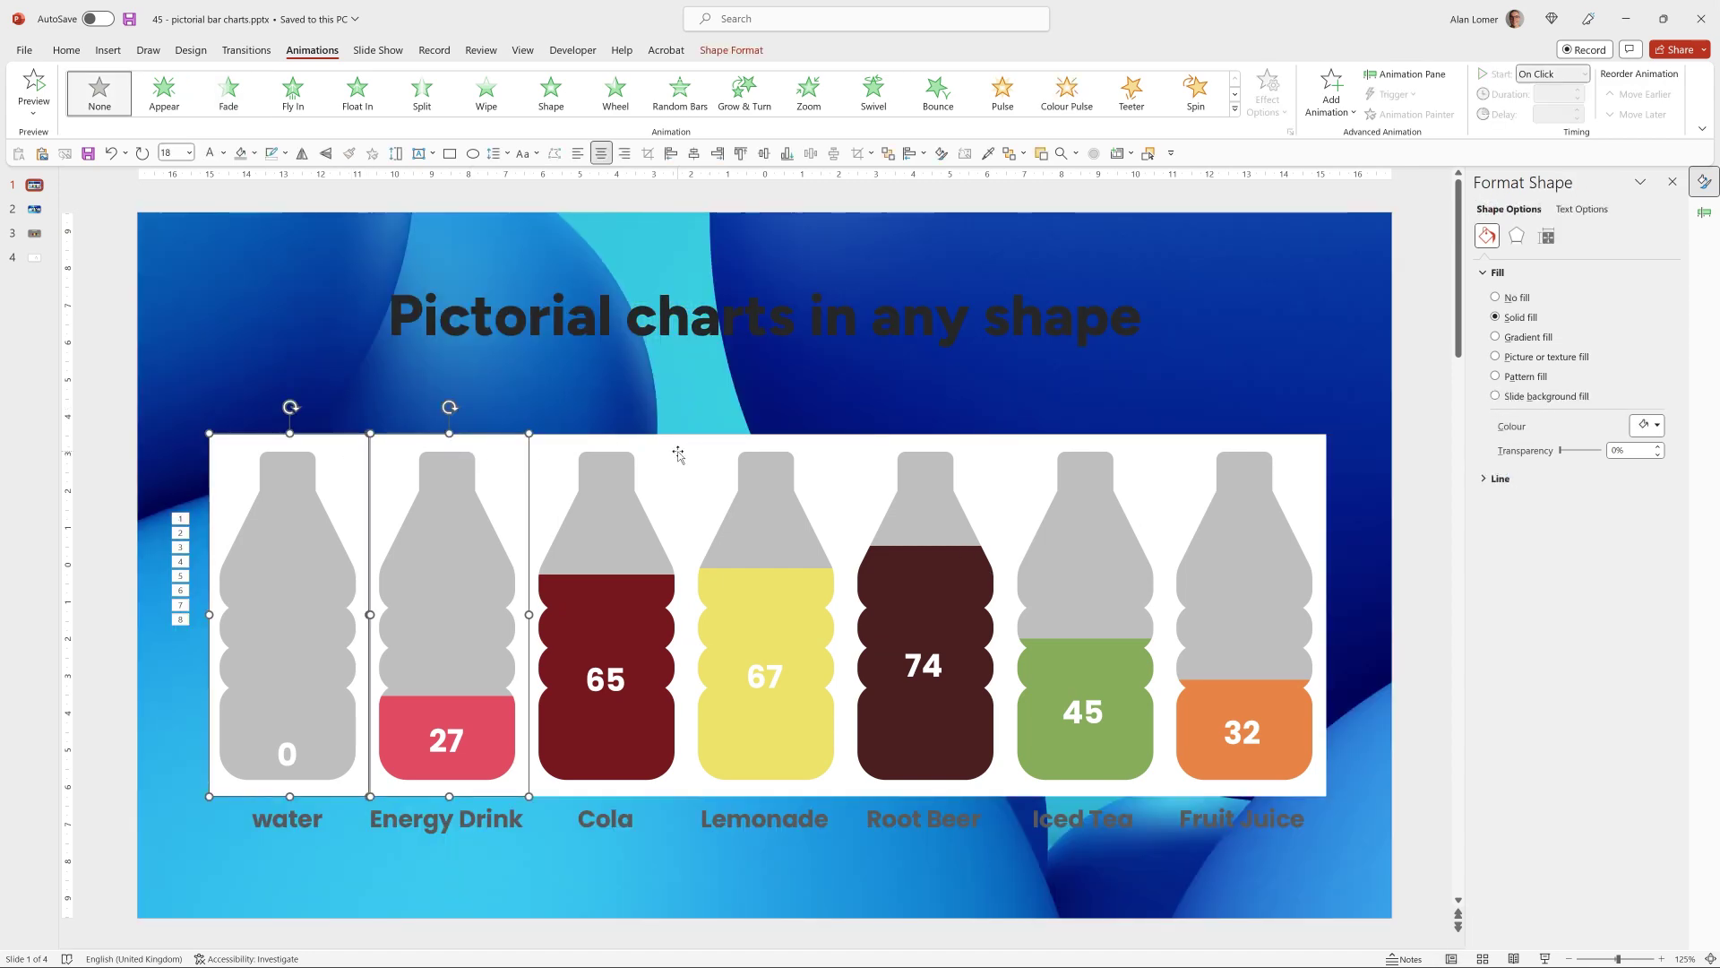
shift+click(675, 453)
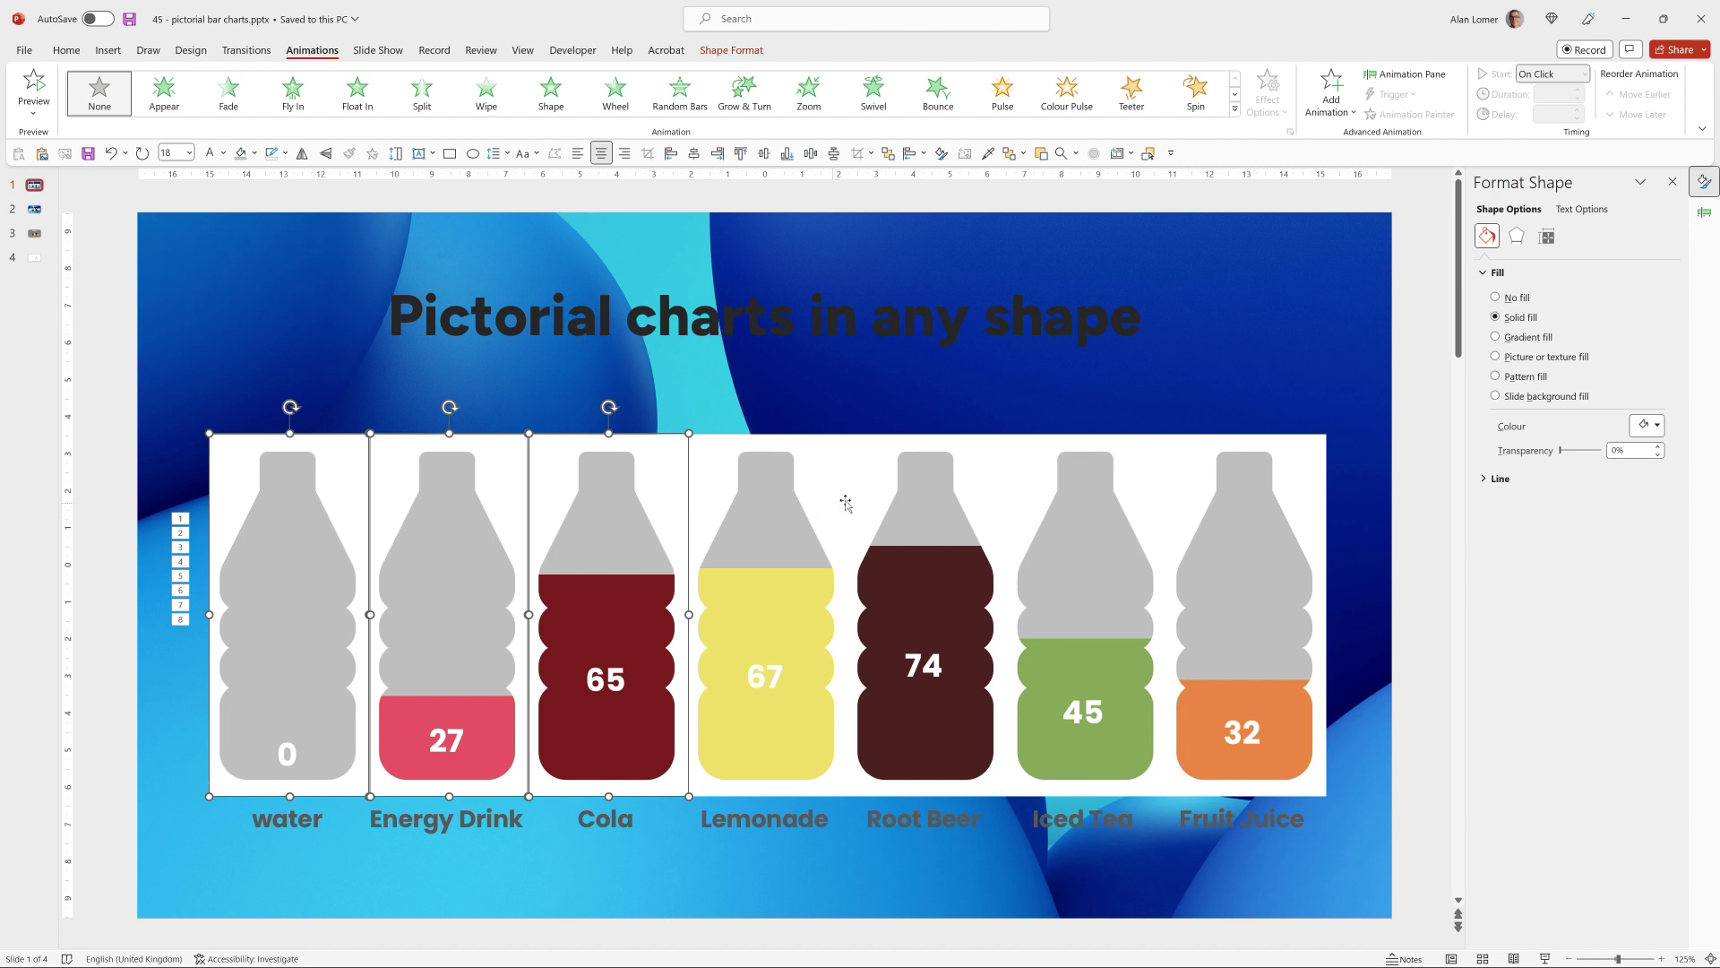
shift+click(830, 461)
shift+click(992, 455)
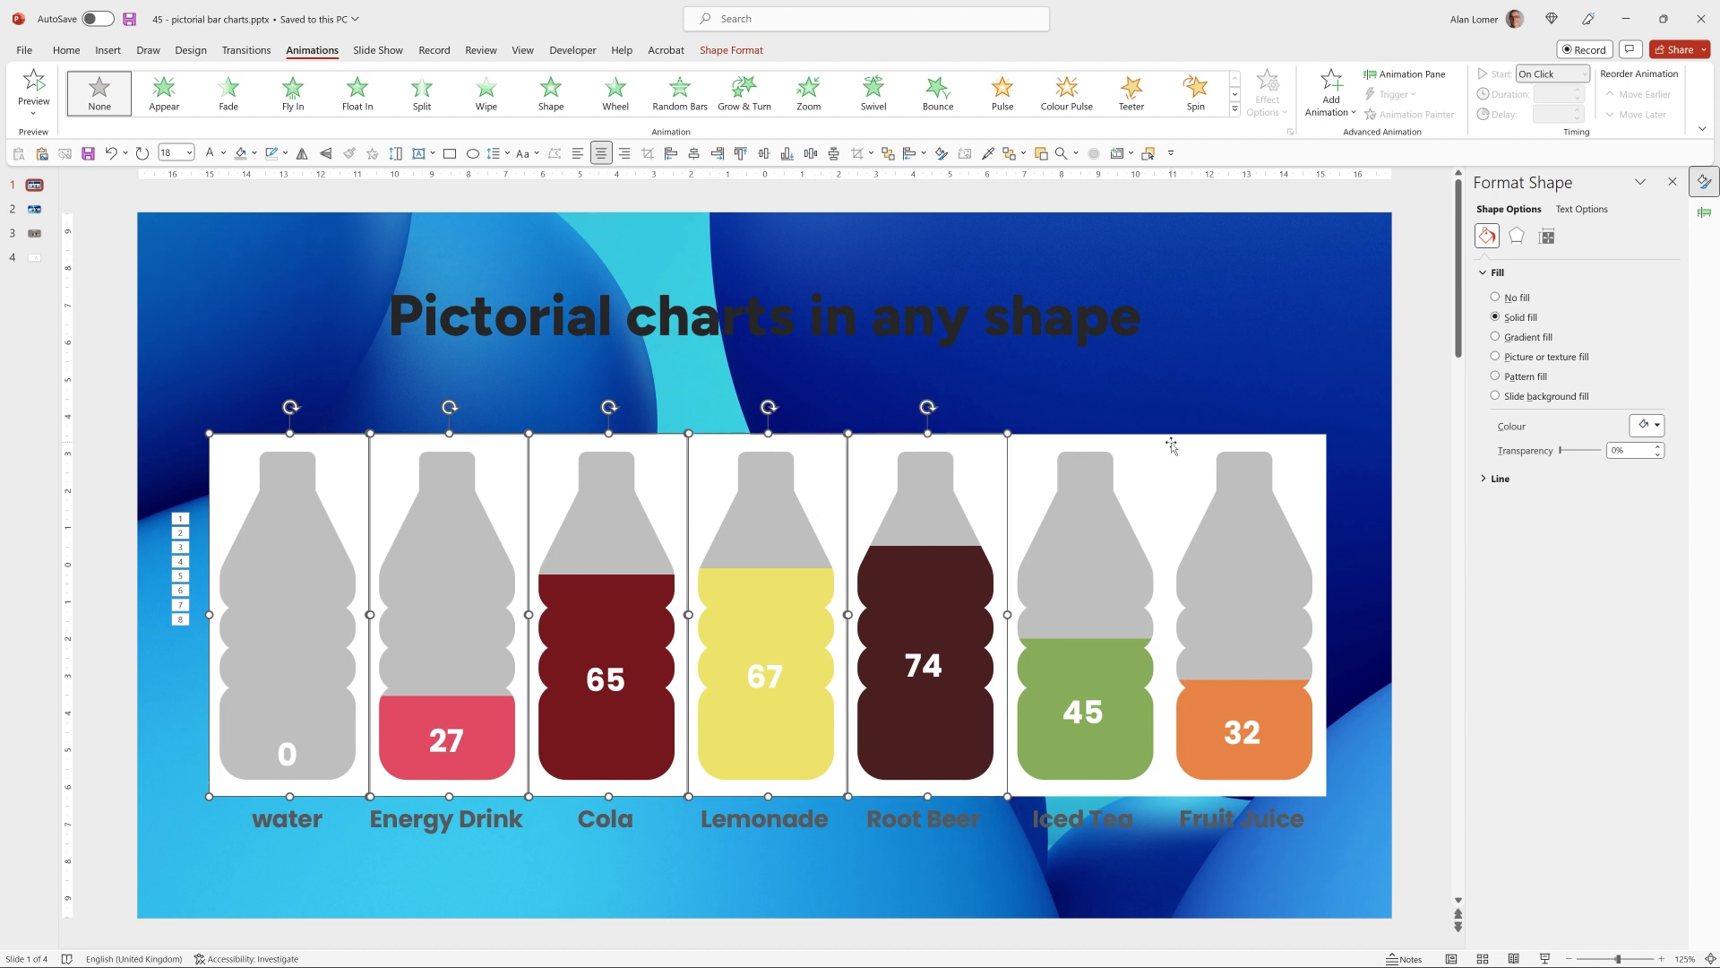
shift+click(1138, 452)
shift+click(1320, 443)
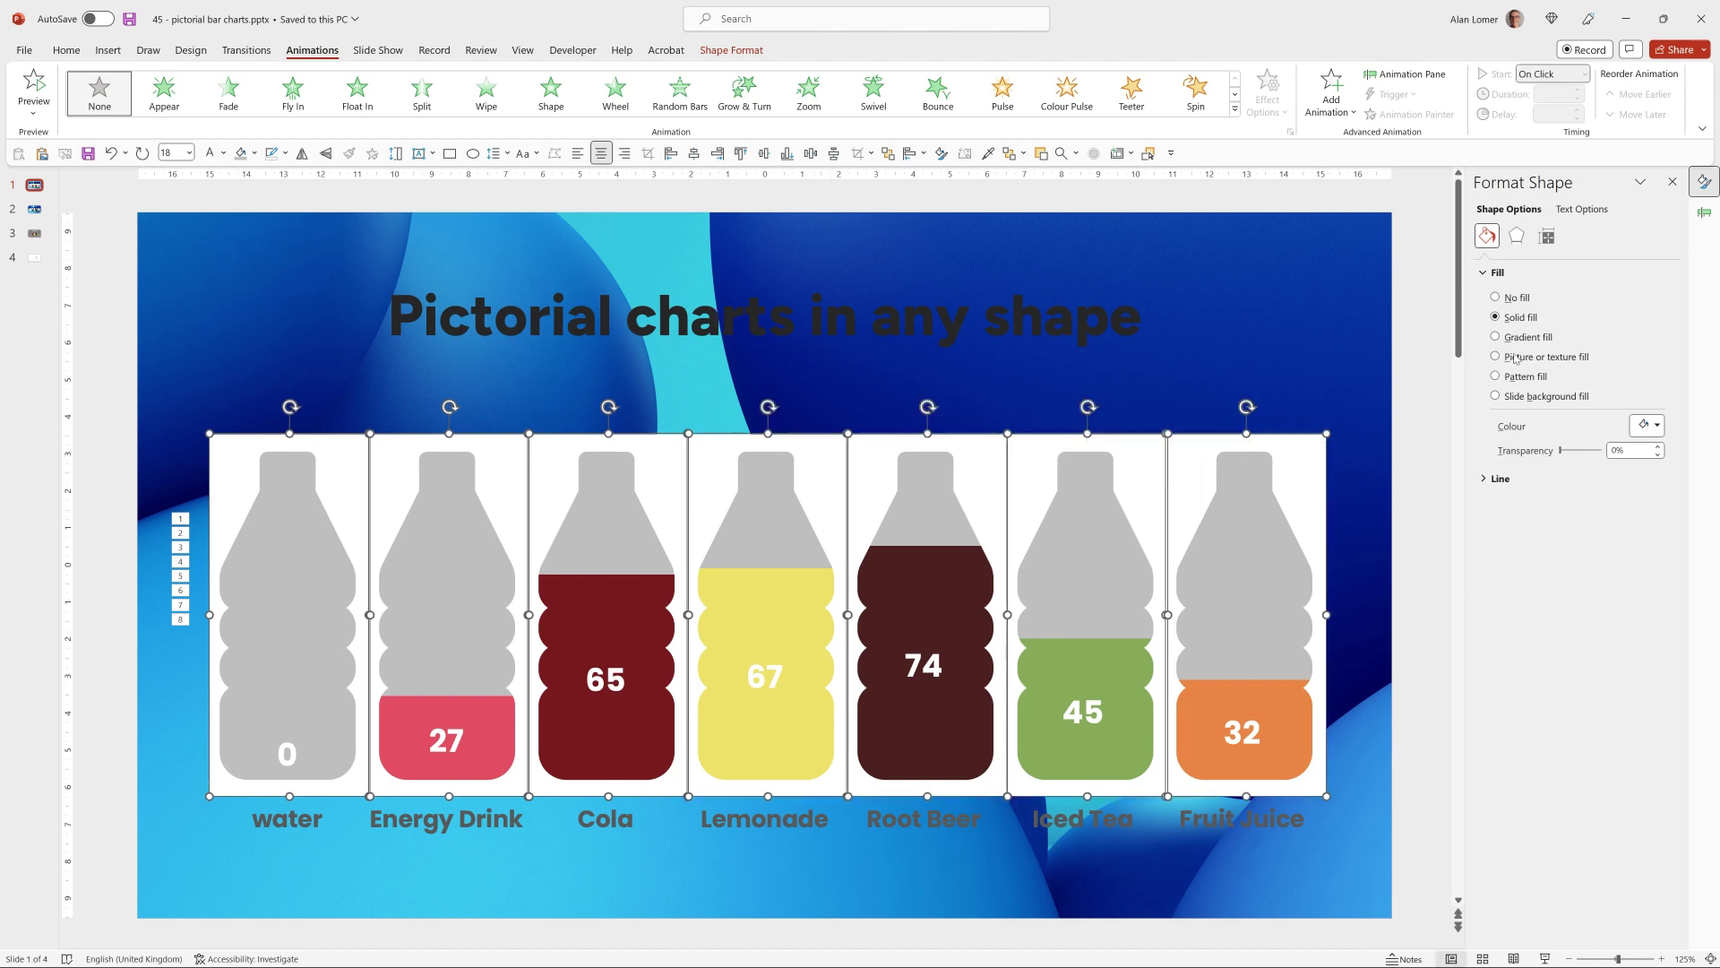
click(1495, 396)
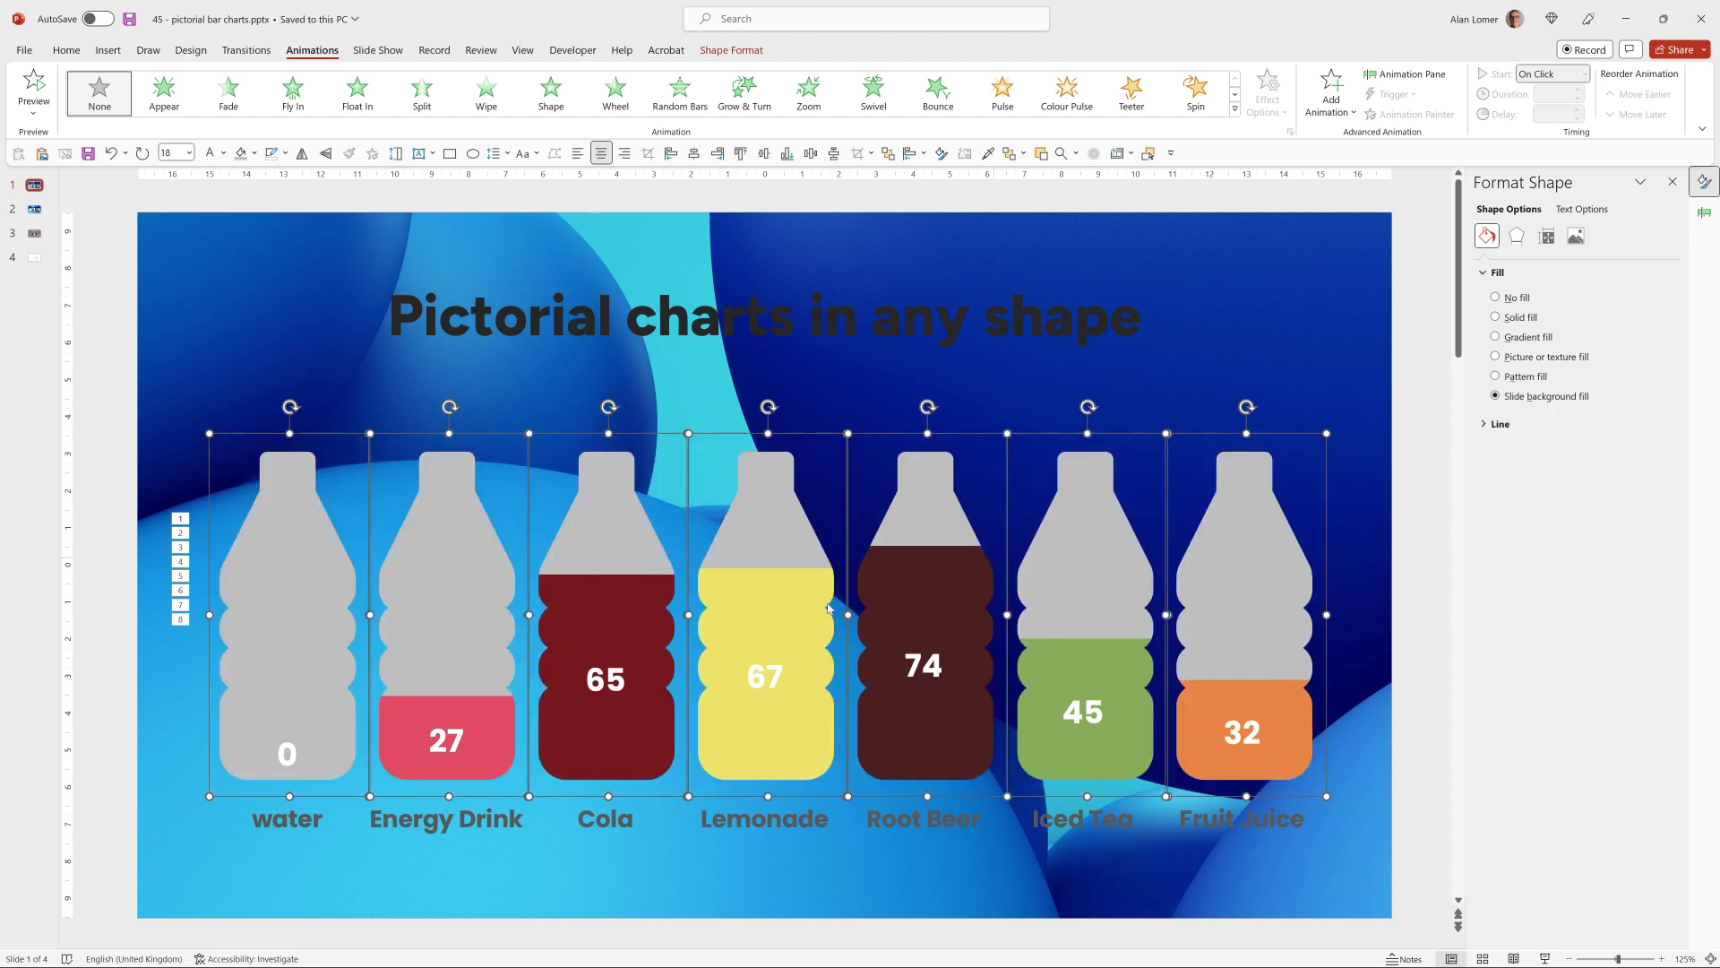
Colour the slide title text and the drink category axis labels white.
click(482, 334)
key(ctrl+a)
click(72, 54)
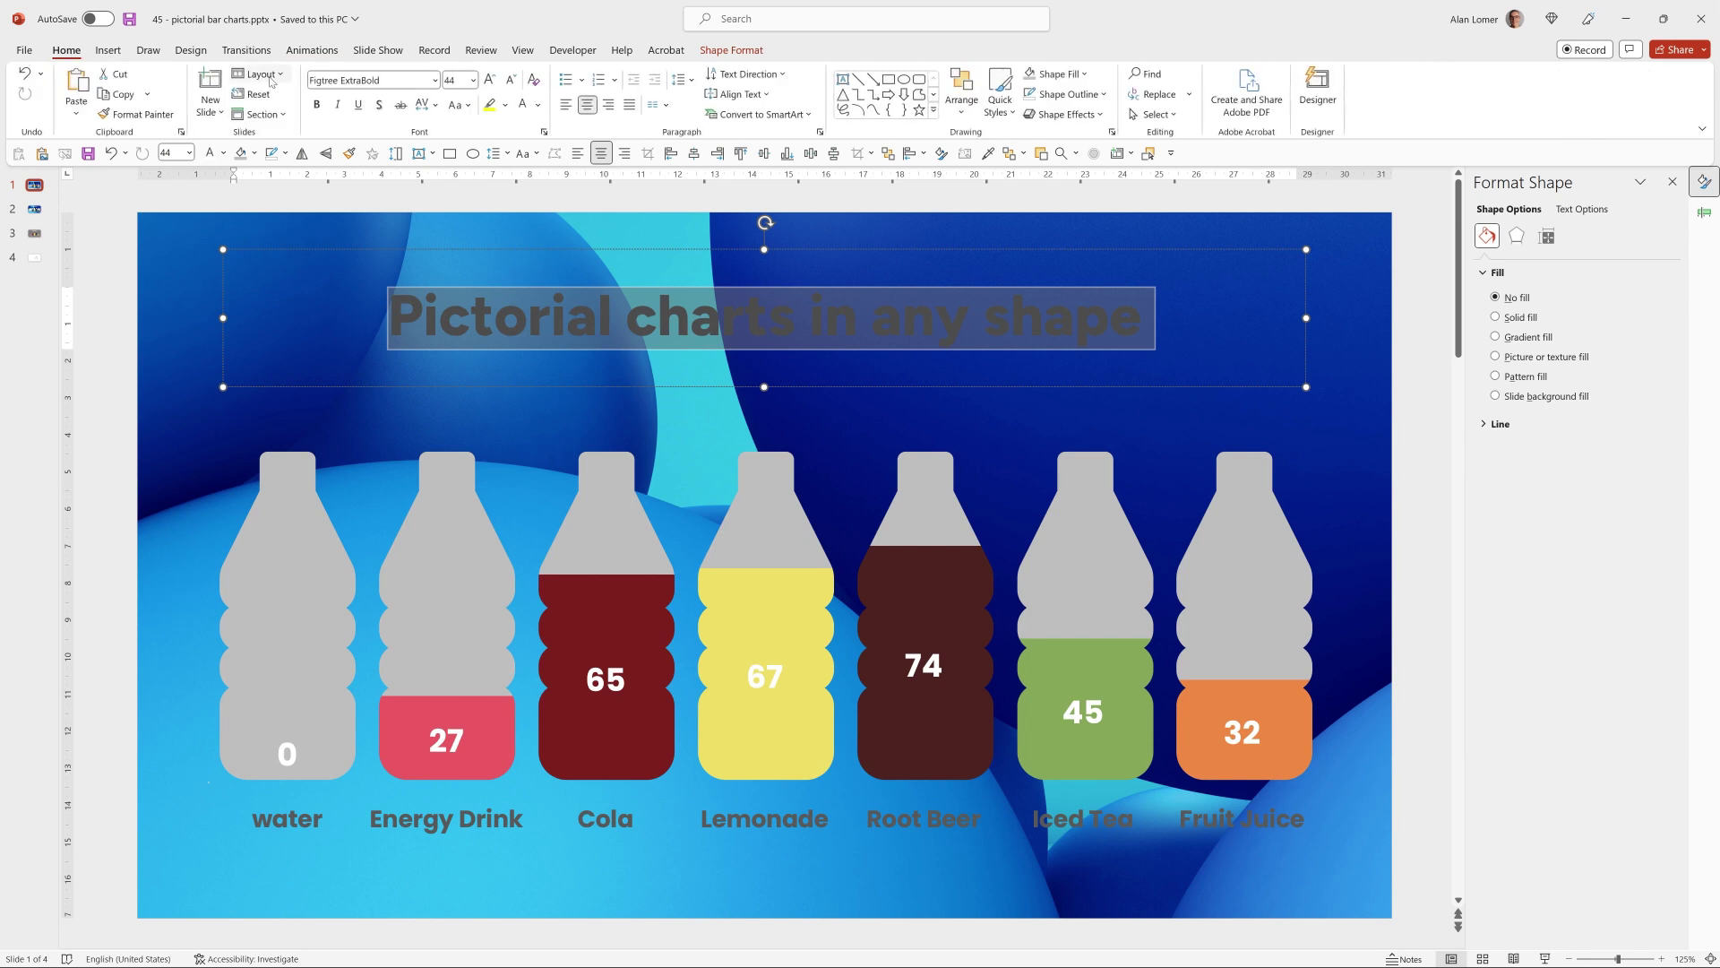
click(524, 104)
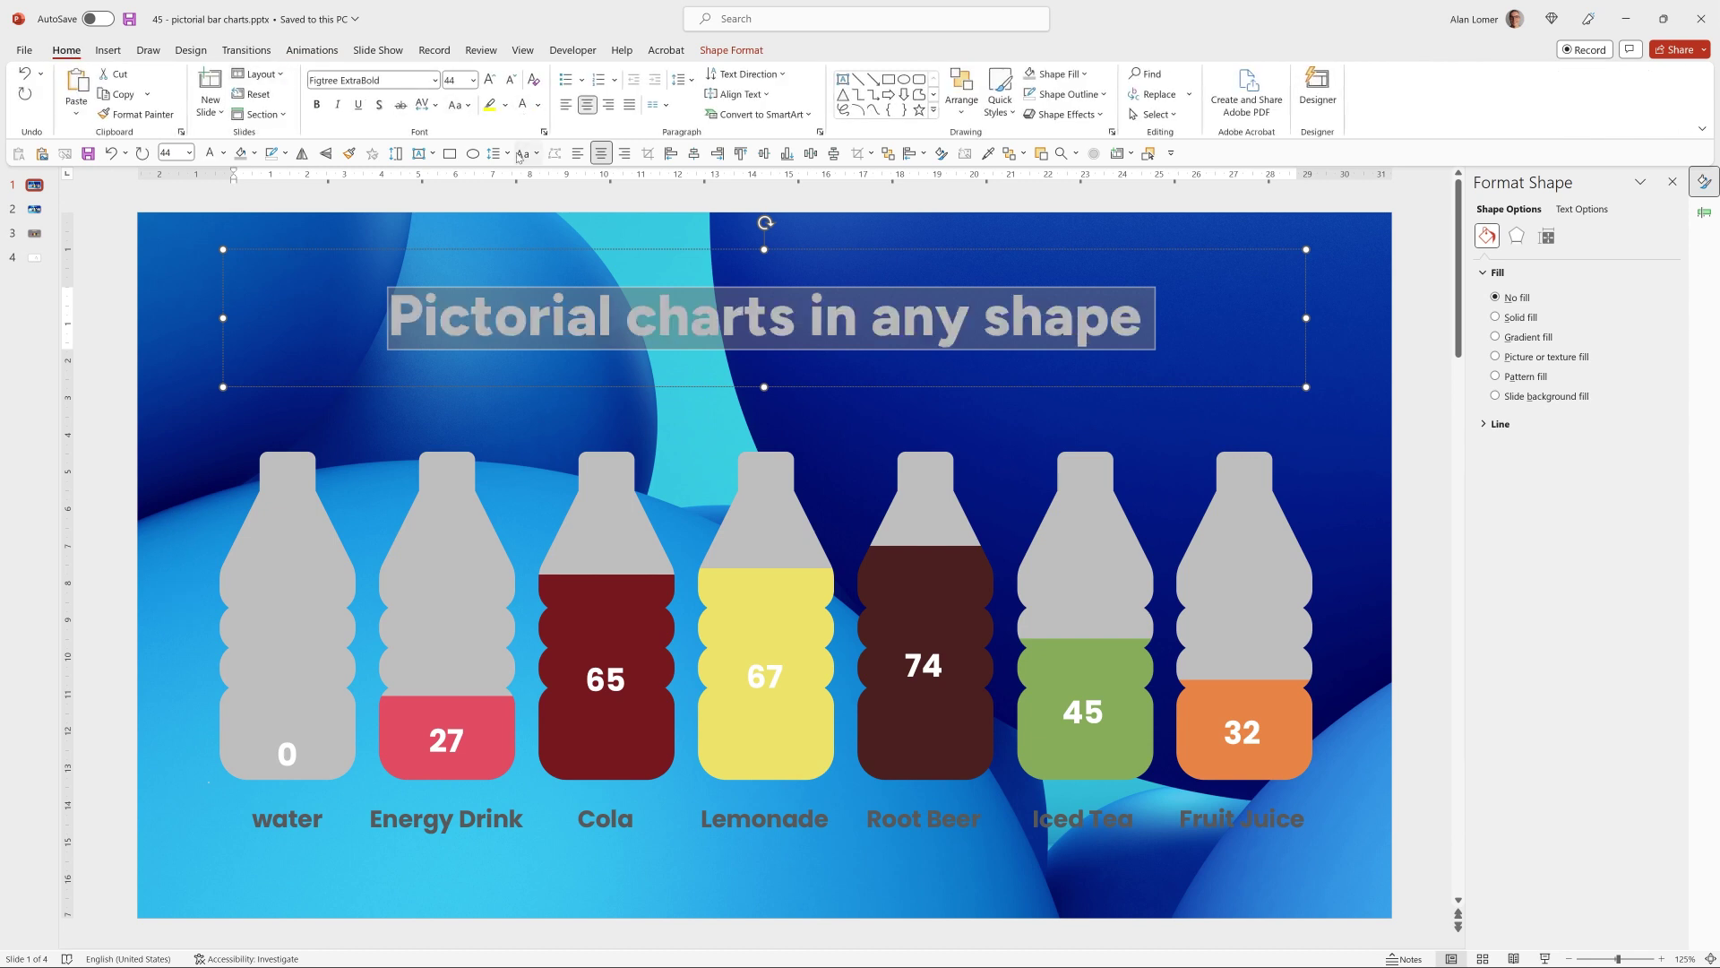
click(298, 822)
click(525, 104)
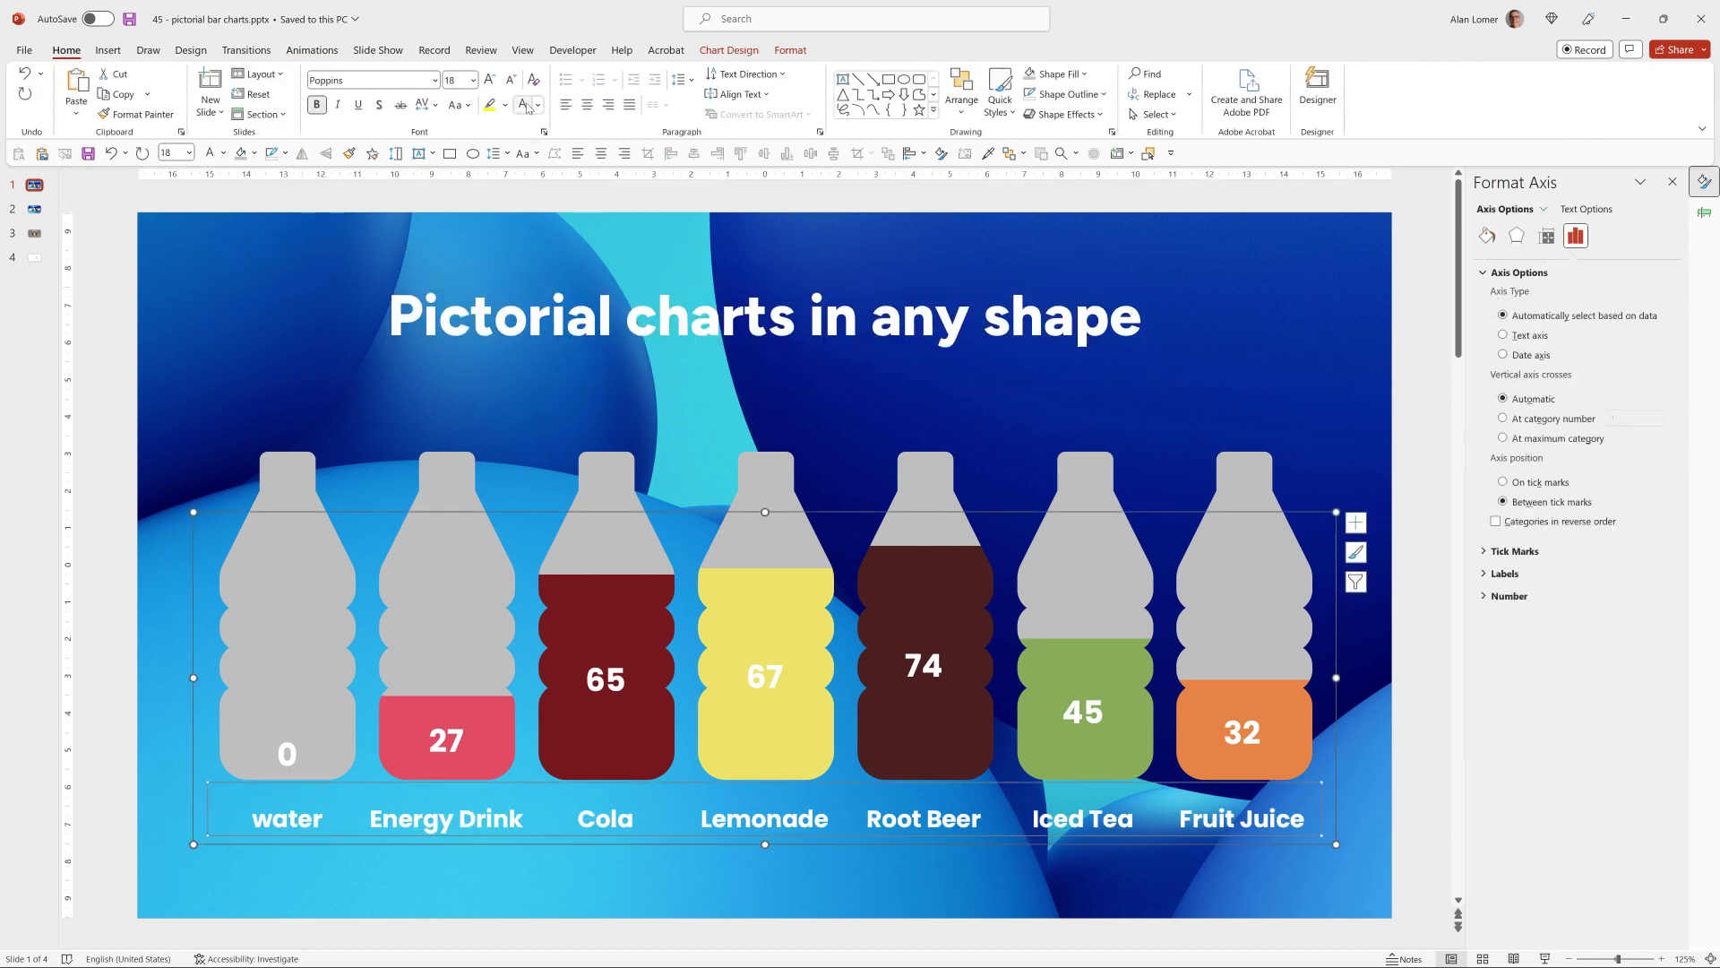
click(289, 468)
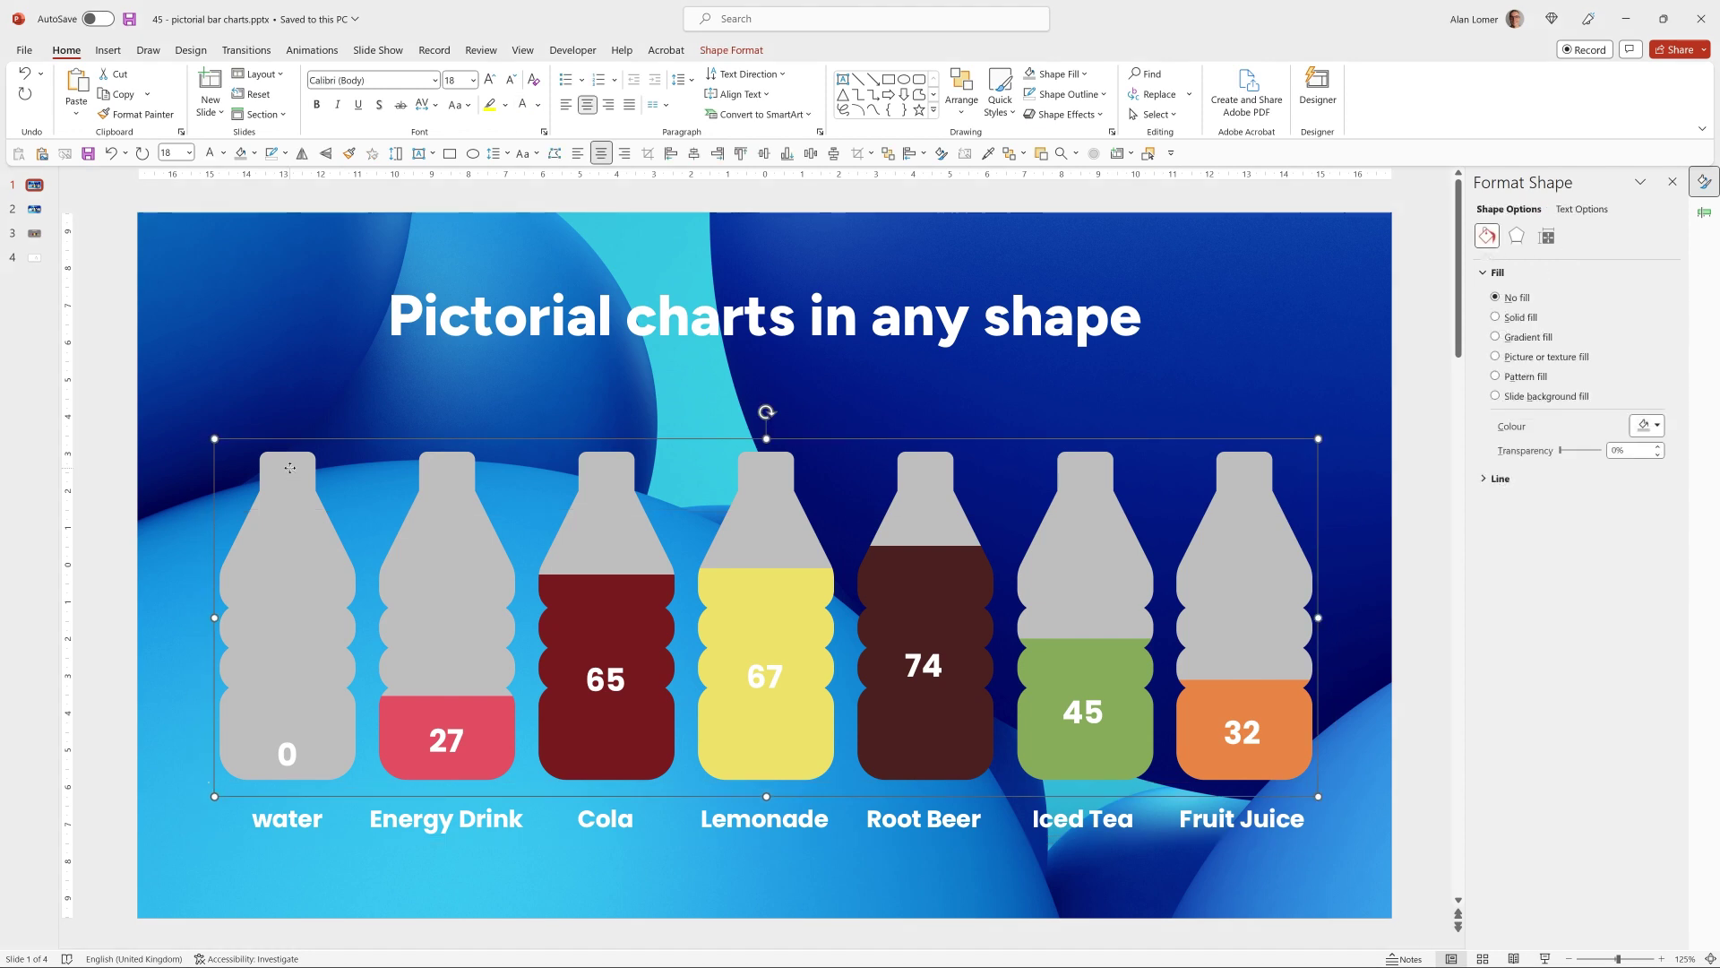
Fill the bottle silhouettes white and make the water bottle's 0 data label grey.
click(1055, 74)
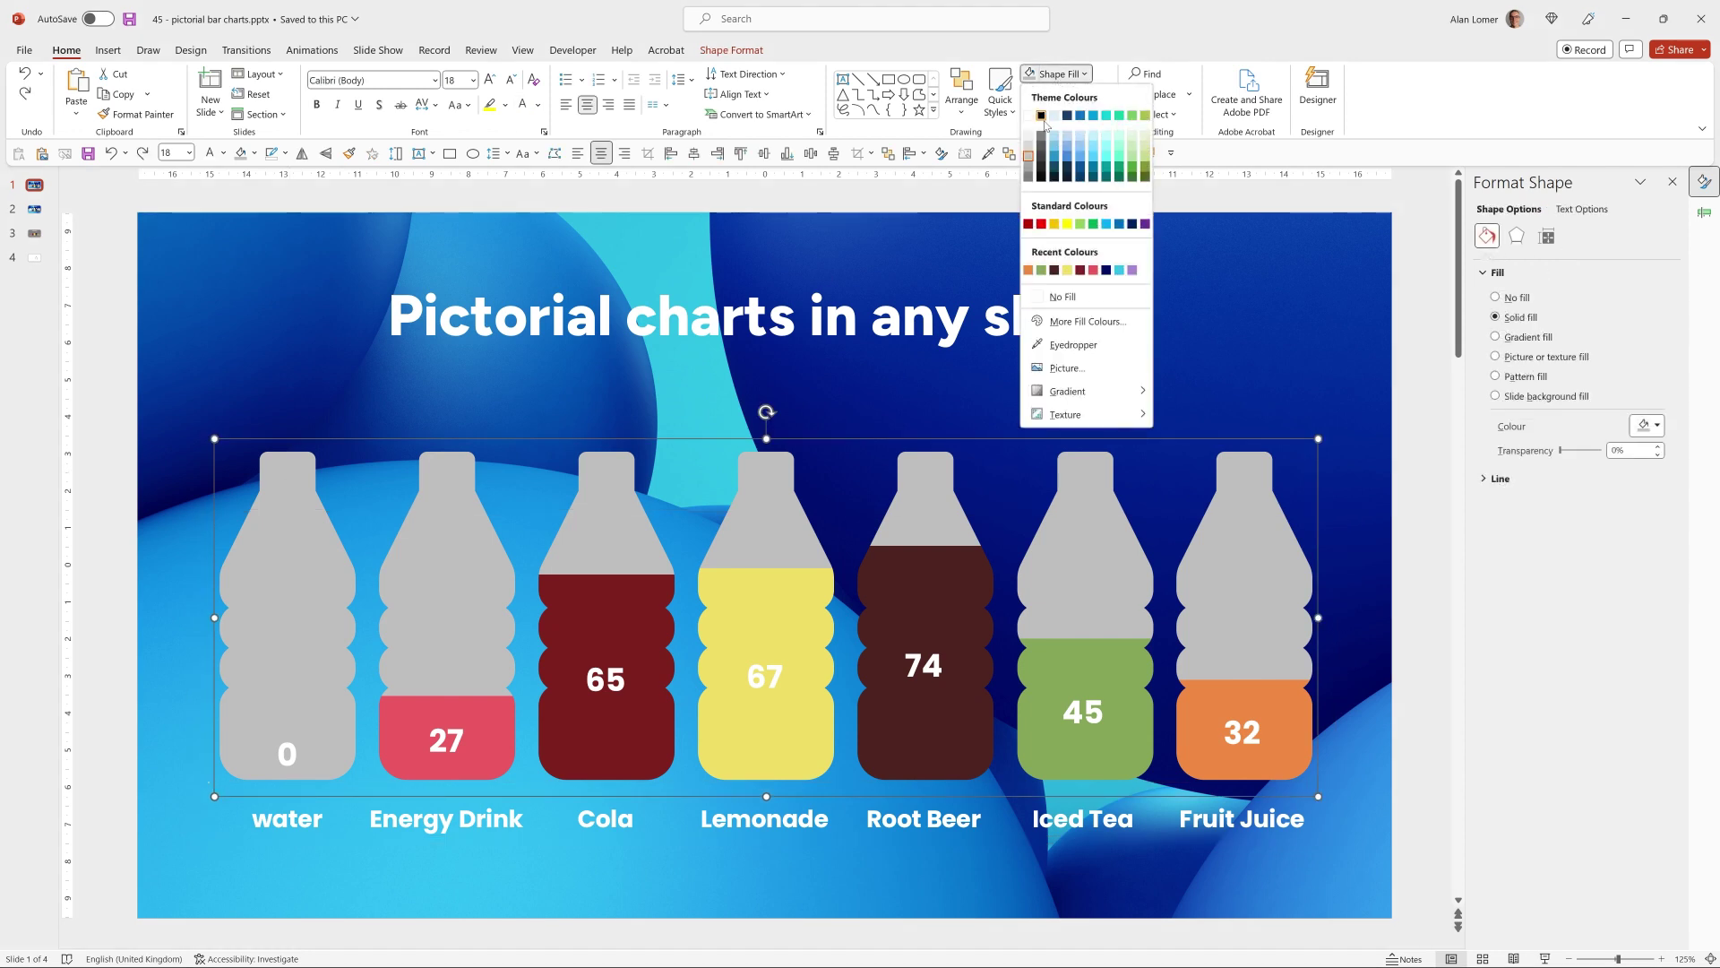
click(1029, 118)
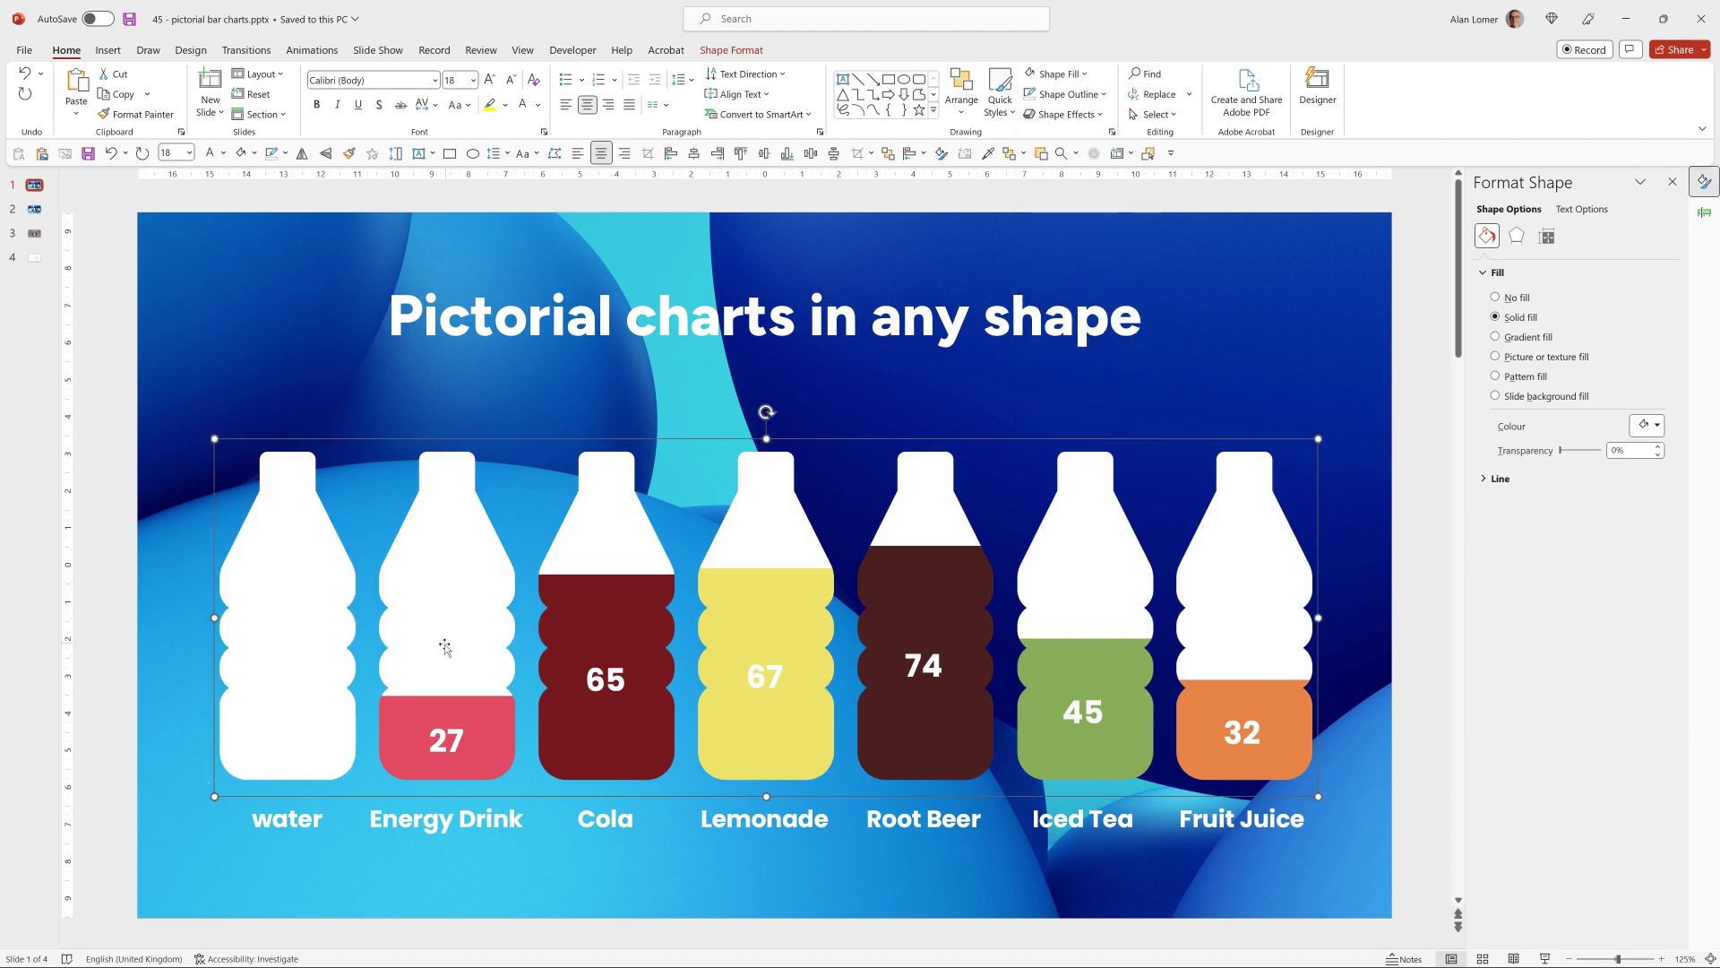
click(289, 751)
click(291, 755)
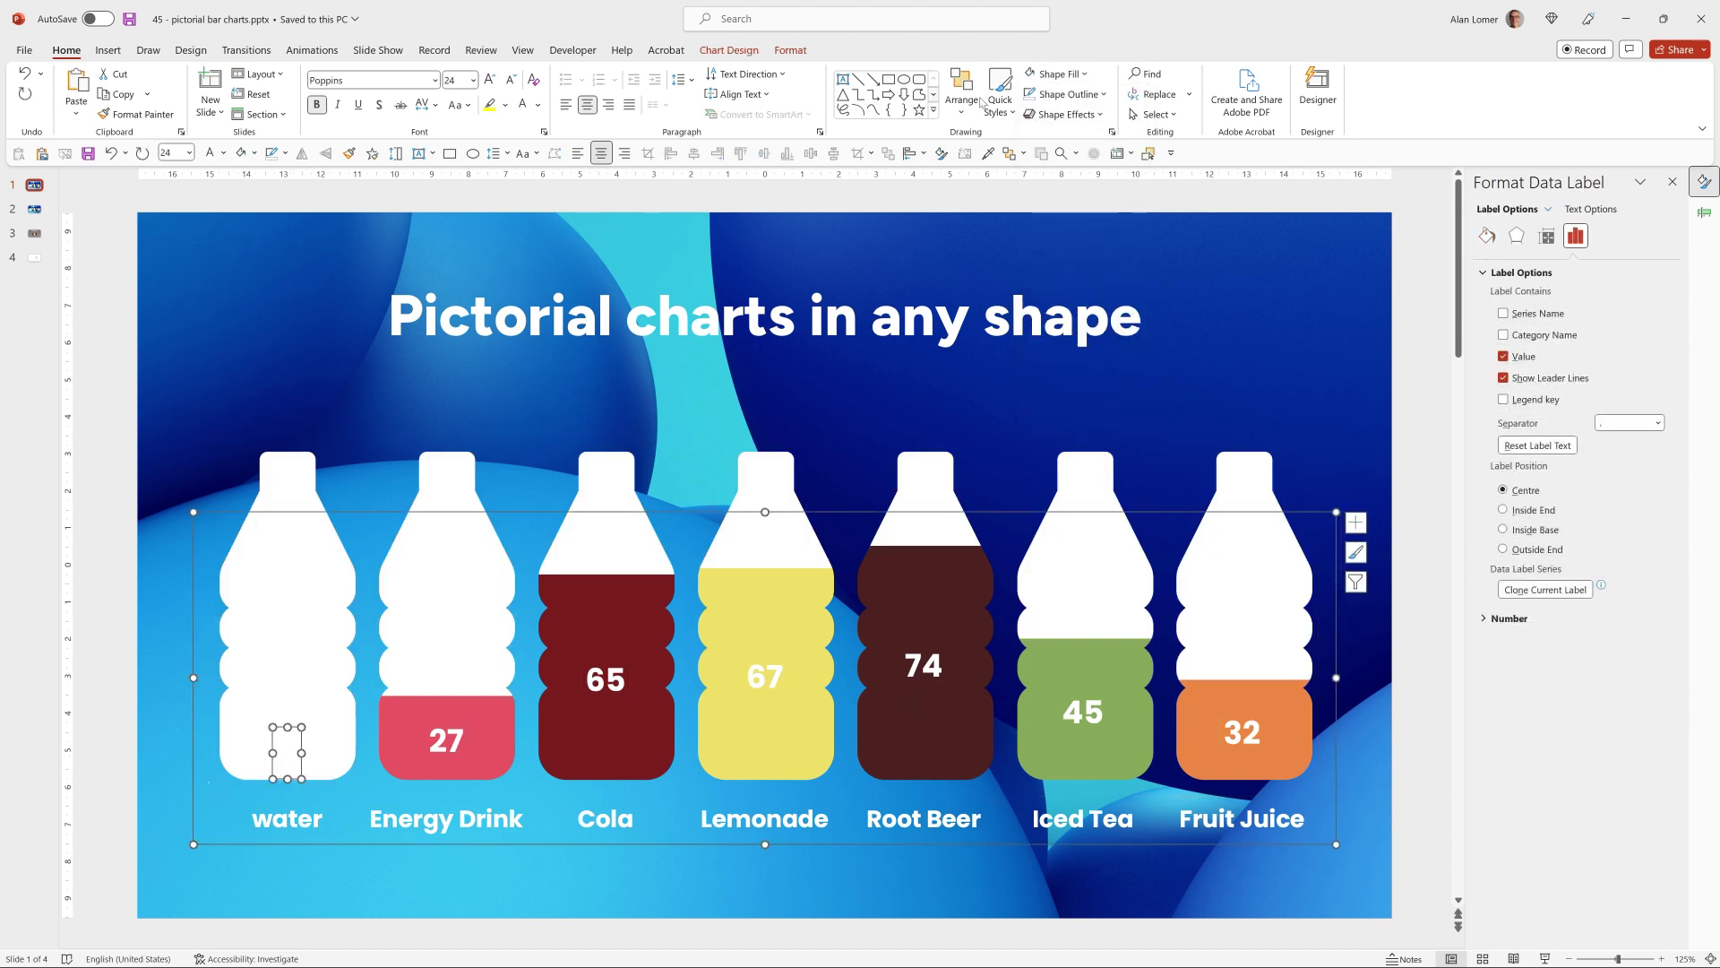
click(538, 106)
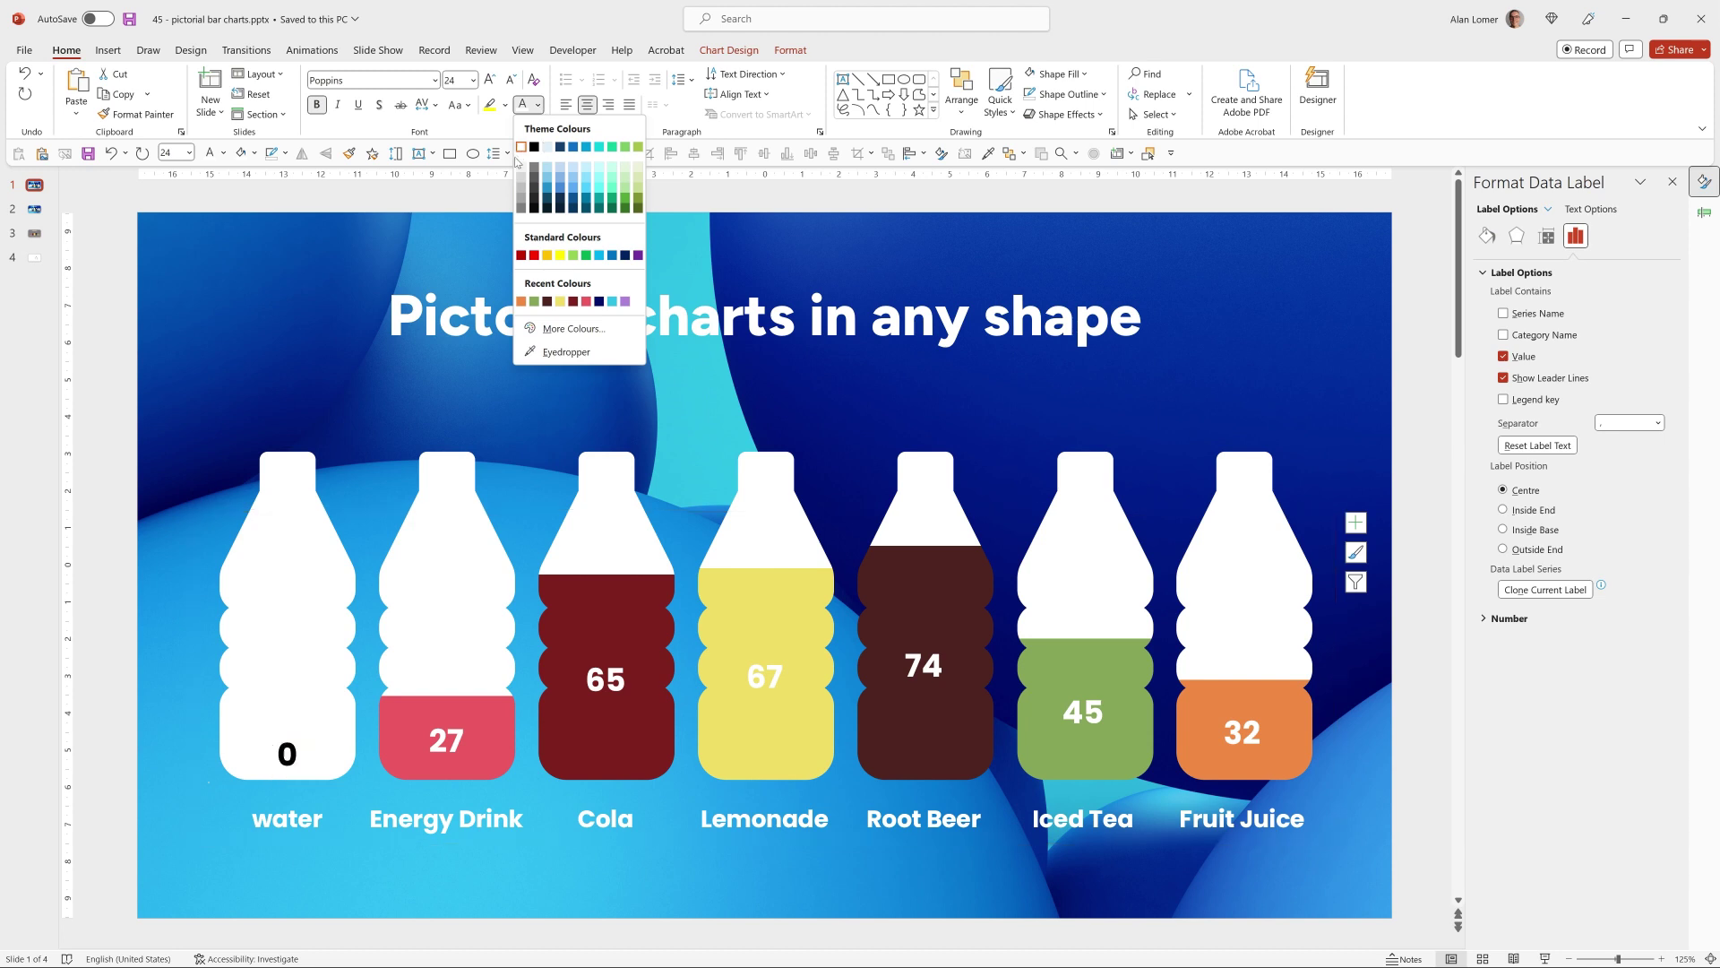
click(521, 191)
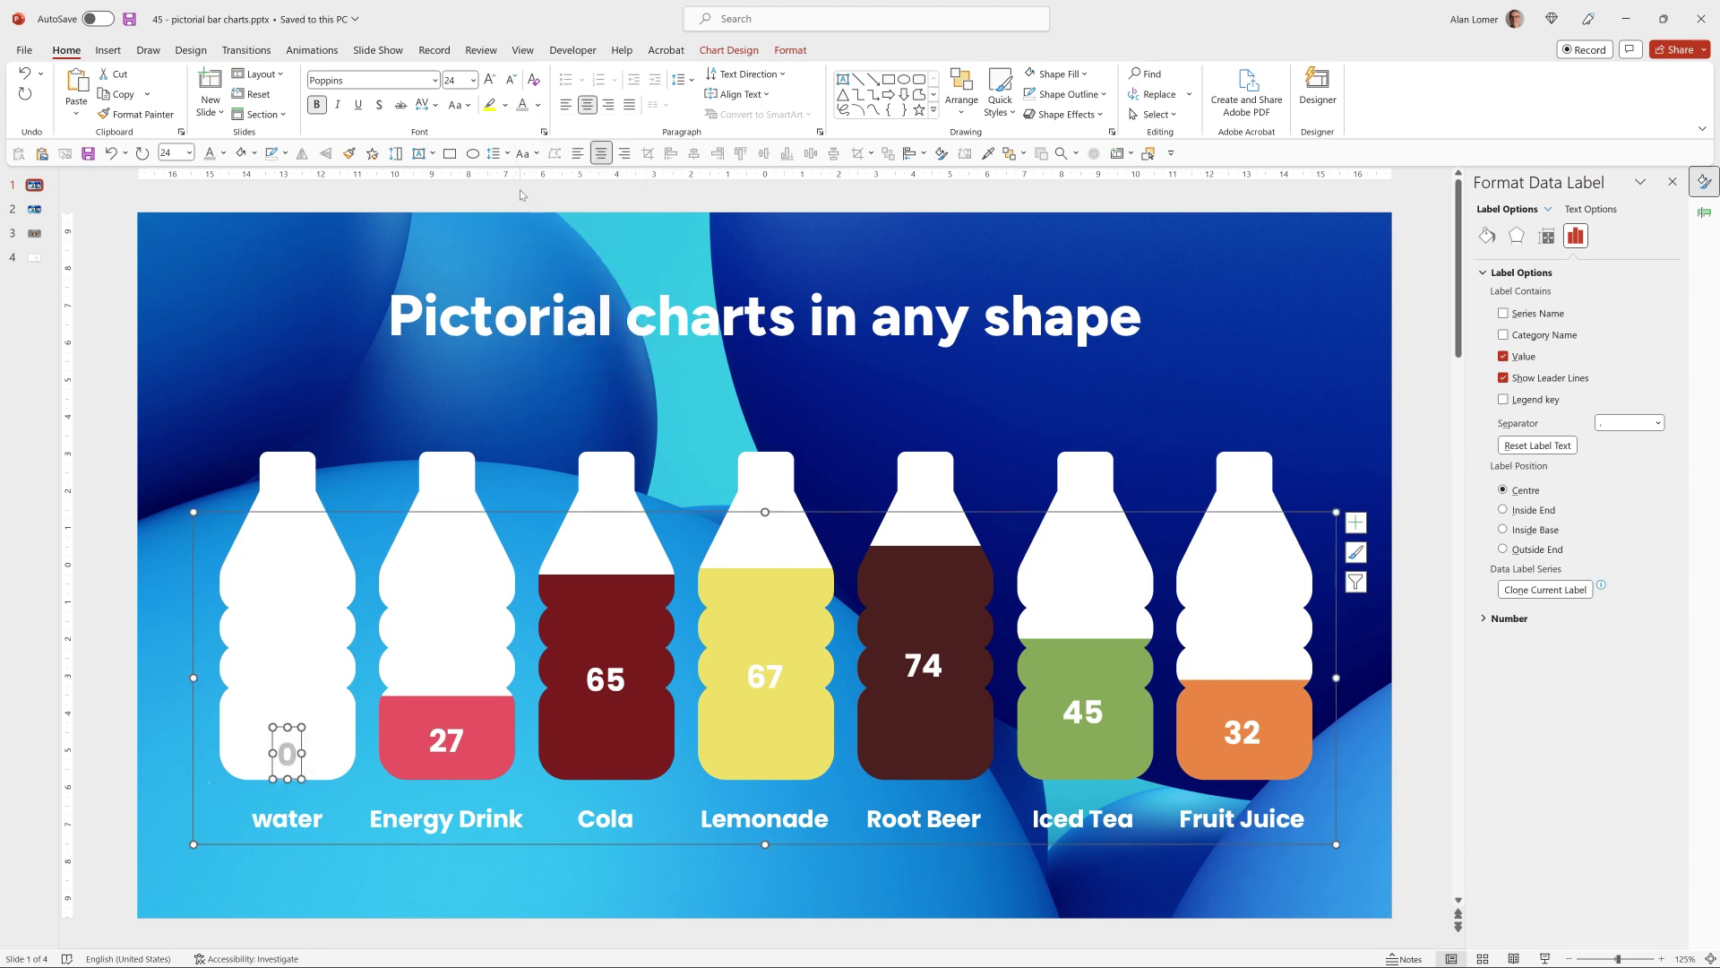